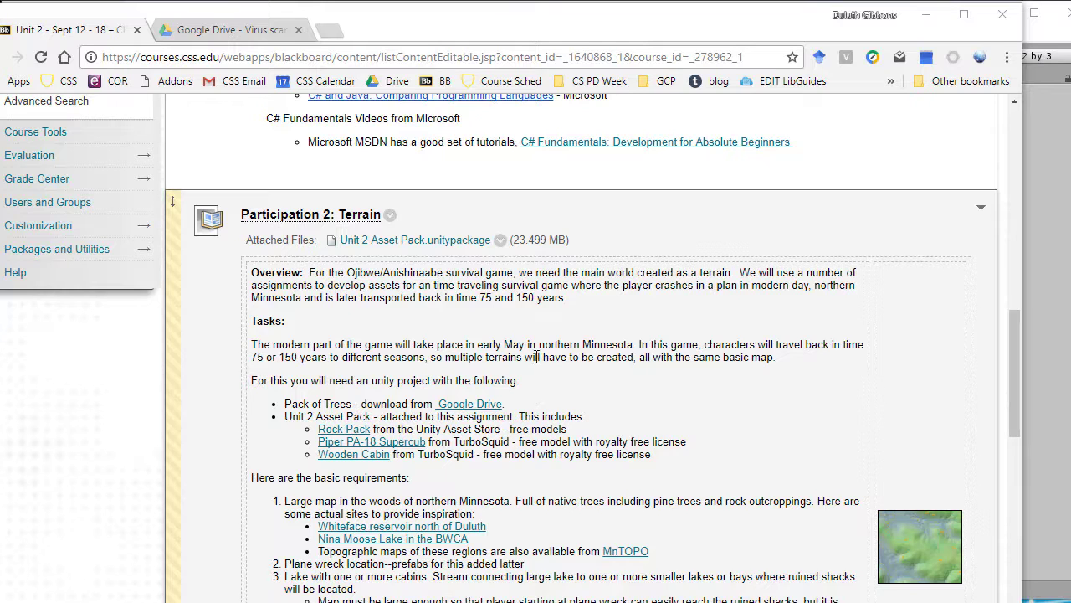
# - Switch to the Unity editor and change the window layout to Default
pyautogui.click(1054, 336)
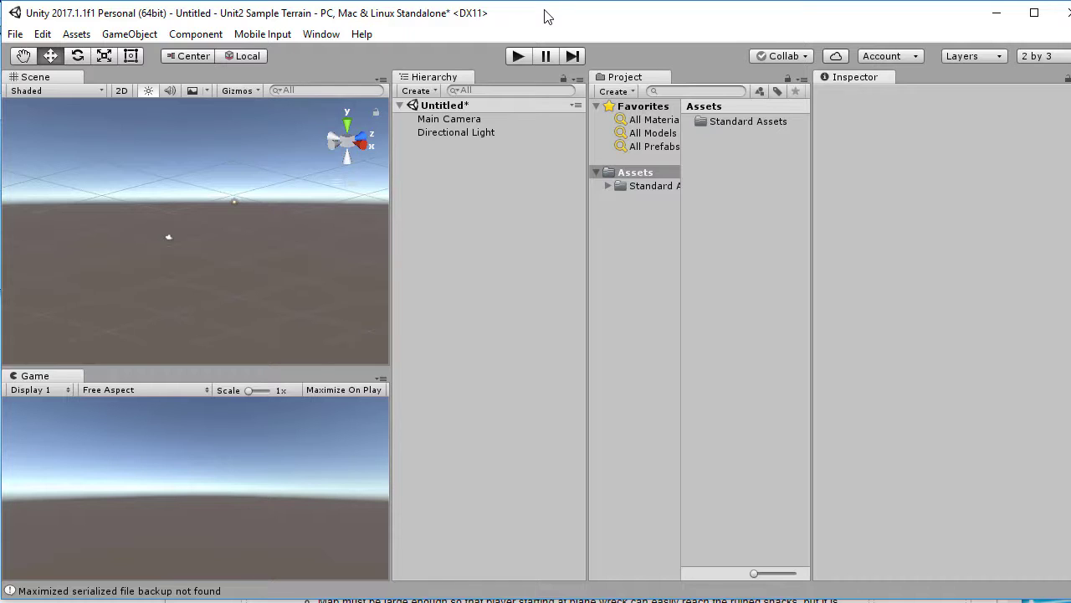
pyautogui.moveTo(544, 17)
pyautogui.mouseDown()
pyautogui.moveTo(525, 19)
pyautogui.moveTo(539, 18)
pyautogui.mouseUp()
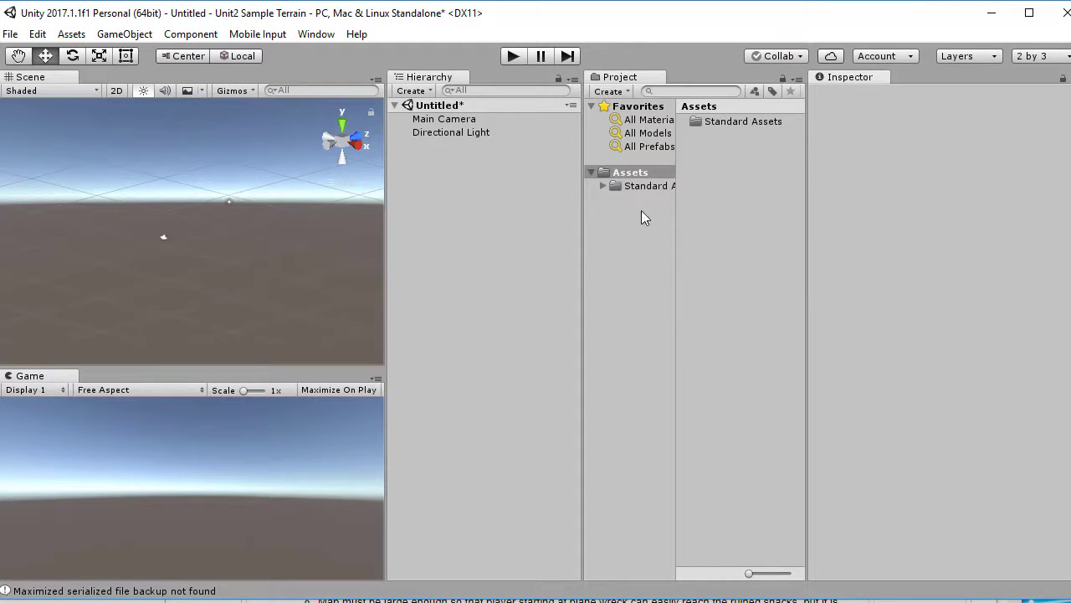
pyautogui.click(602, 186)
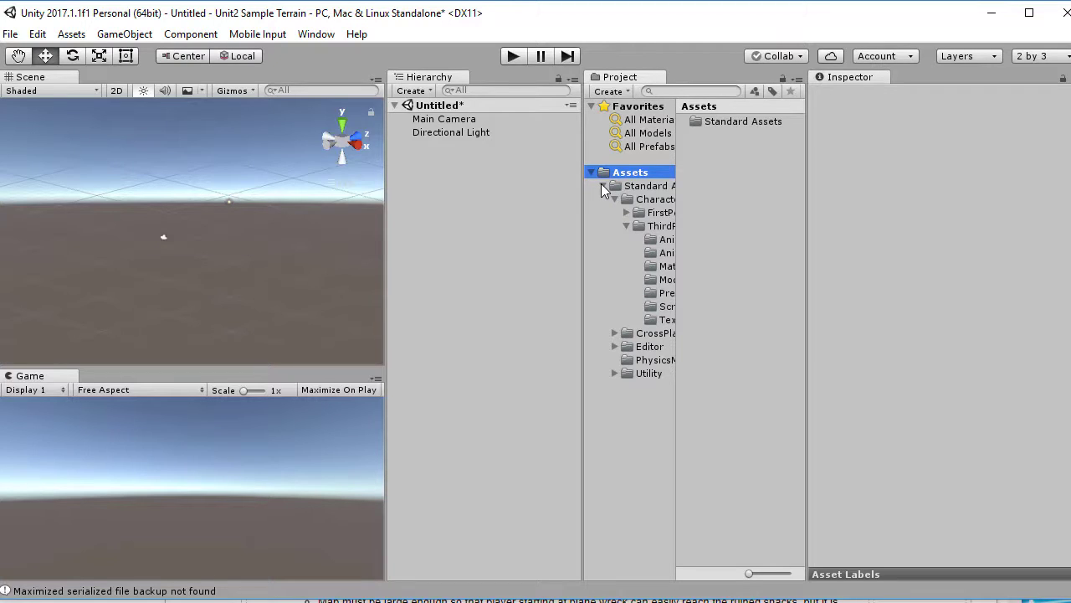
pyautogui.click(602, 187)
pyautogui.moveTo(583, 208); pyautogui.dragTo(512, 215)
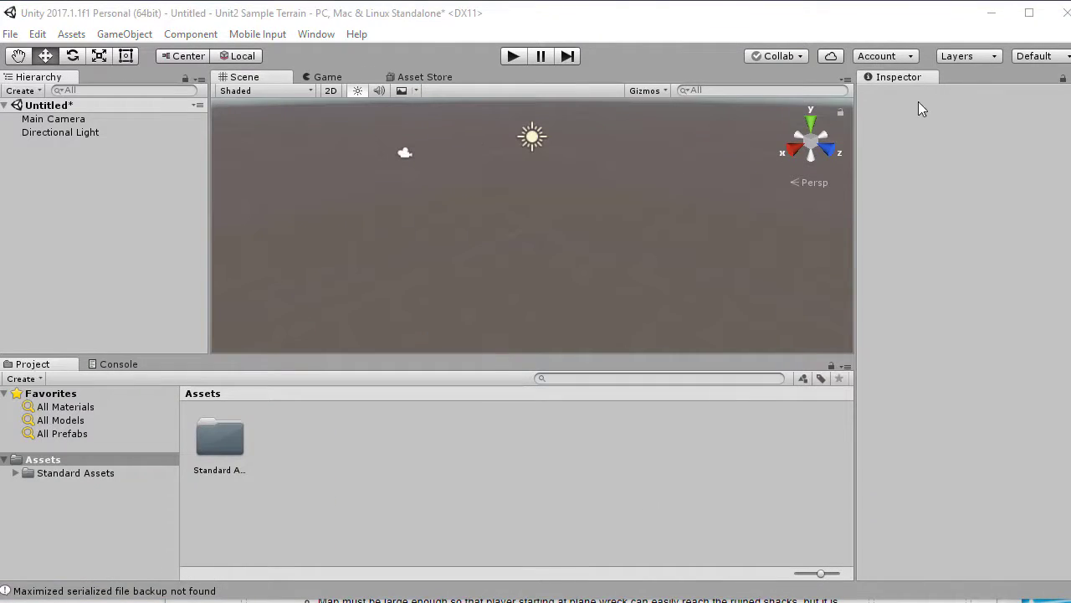
pyautogui.click(1068, 55)
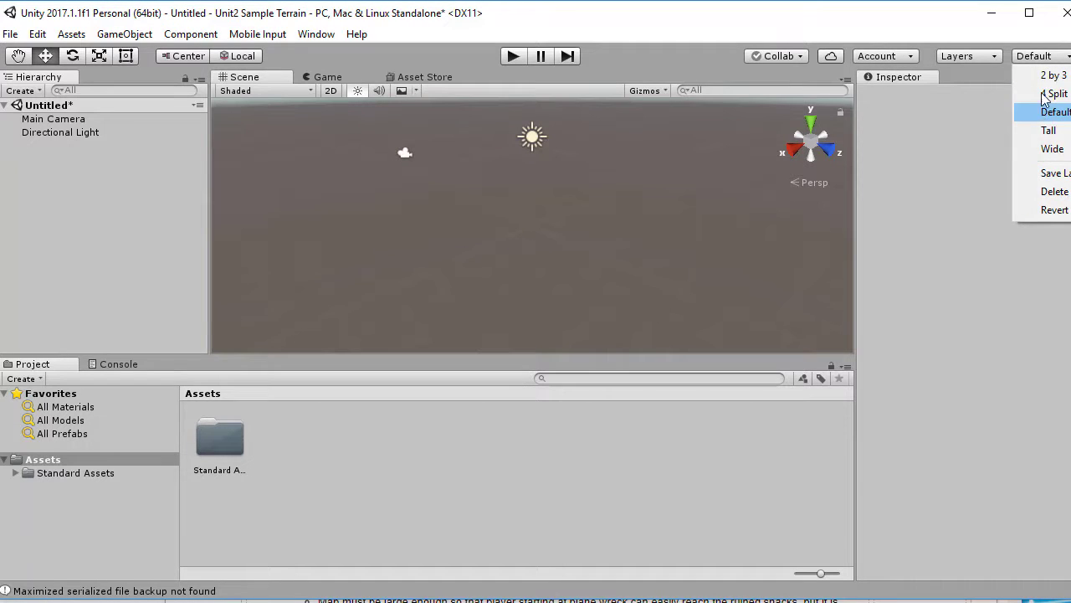
pyautogui.click(709, 244)
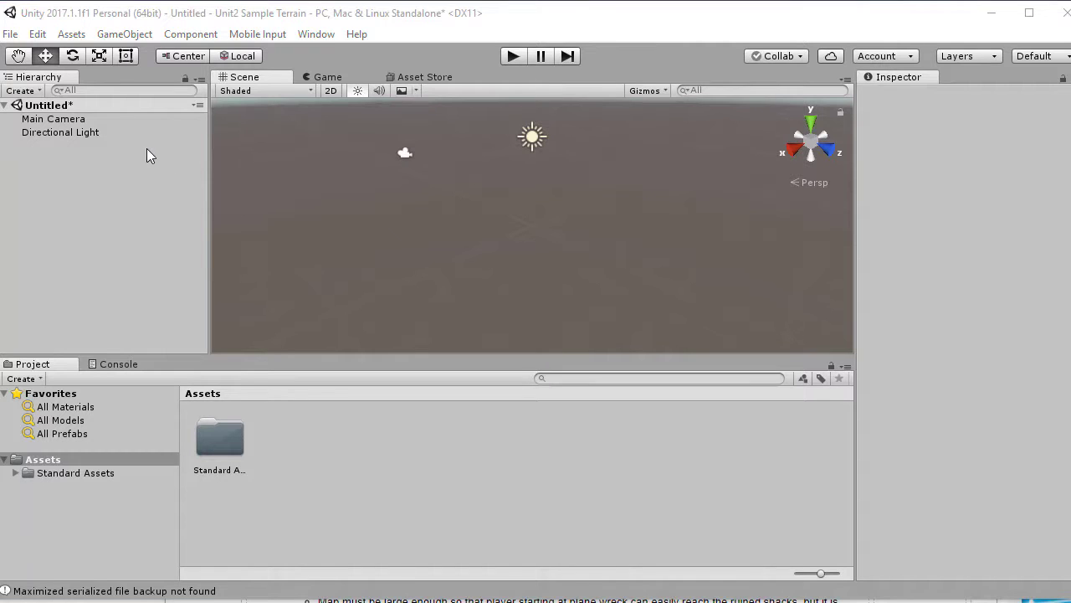
# - Add a 3D Terrain object to the scene
pyautogui.click(117, 34)
pyautogui.click(188, 35)
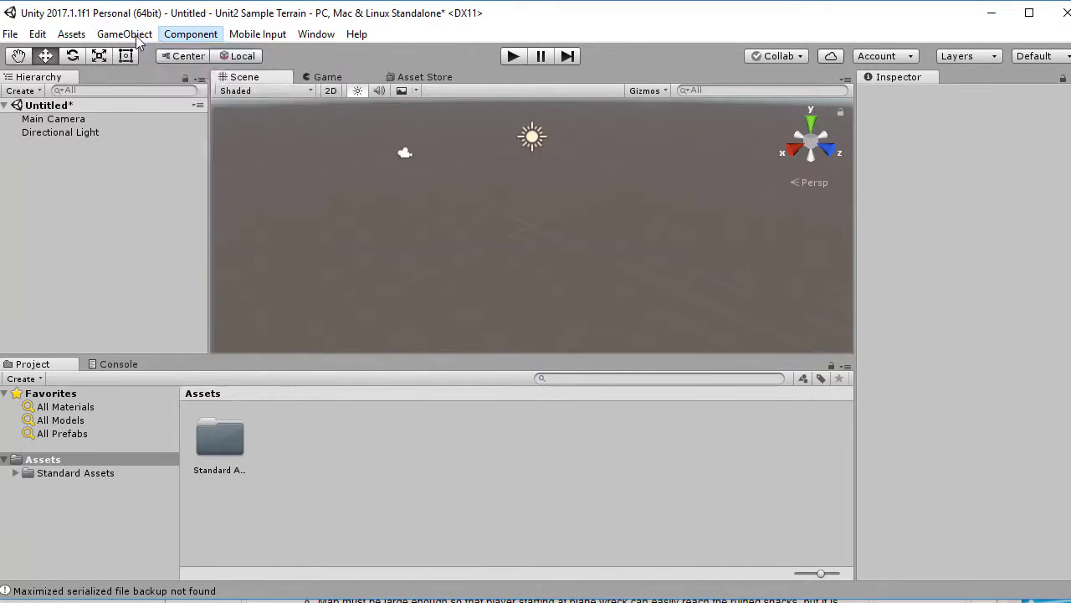
pyautogui.click(130, 35)
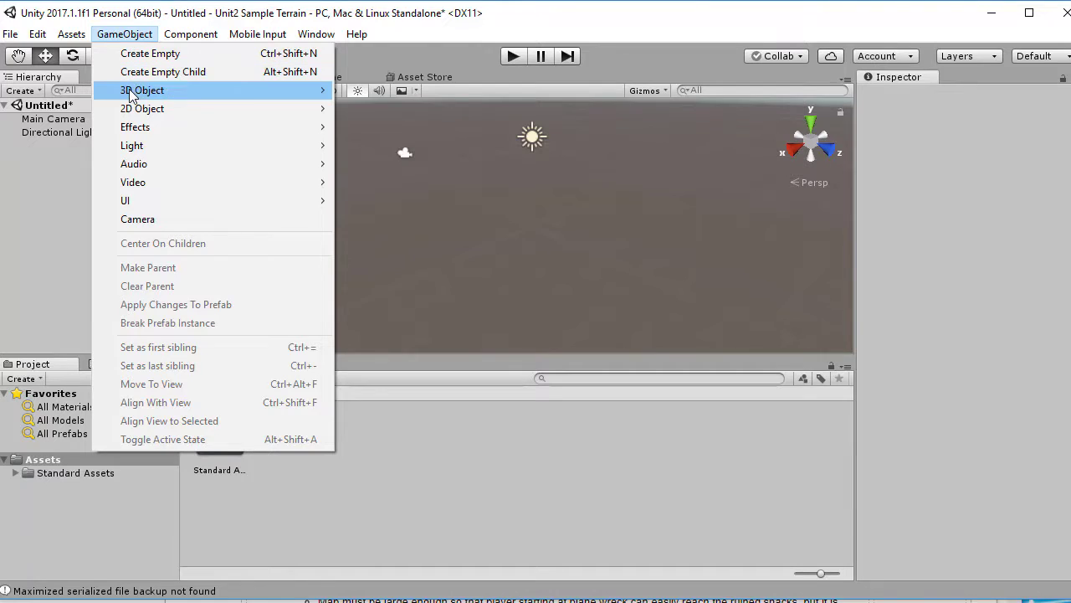
pyautogui.moveTo(132, 92)
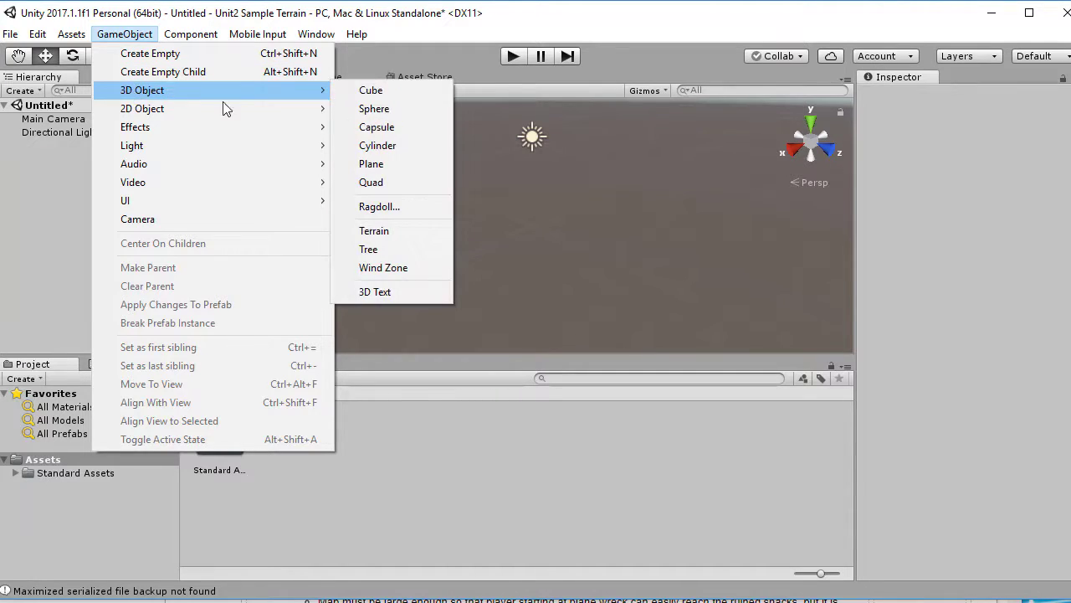
pyautogui.click(411, 231)
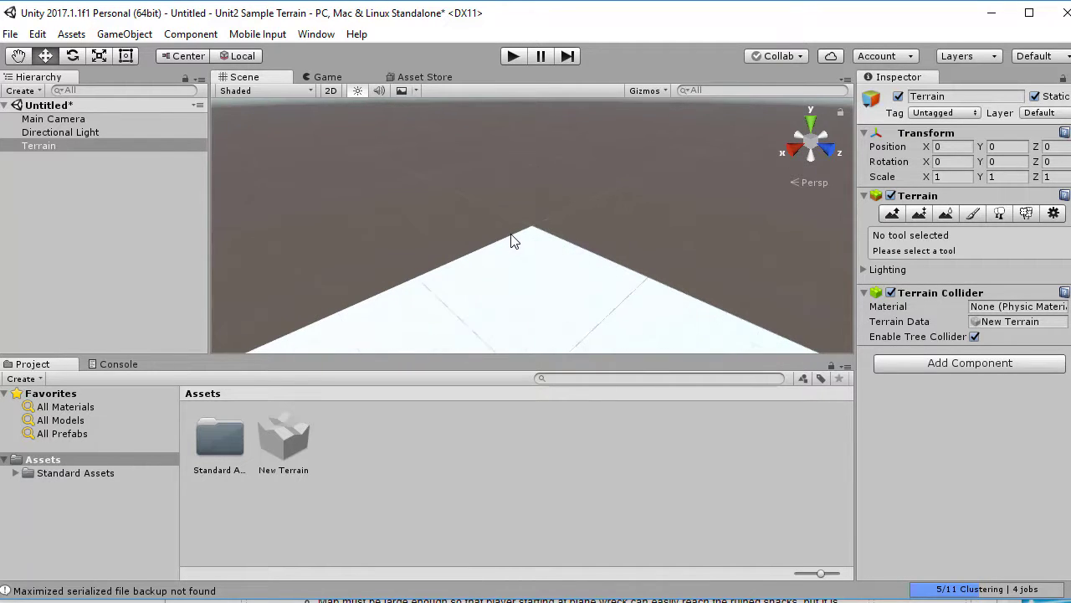
# - Set up the Raise/Lower Terrain tool with a rough splatter brush, brush size 55 and opacity 7
pyautogui.scroll(-5, 575, 244)
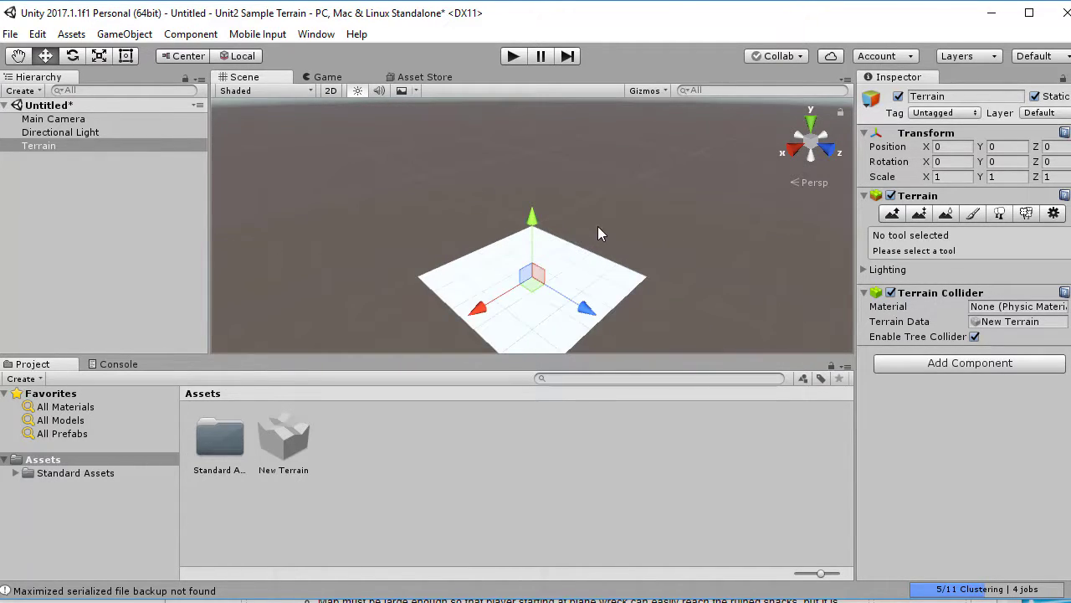
pyautogui.click(599, 221)
pyautogui.click(529, 257)
pyautogui.moveTo(558, 266); pyautogui.dragTo(530, 201, button='middle')
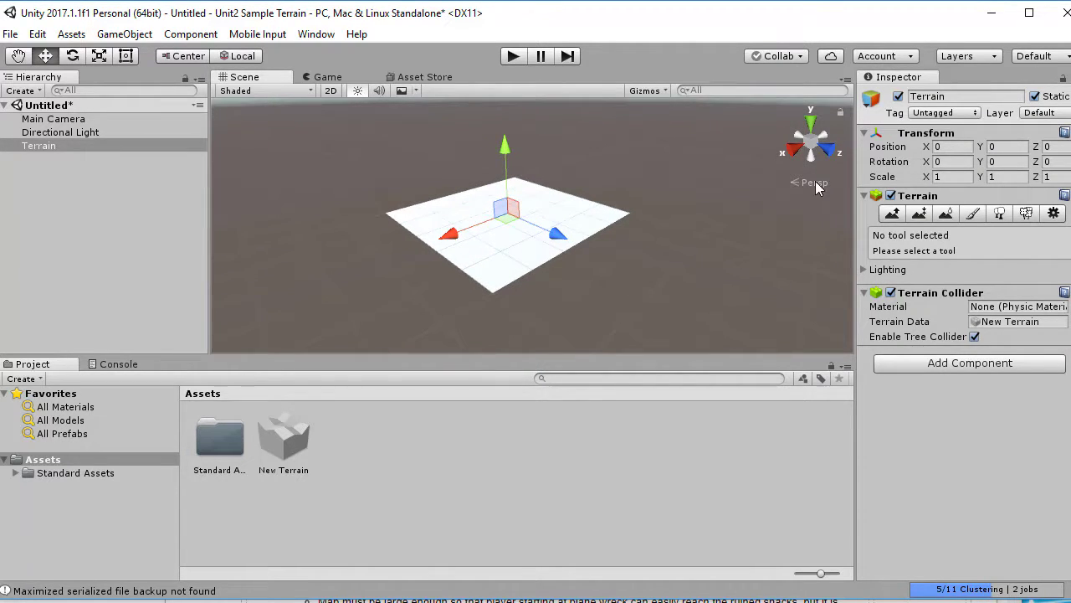
pyautogui.scroll(6, 678, 268)
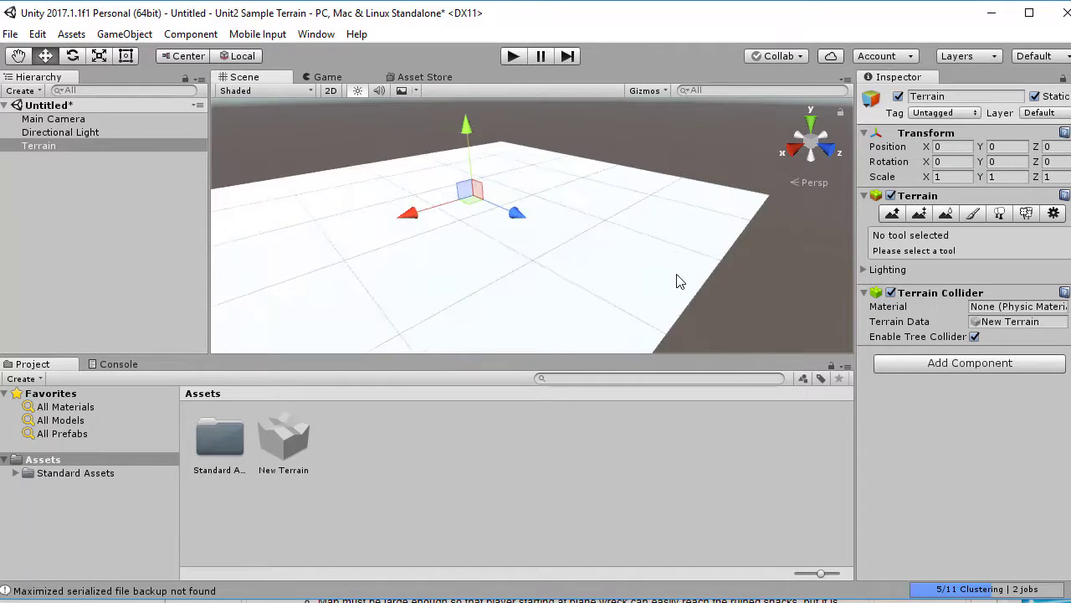
pyautogui.click(892, 214)
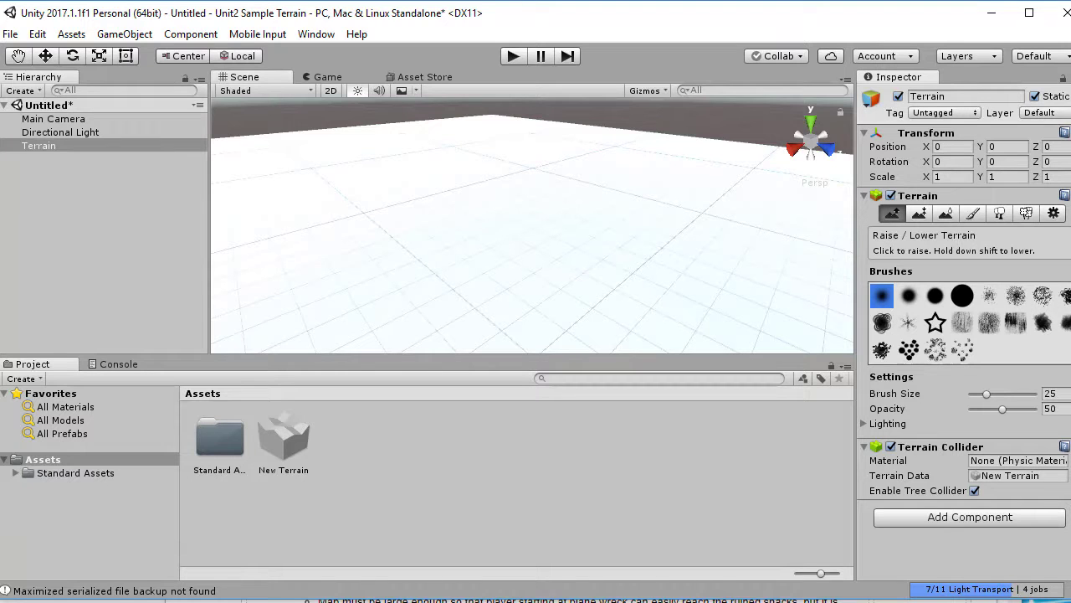
pyautogui.click(1043, 323)
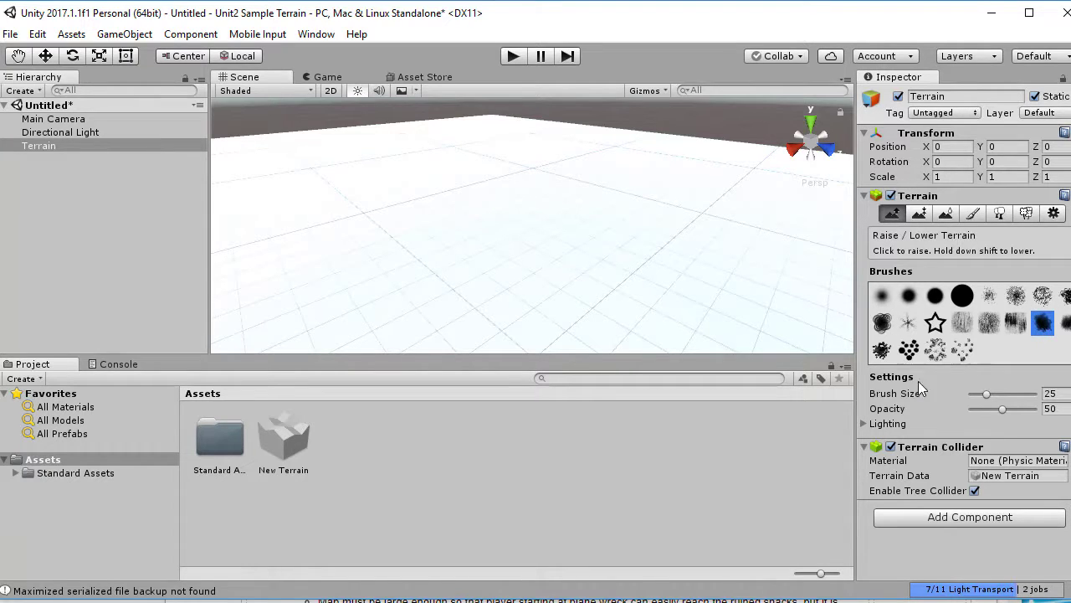
pyautogui.moveTo(655, 207)
pyautogui.mouseDown()
pyautogui.moveTo(617, 233)
pyautogui.moveTo(633, 258)
pyautogui.mouseUp()
pyautogui.hotkey('ctrl', 'z')
pyautogui.click(1001, 393)
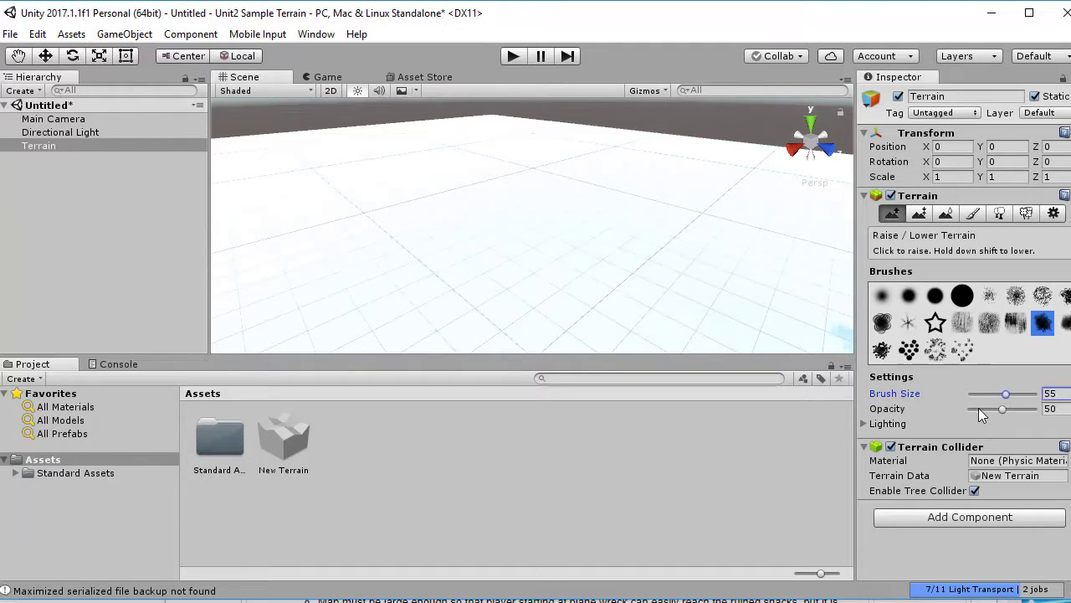
pyautogui.click(976, 408)
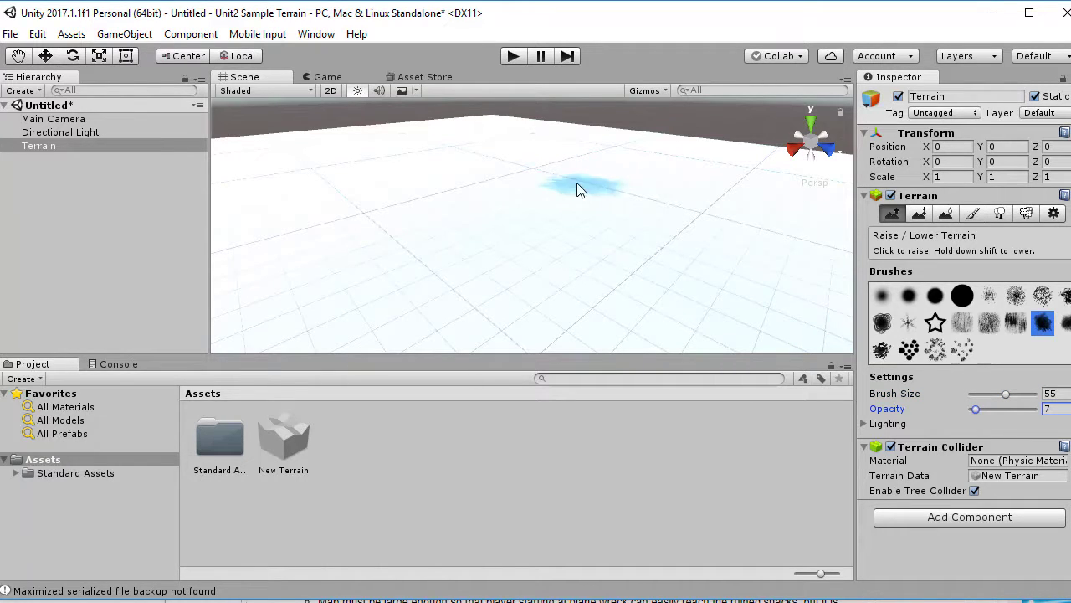
# - Raise a rough ring of low hills around an open area in the middle of the terrain
pyautogui.moveTo(479, 165)
pyautogui.mouseDown()
pyautogui.moveTo(443, 163)
pyautogui.moveTo(342, 199)
pyautogui.moveTo(338, 231)
pyautogui.mouseUp()
pyautogui.moveTo(625, 214)
pyautogui.mouseDown()
pyautogui.moveTo(655, 217)
pyautogui.moveTo(663, 282)
pyautogui.mouseUp()
pyautogui.scroll(-3, 619, 260)
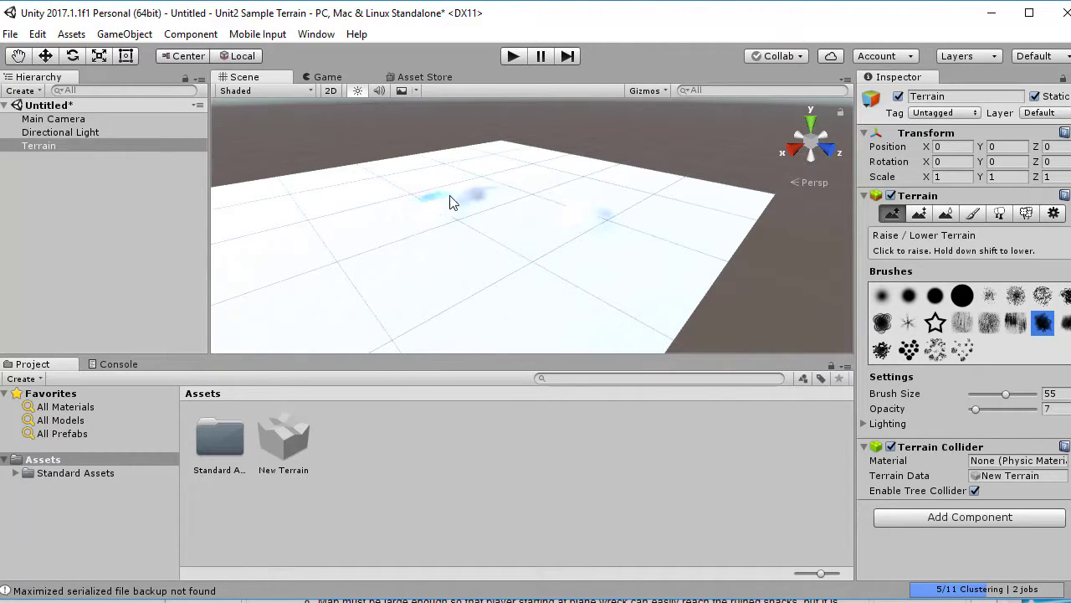
pyautogui.moveTo(471, 193)
pyautogui.mouseDown()
pyautogui.moveTo(410, 241)
pyautogui.moveTo(469, 279)
pyautogui.moveTo(586, 241)
pyautogui.moveTo(411, 230)
pyautogui.mouseUp()
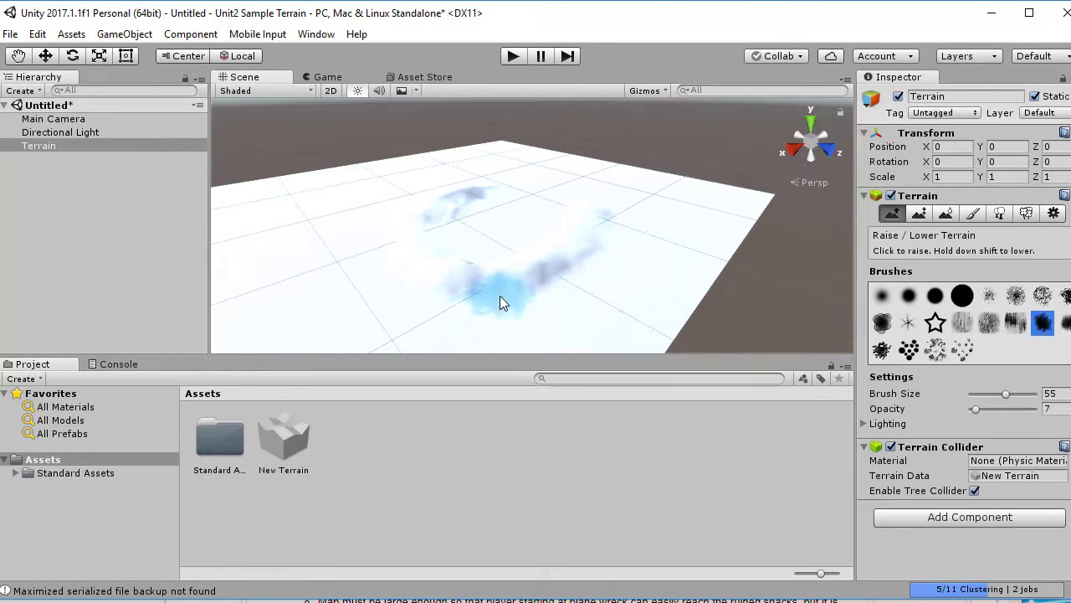
# - Switch the terrain to Paint Texture mode and import the Environment standard assets package into the project
pyautogui.click(974, 214)
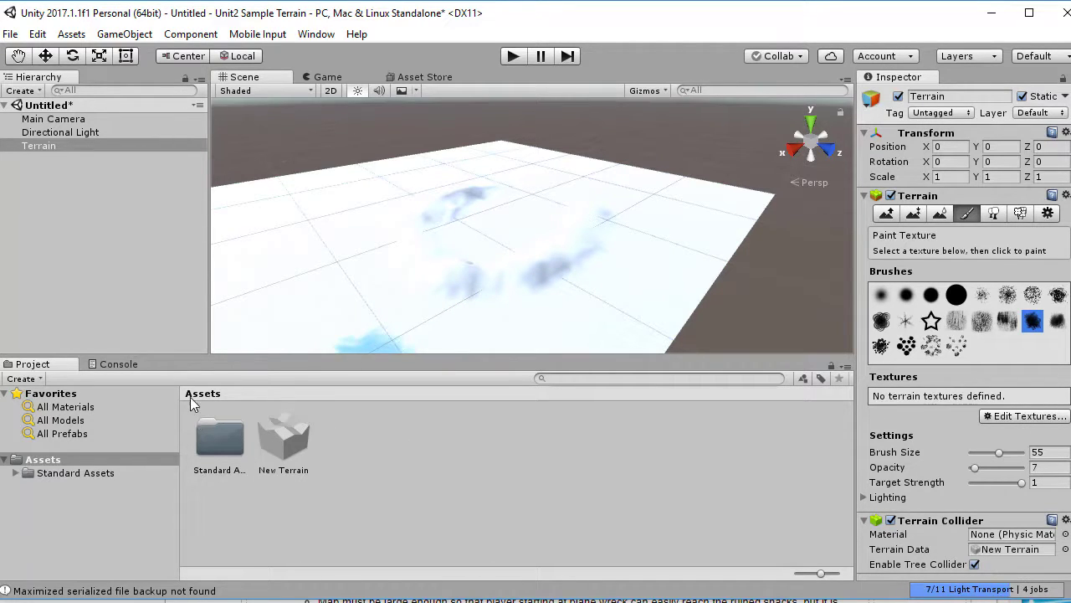
pyautogui.rightClick(337, 486)
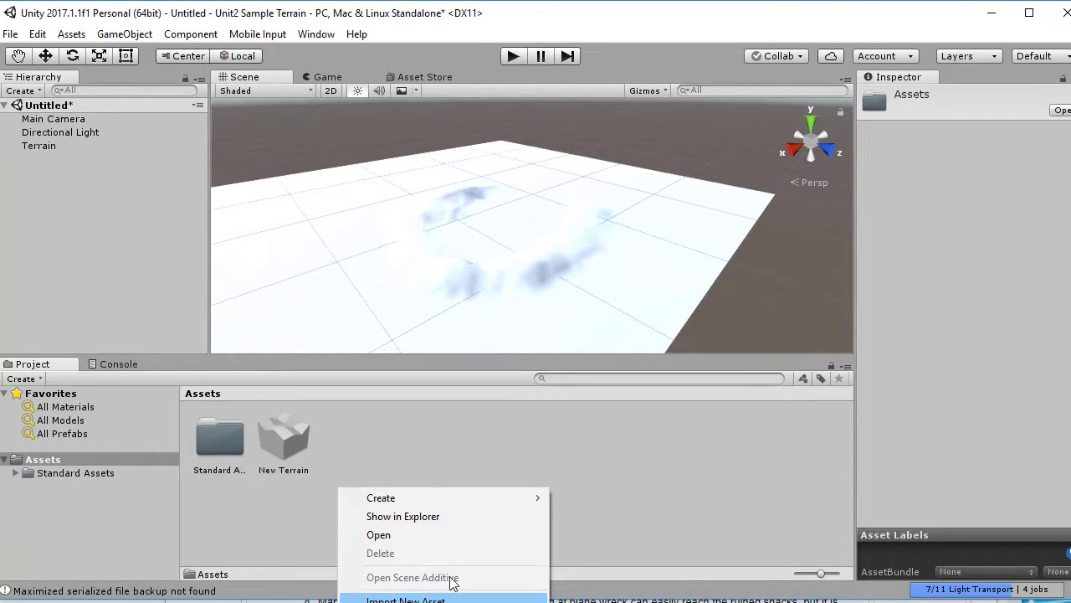
pyautogui.rightClick(560, 410)
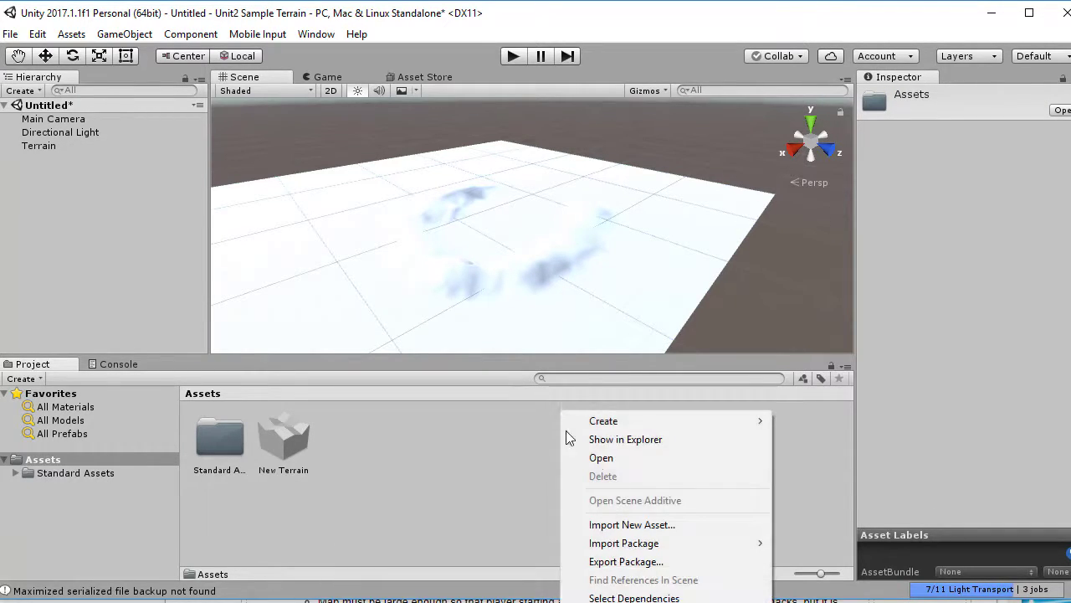
pyautogui.moveTo(619, 546)
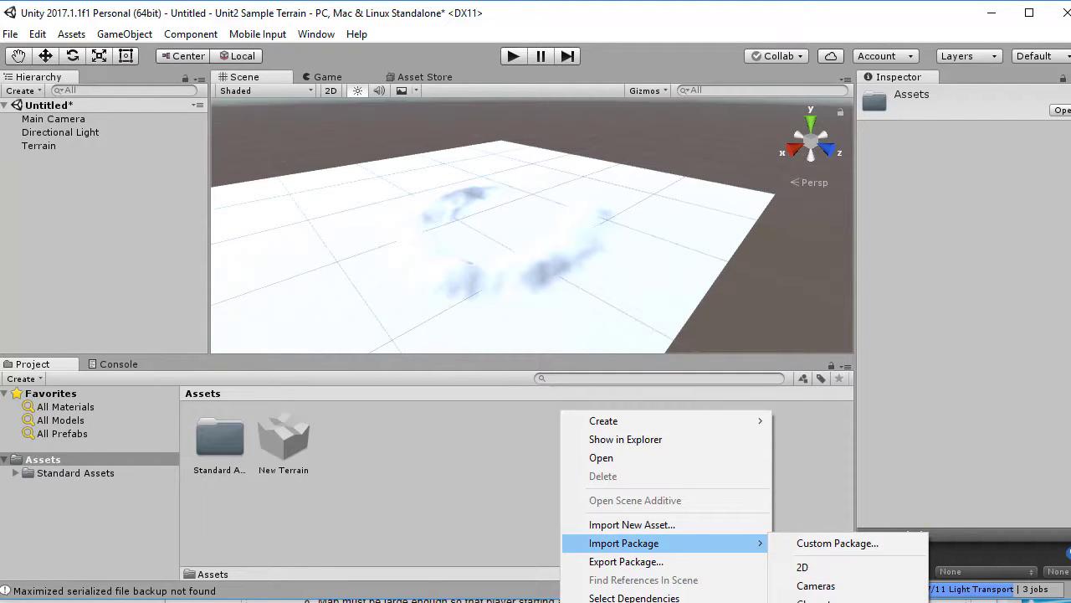
pyautogui.click(816, 601)
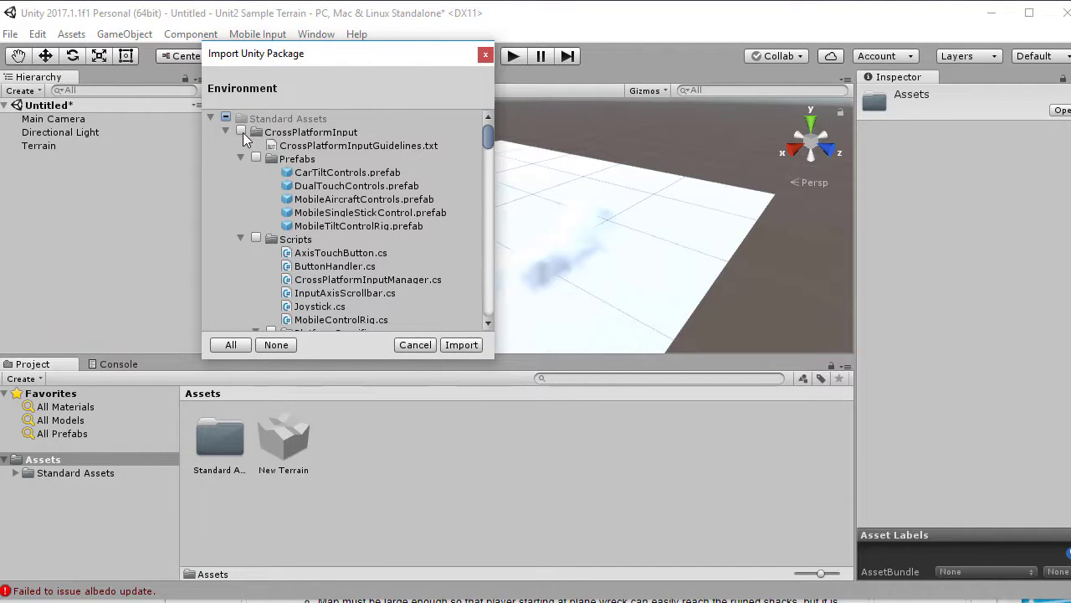
pyautogui.moveTo(484, 132)
pyautogui.mouseDown()
pyautogui.moveTo(484, 227)
pyautogui.moveTo(486, 132)
pyautogui.mouseUp()
pyautogui.click(224, 133)
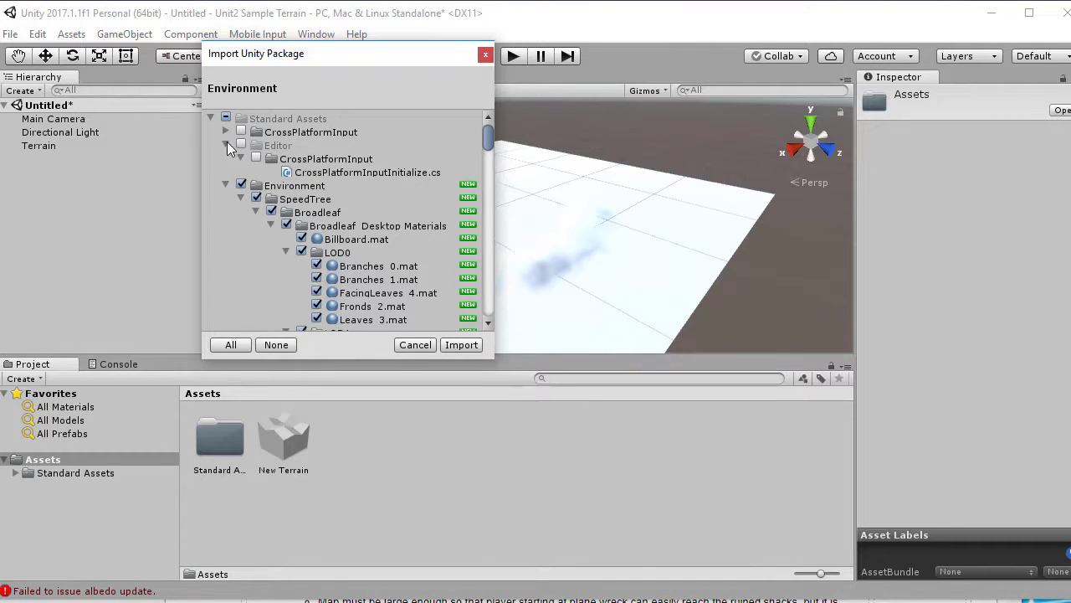
pyautogui.click(226, 145)
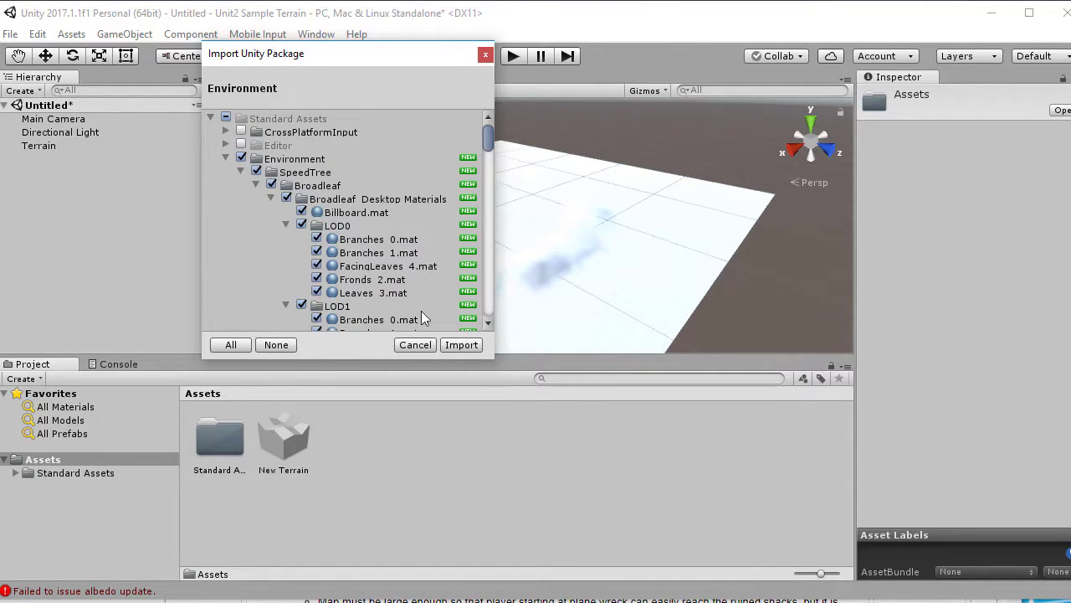
pyautogui.click(462, 344)
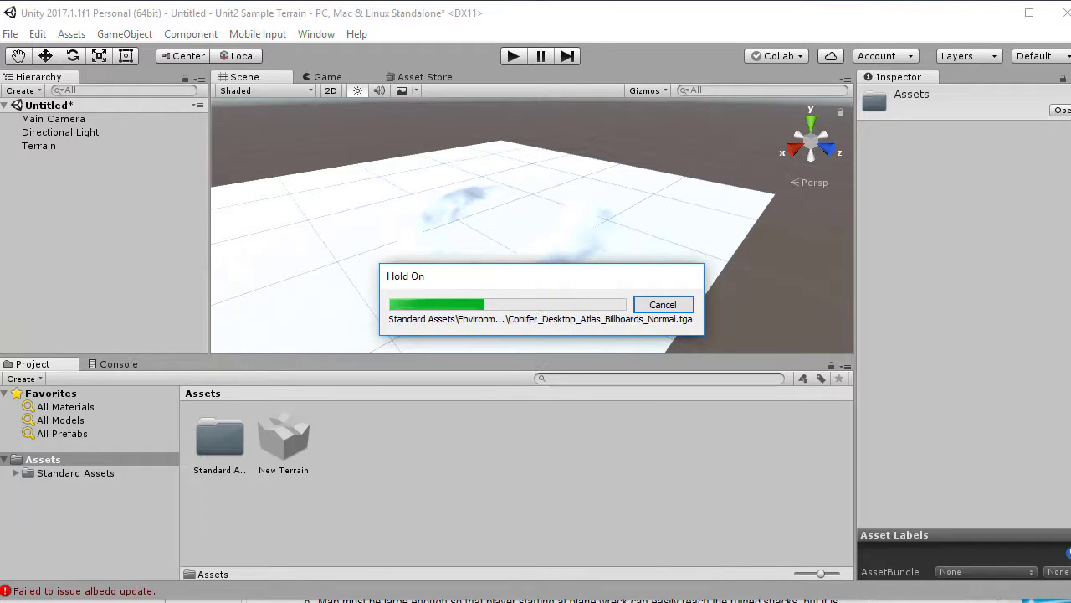
# - Add the GrassHillAlbedo texture with a 15 by 15 tile size to the terrain as its base texture
pyautogui.click(35, 146)
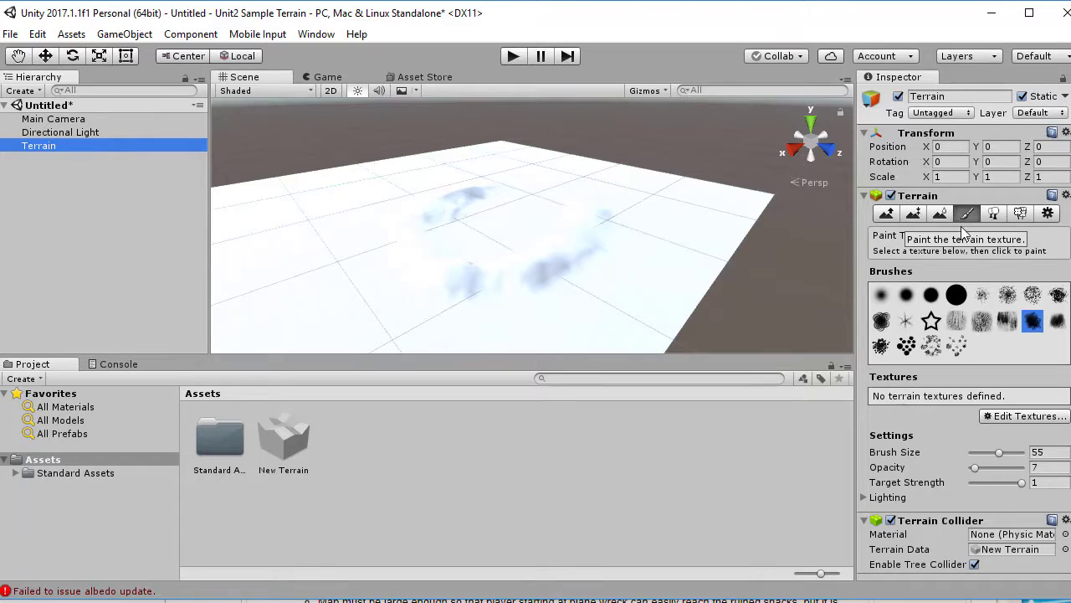
pyautogui.click(1038, 417)
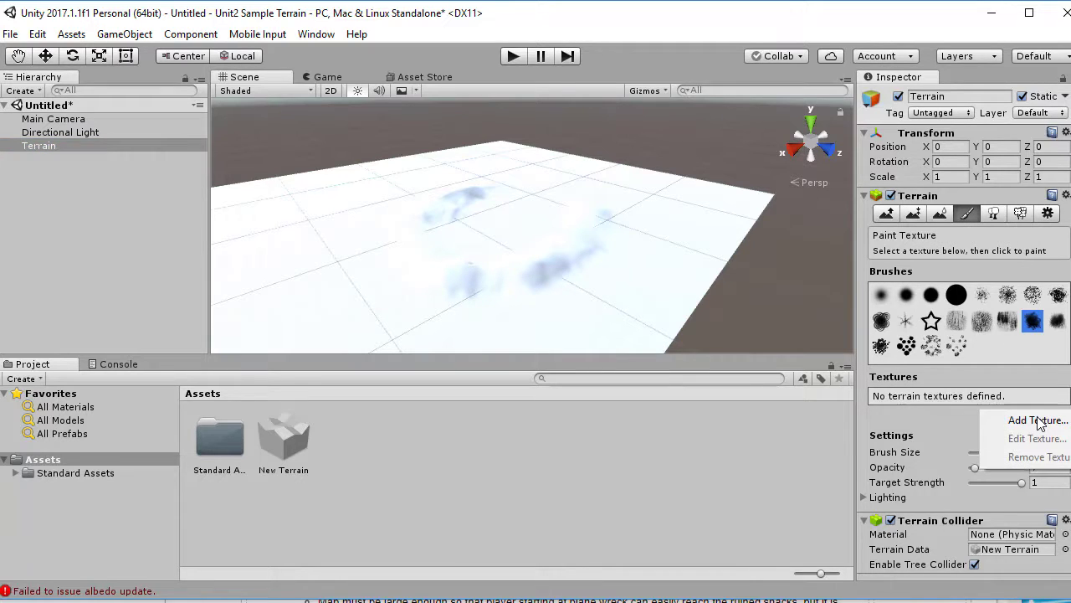
pyautogui.click(1036, 421)
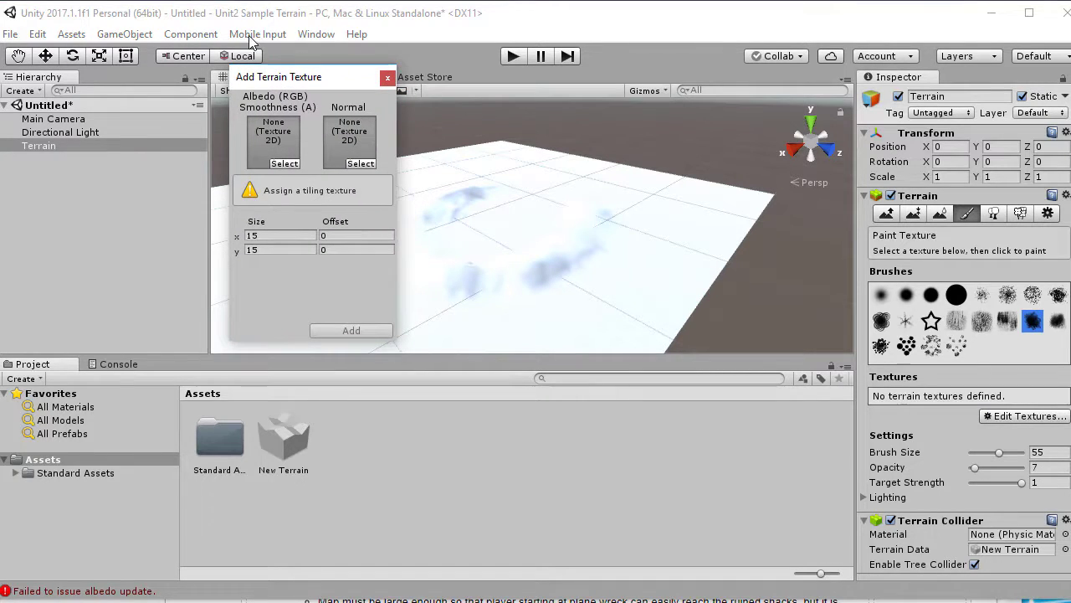
pyautogui.click(285, 164)
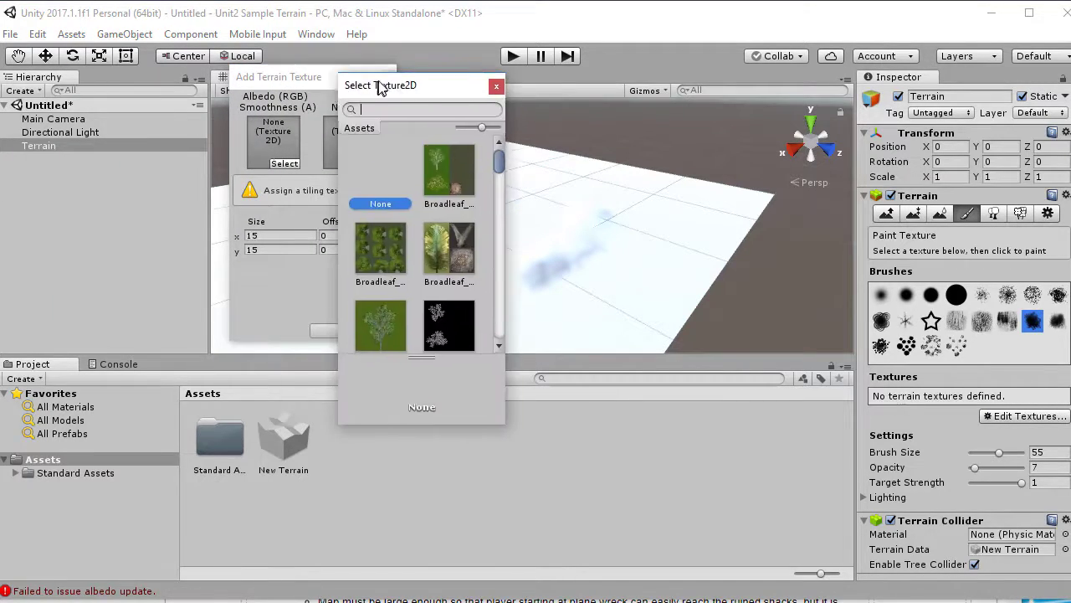
pyautogui.moveTo(374, 83); pyautogui.dragTo(478, 41)
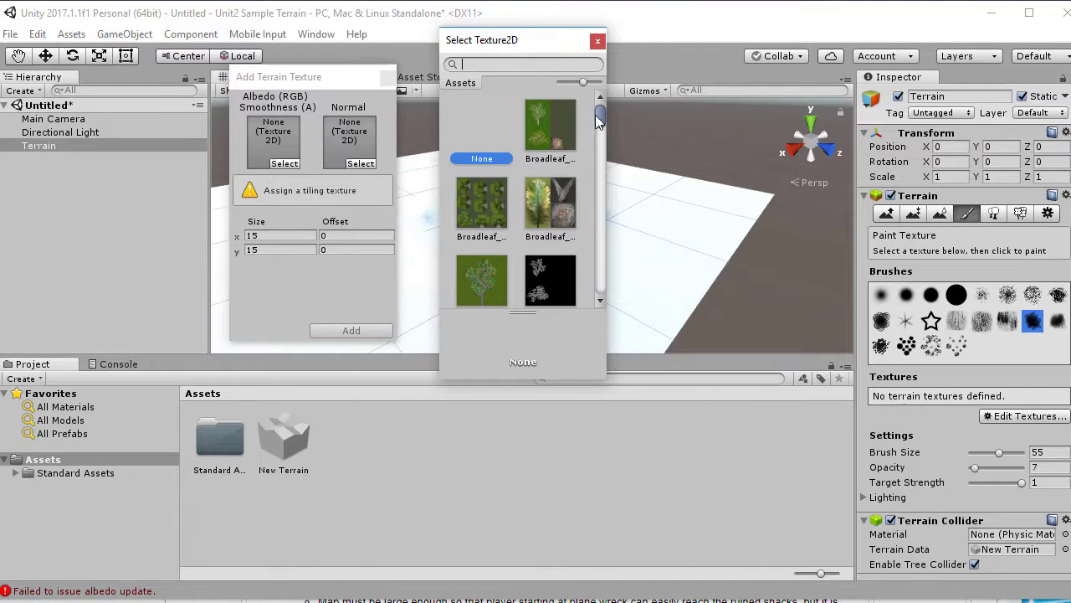
pyautogui.scroll(-3, 599, 117)
pyautogui.moveTo(601, 118); pyautogui.dragTo(600, 205)
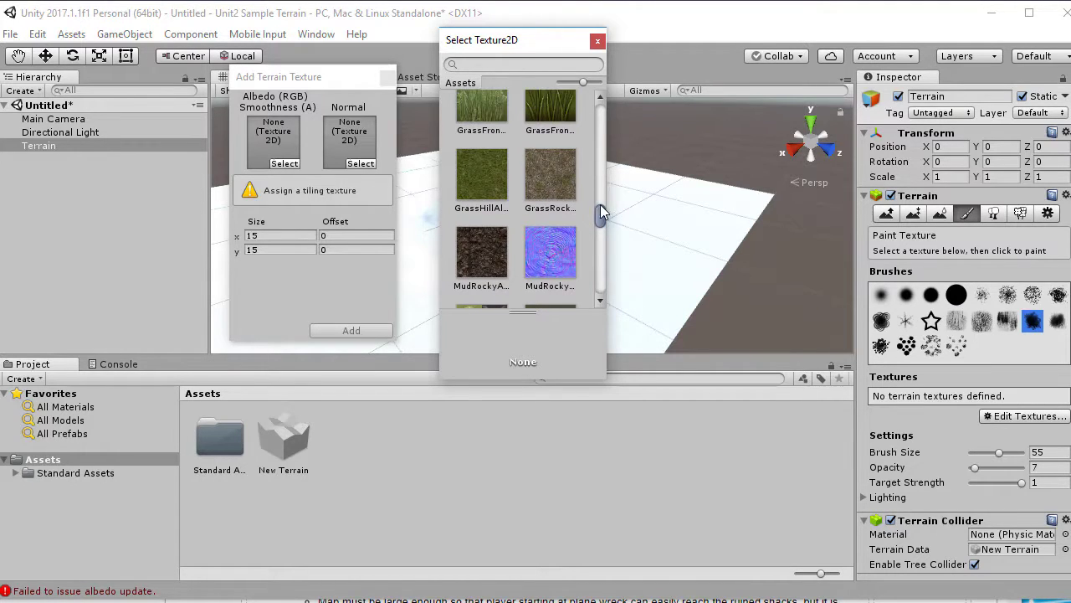
pyautogui.click(478, 201)
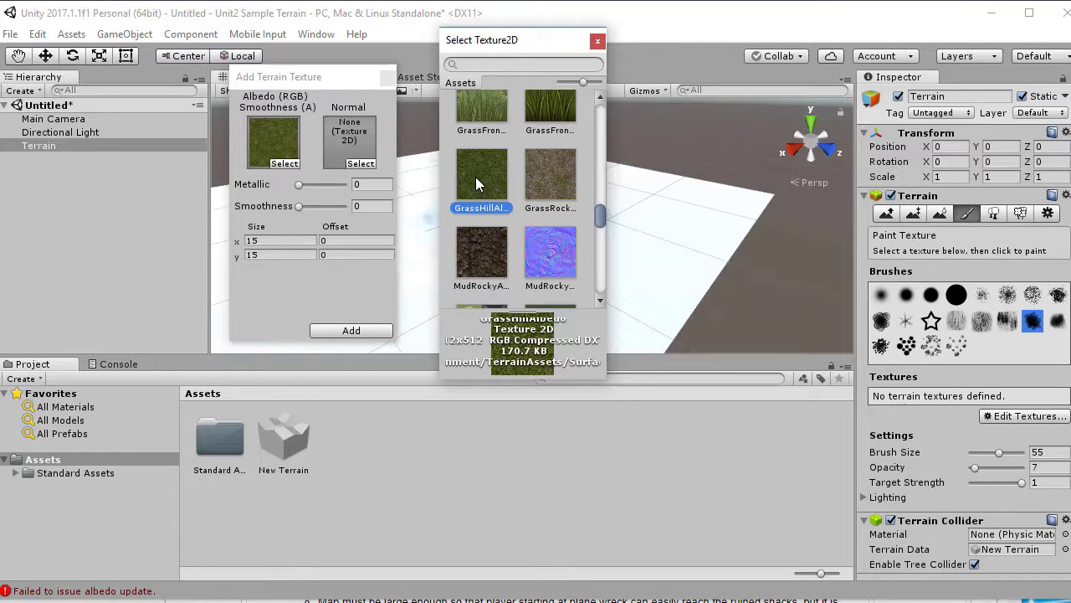
pyautogui.click(598, 40)
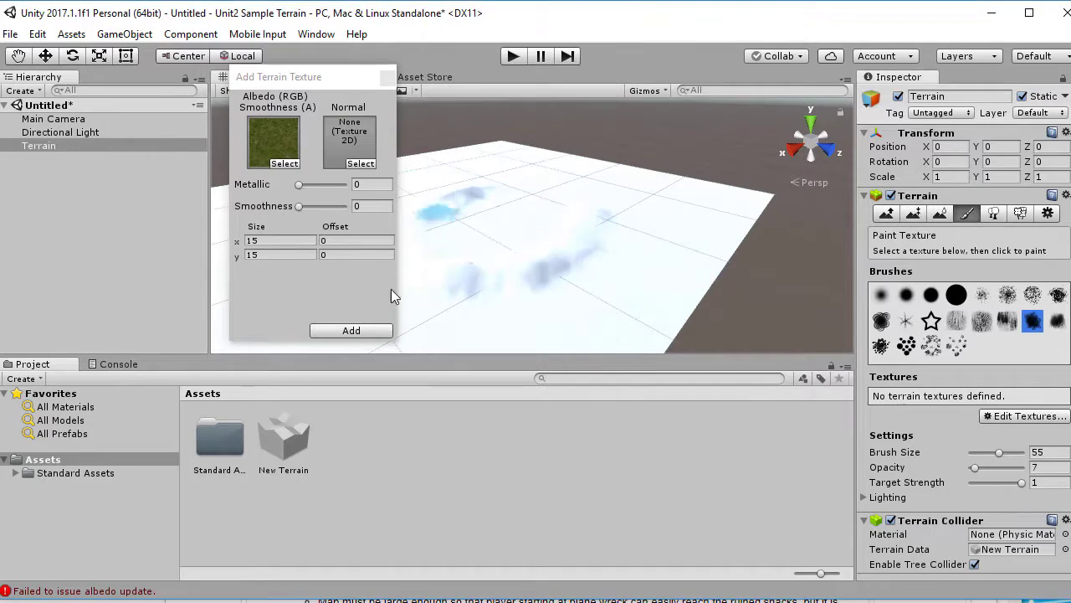
pyautogui.click(352, 331)
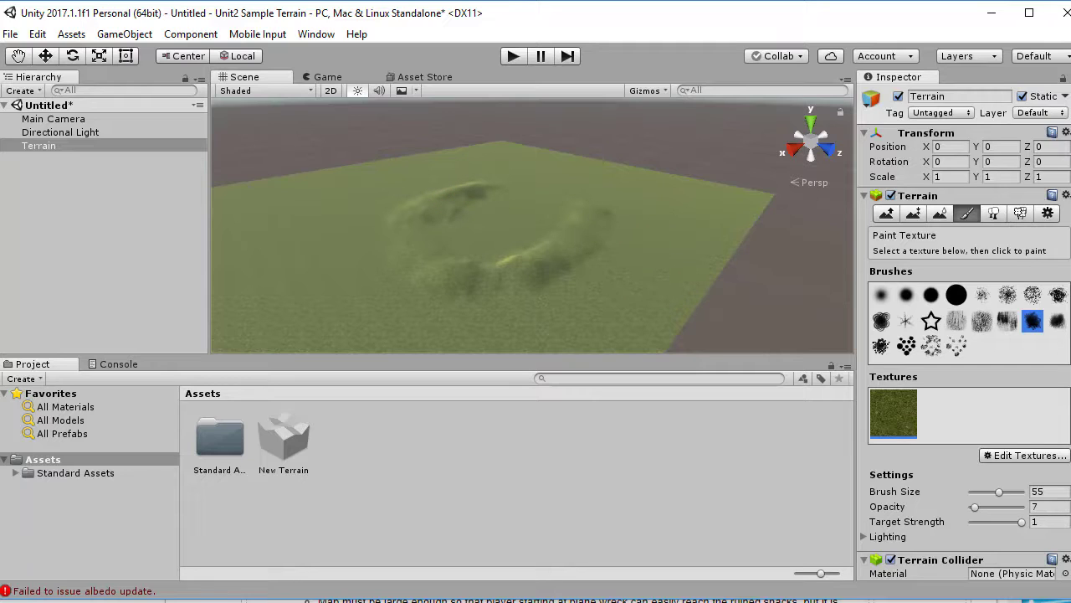
# - Switch to the browser to review the Participation 2: Terrain requirements and the Whiteface reservoir satellite map, and return to Unity
pyautogui.hotkey('alt', 'Tab')
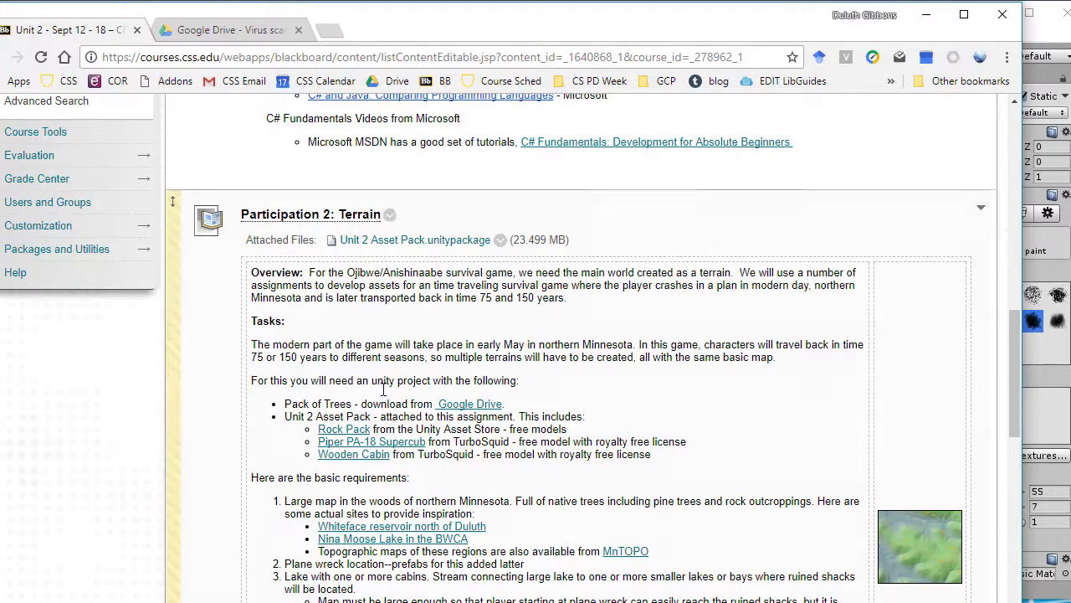
pyautogui.scroll(-1, 354, 381)
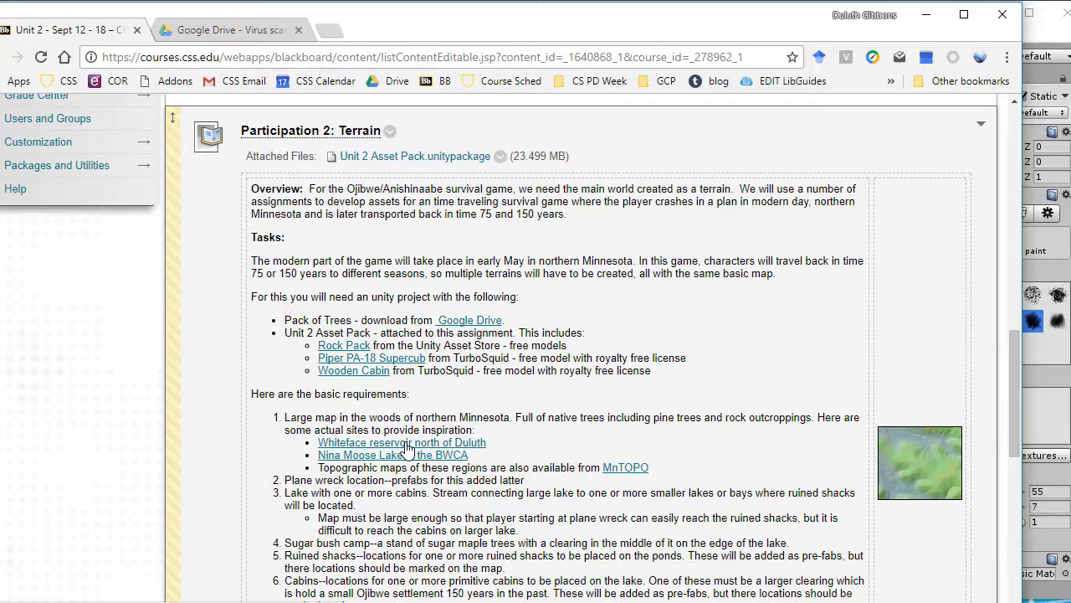
pyautogui.click(407, 445)
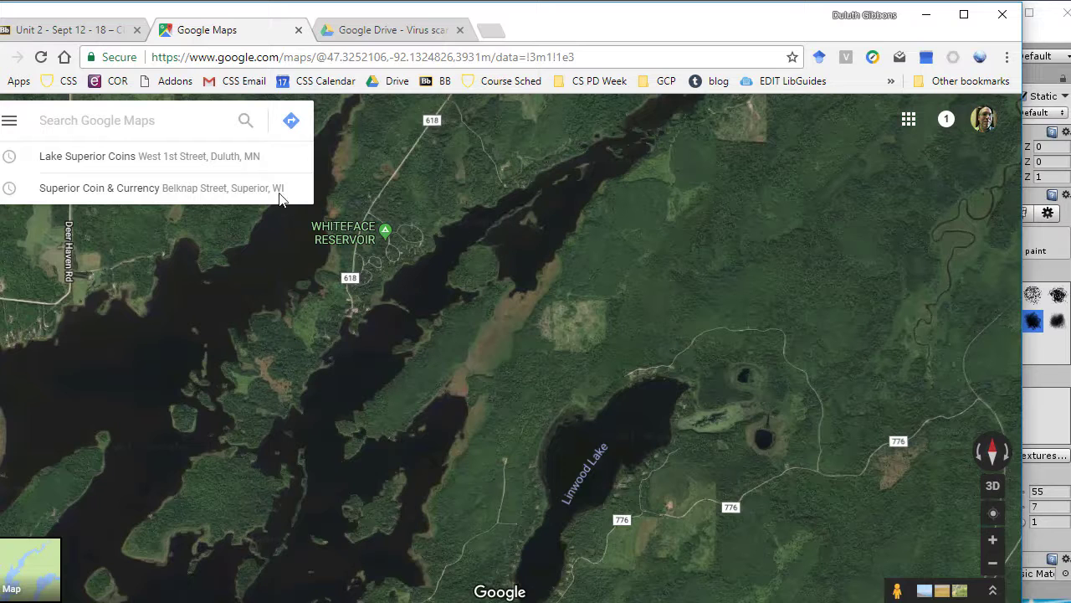
pyautogui.click(298, 30)
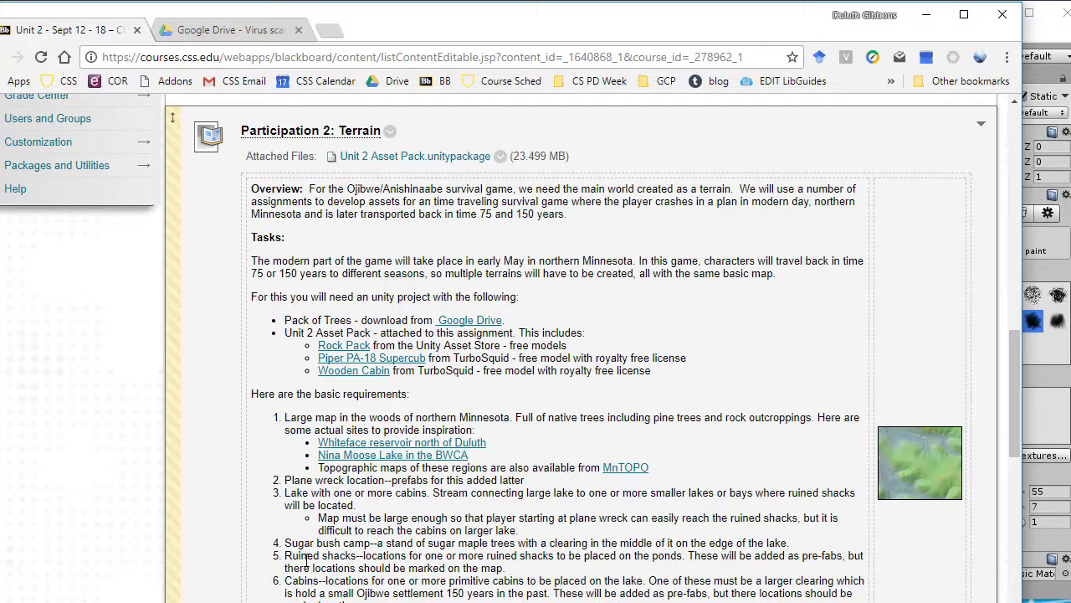
pyautogui.scroll(-1, 308, 580)
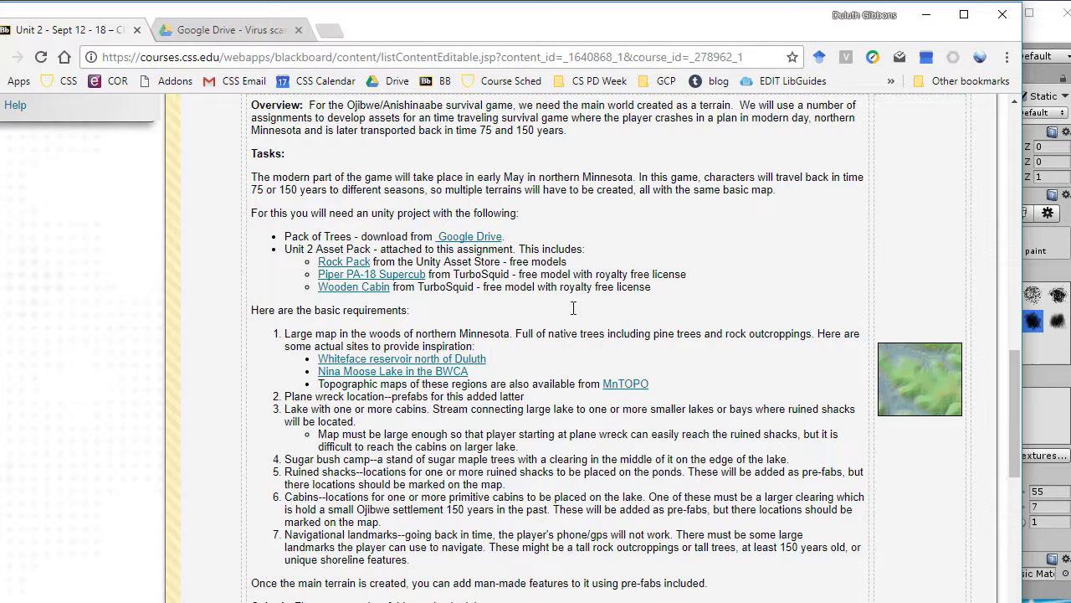
pyautogui.click(1035, 41)
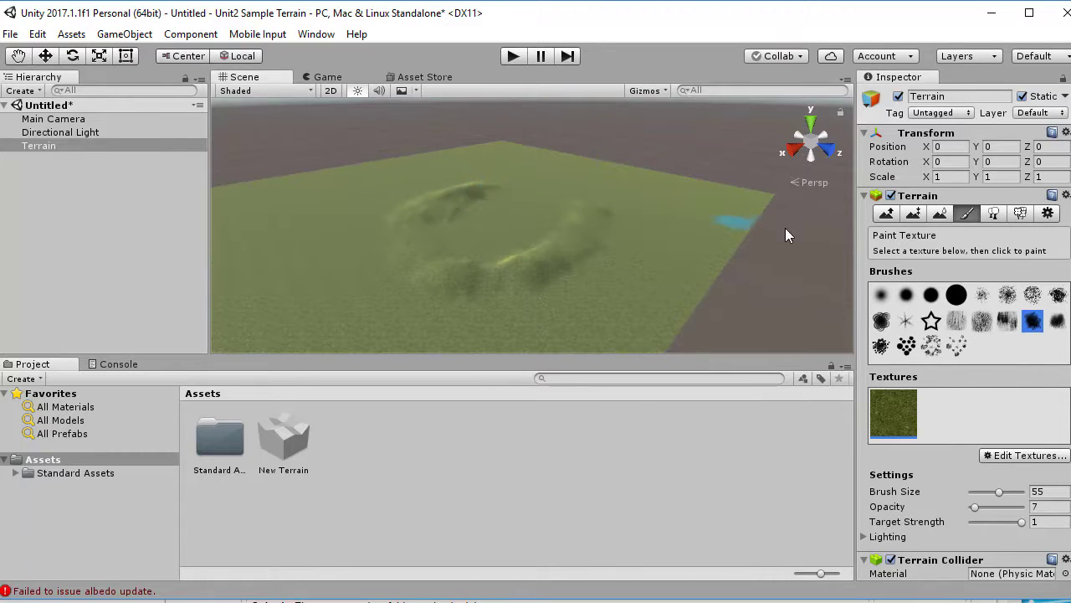
# - Close the gaps in the ring of hills with the Raise/Lower Terrain tool
pyautogui.click(887, 214)
pyautogui.moveTo(506, 196)
pyautogui.mouseDown()
pyautogui.moveTo(539, 187)
pyautogui.moveTo(578, 214)
pyautogui.moveTo(545, 188)
pyautogui.mouseUp()
pyautogui.moveTo(459, 194)
pyautogui.mouseDown()
pyautogui.moveTo(394, 218)
pyautogui.moveTo(409, 218)
pyautogui.moveTo(431, 253)
pyautogui.moveTo(469, 277)
pyautogui.moveTo(522, 275)
pyautogui.mouseUp()
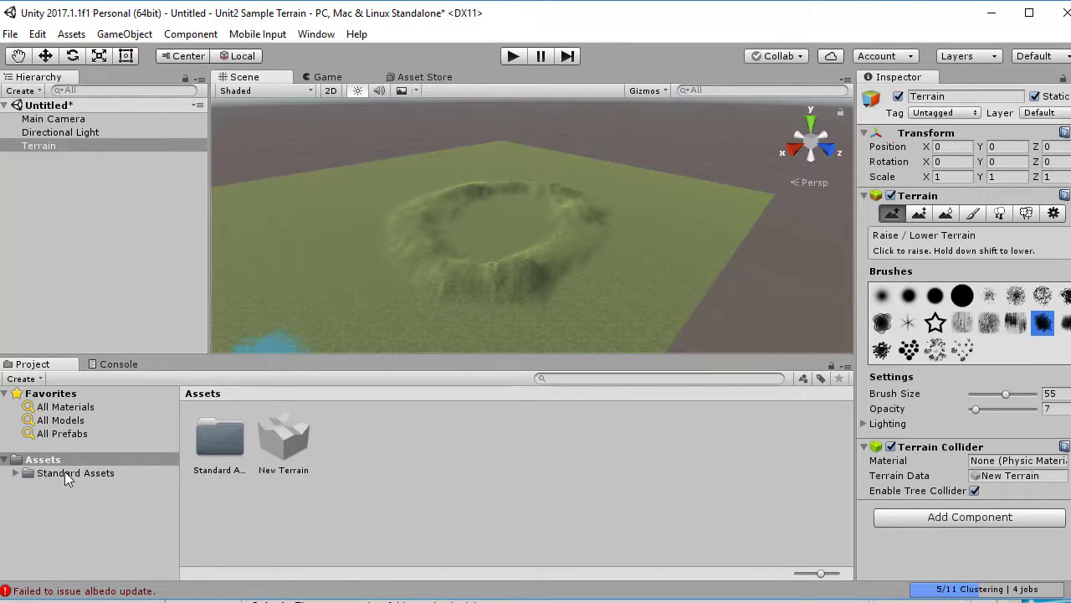
# - Open the Prefabs folder of the Water (Basic) environment assets and shrink its thumbnails to a name list
pyautogui.click(16, 472)
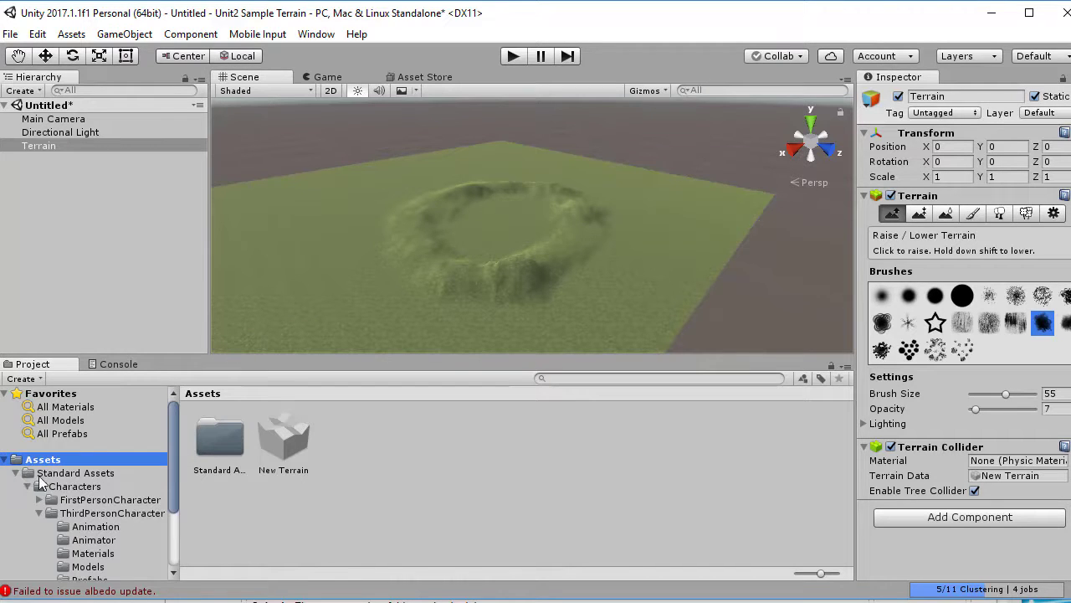
pyautogui.moveTo(176, 480); pyautogui.dragTo(167, 523)
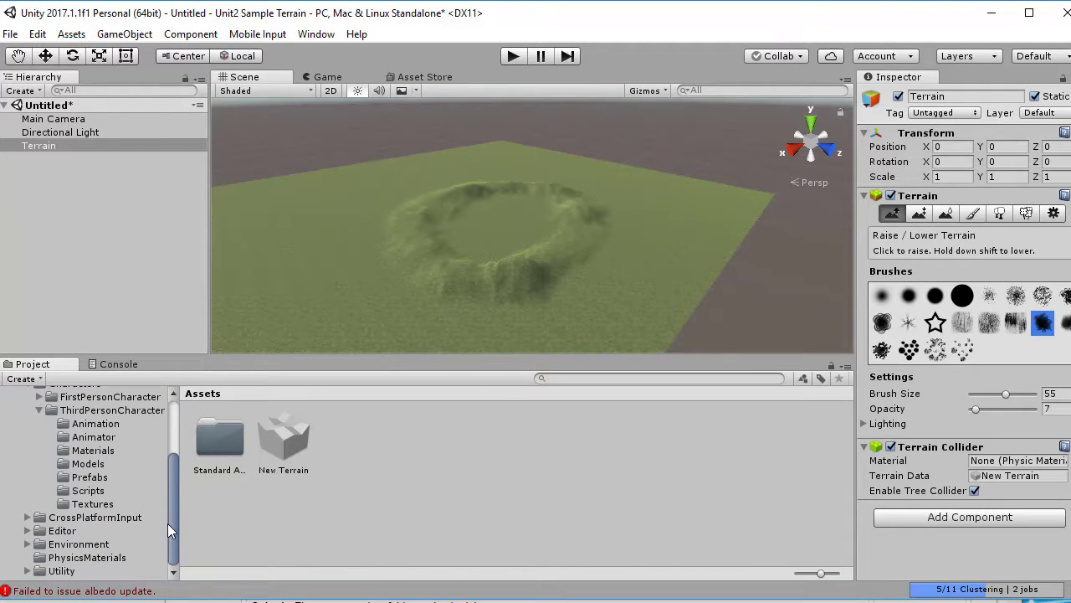
pyautogui.click(26, 544)
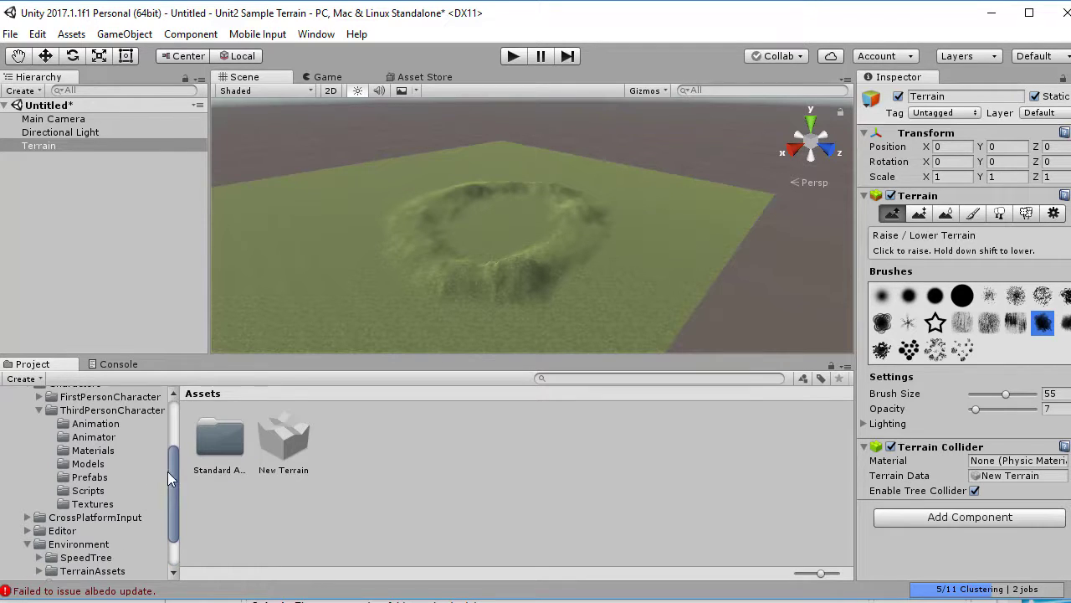
pyautogui.moveTo(167, 471); pyautogui.dragTo(174, 538)
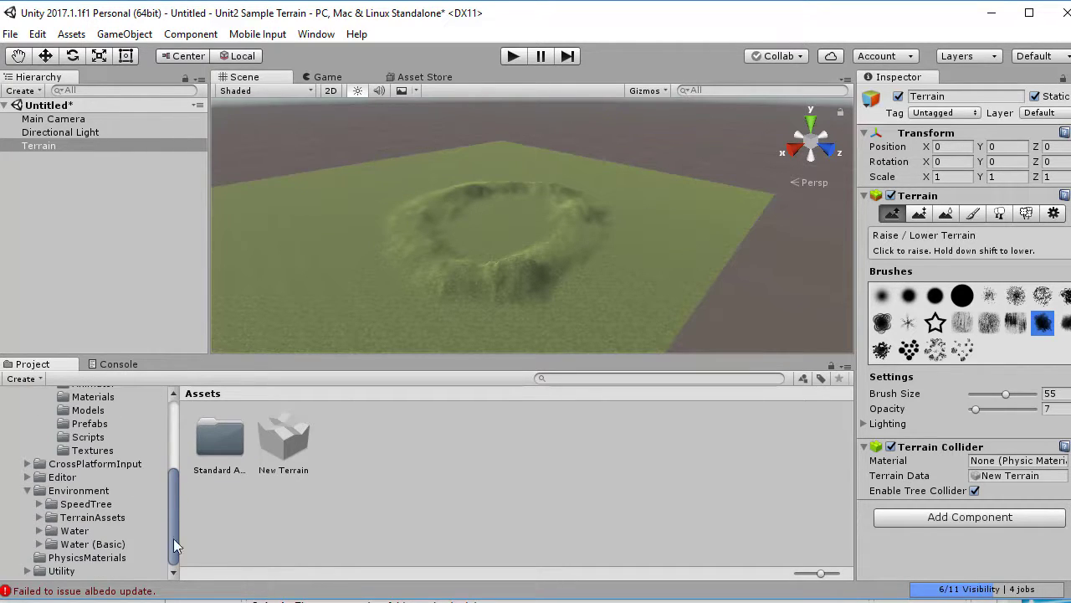
pyautogui.click(35, 527)
pyautogui.moveTo(165, 516); pyautogui.dragTo(170, 533)
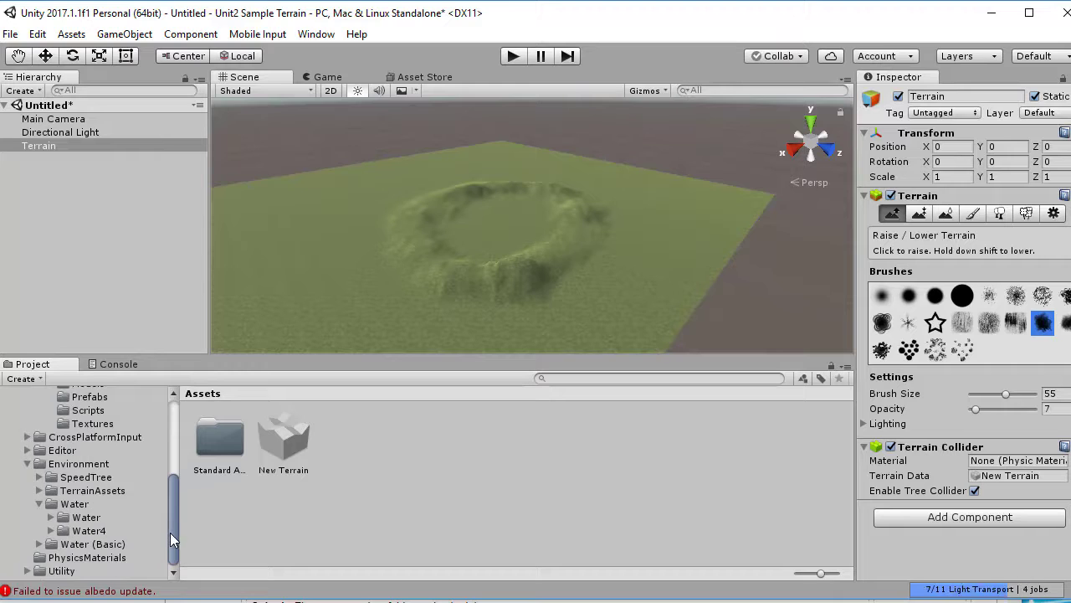
pyautogui.click(39, 504)
pyautogui.click(38, 543)
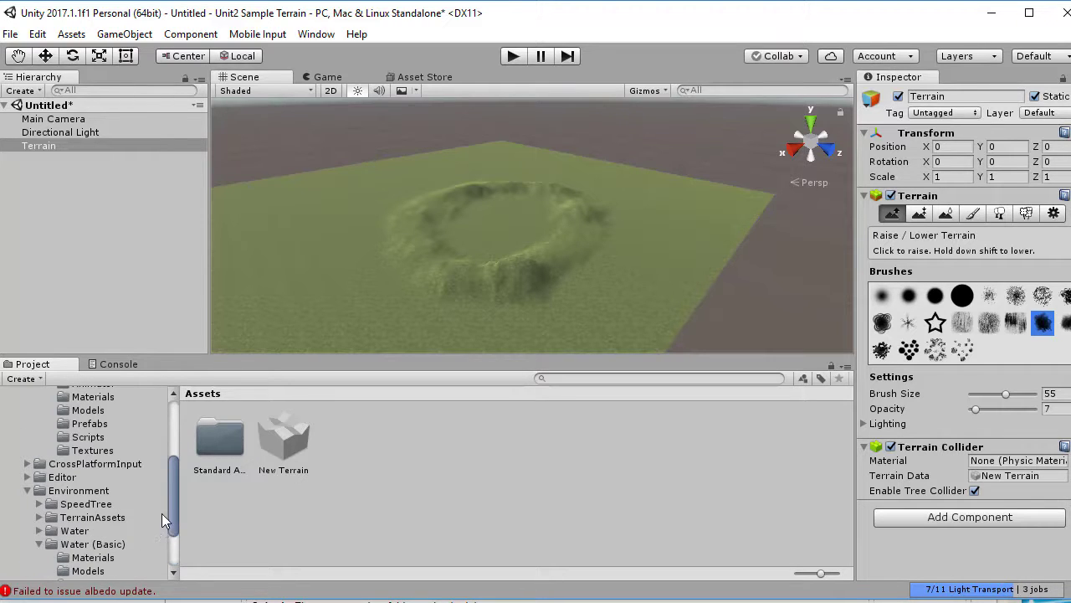
pyautogui.moveTo(172, 491); pyautogui.dragTo(170, 521)
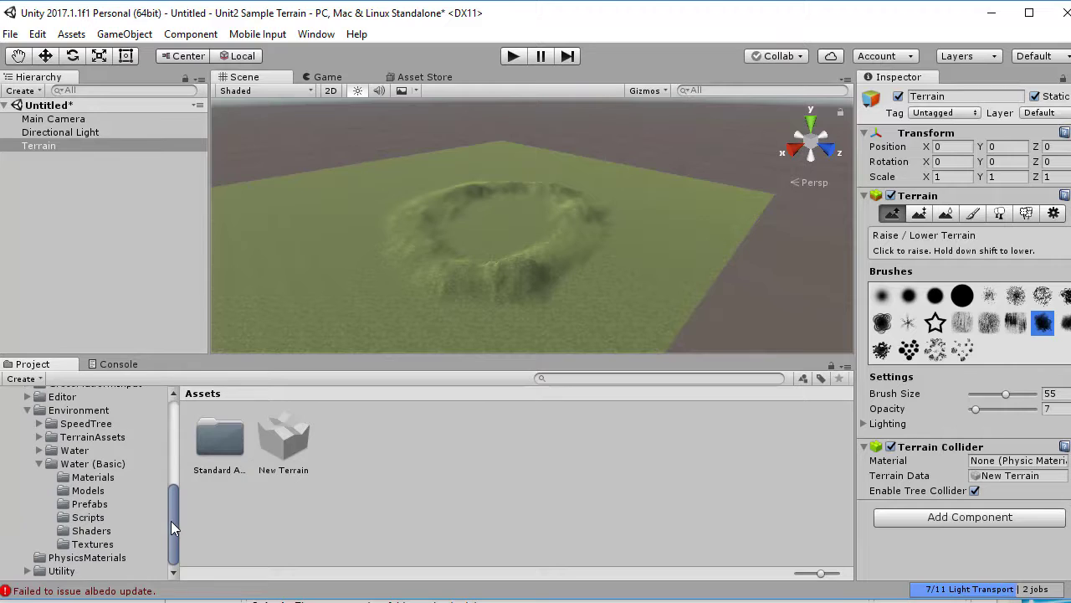
pyautogui.click(92, 505)
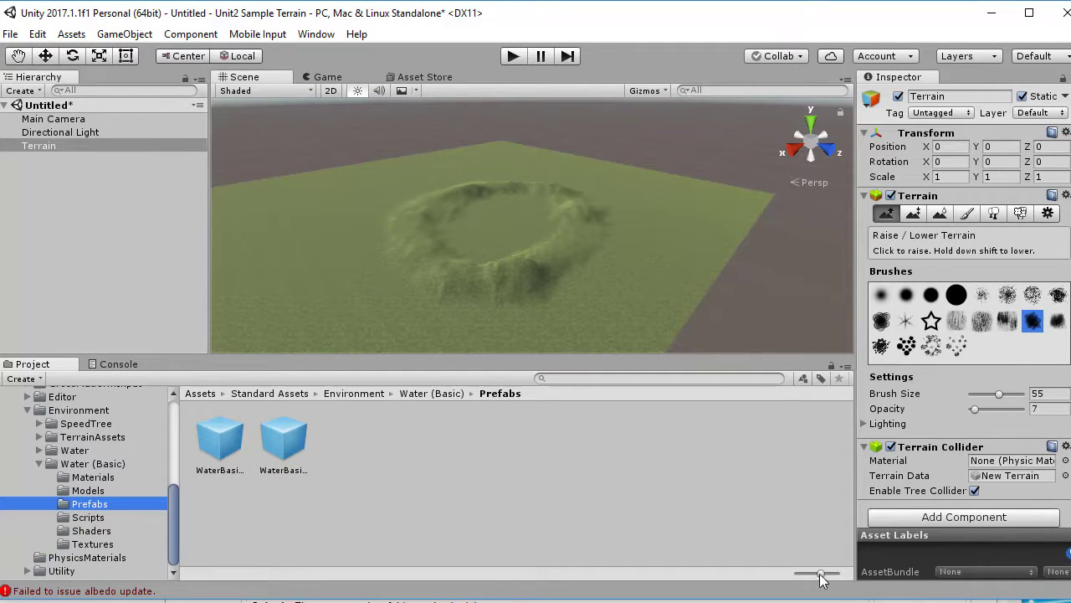
pyautogui.moveTo(821, 574); pyautogui.dragTo(774, 585)
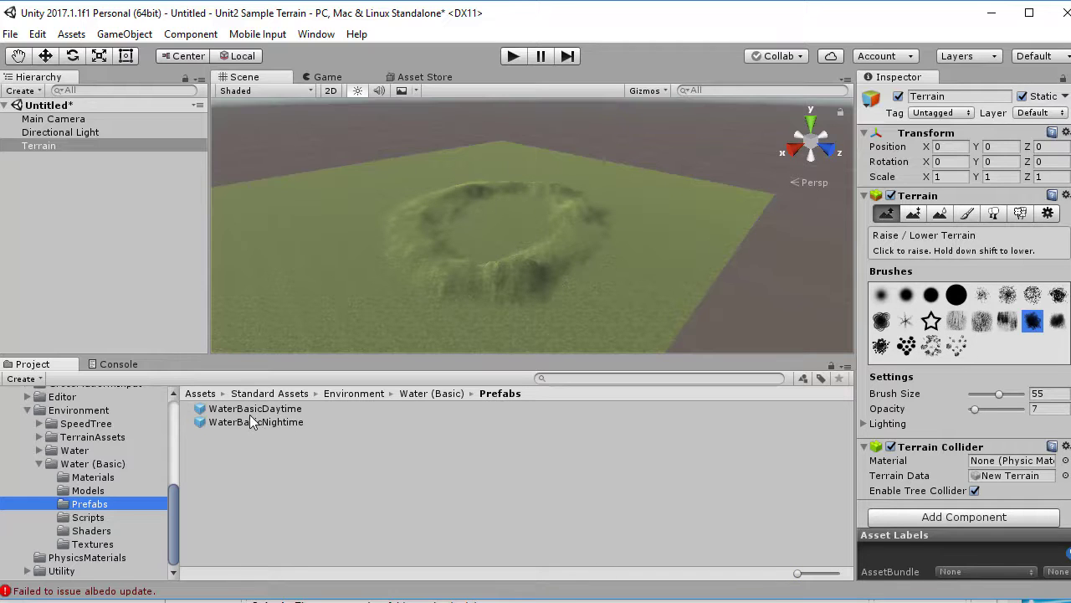
pyautogui.moveTo(797, 575)
pyautogui.mouseDown()
pyautogui.moveTo(818, 576)
pyautogui.moveTo(797, 577)
pyautogui.mouseUp()
# - Place the WaterBasicDaytime prefab inside the ring of hills and raise it just above the ground, to about Y 0.08
pyautogui.moveTo(248, 417); pyautogui.dragTo(487, 217)
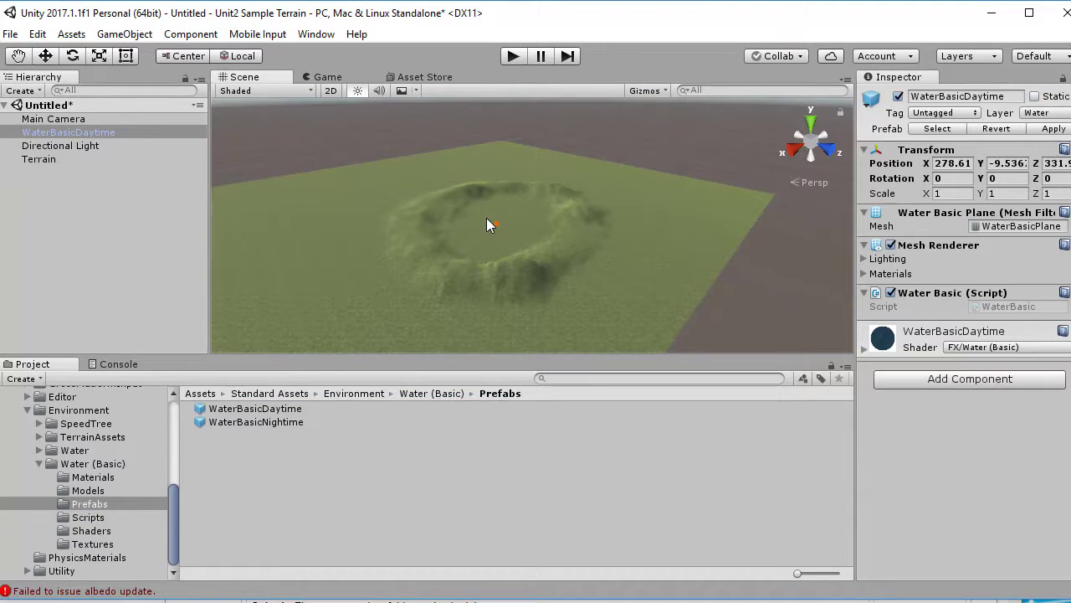
pyautogui.doubleClick(66, 132)
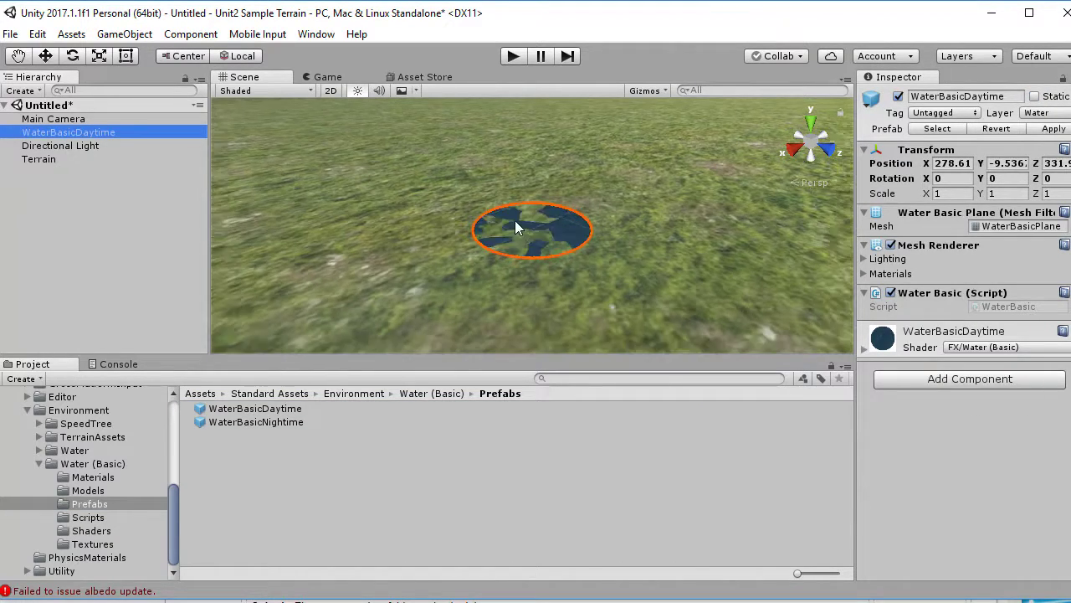
pyautogui.scroll(-2, 516, 220)
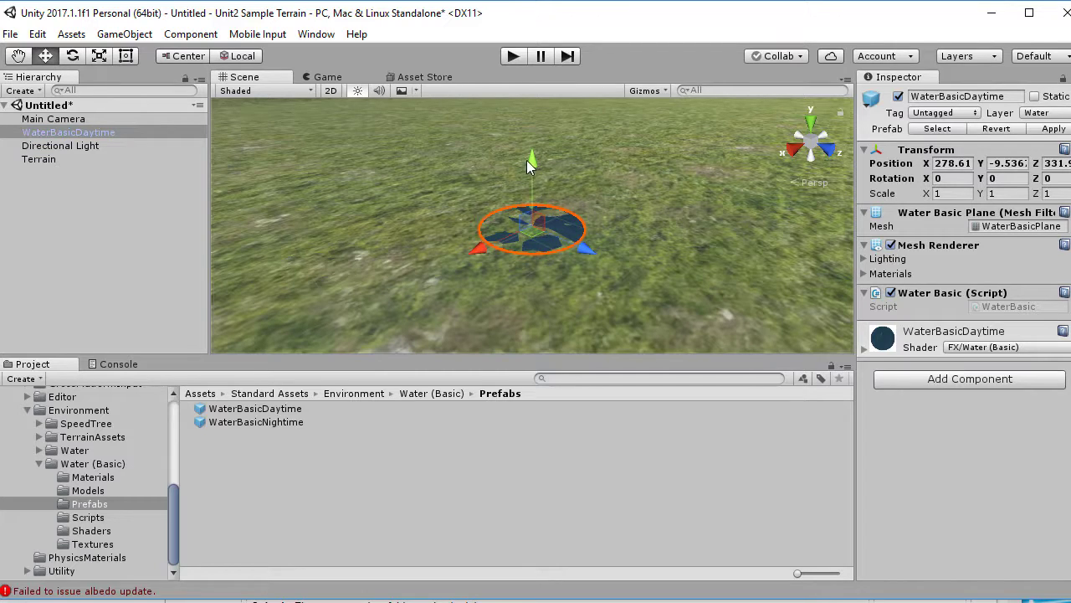
pyautogui.moveTo(535, 153); pyautogui.dragTo(536, 151)
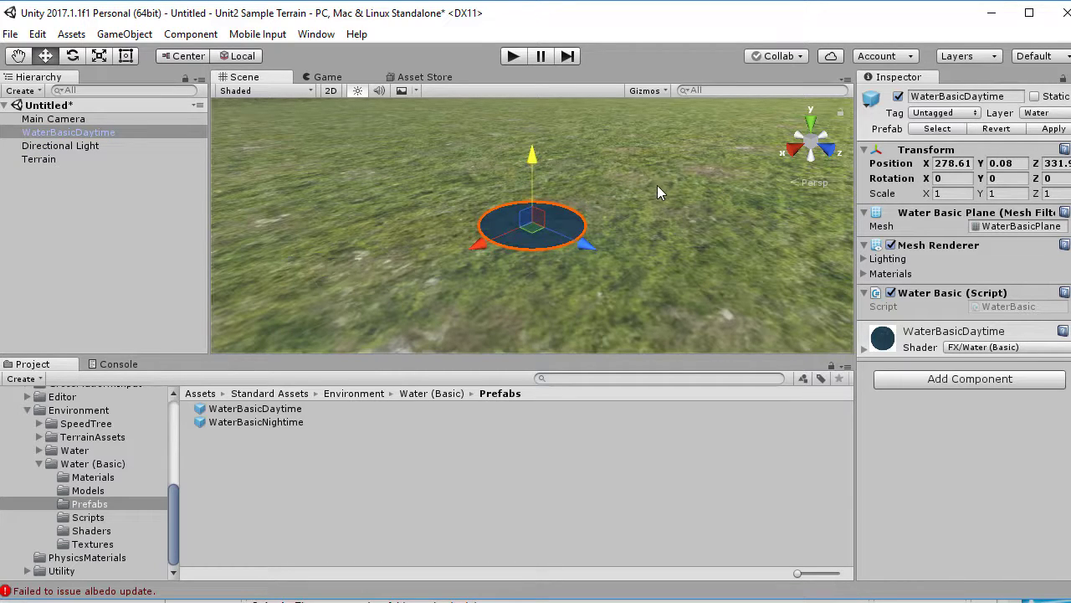
# - Set the WaterBasicDaytime object's scale to 20 in X and 20 in Z
pyautogui.scroll(-10, 535, 248)
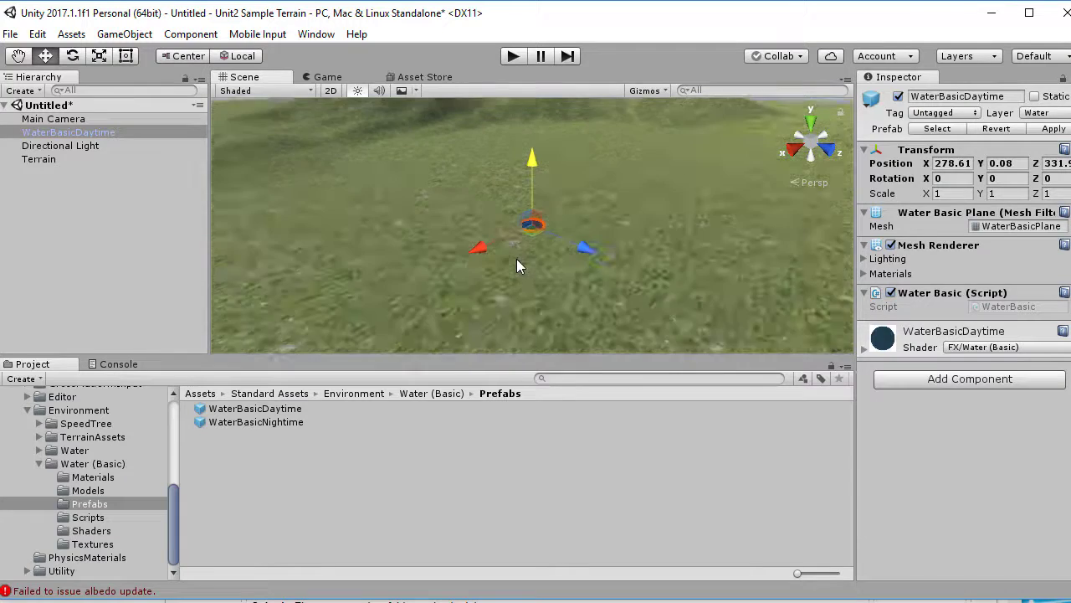
pyautogui.scroll(-8, 516, 259)
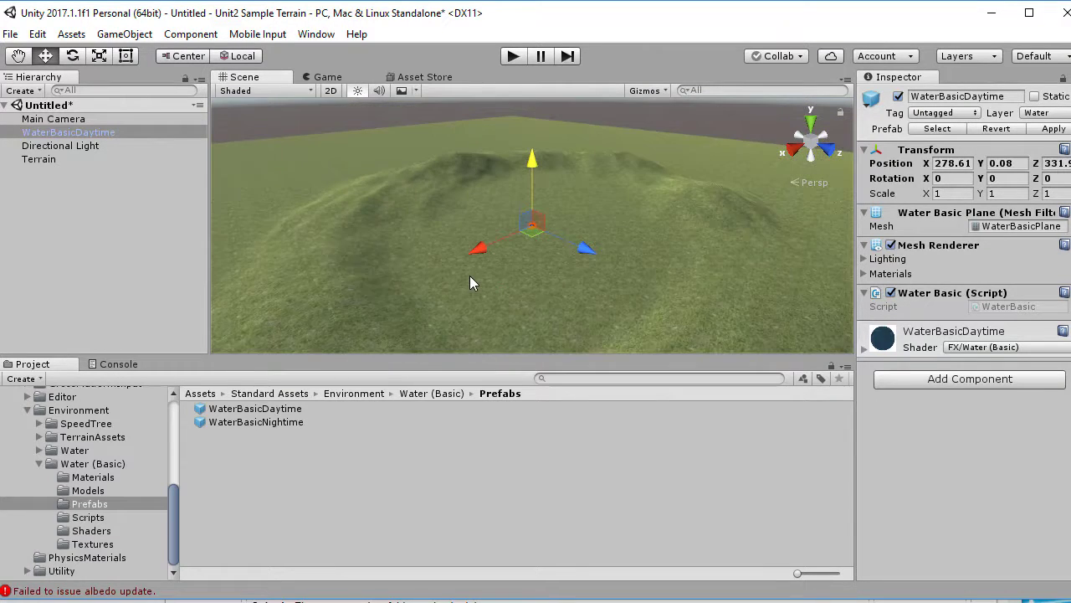
pyautogui.click(954, 194)
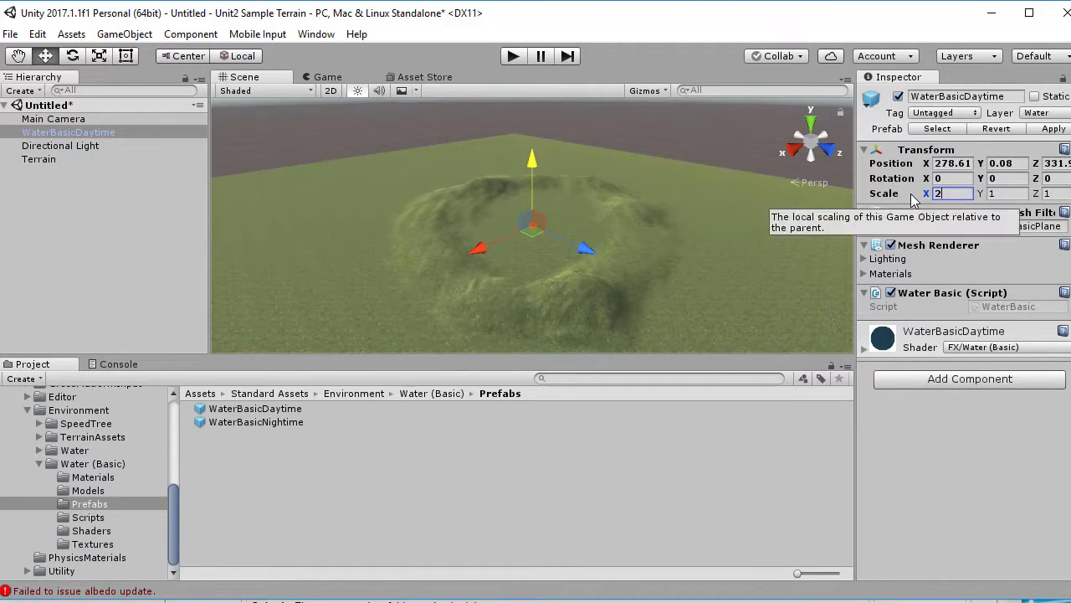
pyautogui.write('20')
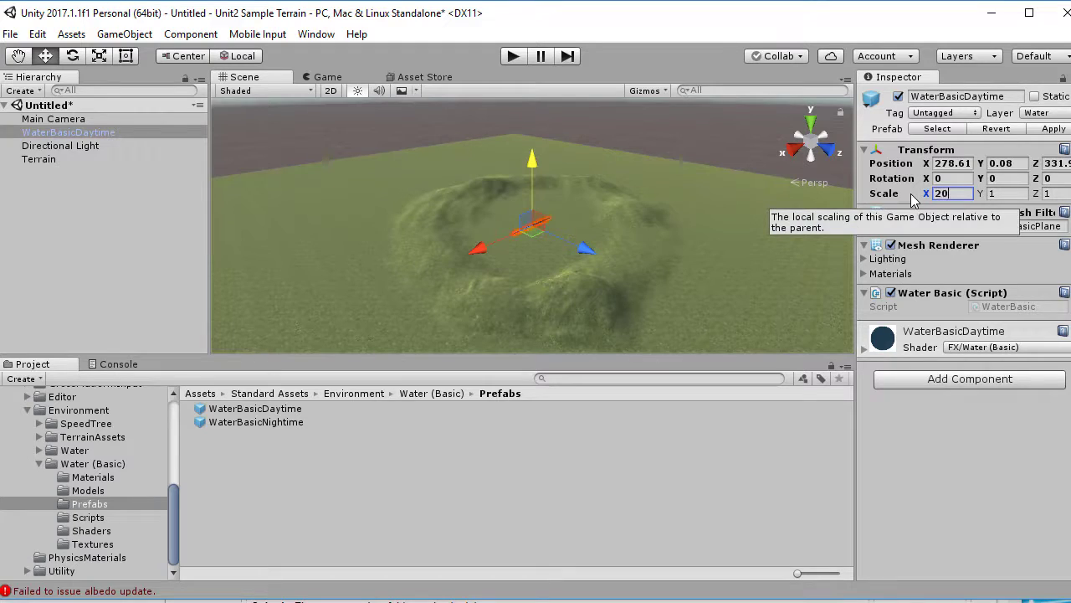
pyautogui.click(998, 193)
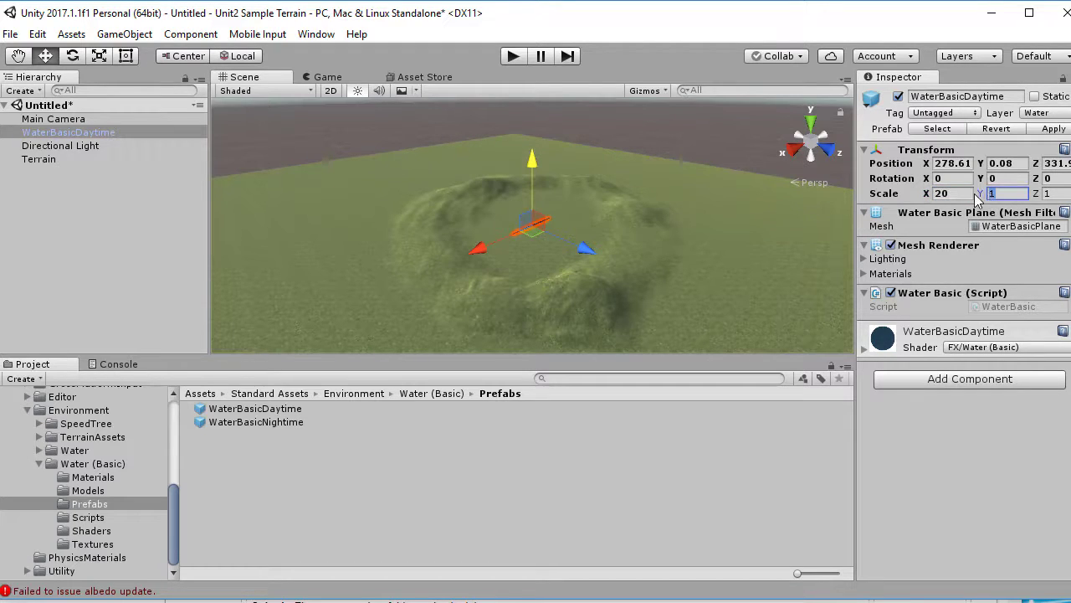
pyautogui.click(1053, 193)
pyautogui.write('20')
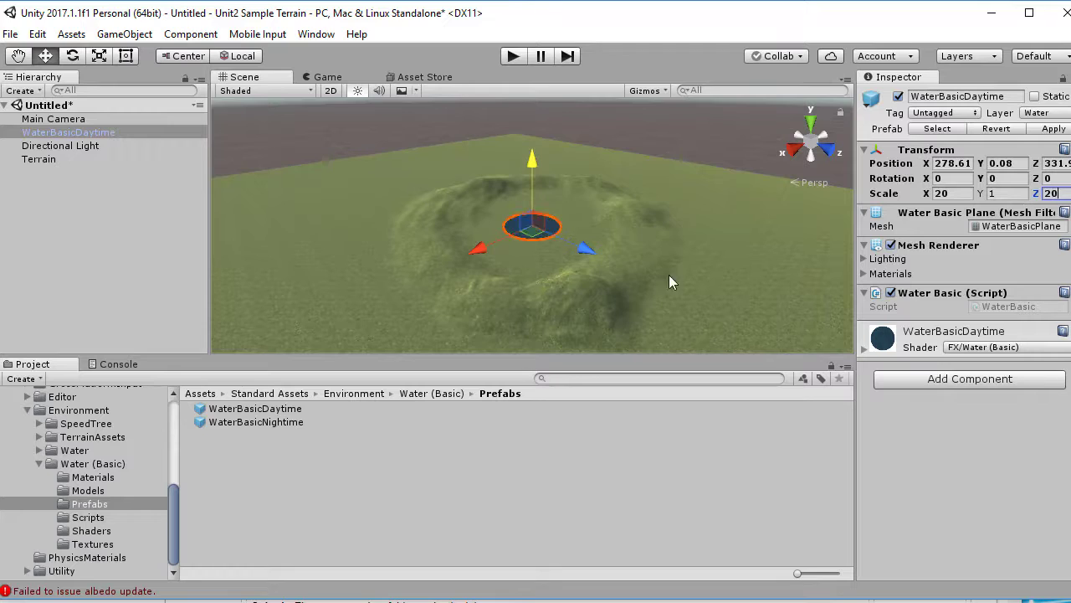
# - Set the WaterBasicDaytime object's scale to 100 in X and 100 in Z
pyautogui.click(951, 194)
pyautogui.write('1')
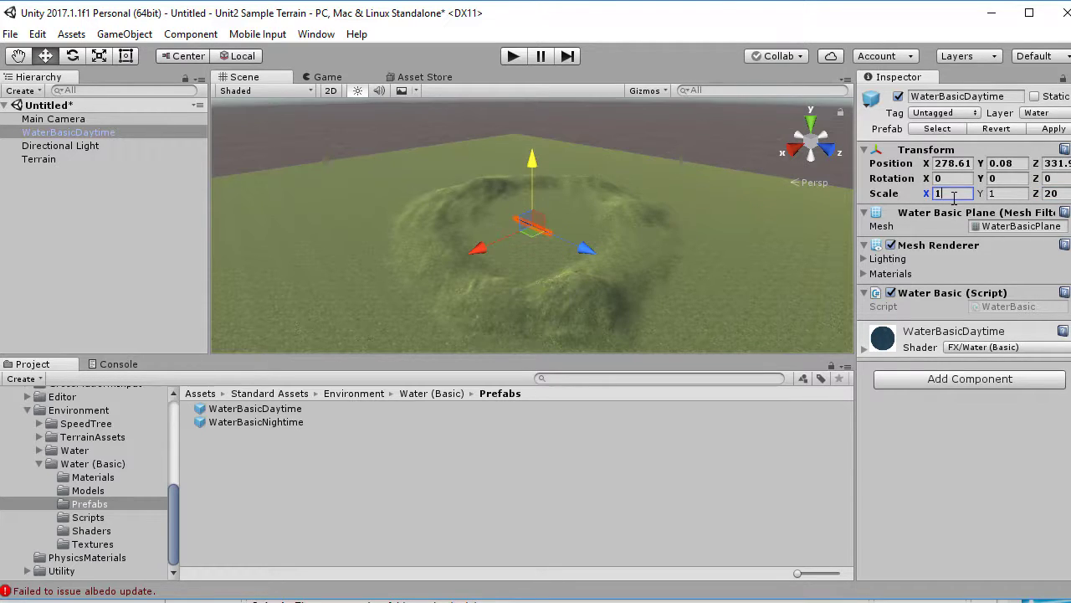
pyautogui.write('00')
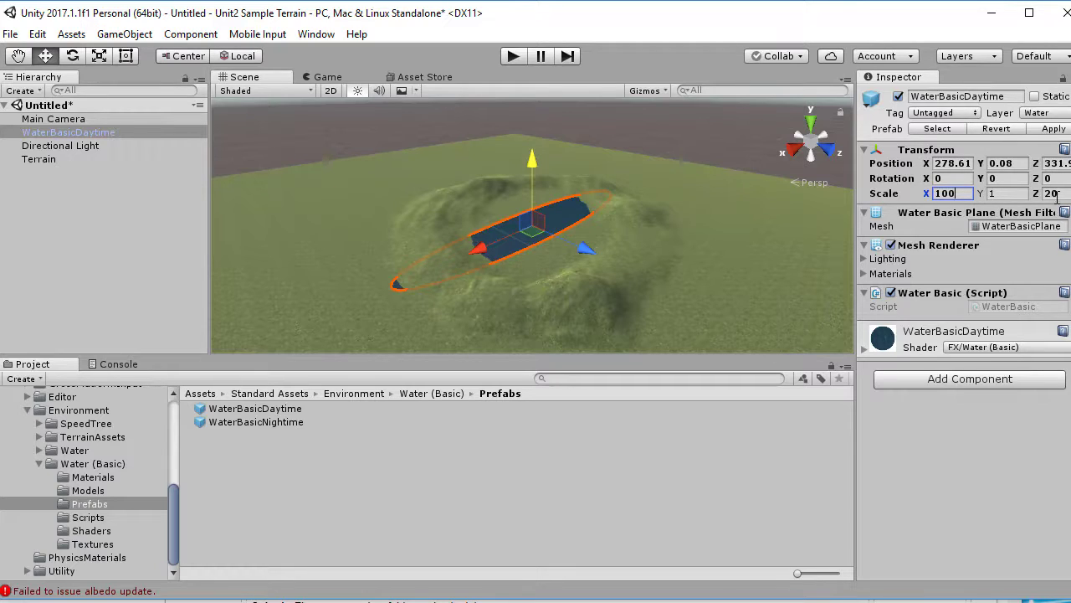
pyautogui.click(1045, 195)
pyautogui.write('100')
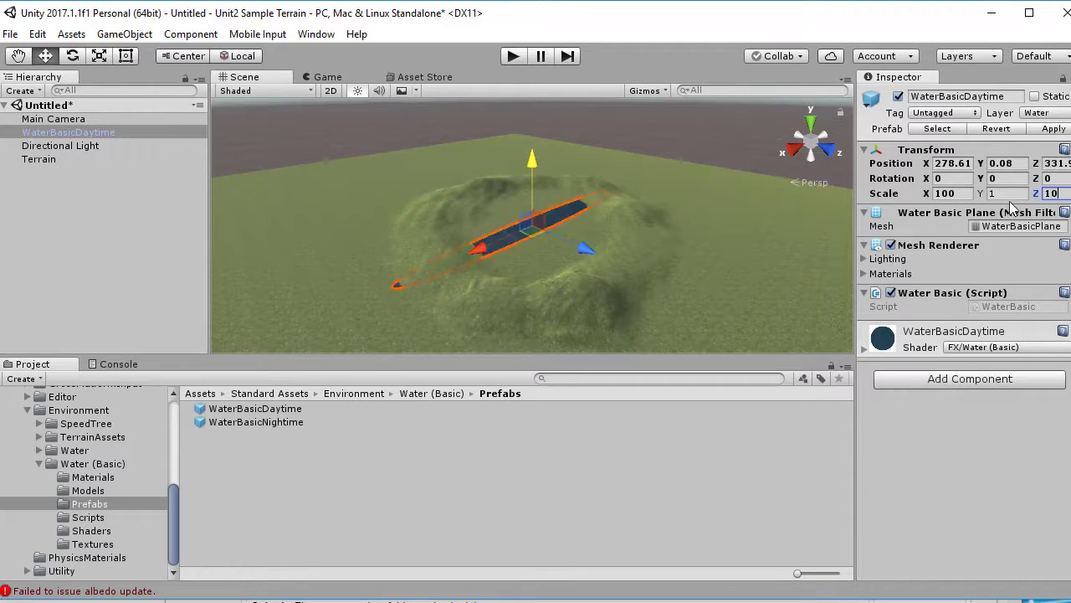
# - Lower the Terrain object to about Y -0.9 so the water covers more of the basin
pyautogui.click(758, 265)
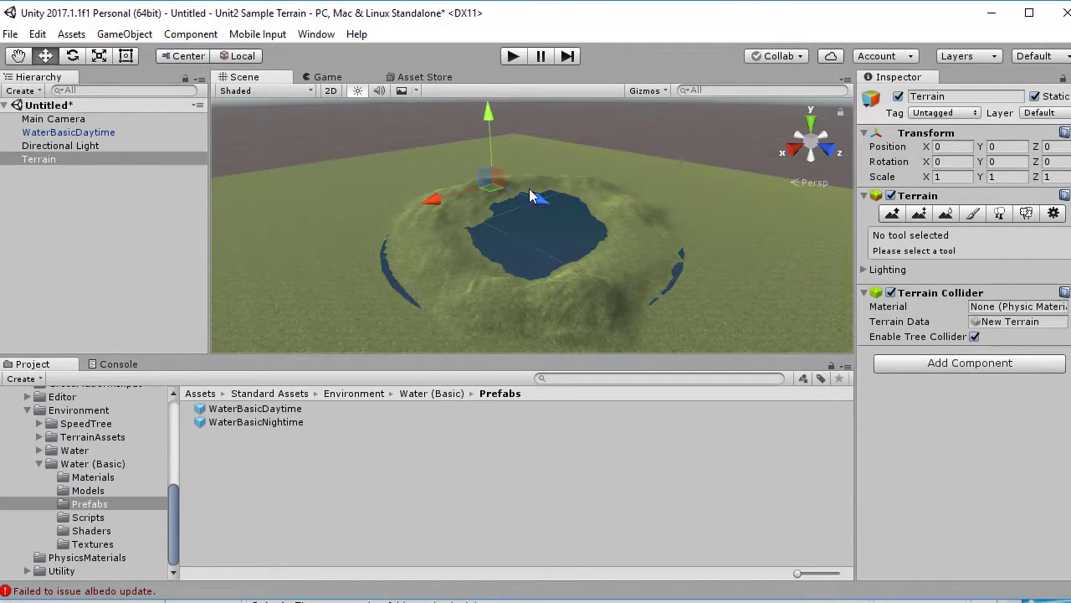
pyautogui.moveTo(488, 118); pyautogui.dragTo(492, 138)
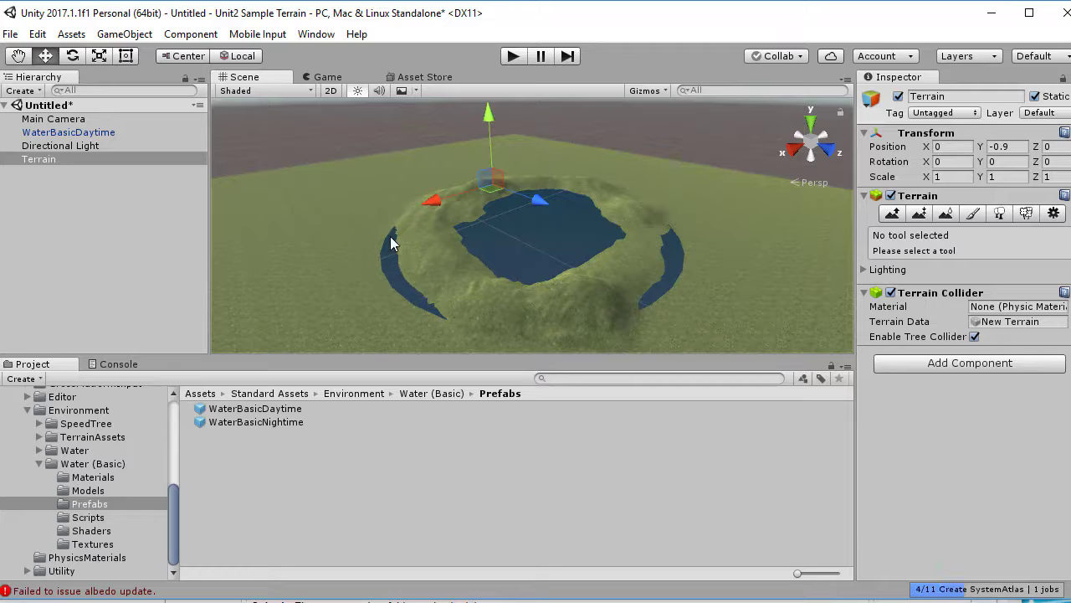
pyautogui.click(399, 280)
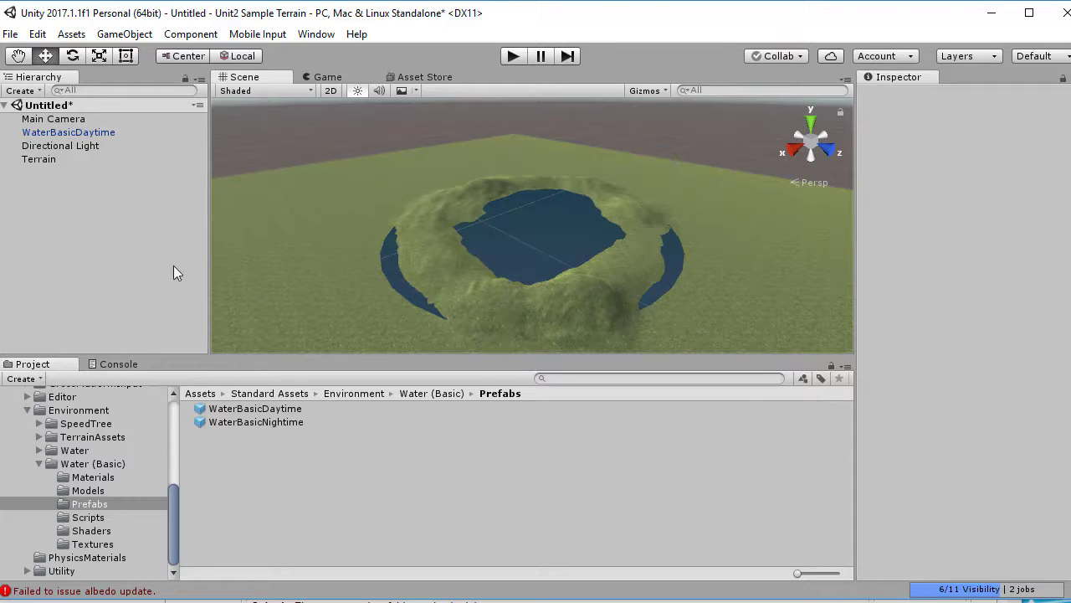
# - Sample a height of about 2.42 on the ring of hills and paint it over the water strip outside one side of the ring
pyautogui.click(50, 159)
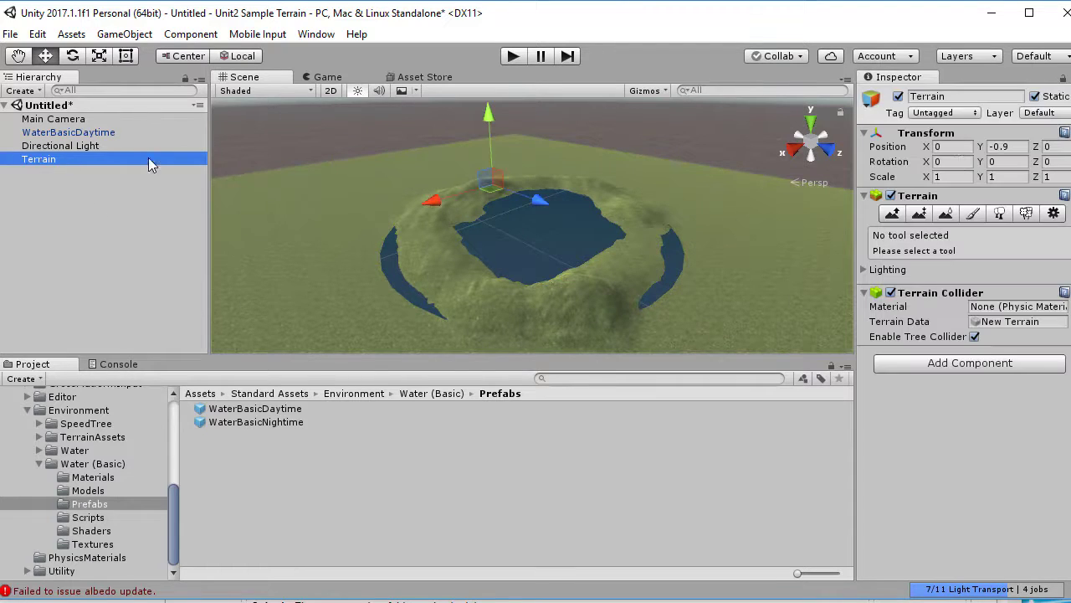
pyautogui.click(919, 215)
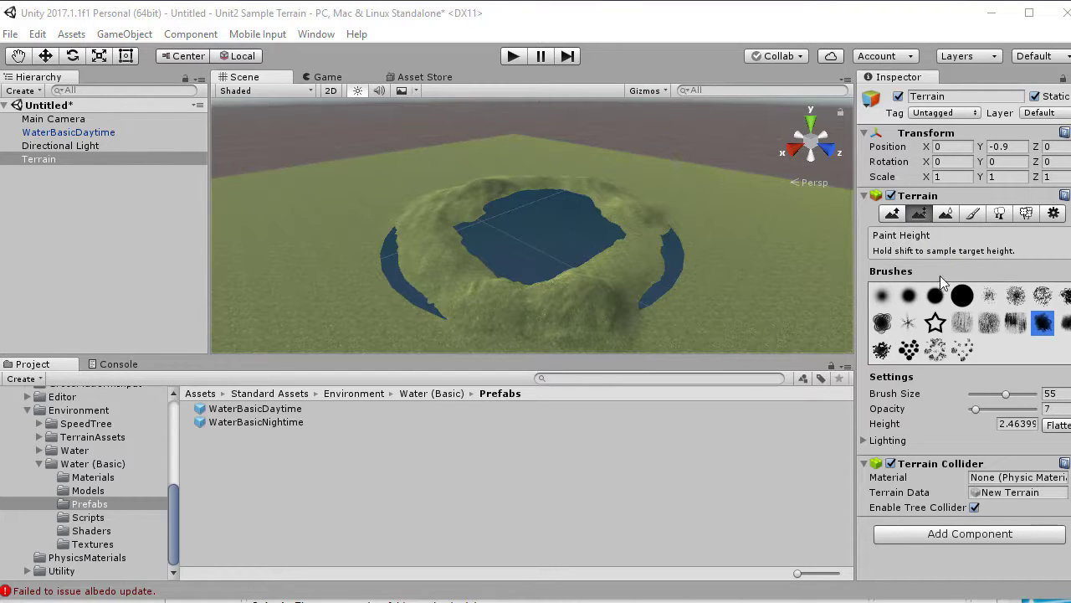
pyautogui.keyDown('shift'); pyautogui.click(636, 227); pyautogui.keyUp('shift')
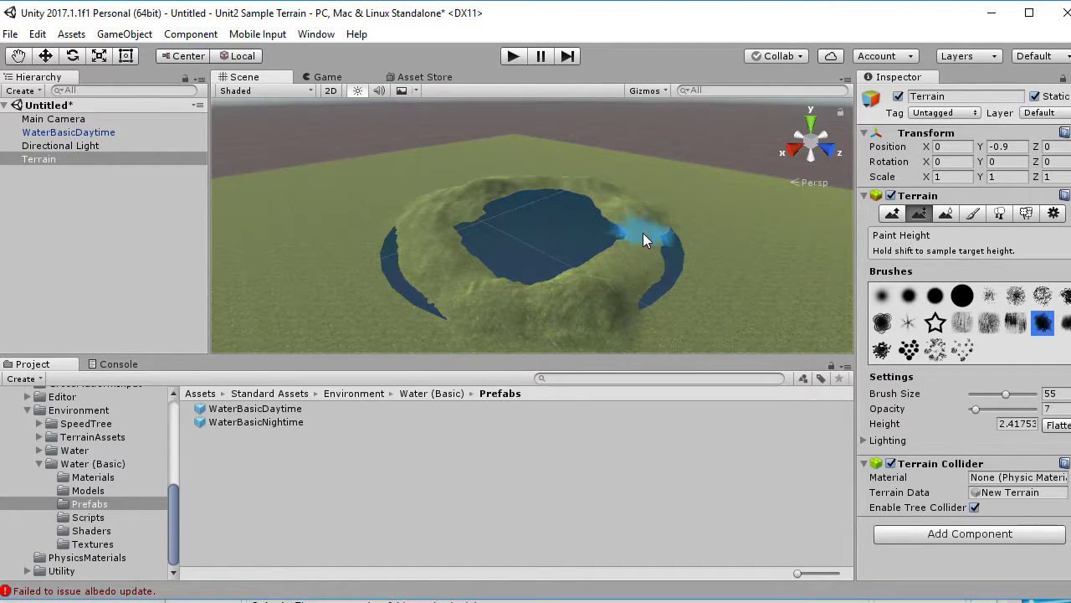
pyautogui.moveTo(643, 233)
pyautogui.mouseDown()
pyautogui.moveTo(653, 232)
pyautogui.moveTo(663, 272)
pyautogui.moveTo(613, 313)
pyautogui.moveTo(699, 288)
pyautogui.moveTo(667, 207)
pyautogui.moveTo(699, 258)
pyautogui.moveTo(704, 304)
pyautogui.moveTo(689, 291)
pyautogui.moveTo(582, 311)
pyautogui.moveTo(539, 278)
pyautogui.moveTo(551, 296)
pyautogui.mouseUp()
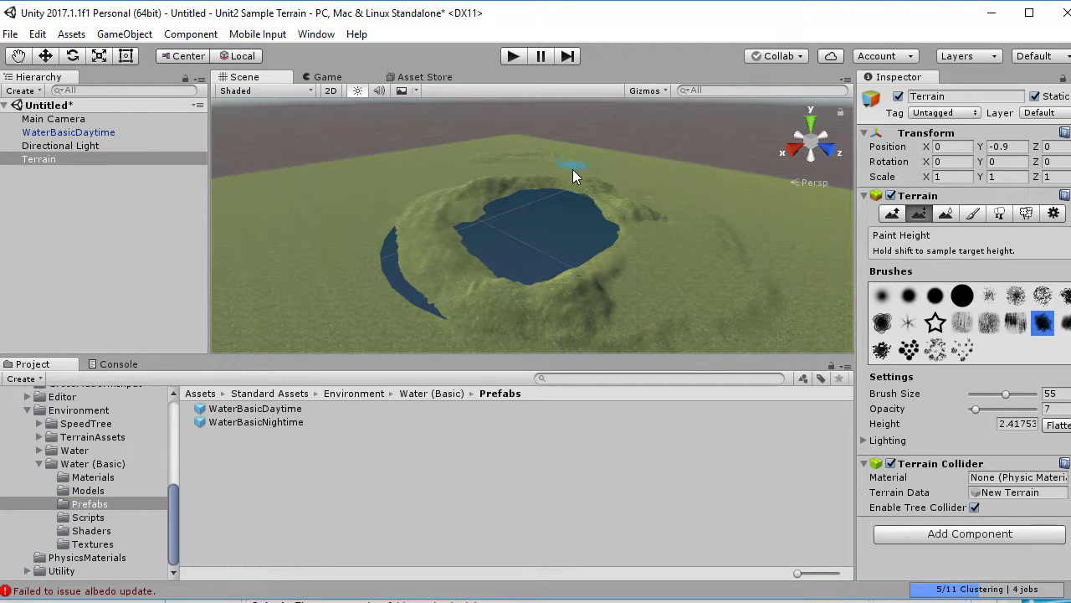
# - Level the remaining land around the lake to the sampled height with Paint Height at brush size 76 and opacity 33
pyautogui.click(993, 409)
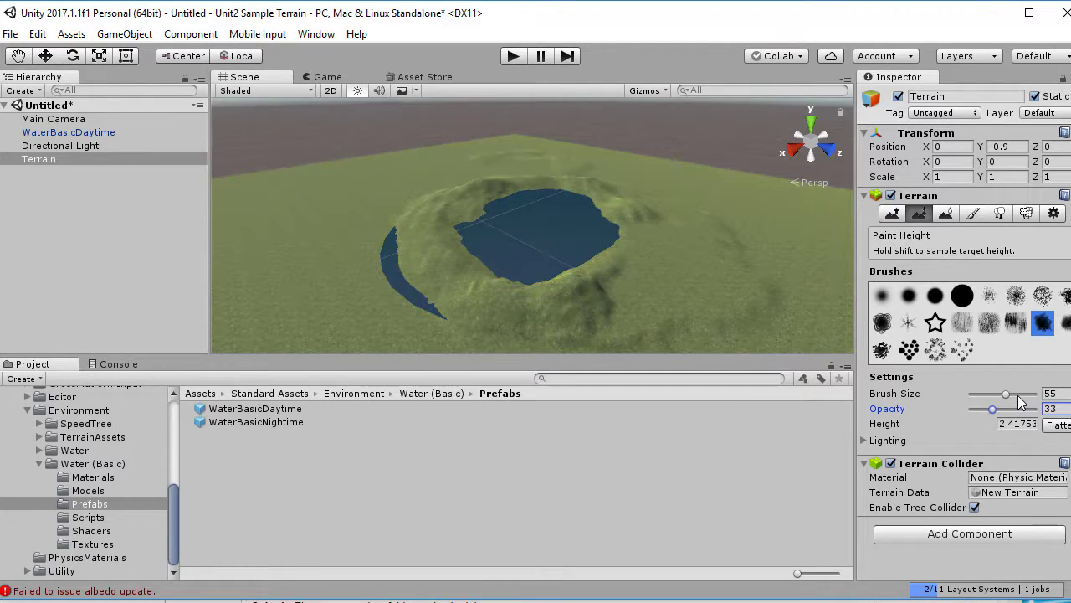
pyautogui.click(1018, 395)
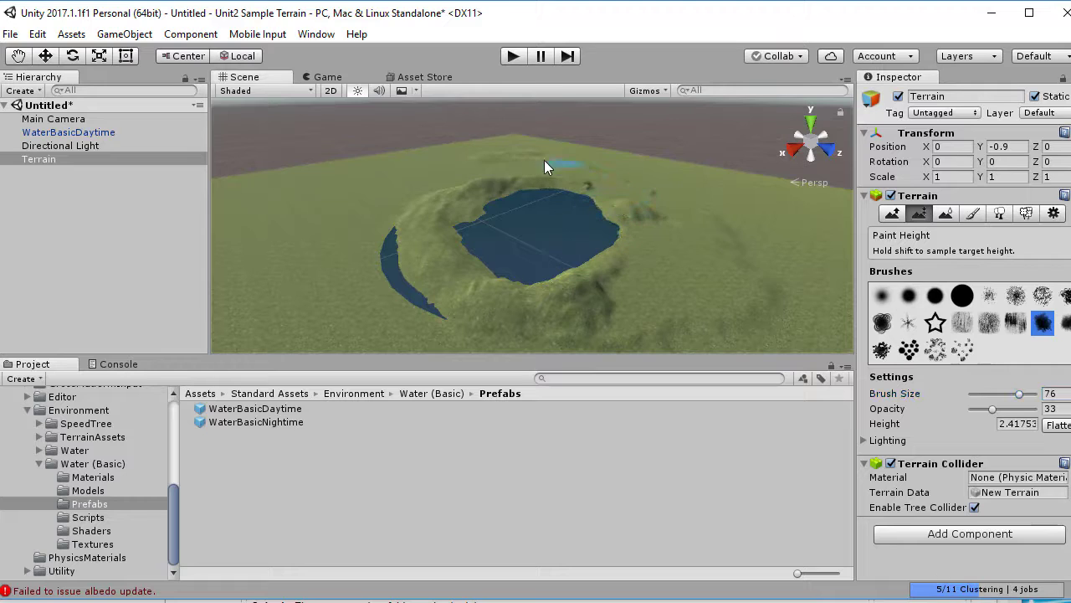
pyautogui.moveTo(407, 232)
pyautogui.mouseDown()
pyautogui.moveTo(418, 234)
pyautogui.moveTo(388, 311)
pyautogui.moveTo(405, 317)
pyautogui.mouseUp()
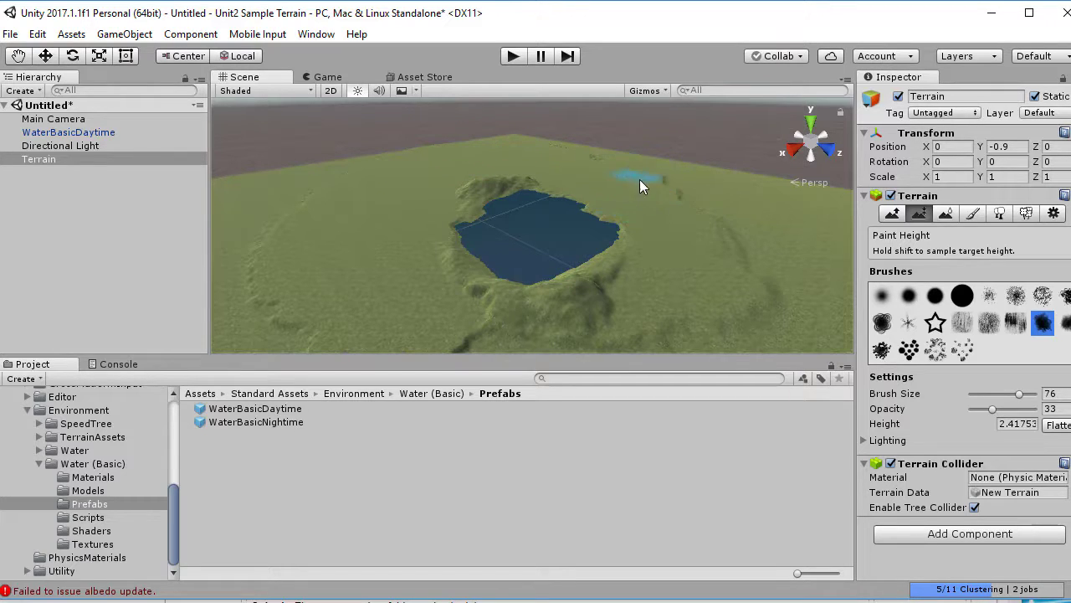
pyautogui.moveTo(640, 186)
pyautogui.mouseDown()
pyautogui.moveTo(730, 260)
pyautogui.moveTo(684, 309)
pyautogui.moveTo(446, 373)
pyautogui.mouseUp()
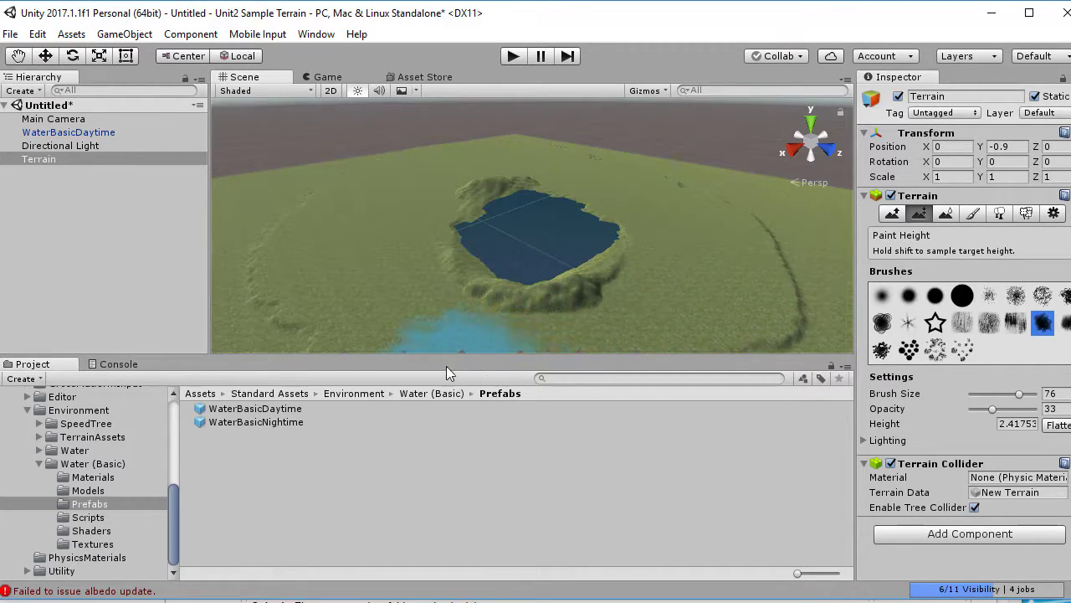
pyautogui.moveTo(325, 337)
pyautogui.mouseDown()
pyautogui.moveTo(291, 259)
pyautogui.moveTo(348, 185)
pyautogui.mouseUp()
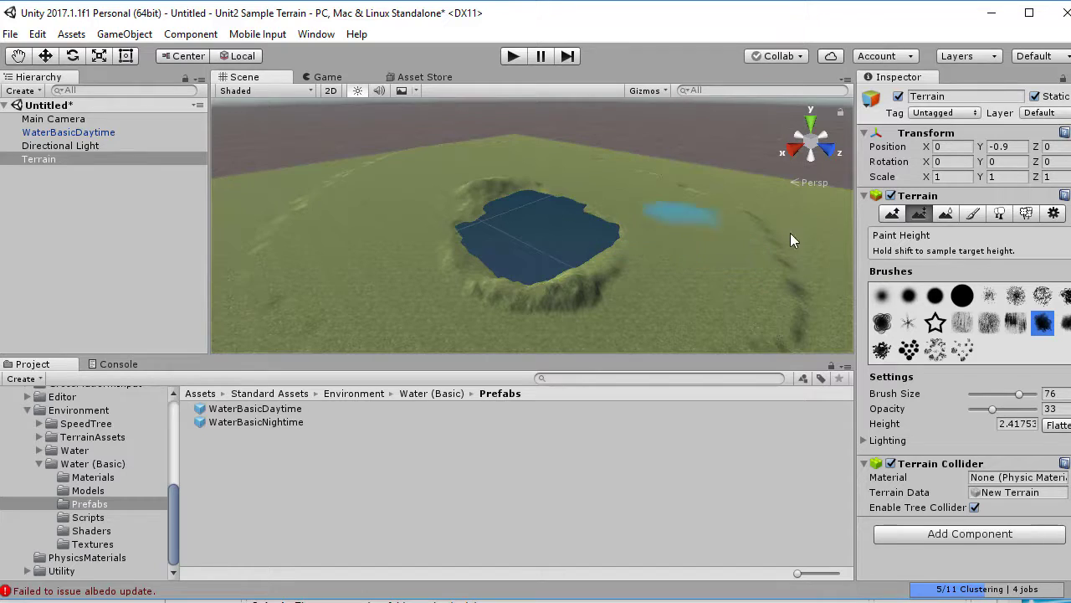
# - Raise a peninsula from the shore into the lake with the Raise/Lower Terrain tool at brush size 38 and opacity 8
pyautogui.click(996, 394)
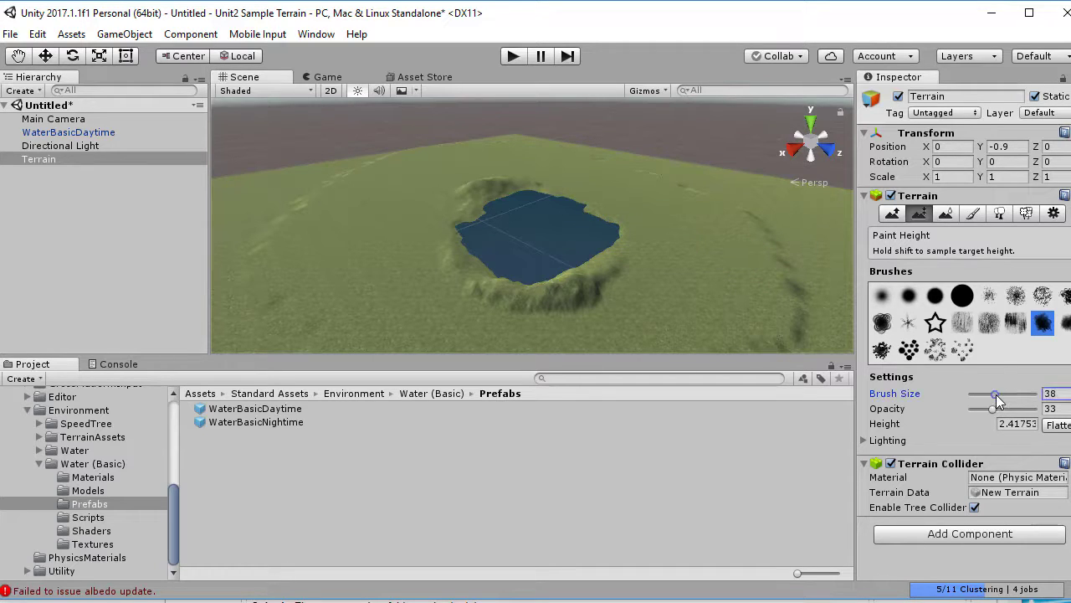
pyautogui.click(892, 213)
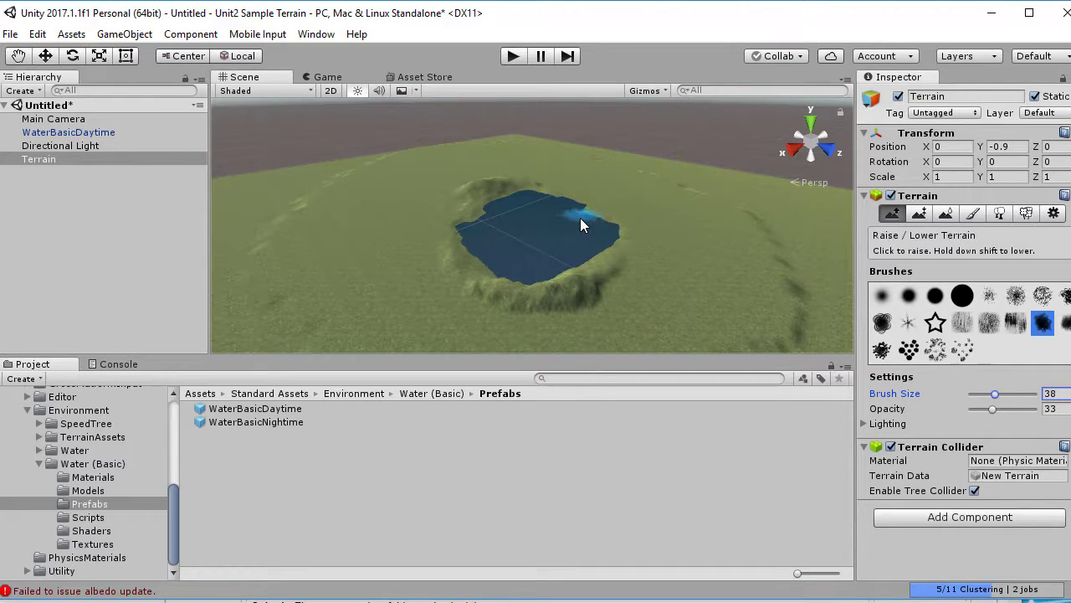
pyautogui.moveTo(580, 218)
pyautogui.mouseDown()
pyautogui.moveTo(564, 226)
pyautogui.moveTo(599, 210)
pyautogui.mouseUp()
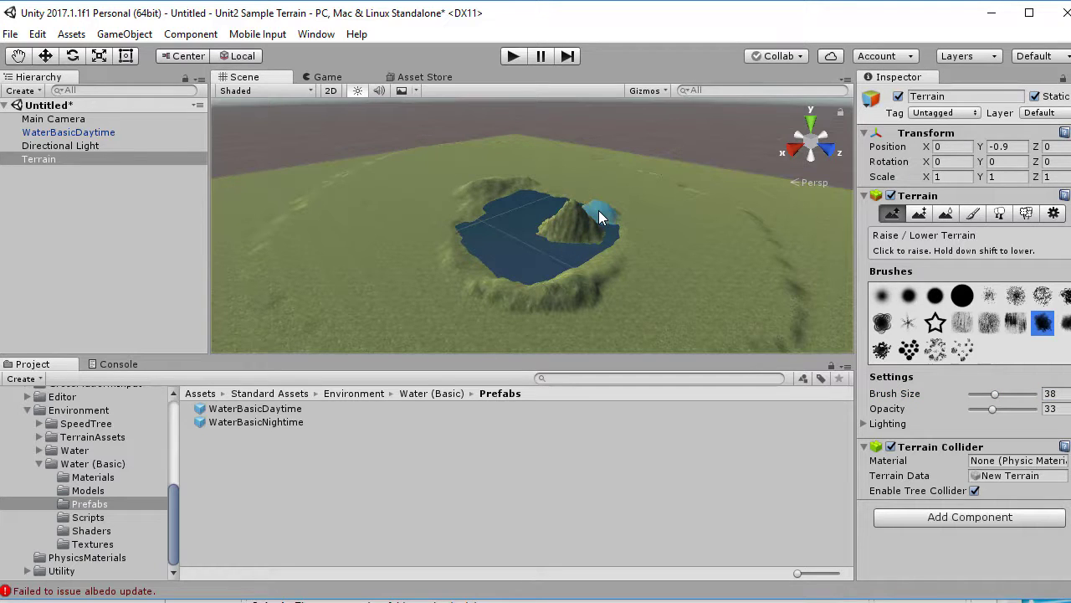
pyautogui.hotkey('ctrl', 'z')
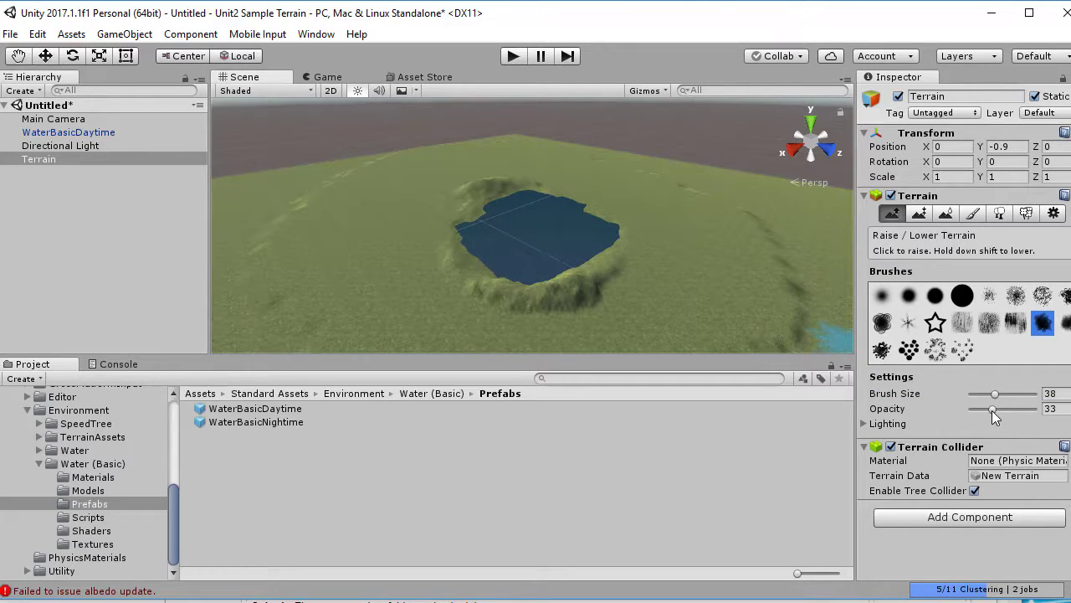
pyautogui.moveTo(993, 410); pyautogui.dragTo(983, 411)
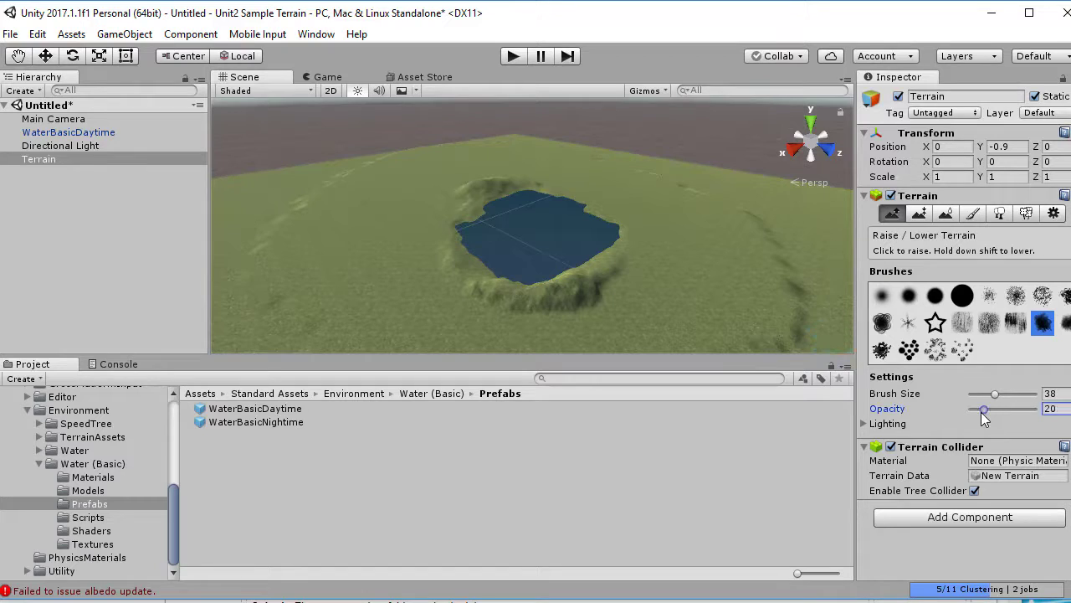
pyautogui.click(564, 224)
pyautogui.moveTo(567, 222); pyautogui.dragTo(592, 209)
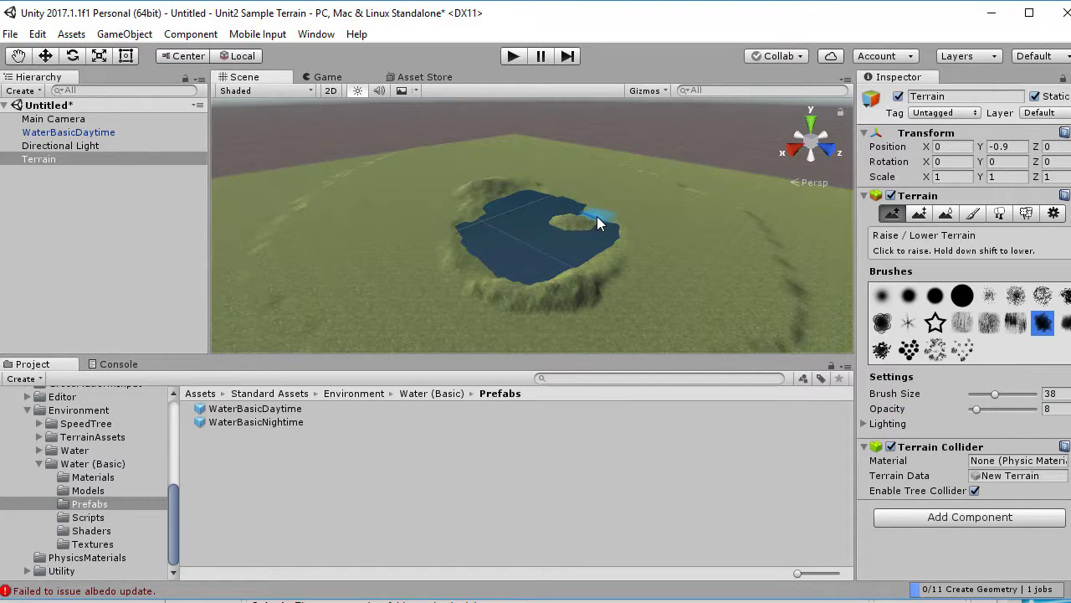
pyautogui.scroll(5, 698, 261)
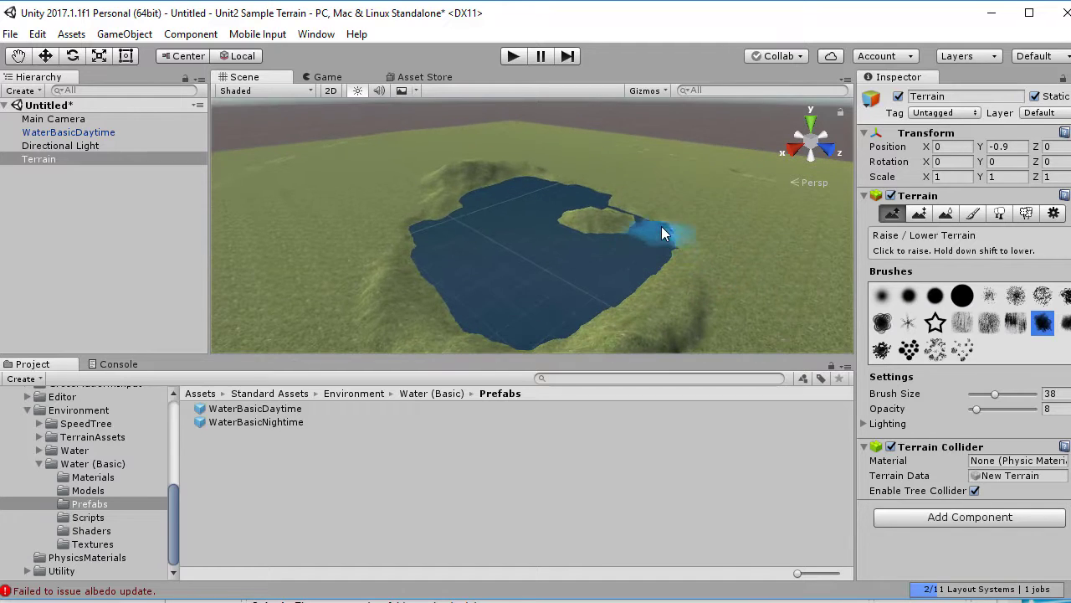
pyautogui.moveTo(643, 219); pyautogui.dragTo(523, 245)
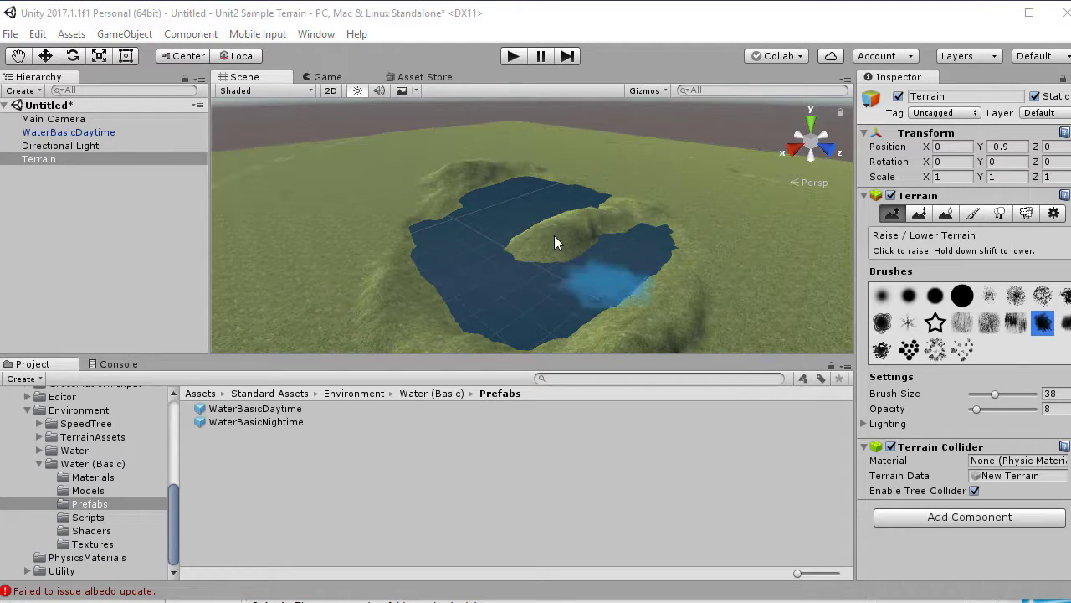
# - Lower the ground at the lake's far shore with the Raise/Lower Terrain tool to extend the water into an inlet
pyautogui.click(586, 190)
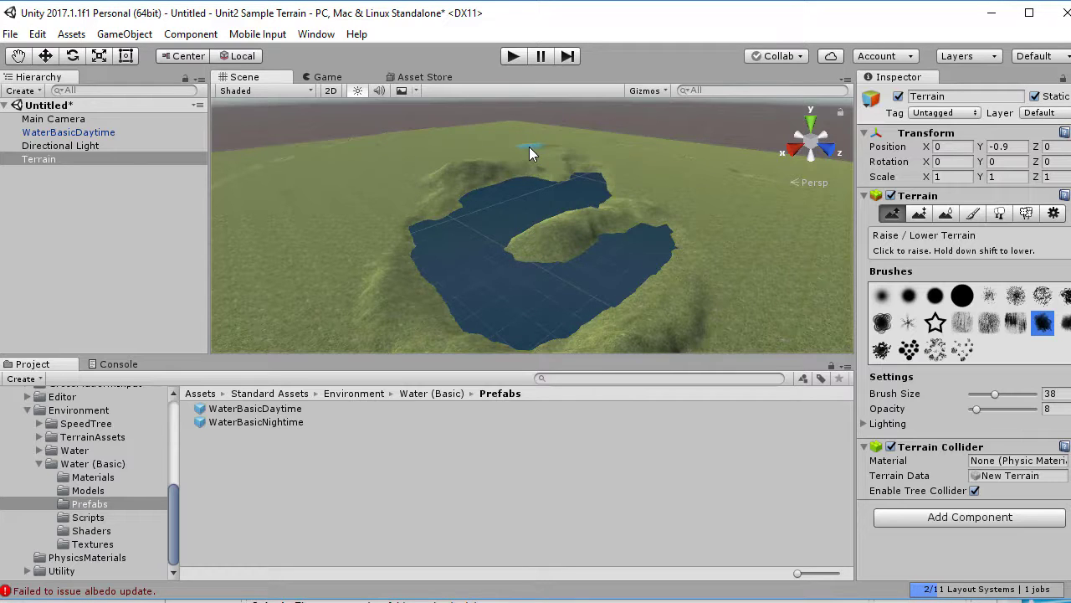
pyautogui.moveTo(573, 162)
pyautogui.mouseDown()
pyautogui.moveTo(584, 177)
pyautogui.moveTo(543, 150)
pyautogui.moveTo(575, 164)
pyautogui.mouseUp()
pyautogui.scroll(5, 634, 221)
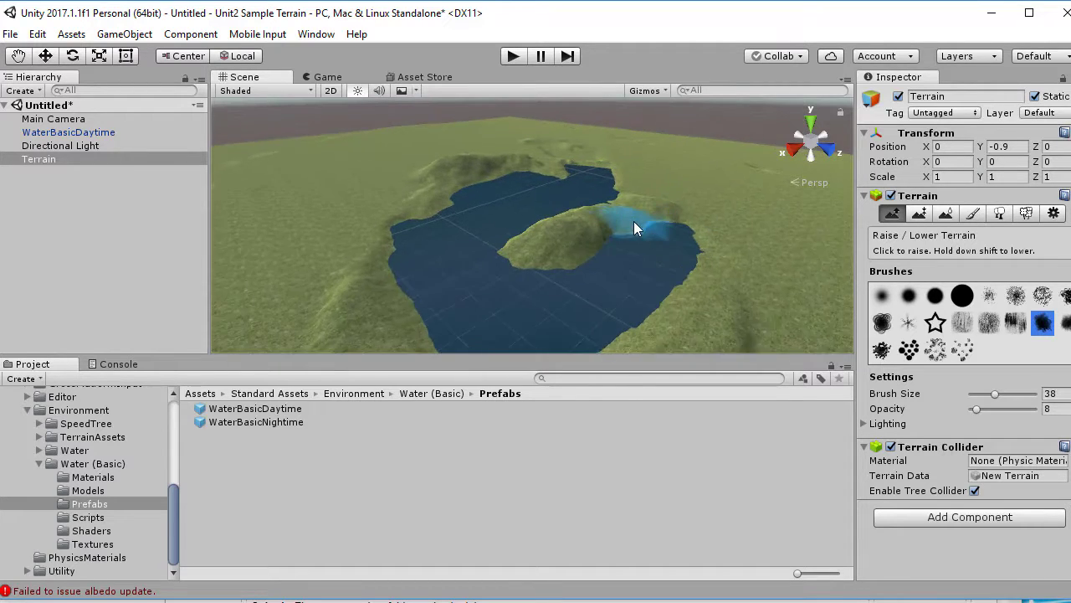
pyautogui.scroll(-5, 641, 221)
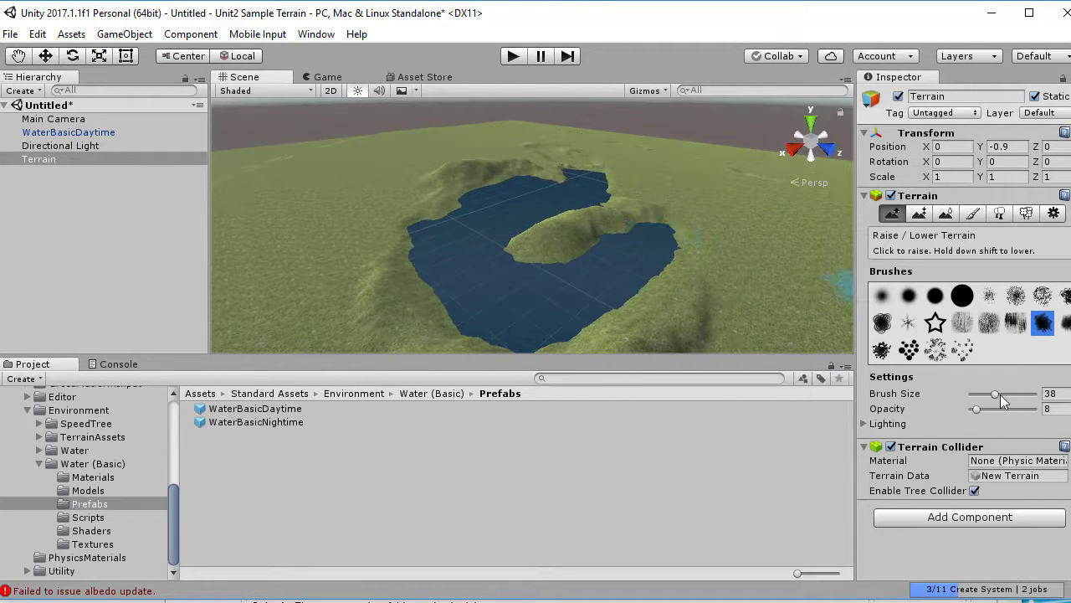
pyautogui.scroll(2, 616, 196)
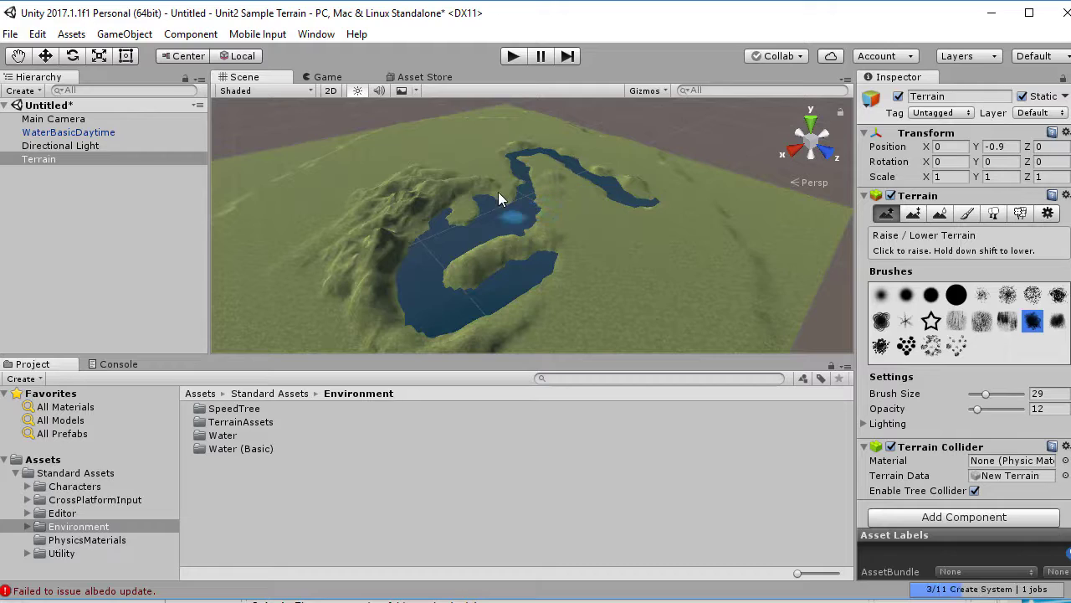
# - Place the RigidBodyFPSController prefab from the FirstPersonCharacter Prefabs folder on the flat ground beside the lake
pyautogui.click(28, 486)
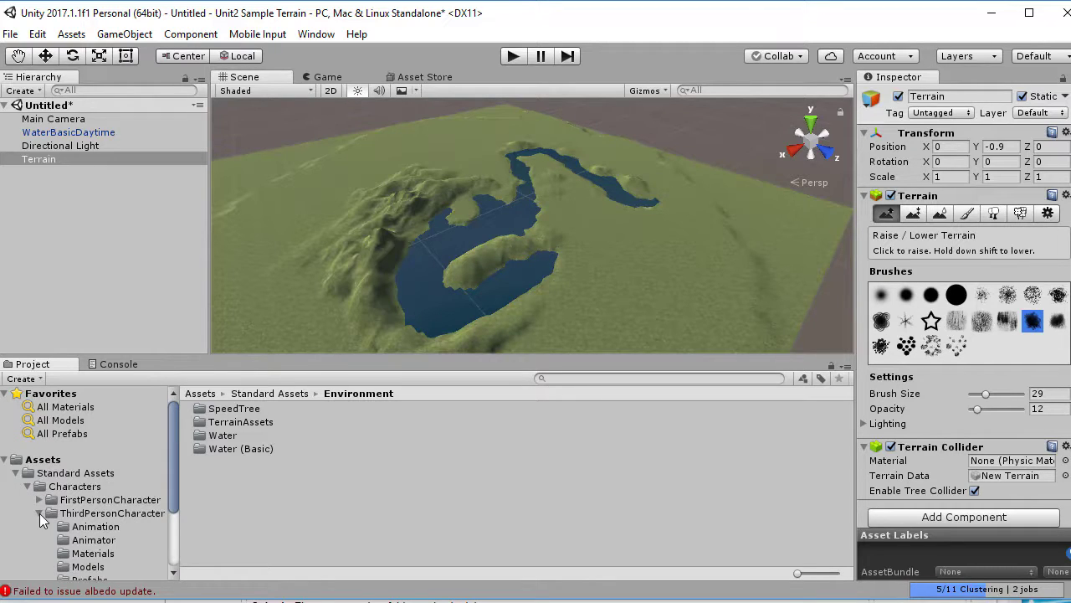
pyautogui.click(38, 513)
pyautogui.click(38, 499)
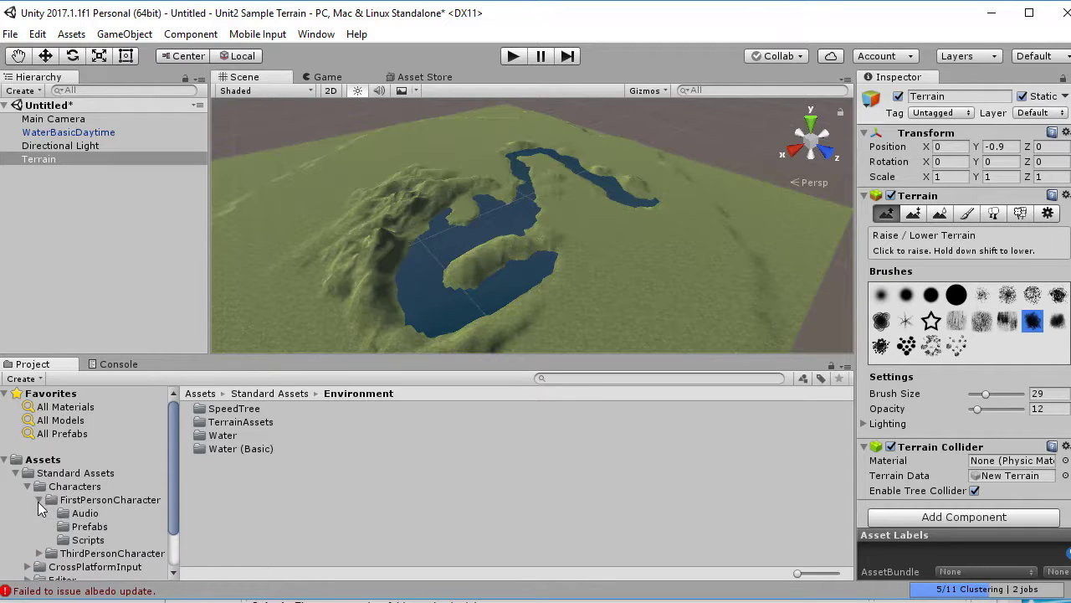
pyautogui.click(81, 526)
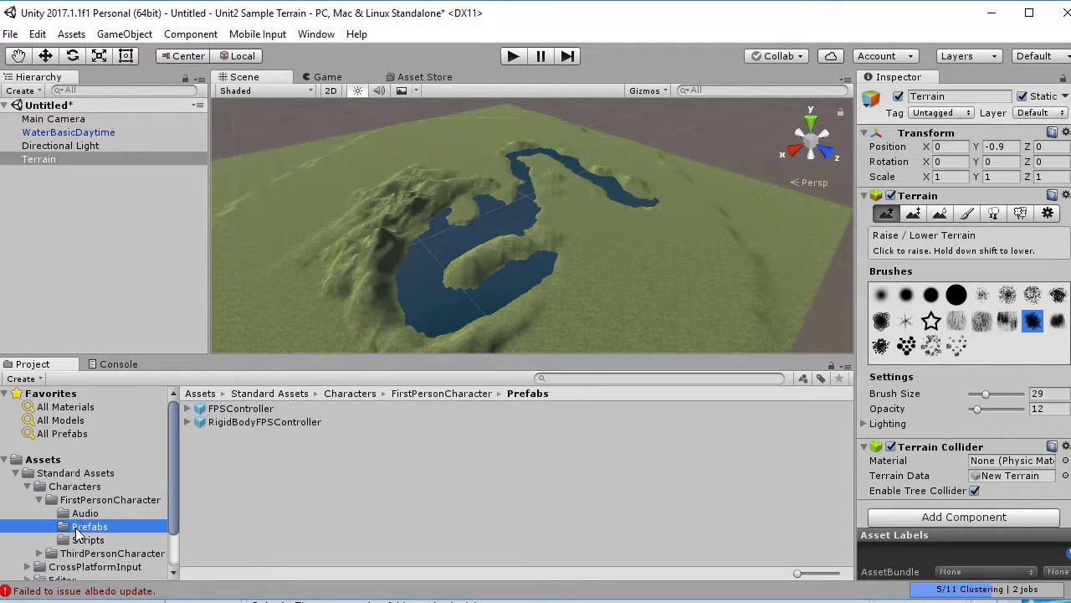
pyautogui.click(240, 423)
pyautogui.moveTo(239, 424); pyautogui.dragTo(589, 216)
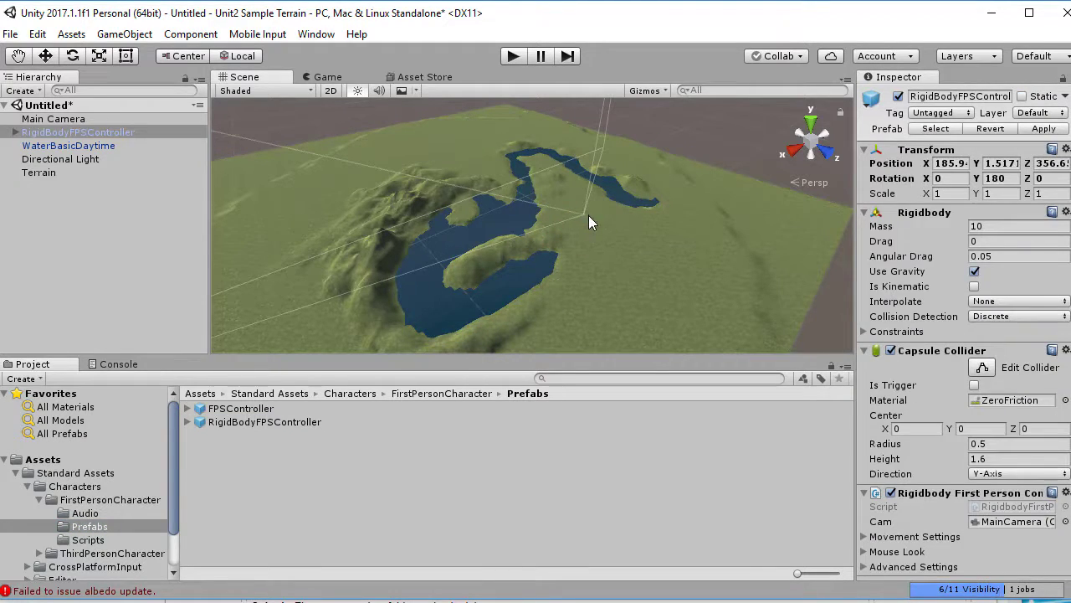
# - Focus on the RigidBodyFPSController and raise it above the ground to about Y 2.42
pyautogui.doubleClick(91, 133)
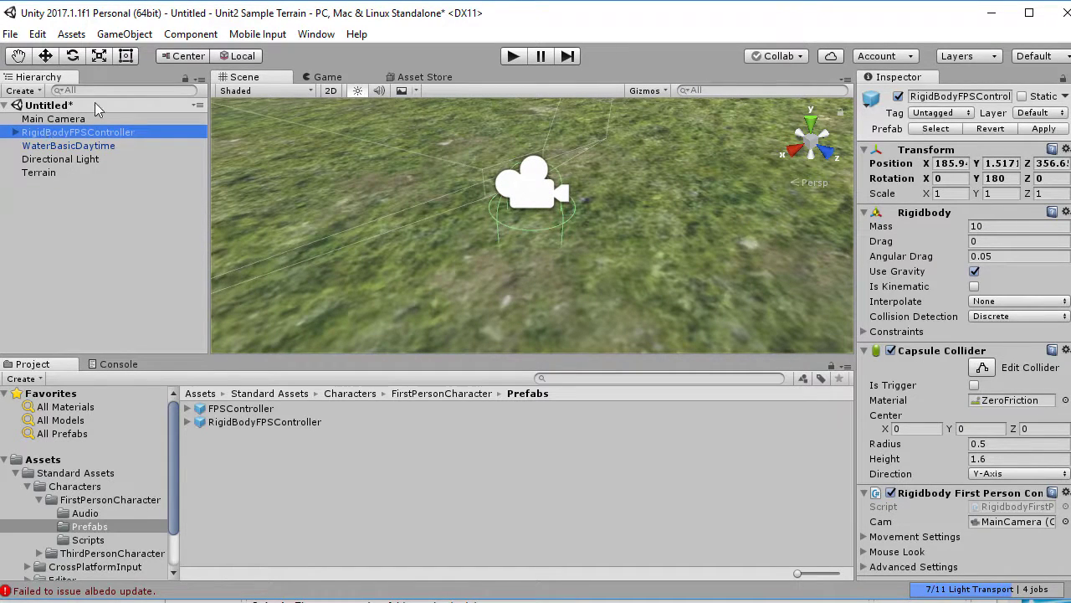
pyautogui.click(46, 56)
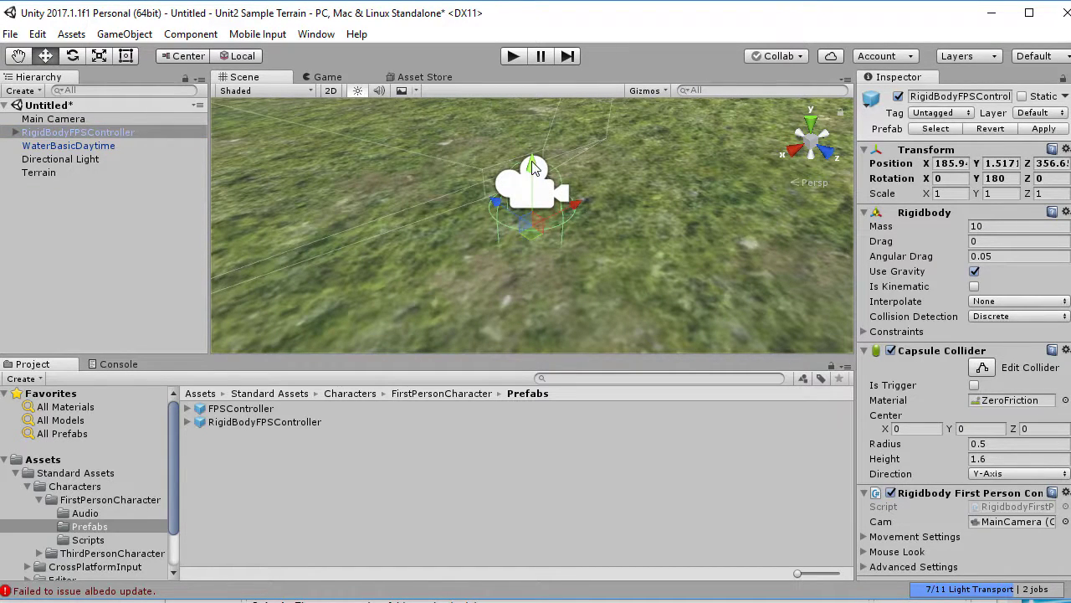
pyautogui.moveTo(526, 186); pyautogui.dragTo(522, 137)
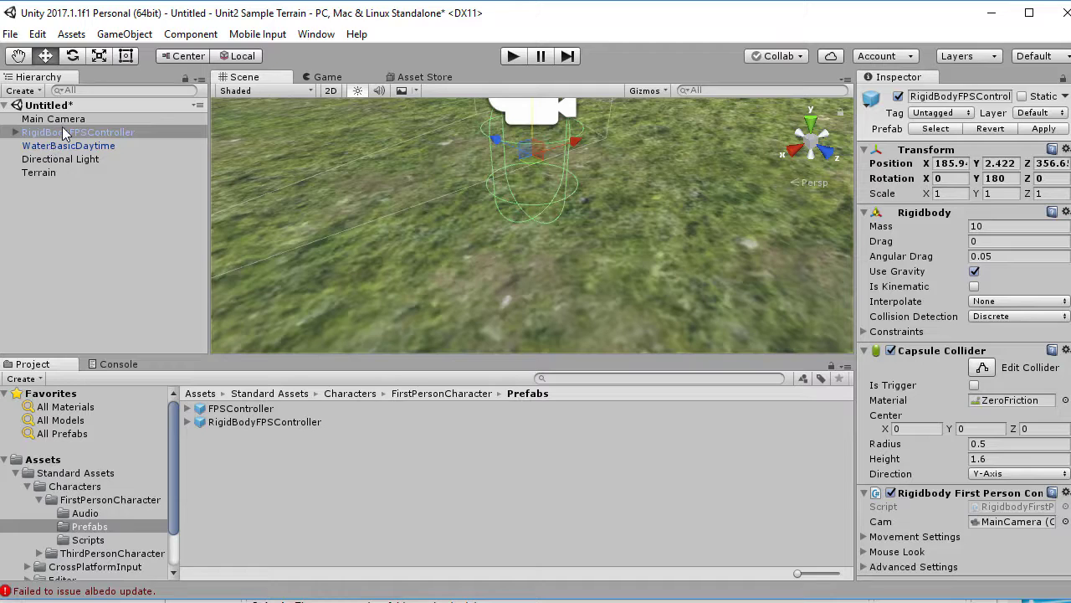
pyautogui.scroll(-10, 536, 232)
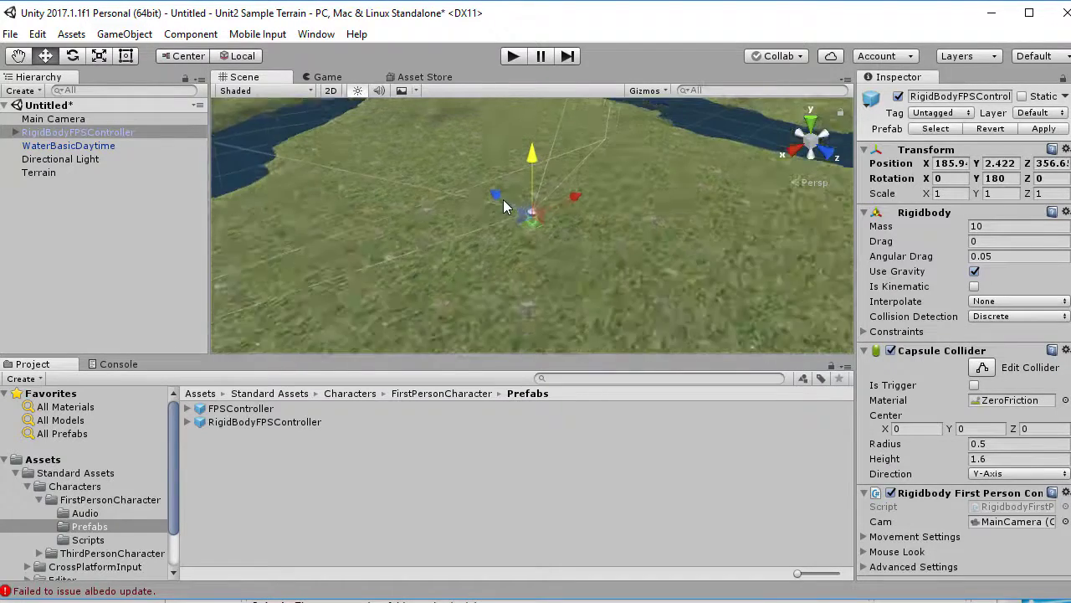
# - Move the RigidBodyFPSController across the flat ground to the lake shore, to about X 193.6, Z 331.1
pyautogui.scroll(-6, 499, 198)
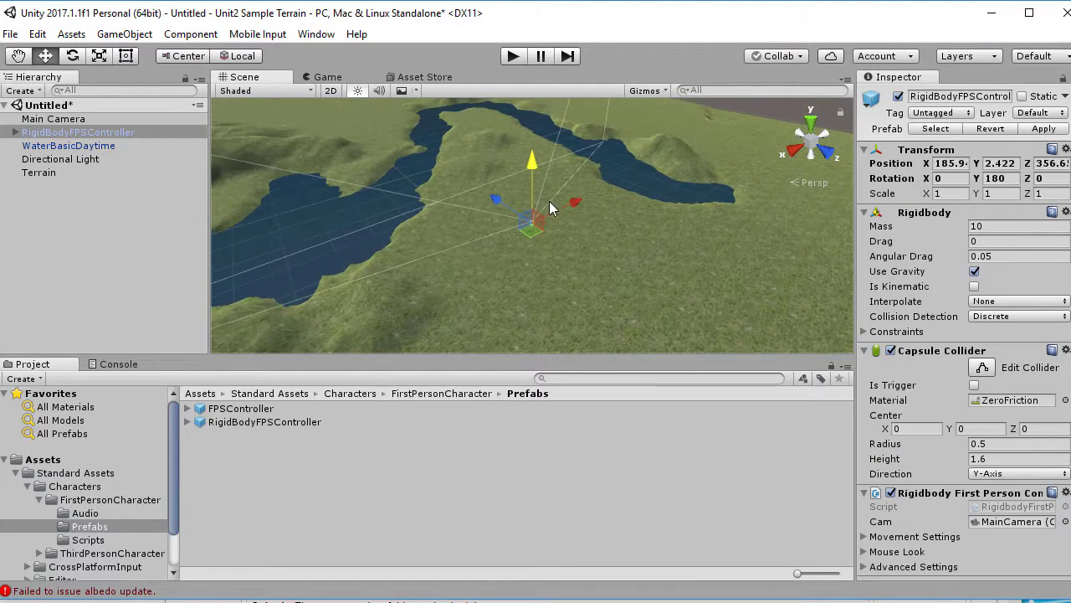
pyautogui.moveTo(510, 198); pyautogui.dragTo(420, 184)
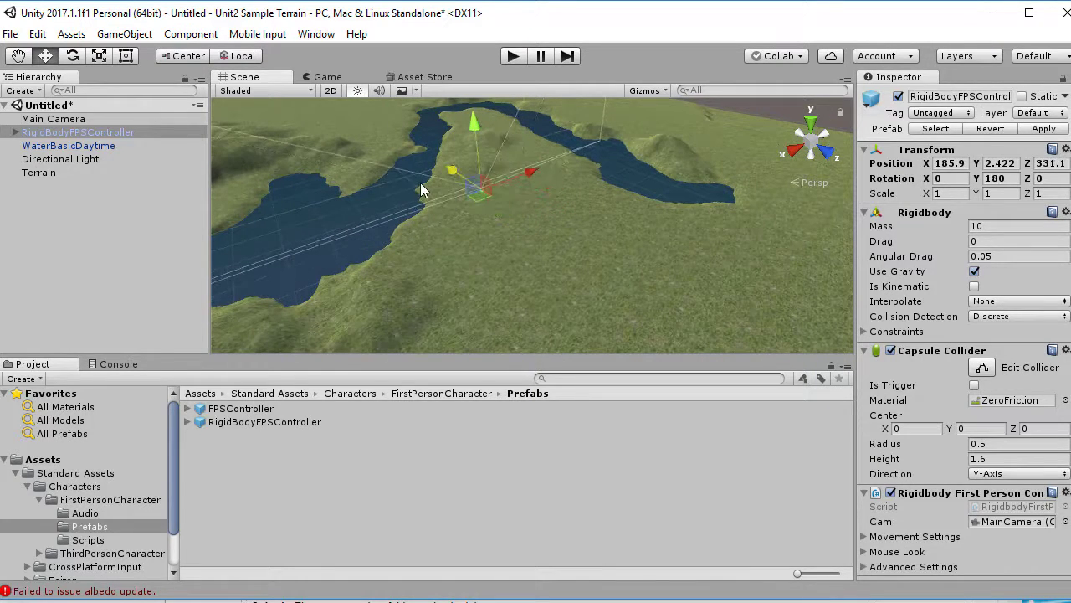
pyautogui.moveTo(518, 174); pyautogui.dragTo(507, 181)
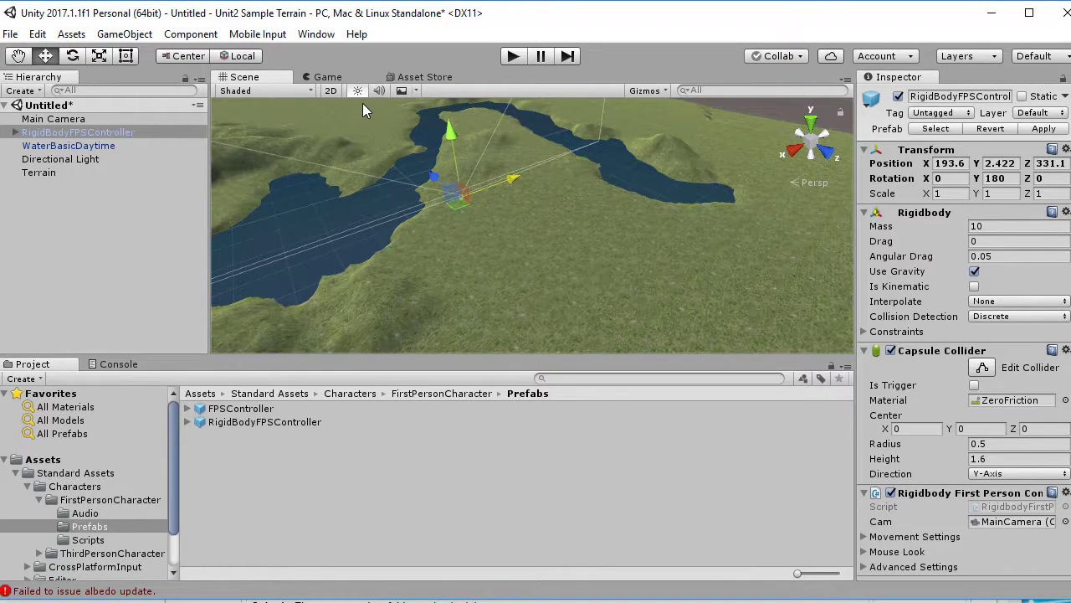
# - Check the controller's camera in the Game view, play-test the scene, stop it and return to an overview in the Scene view
pyautogui.click(327, 80)
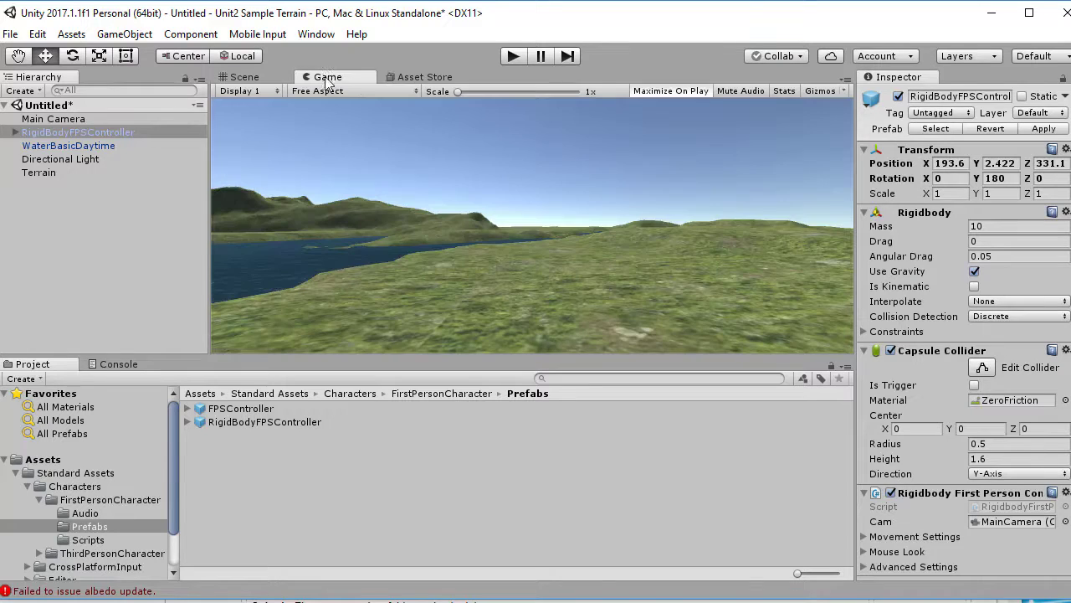
pyautogui.click(513, 56)
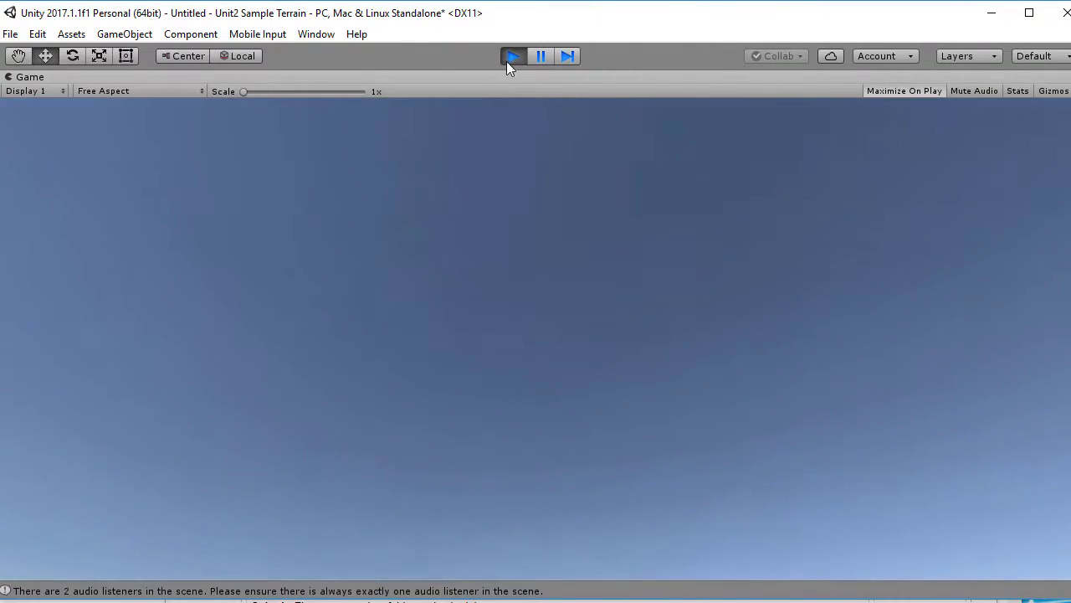
pyautogui.click(512, 56)
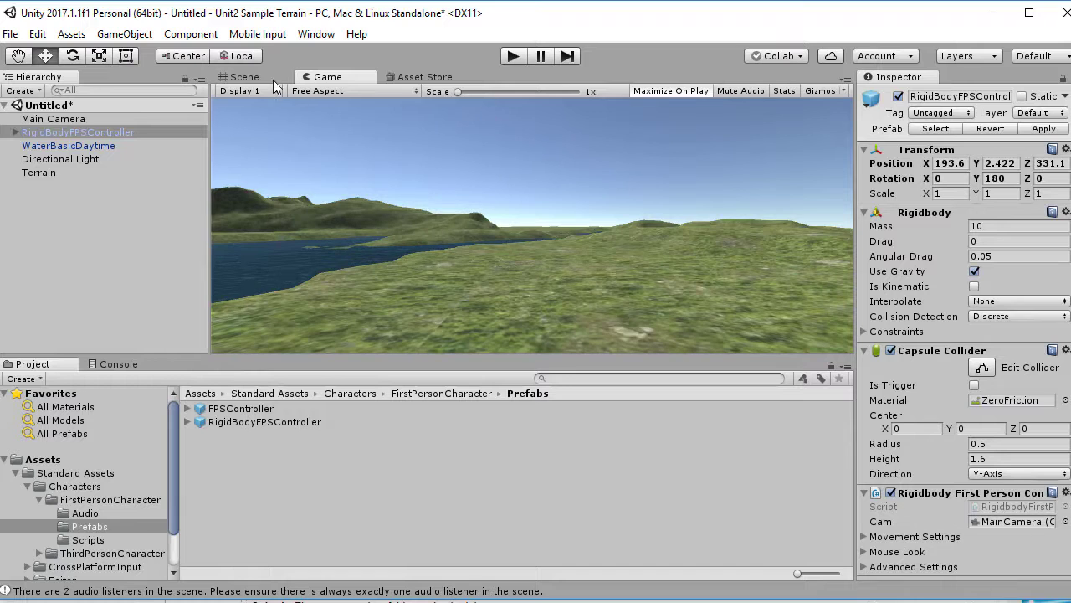
pyautogui.click(247, 77)
pyautogui.scroll(2, 601, 181)
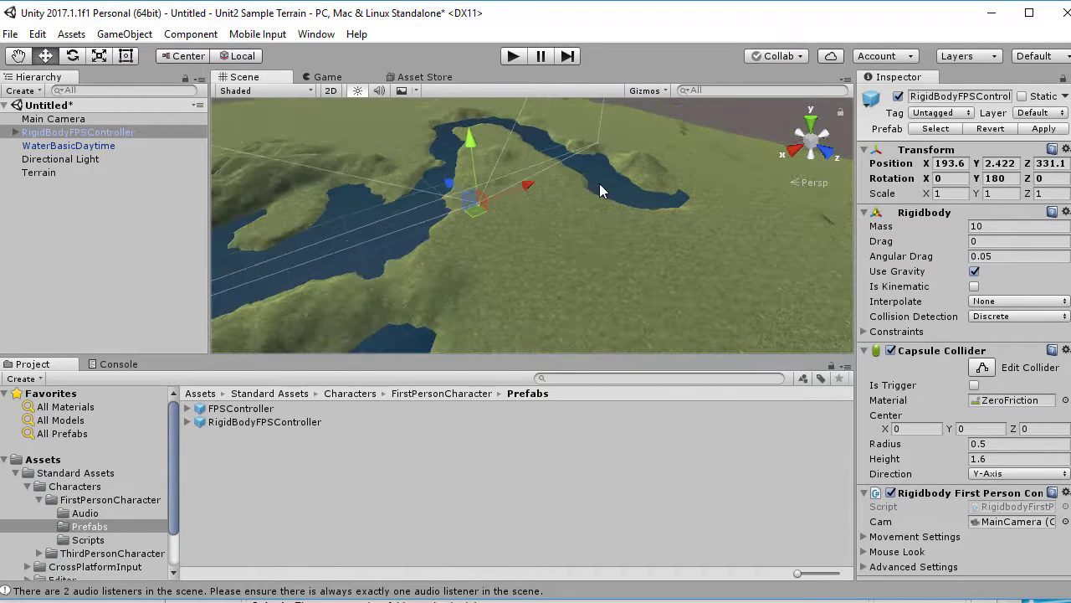
pyautogui.scroll(-5, 600, 183)
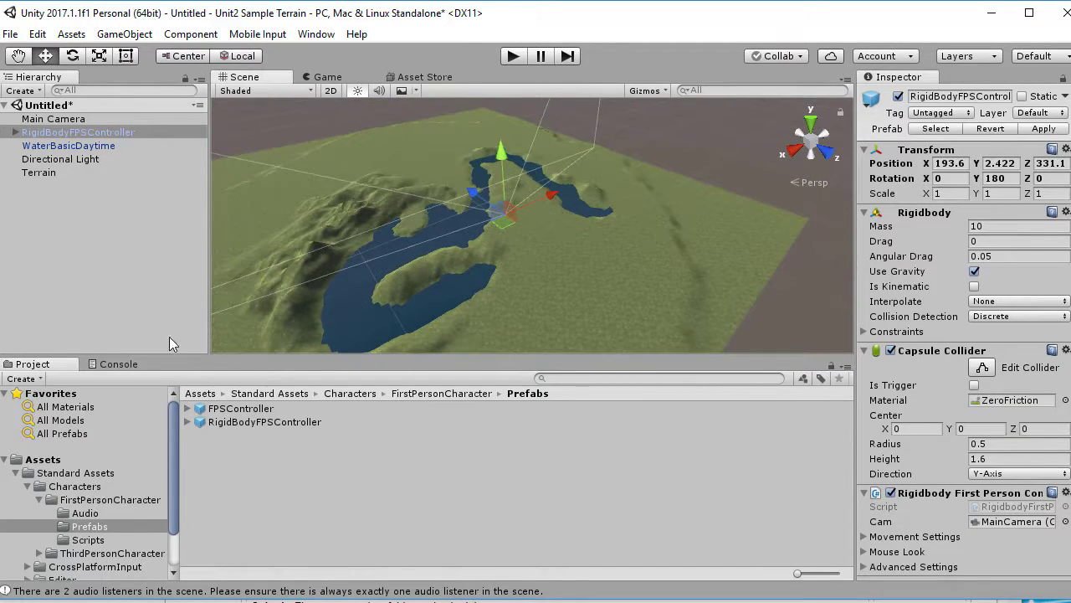
pyautogui.scroll(-2, 392, 314)
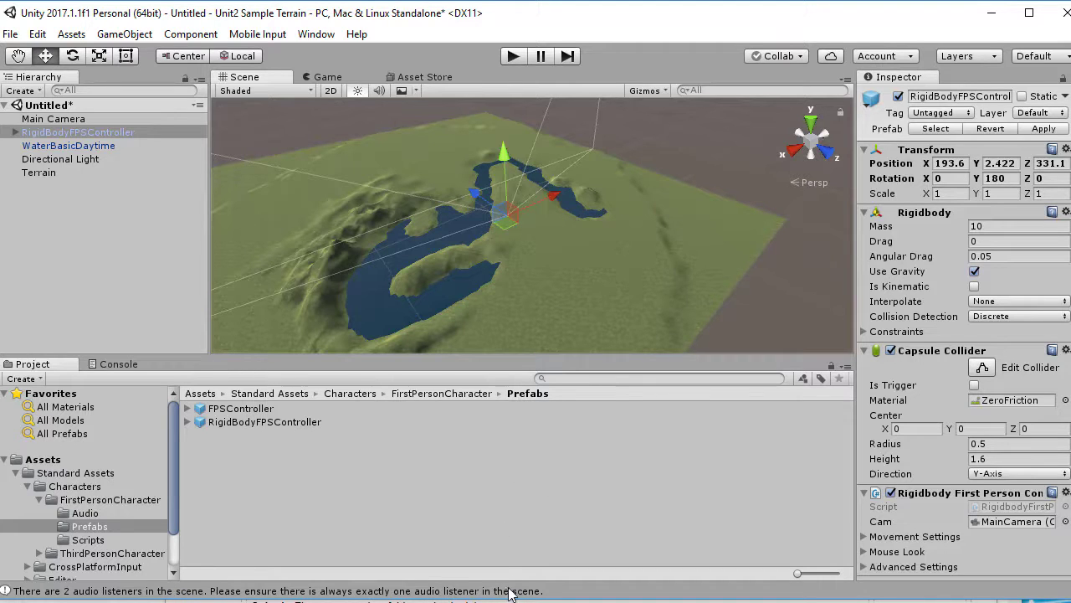
# - Switch to the browser to review the Participation 2: Terrain assignment's required asset packs and map requirements, and return to Unity
pyautogui.hotkey('alt', 'Tab')
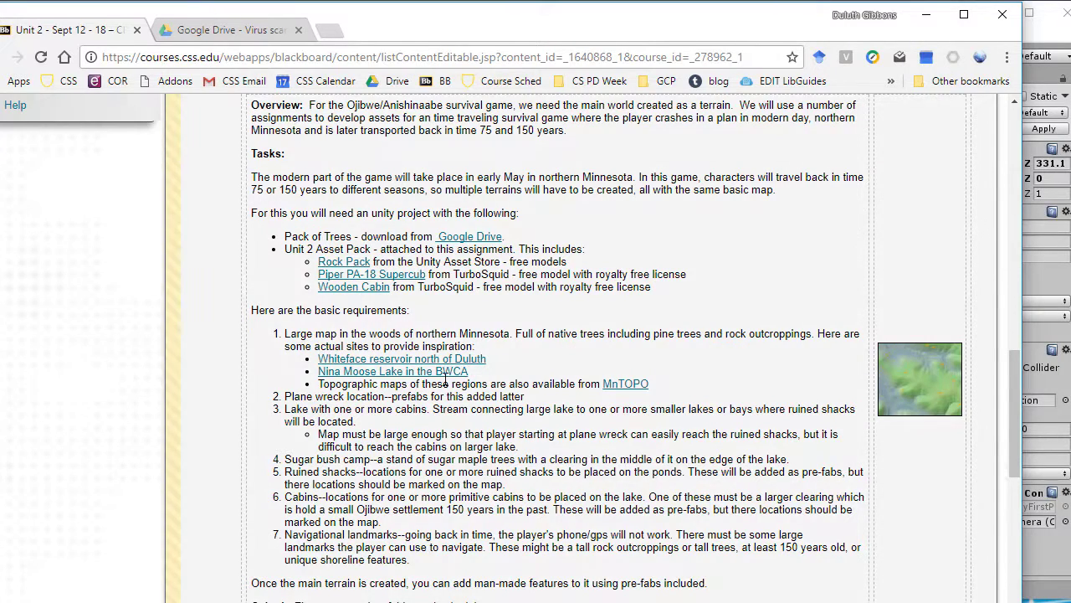
pyautogui.scroll(1, 308, 292)
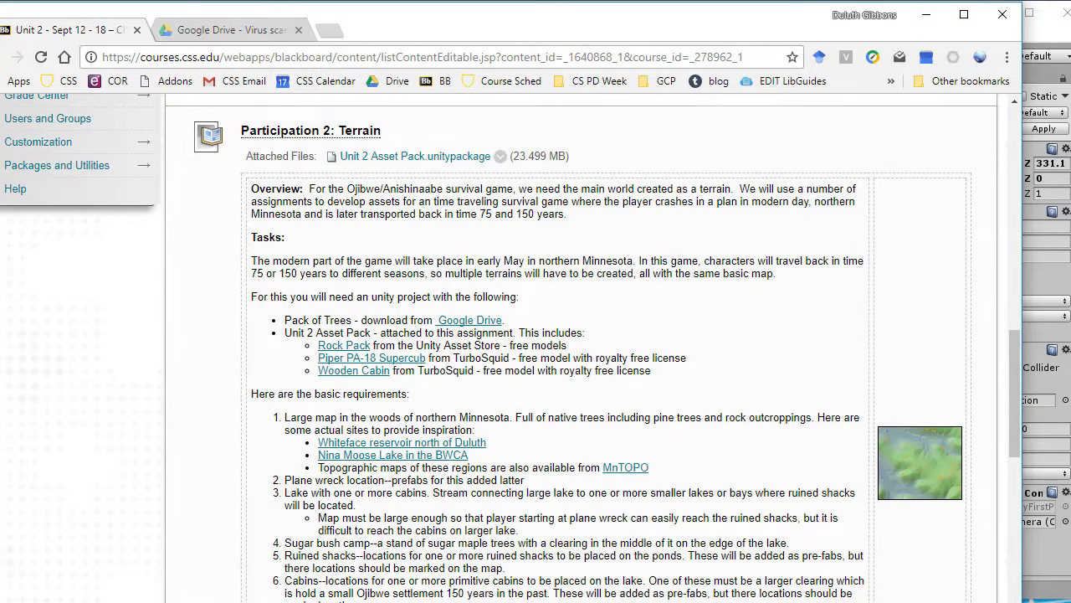
pyautogui.click(1040, 42)
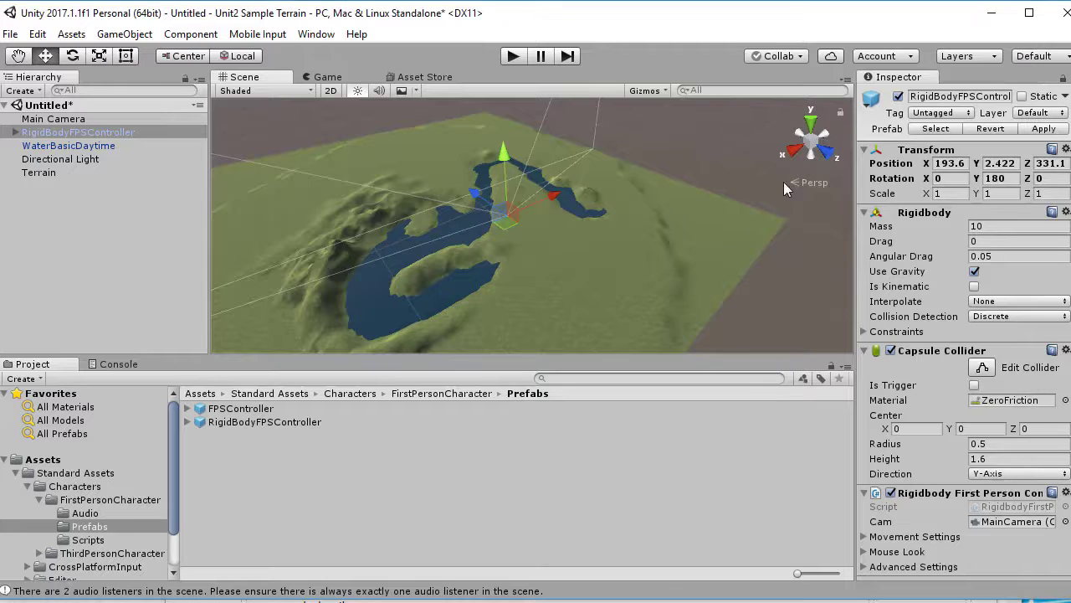
# - Import all contents of the custom package Unit 2 Asset Pack from the Downloads folder
pyautogui.rightClick(290, 458)
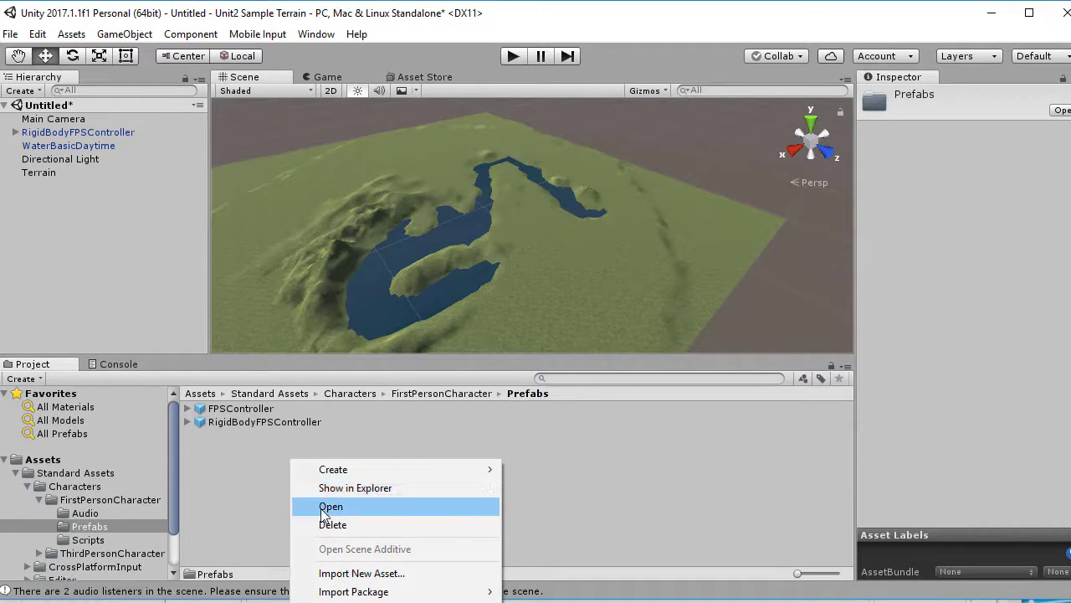
pyautogui.click(383, 407)
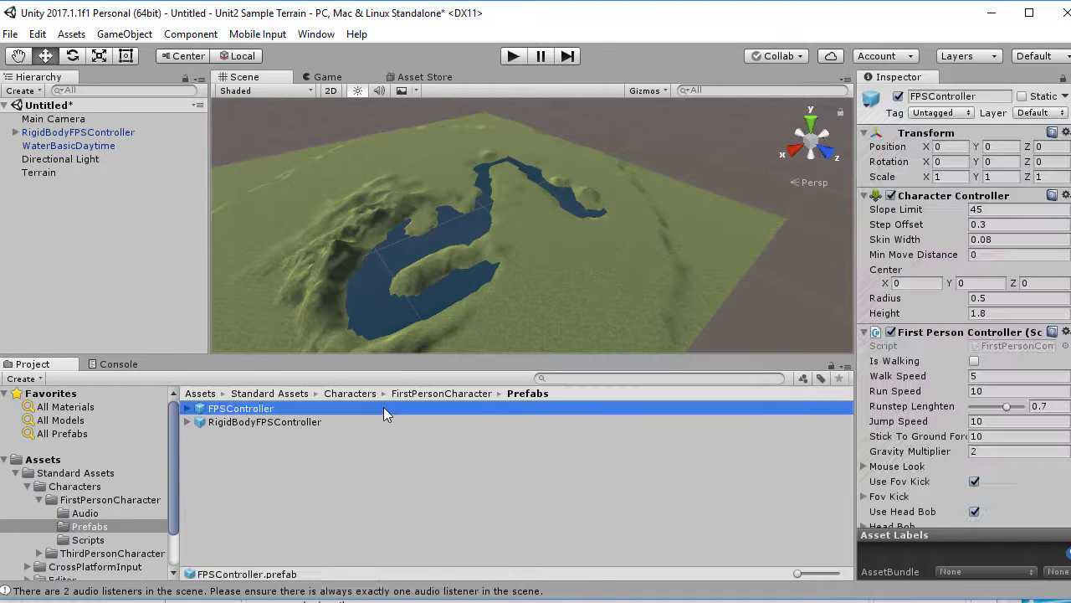
pyautogui.rightClick(383, 406)
pyautogui.moveTo(476, 541)
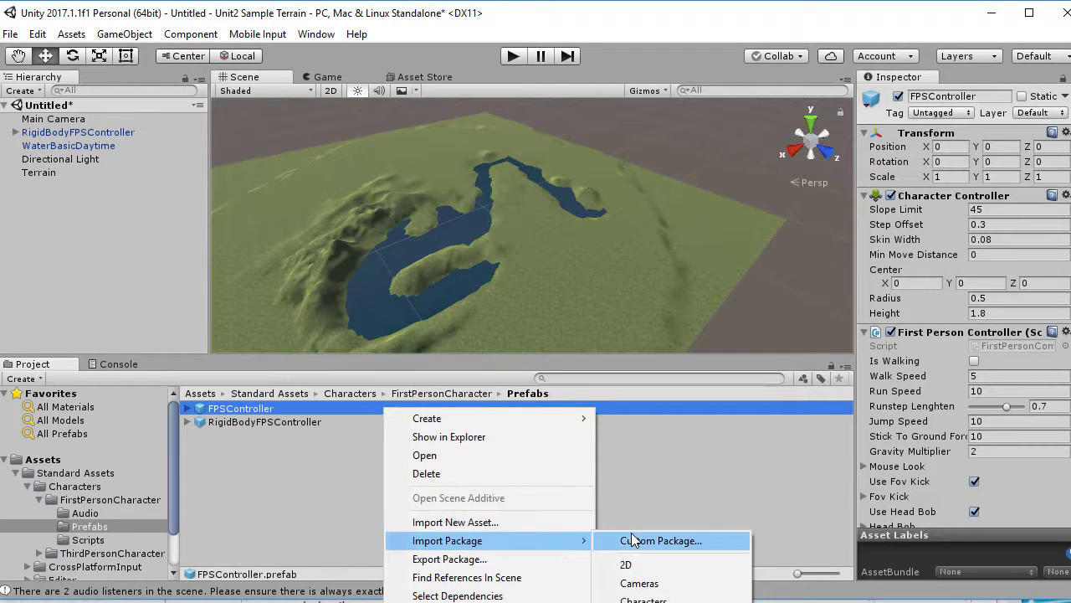
pyautogui.click(635, 540)
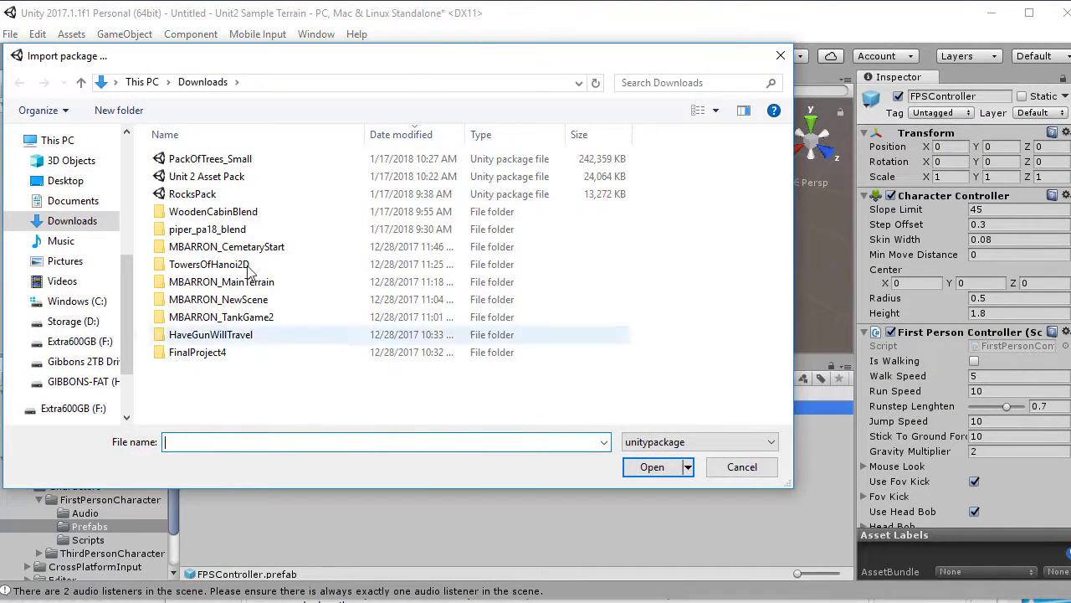
pyautogui.click(215, 176)
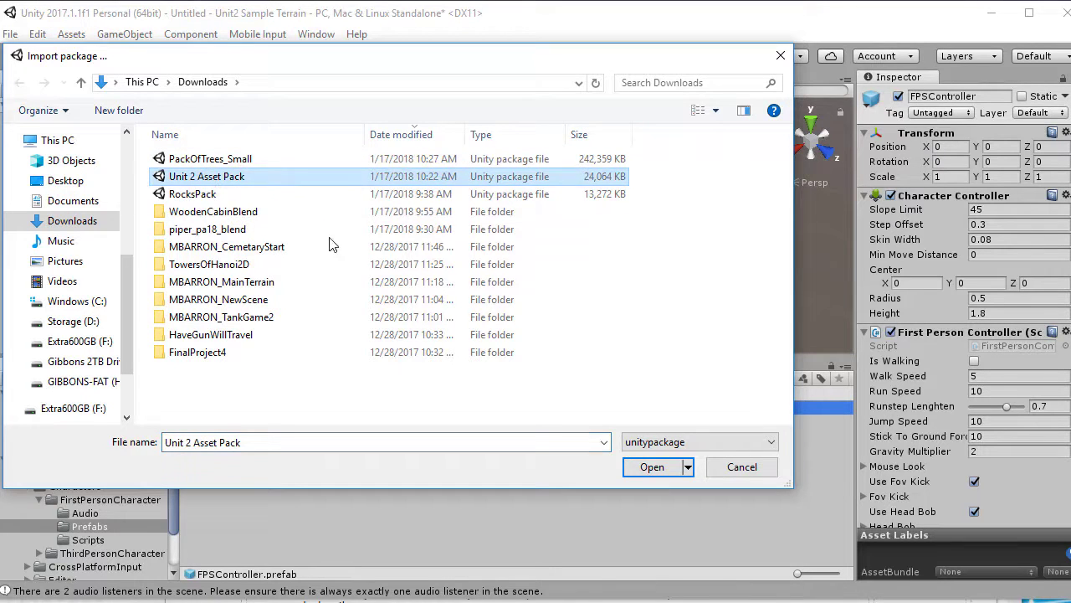
pyautogui.click(640, 464)
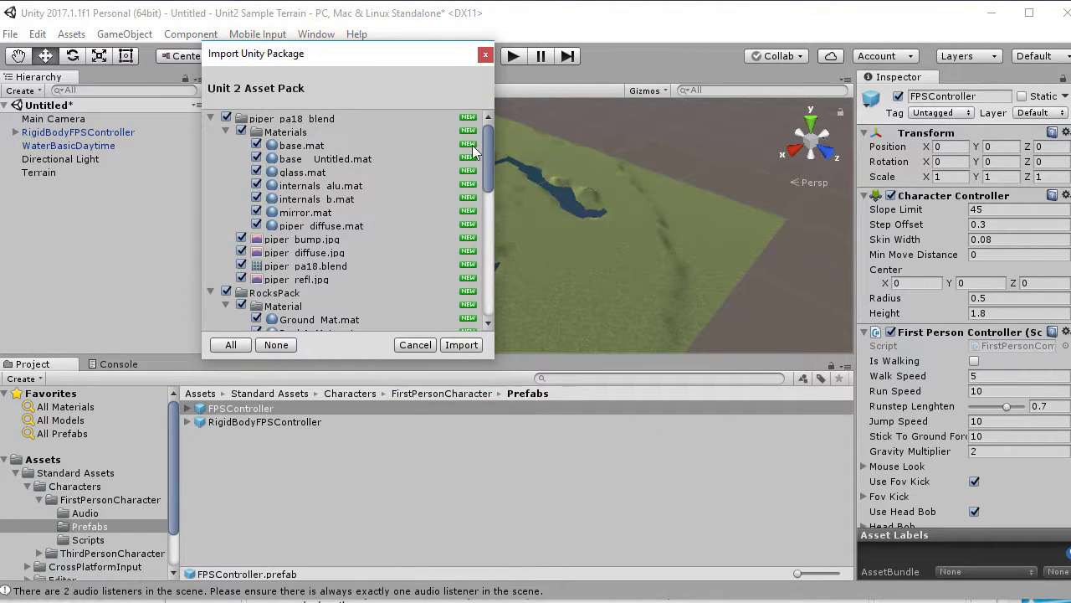
pyautogui.moveTo(488, 150); pyautogui.dragTo(481, 110)
pyautogui.click(456, 344)
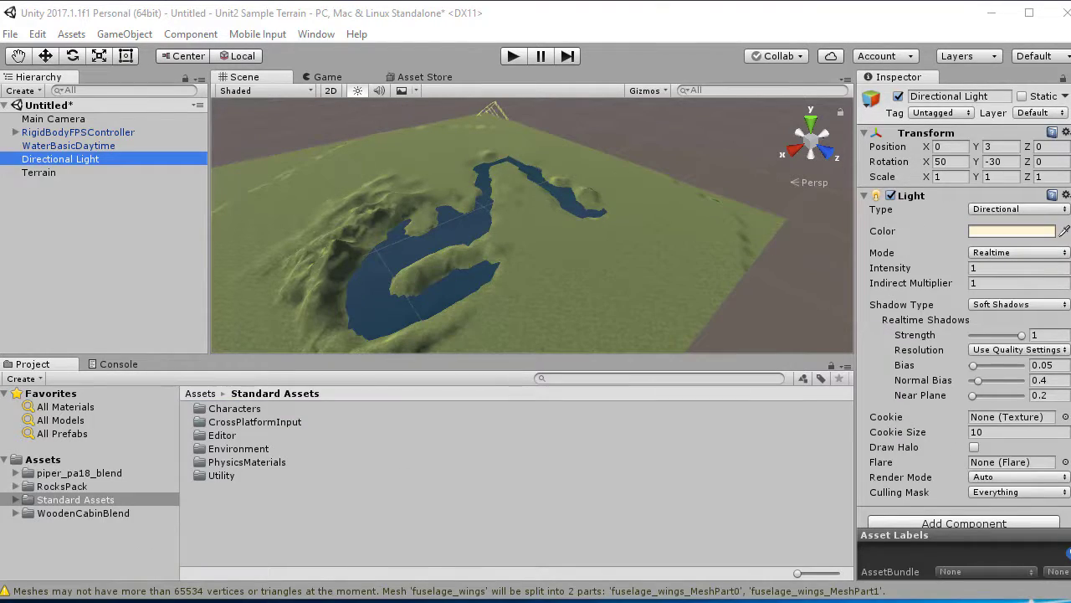
# - Consult the Participation 2: Terrain page in the browser once more and return to Unity
pyautogui.hotkey('alt', 'Tab')
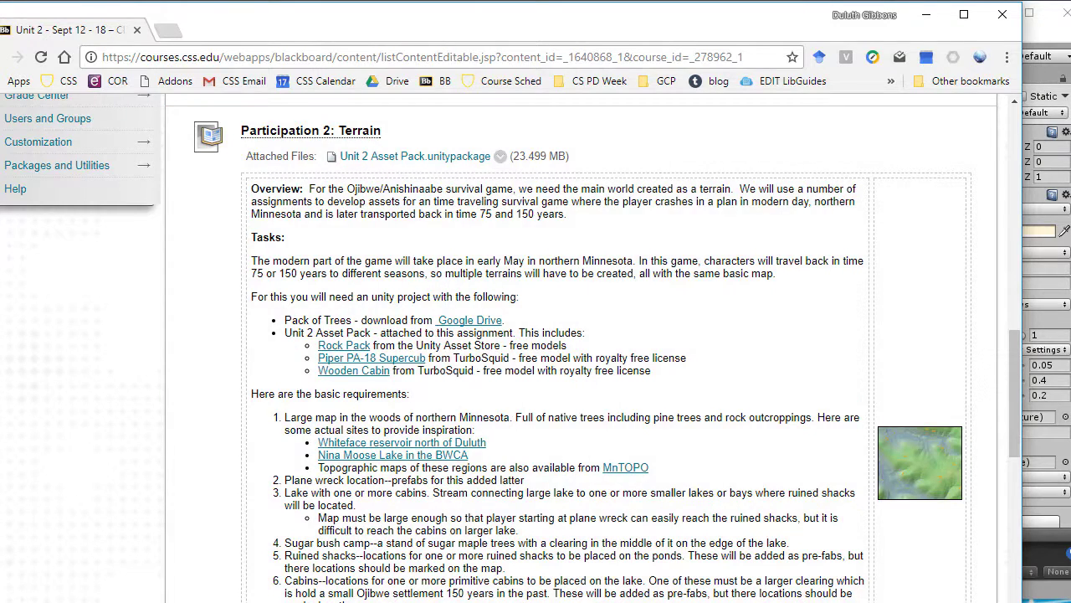
pyautogui.click(1032, 40)
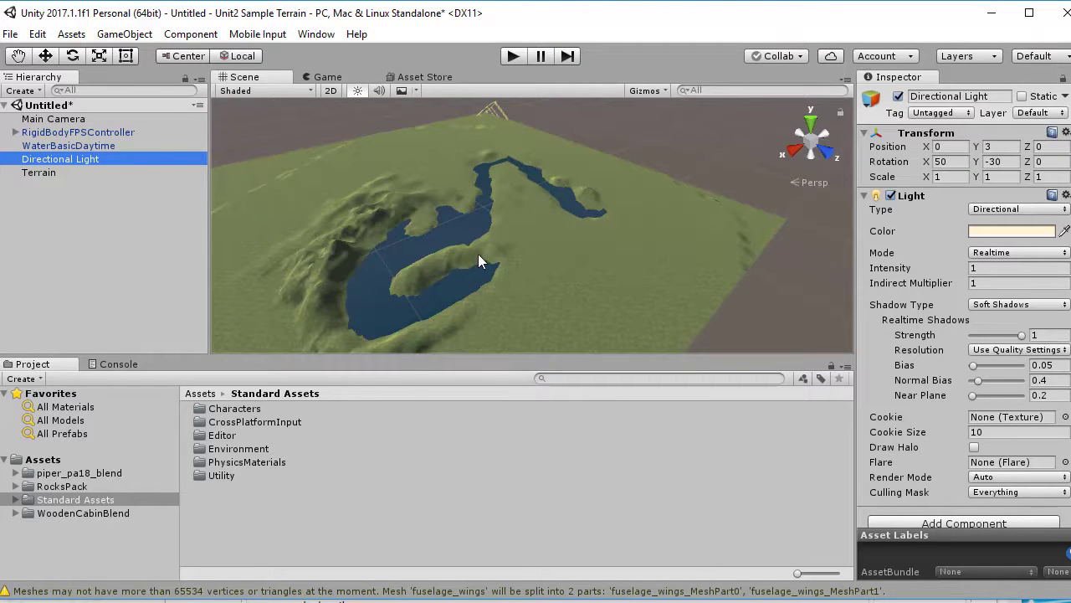
# - Place the piper_pa18 model from the piper_pa18_blend folder on the open ground beyond the river and focus on it
pyautogui.click(526, 231)
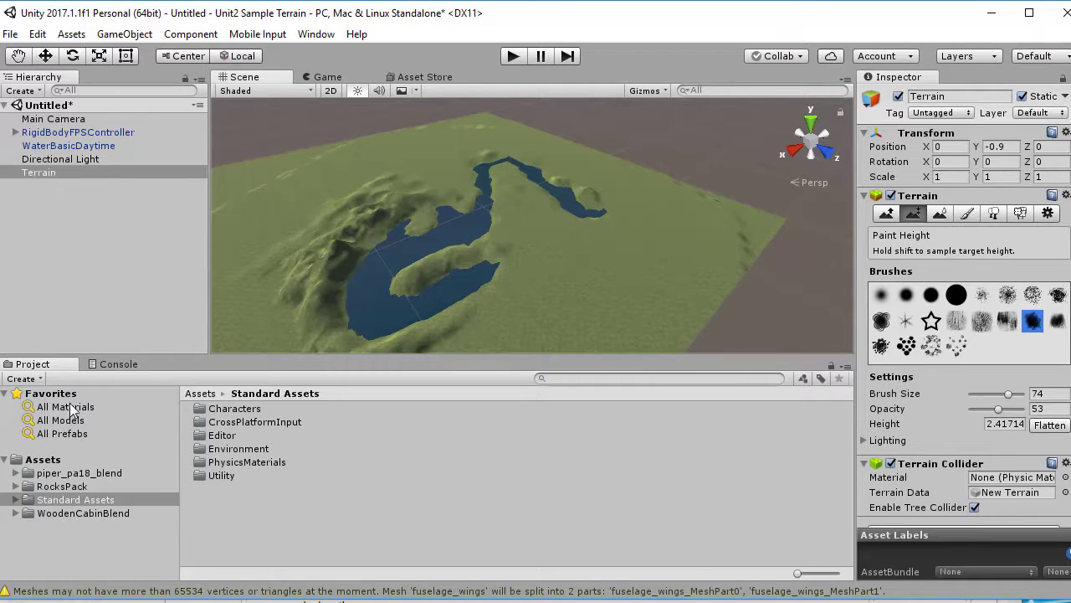
pyautogui.click(15, 472)
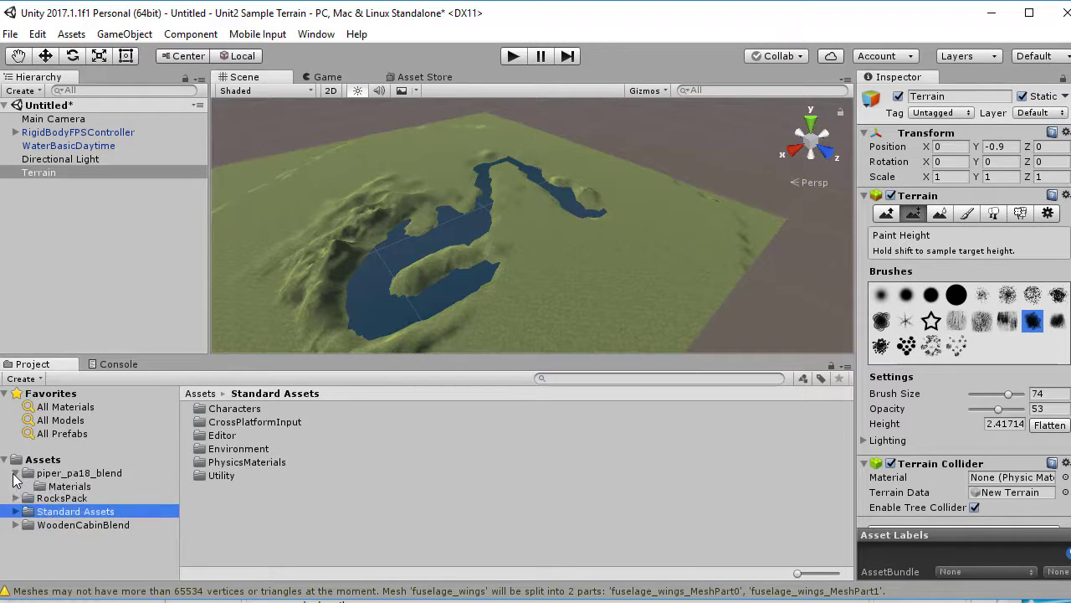
pyautogui.click(52, 474)
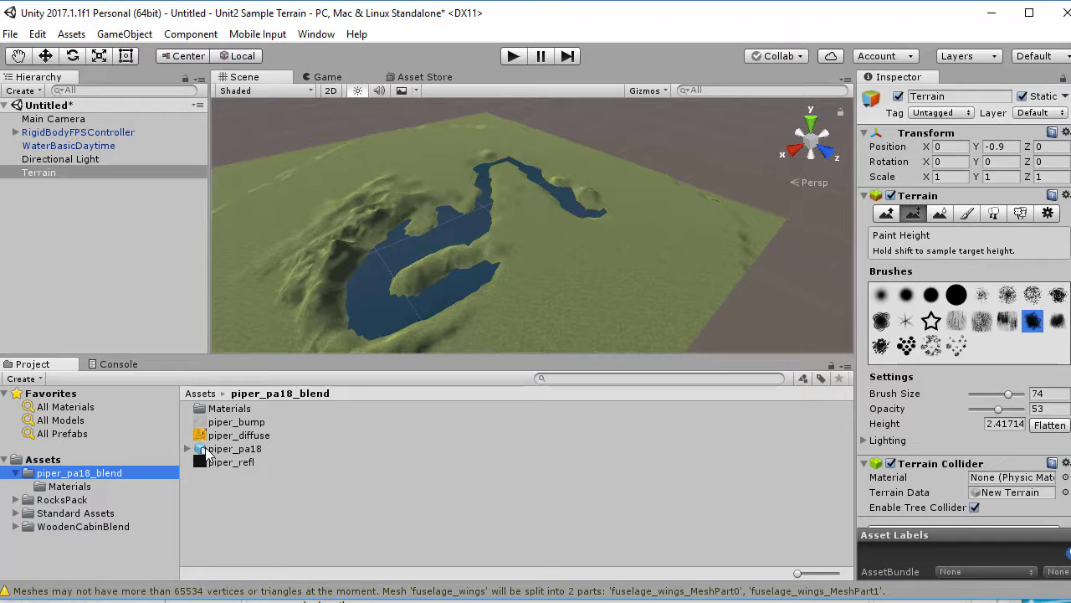
pyautogui.moveTo(230, 452); pyautogui.dragTo(556, 171)
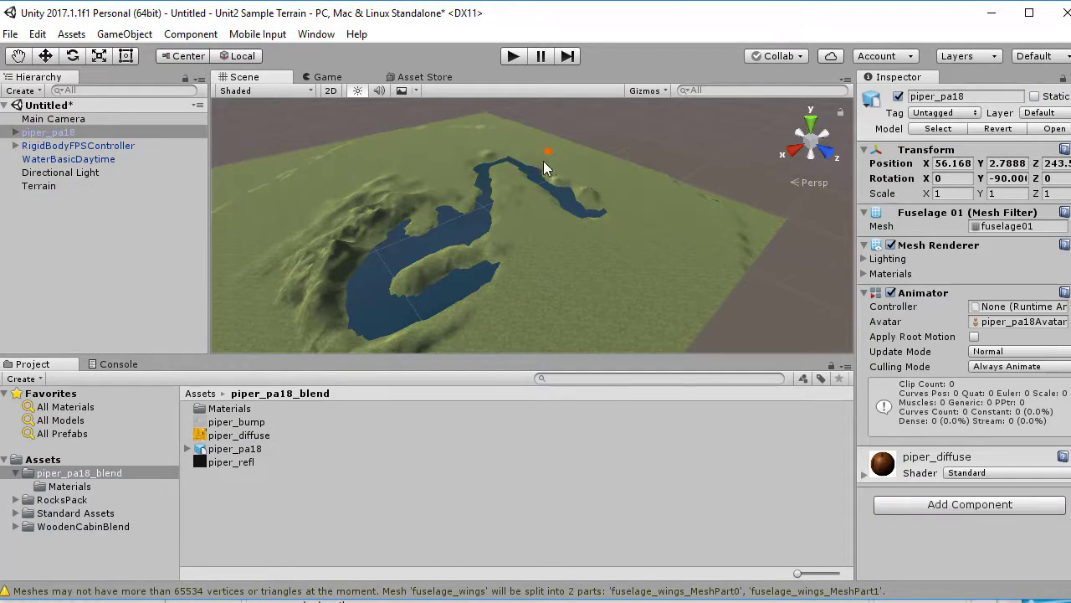
pyautogui.doubleClick(17, 134)
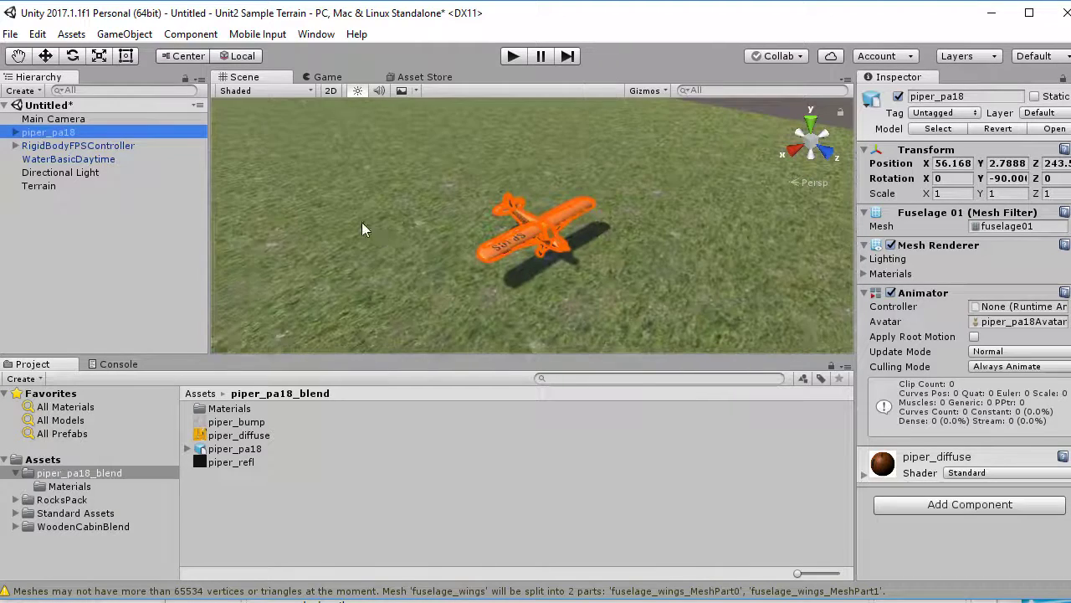
pyautogui.scroll(-10, 562, 238)
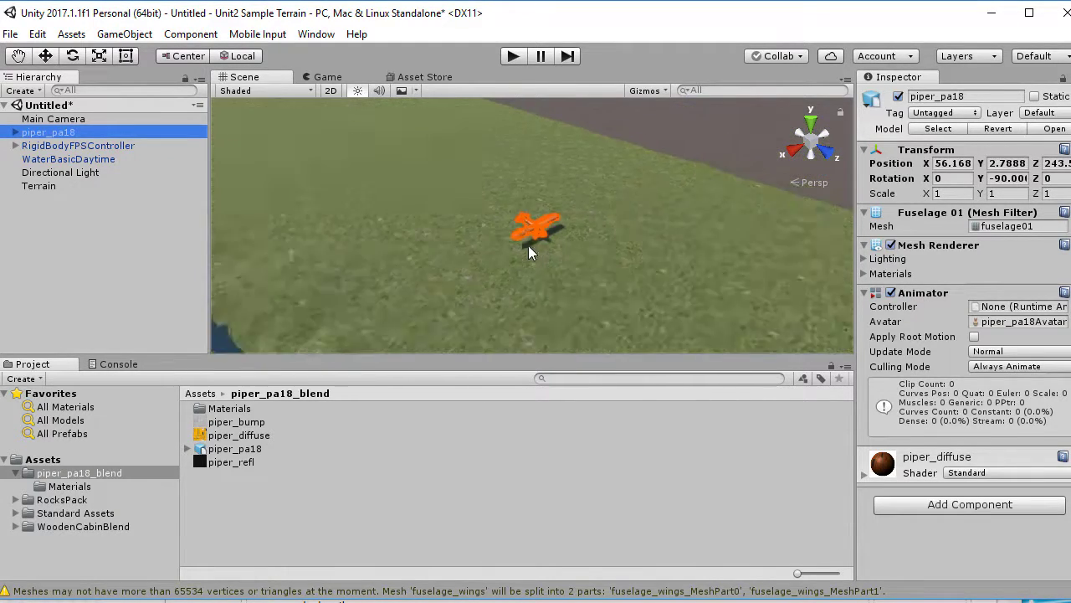
pyautogui.scroll(10, 535, 235)
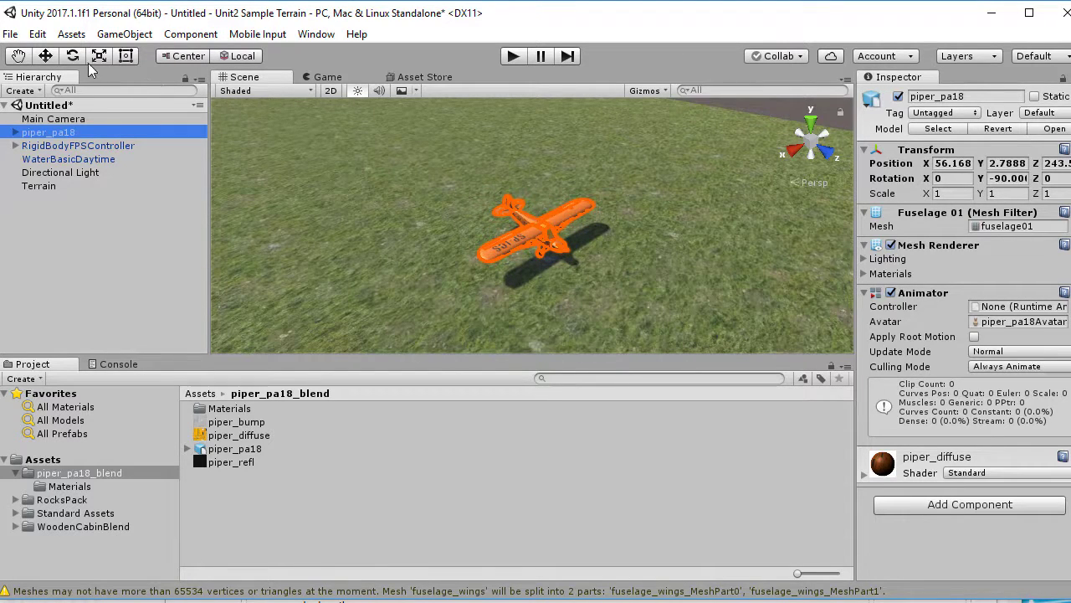
# - Lower the piper_pa18 airplane to about Y 1.78 and tilt it to a rotation of about X -18.5, Y -87.6, Z -11.5
pyautogui.click(49, 58)
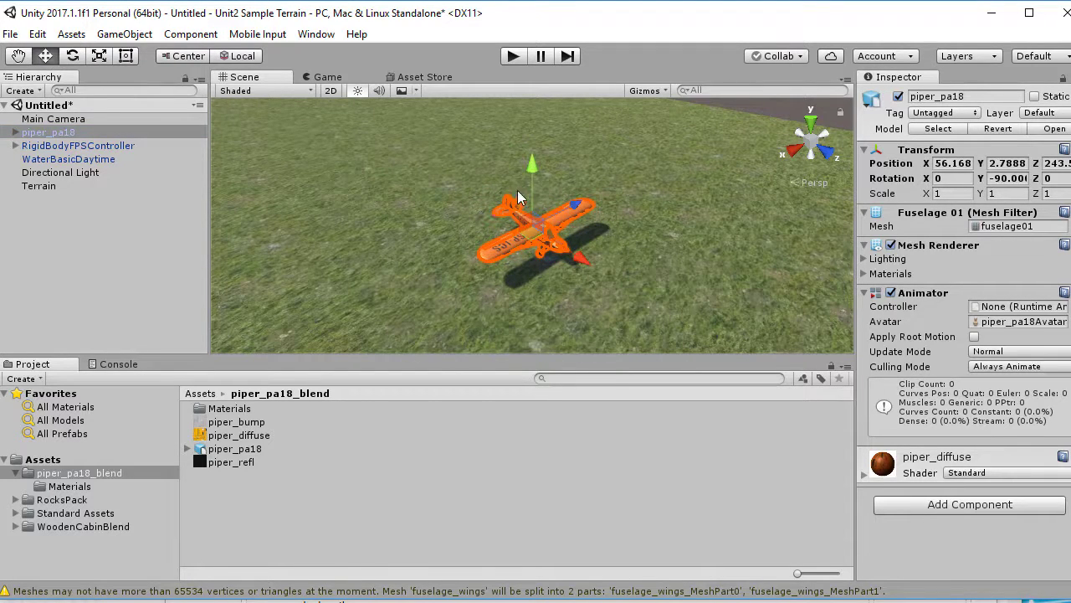
pyautogui.moveTo(533, 170); pyautogui.dragTo(533, 177)
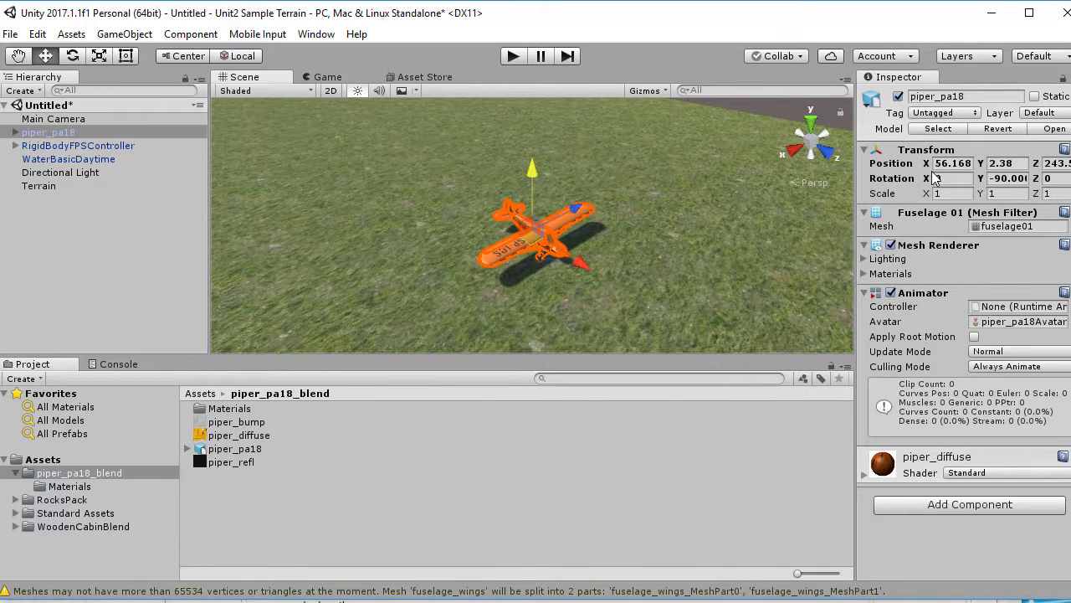
pyautogui.click(73, 55)
pyautogui.moveTo(505, 190)
pyautogui.mouseDown()
pyautogui.moveTo(551, 208)
pyautogui.moveTo(509, 221)
pyautogui.moveTo(531, 171)
pyautogui.moveTo(521, 192)
pyautogui.mouseUp()
pyautogui.click(46, 56)
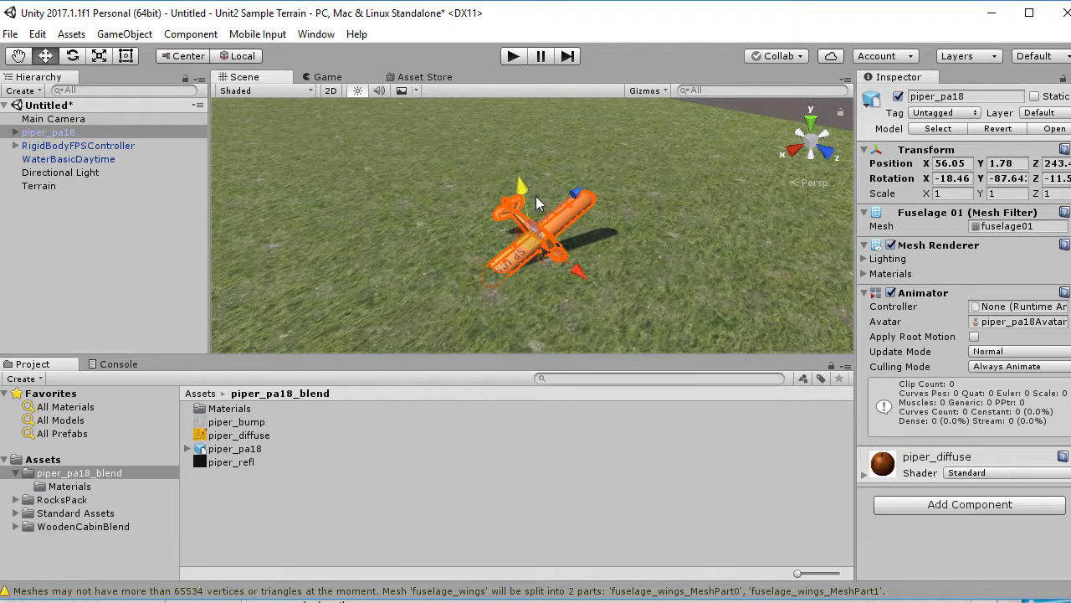
# - Adjust the crashed airplane's tilt to about X 14.2, Y -88.7, Z -1.9 at height about Y 2.19, and select the terrain
pyautogui.click(73, 56)
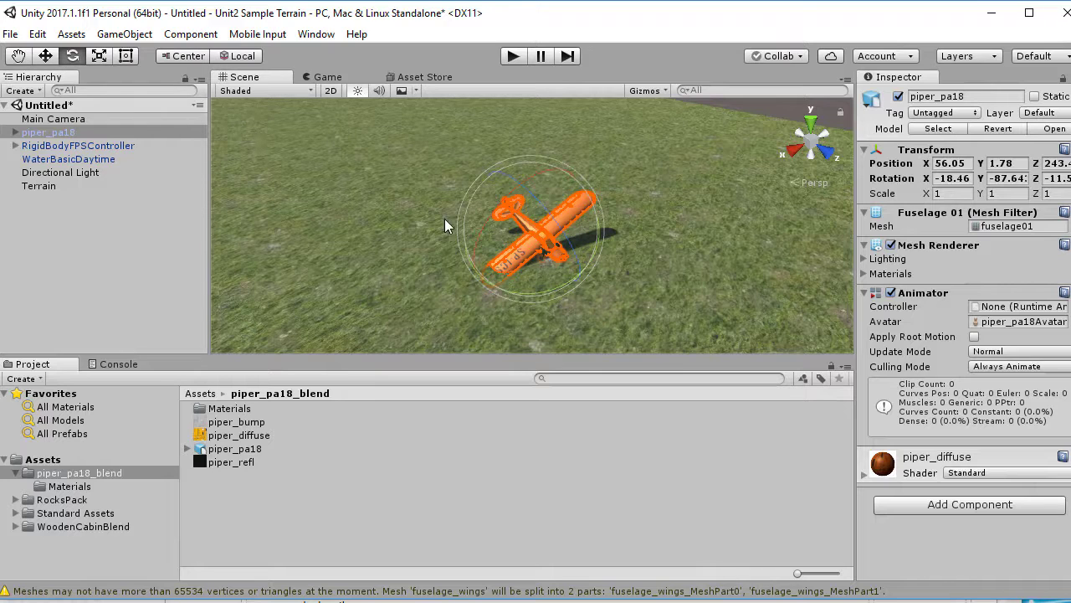
pyautogui.moveTo(540, 206); pyautogui.dragTo(608, 180)
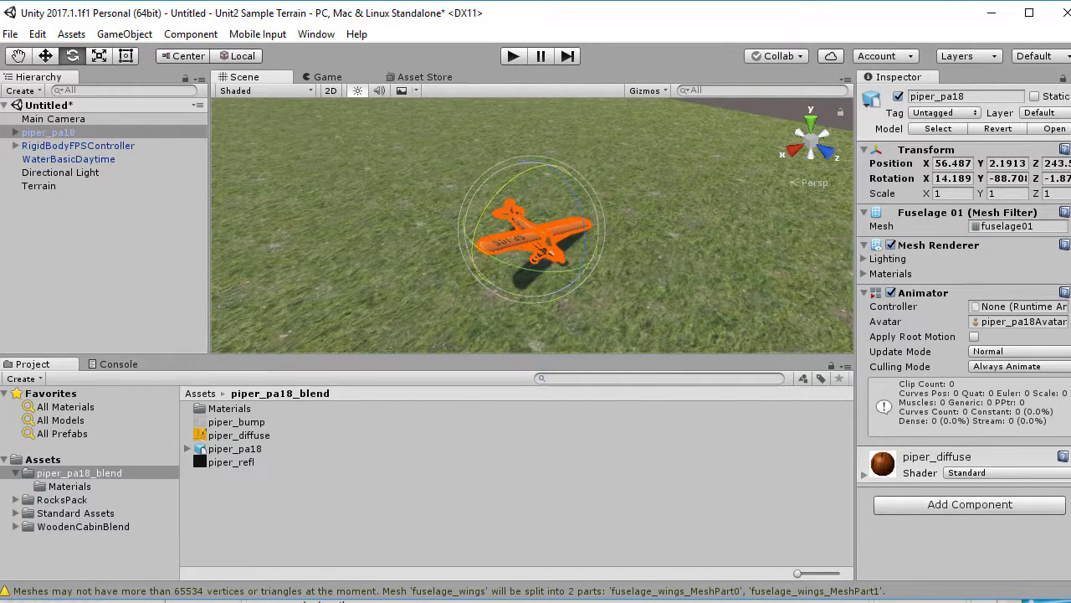
pyautogui.click(581, 339)
pyautogui.press('w')
pyautogui.scroll(-10, 460, 253)
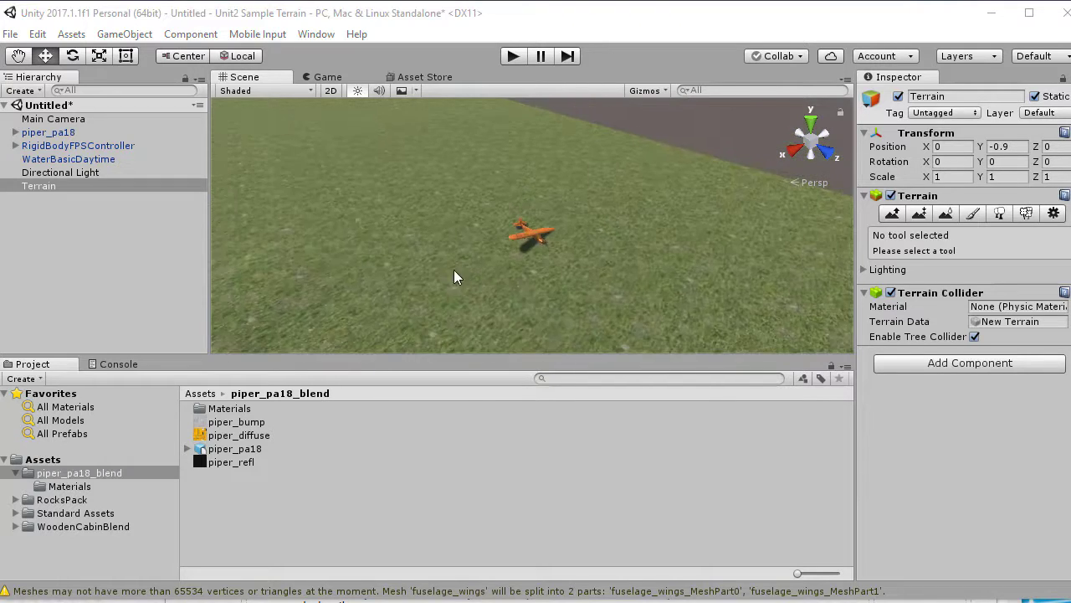
pyautogui.keyDown('alt'); pyautogui.moveTo(520, 264); pyautogui.dragTo(564, 296); pyautogui.keyUp('alt')
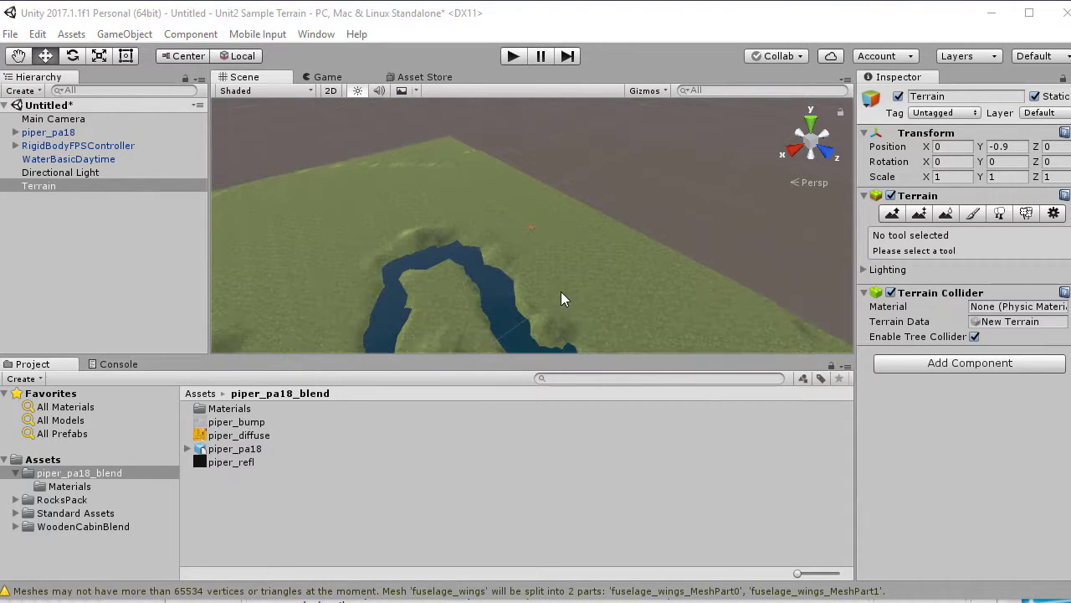
# - Place two WoodenCabinBlender models from the WoodenCabinBlend folder on the open ground between the river and the crashed airplane
pyautogui.click(564, 296)
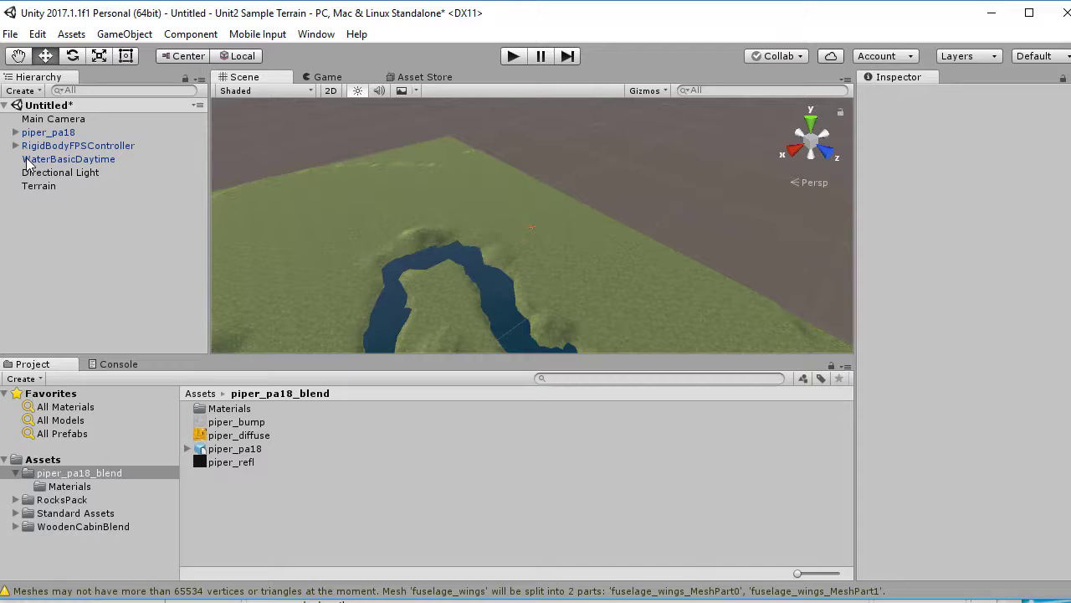
pyautogui.click(50, 528)
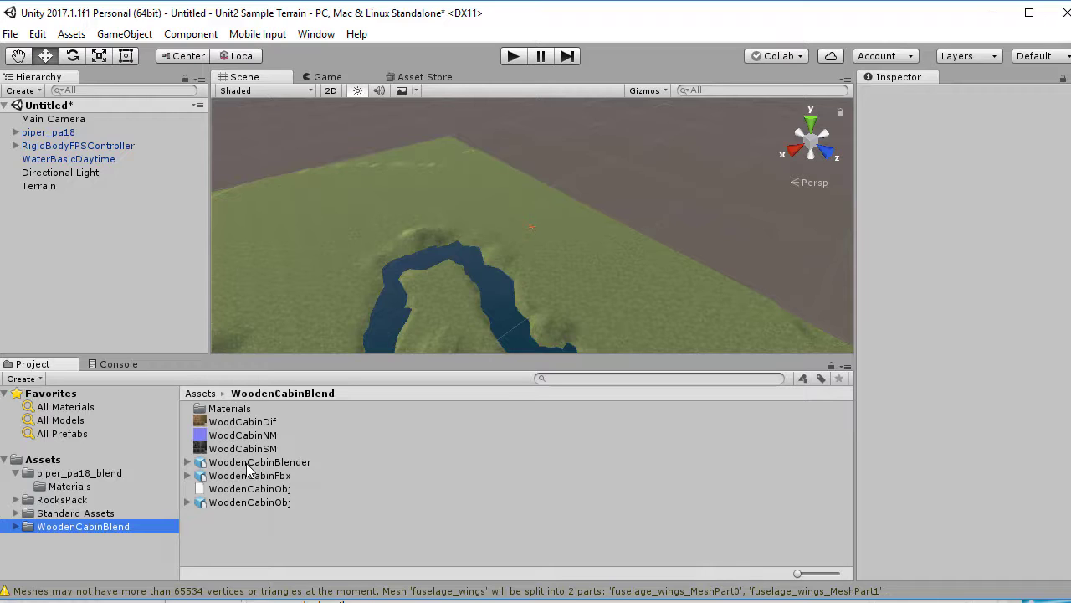
pyautogui.moveTo(247, 465); pyautogui.dragTo(518, 262)
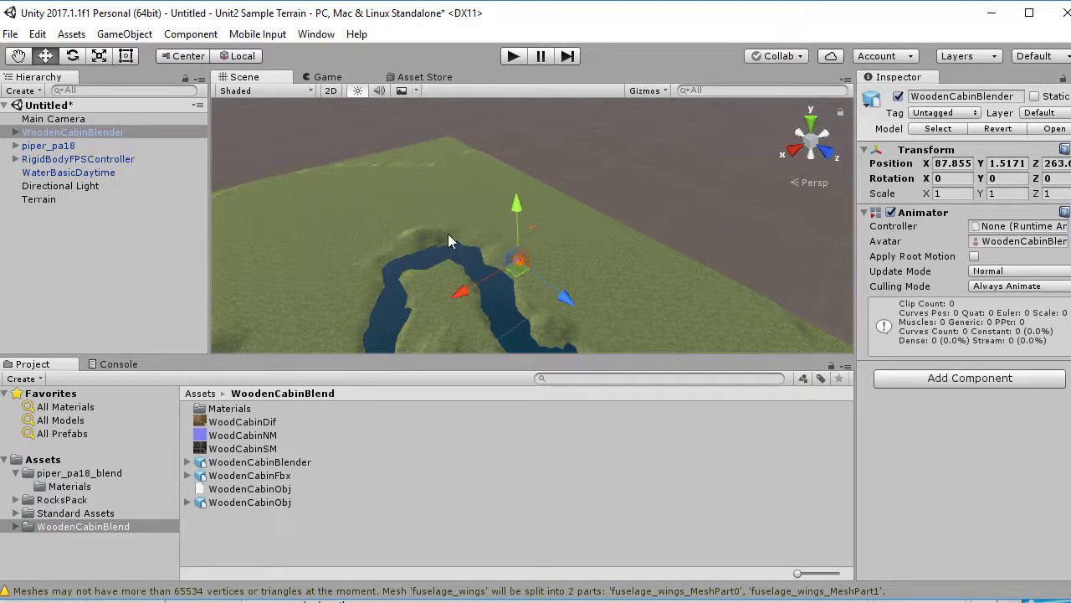
pyautogui.doubleClick(66, 135)
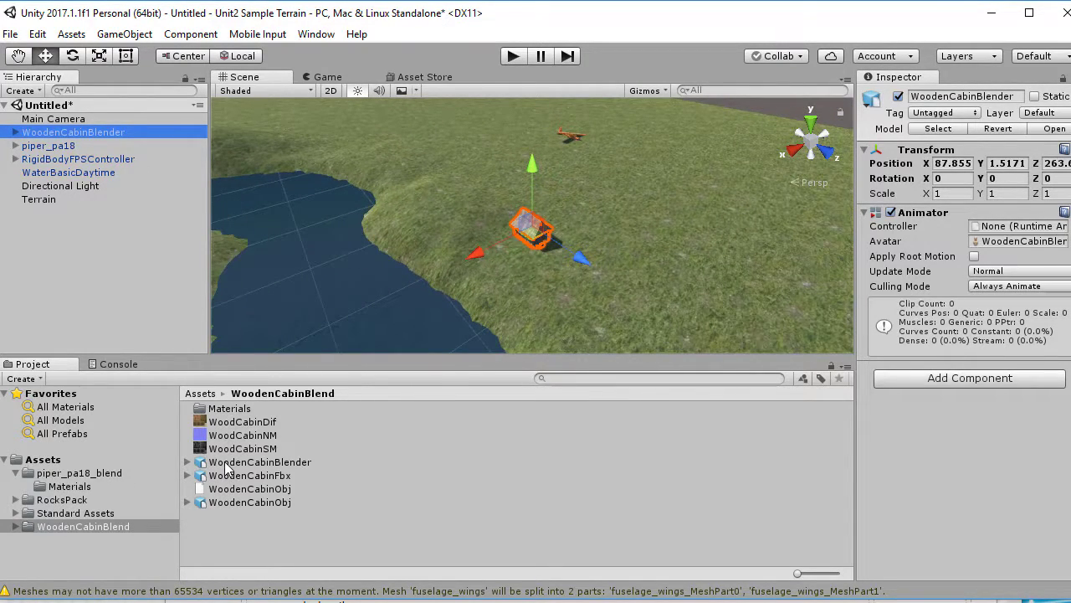
pyautogui.moveTo(224, 469); pyautogui.dragTo(618, 293)
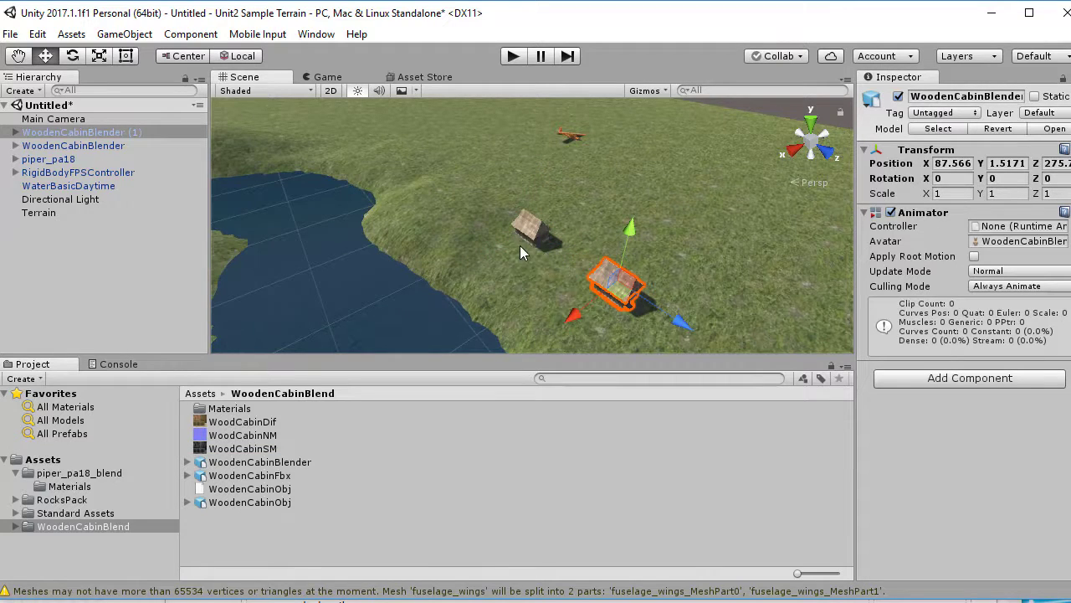
# - Tilt the cabin nearer the airplane to a Z rotation of about -3.8 and lower it to about Y 1.14
pyautogui.scroll(5, 520, 250)
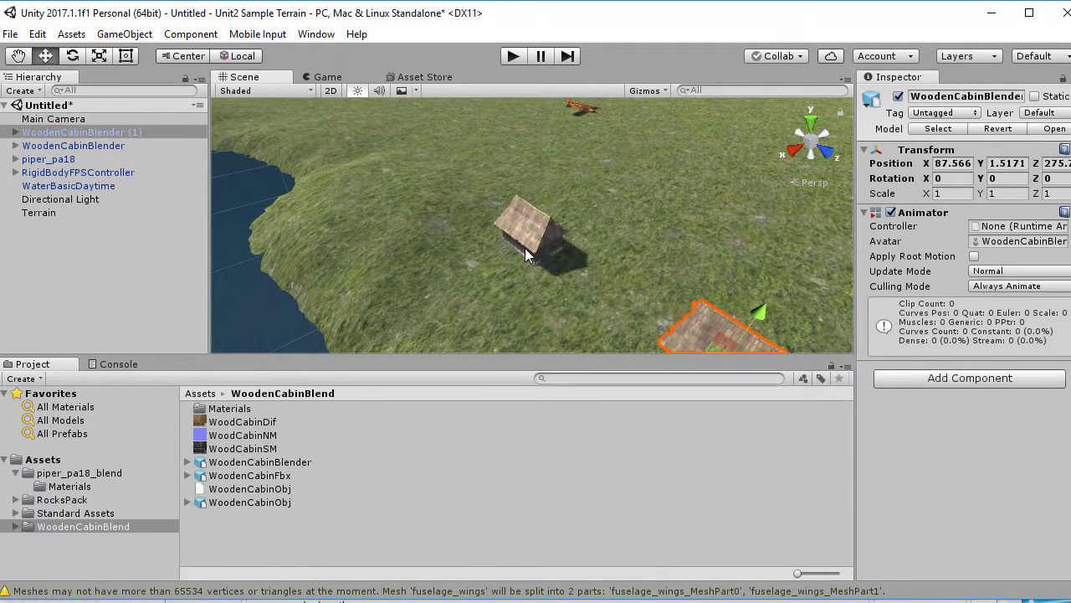
pyautogui.click(525, 247)
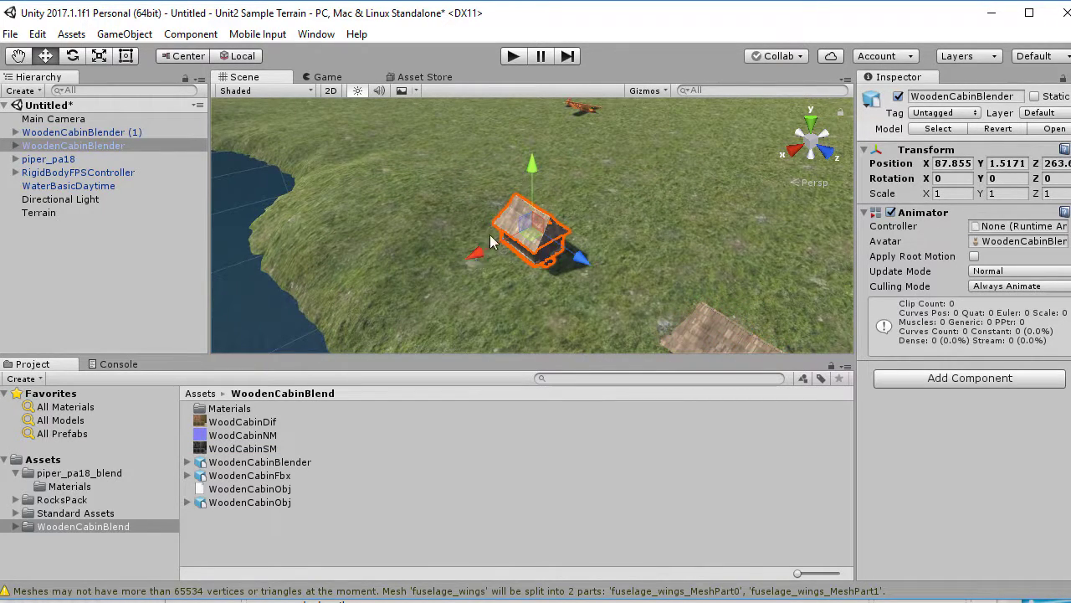
pyautogui.click(72, 55)
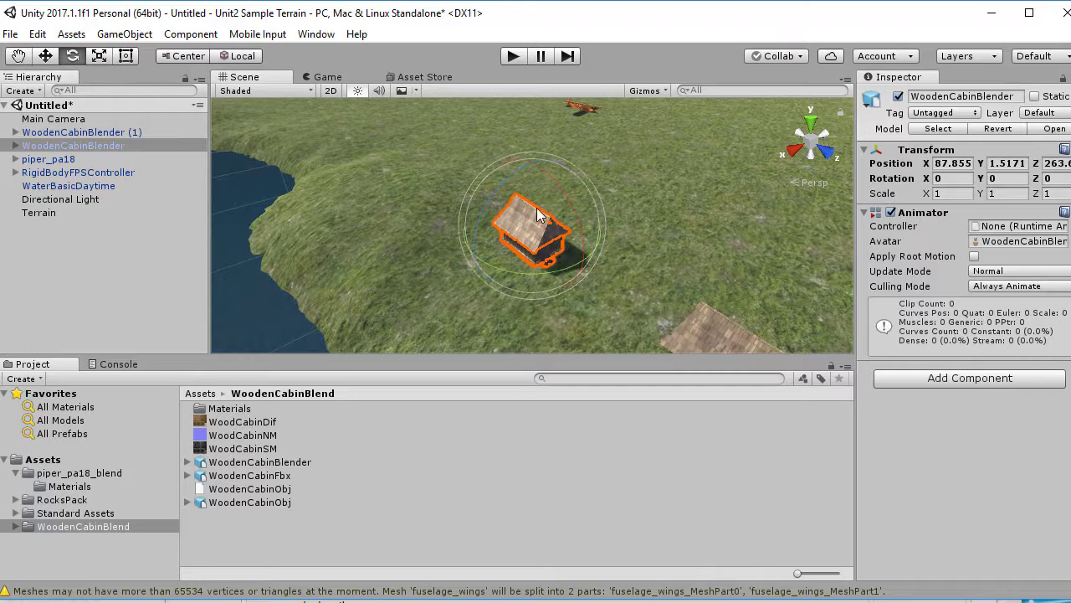
pyautogui.moveTo(509, 177); pyautogui.dragTo(500, 185)
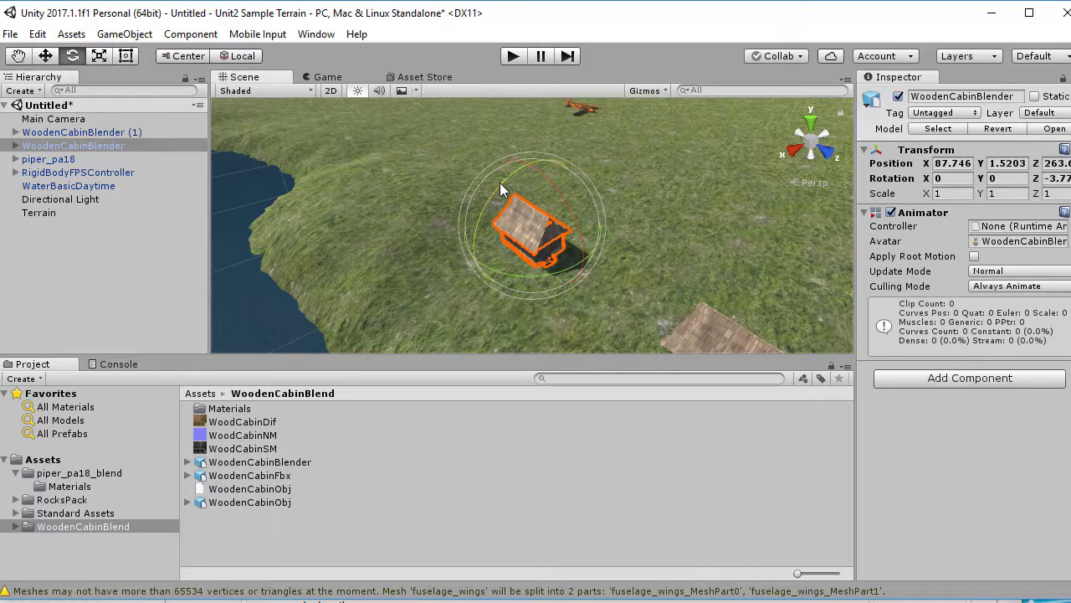
pyautogui.click(45, 55)
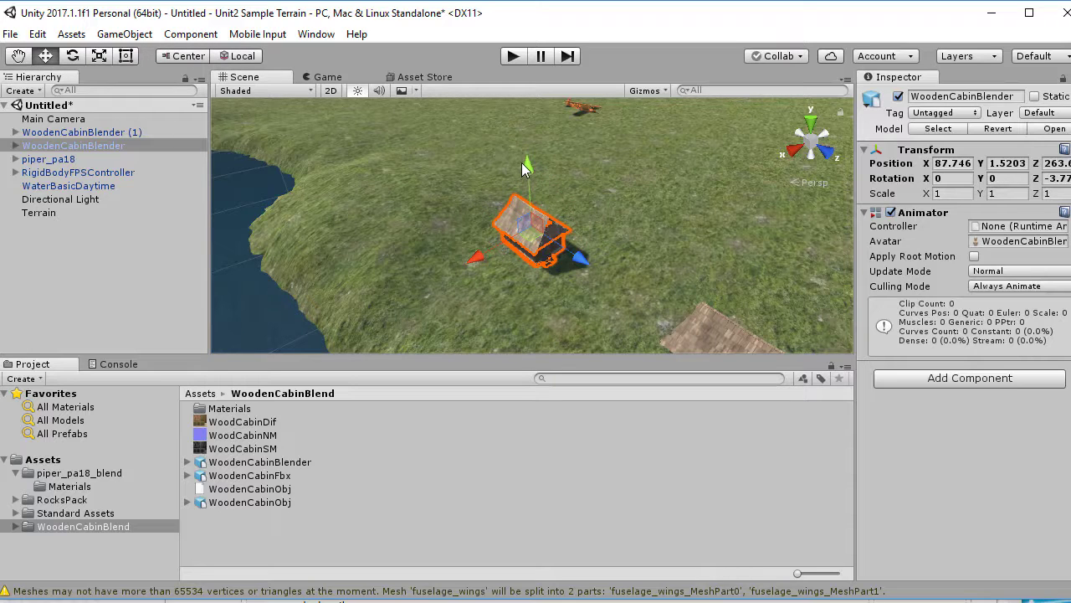
pyautogui.moveTo(522, 167); pyautogui.dragTo(521, 174)
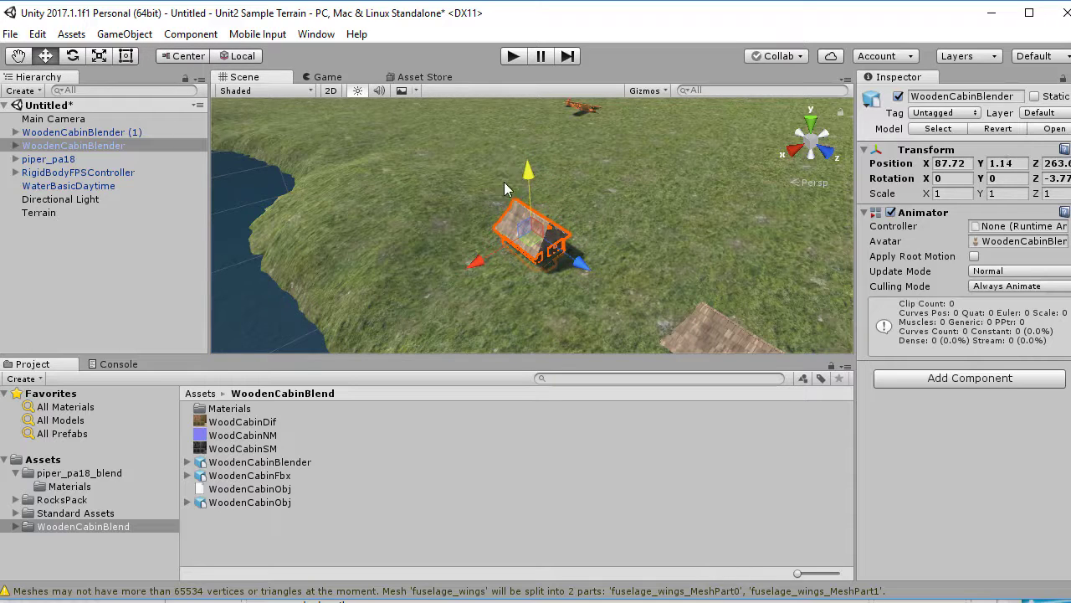
# - Tilt the same cabin further to about X -6.8, Y 0.4, Z -6.6 and sink it deeper into the ground
pyautogui.click(72, 55)
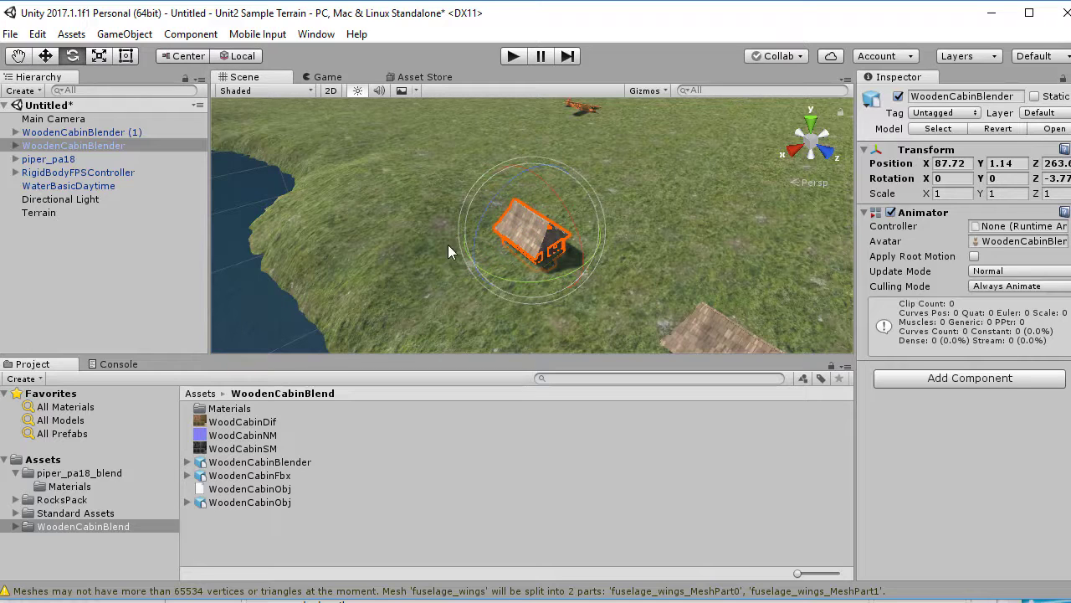
pyautogui.moveTo(545, 182); pyautogui.dragTo(494, 183)
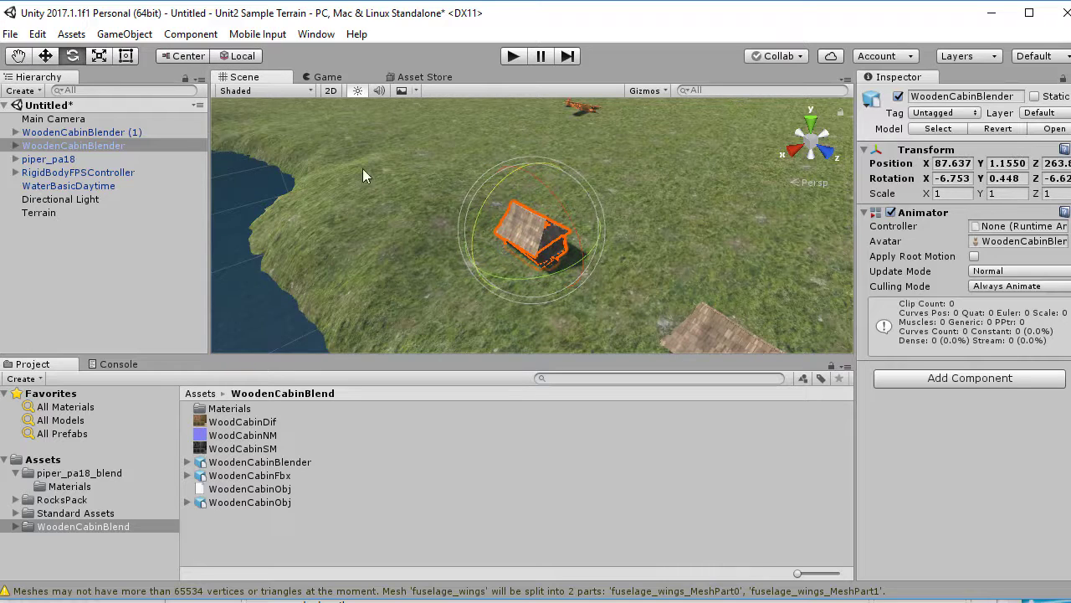
pyautogui.click(46, 56)
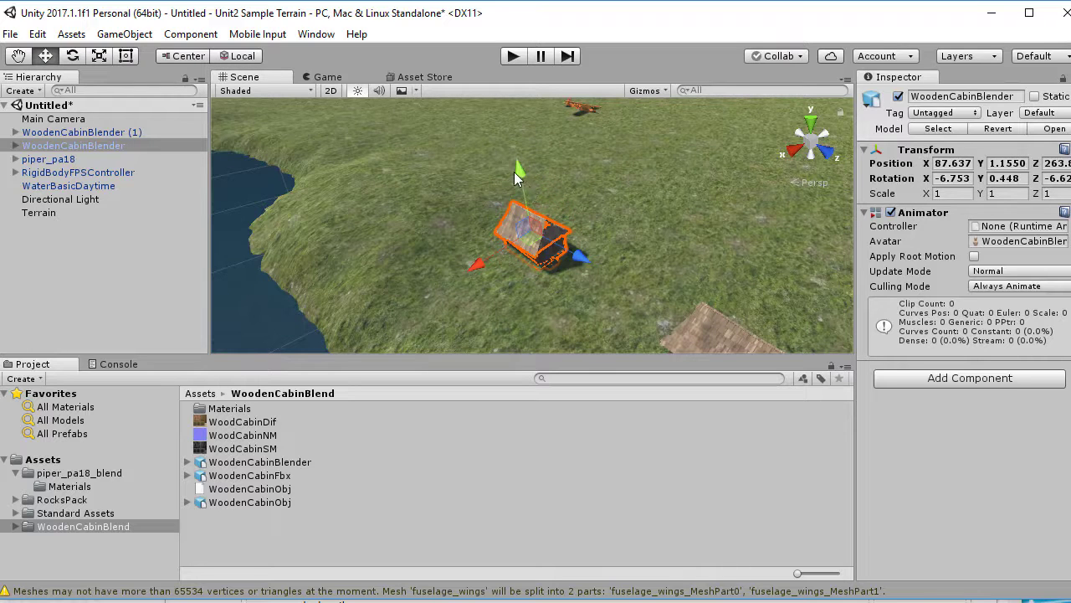
pyautogui.moveTo(522, 177); pyautogui.dragTo(533, 190)
pyautogui.click(645, 217)
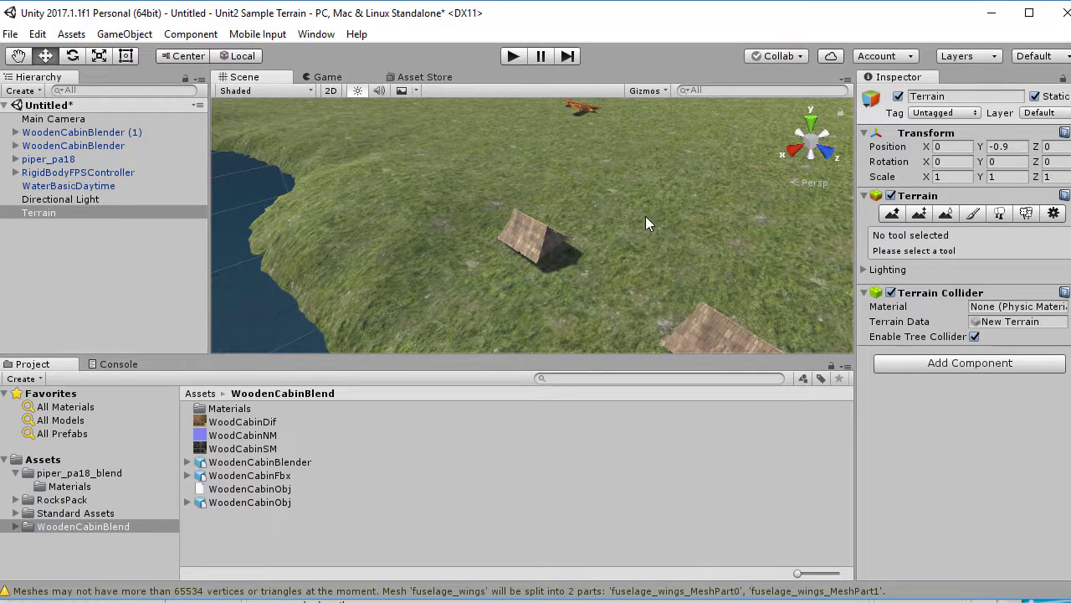
# - Move the second cabin close beside the sunken one, to about Z 270.1, and lower it to about Y 1.32
pyautogui.scroll(-5, 689, 314)
pyautogui.click(678, 311)
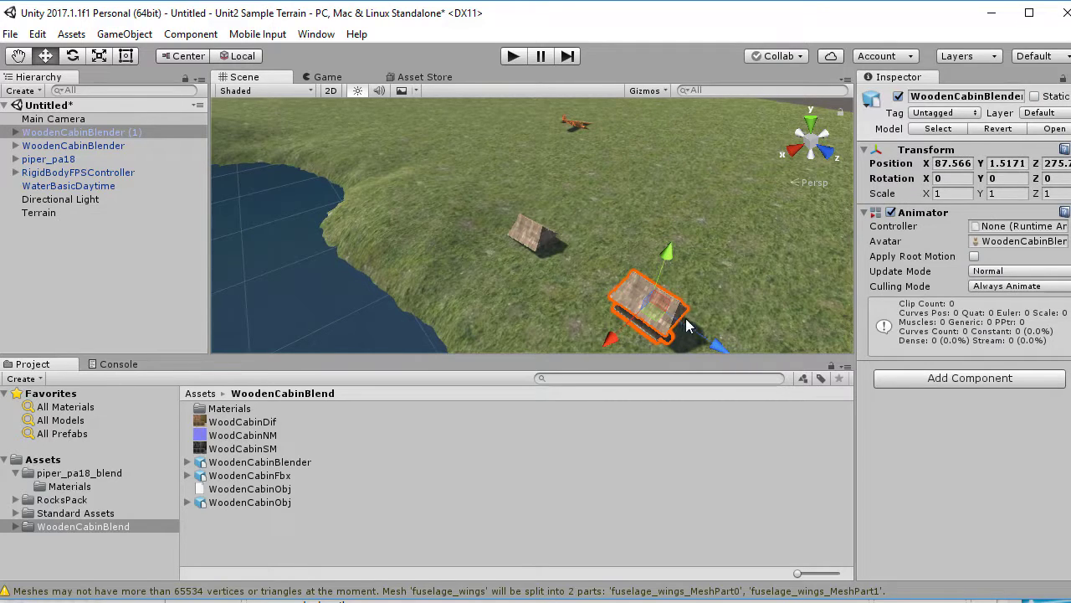
pyautogui.moveTo(707, 338); pyautogui.dragTo(645, 297)
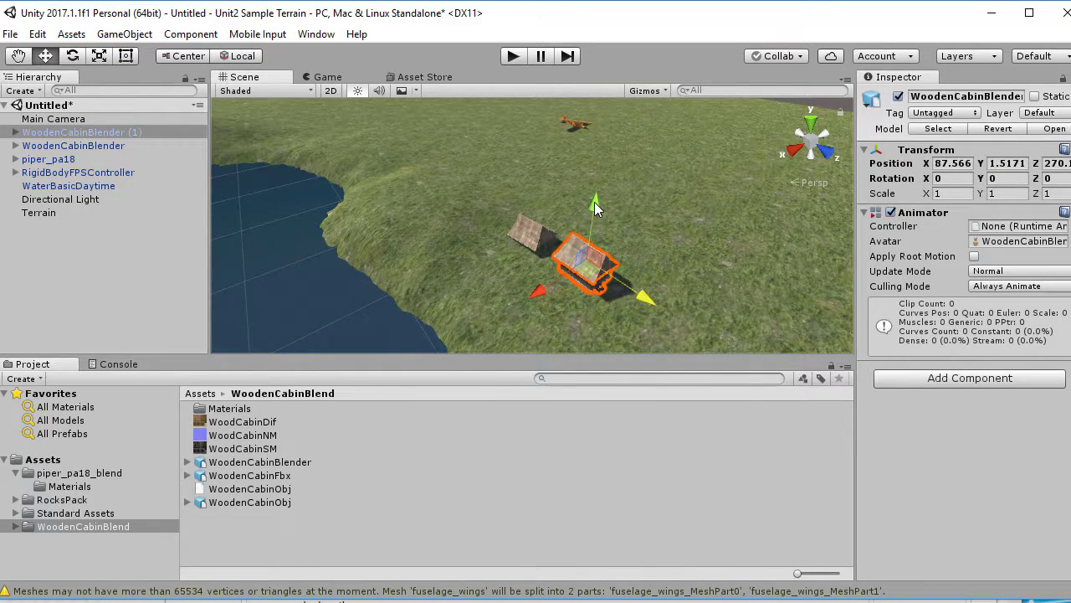
pyautogui.click(654, 236)
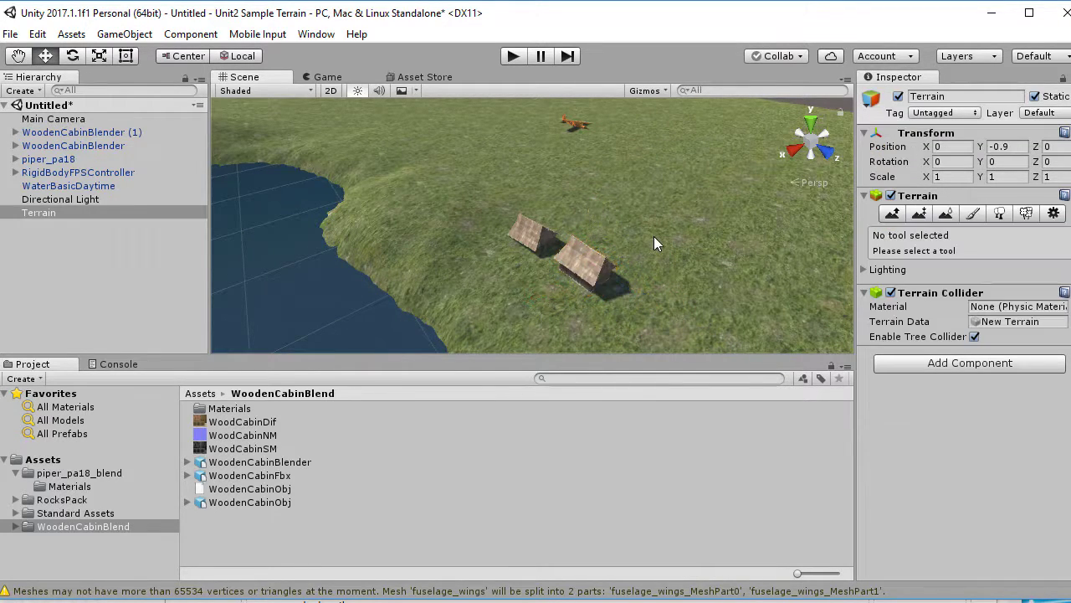
pyautogui.click(598, 281)
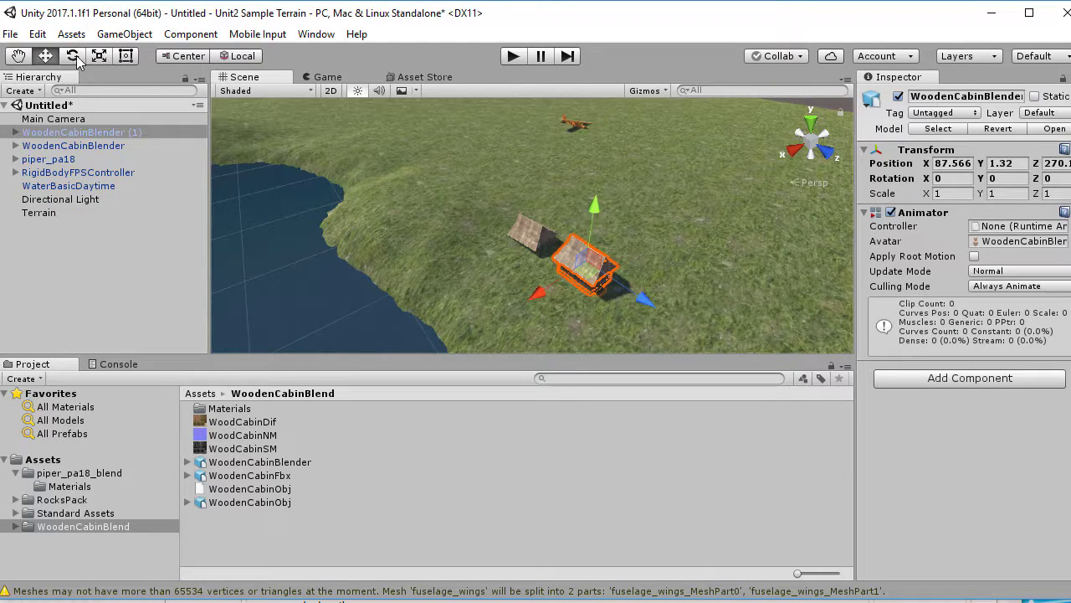
pyautogui.click(707, 278)
# - Place three more WoodenCabinBlender models on the land enclosed by the river bend
pyautogui.scroll(-6, 675, 289)
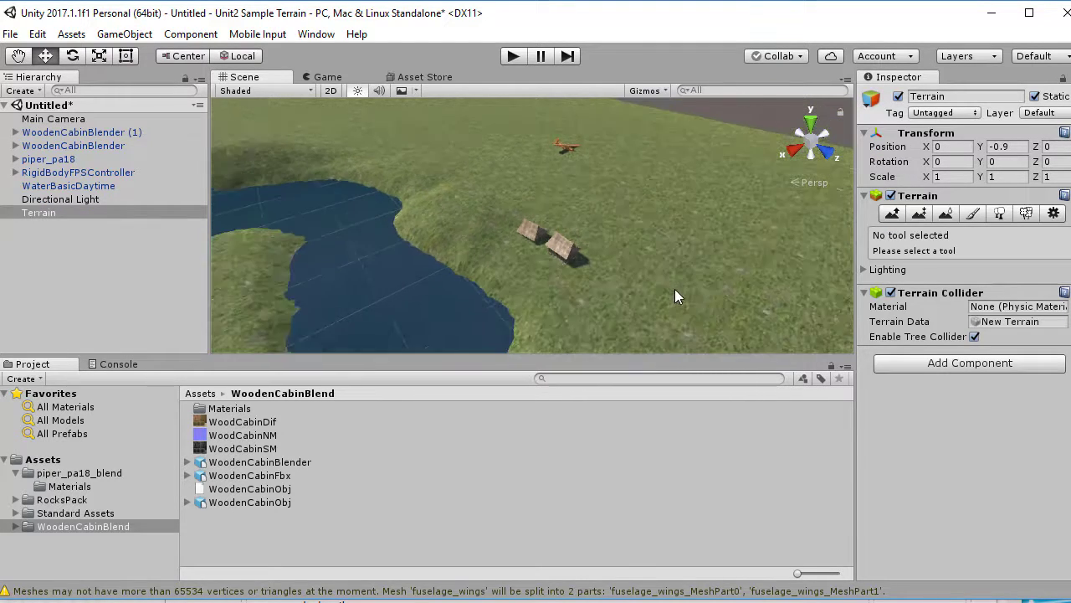
pyautogui.scroll(-3, 544, 216)
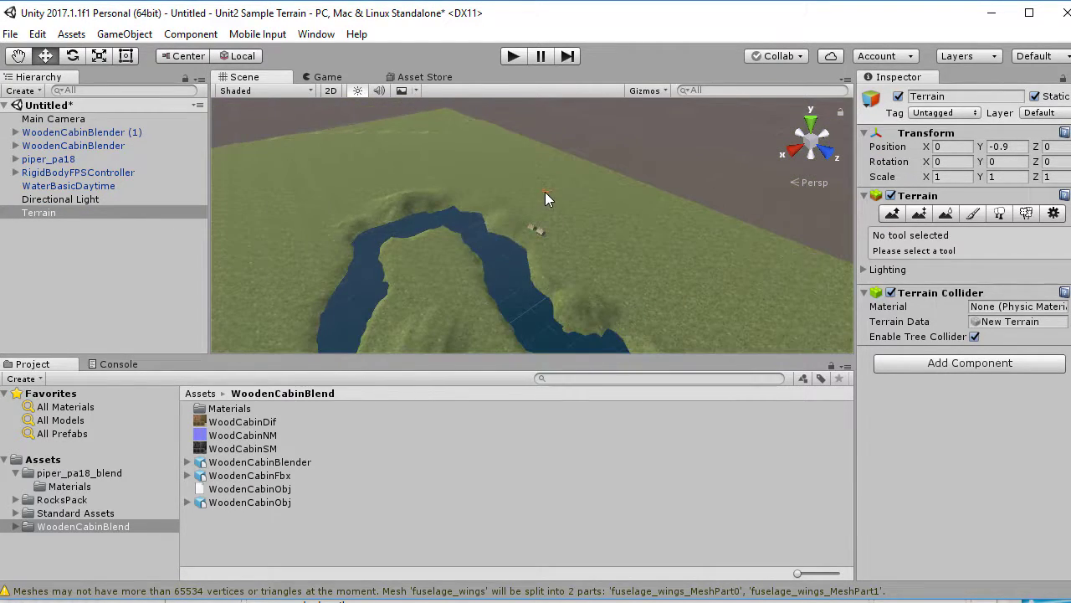
pyautogui.click(614, 282)
pyautogui.scroll(-5, 611, 273)
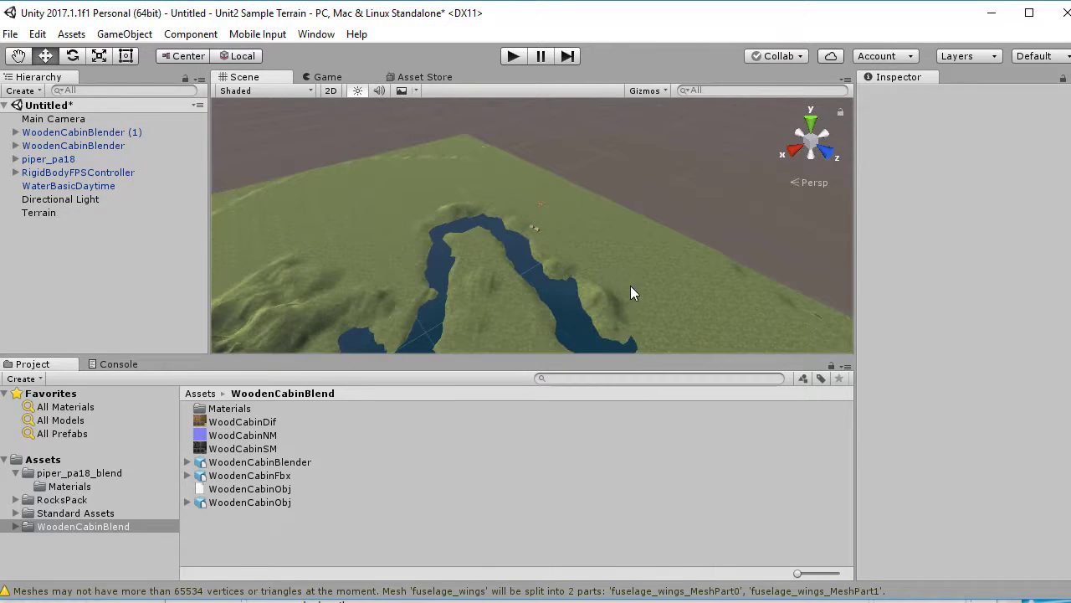
pyautogui.moveTo(626, 278); pyautogui.dragTo(620, 241, button='middle')
pyautogui.moveTo(616, 216); pyautogui.dragTo(513, 209, button='middle')
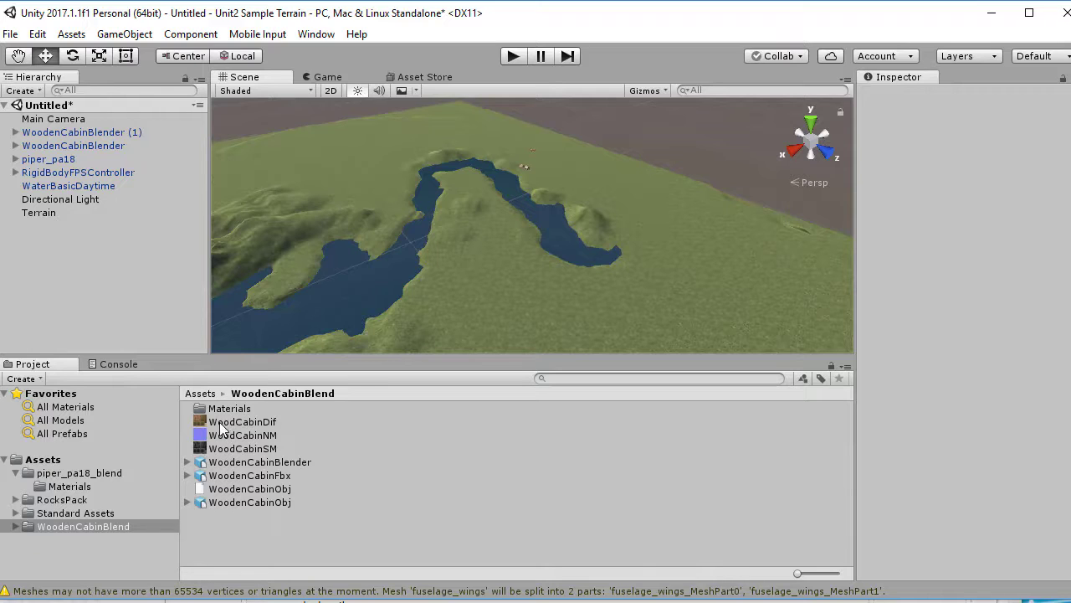
pyautogui.moveTo(231, 465); pyautogui.dragTo(430, 248)
pyautogui.moveTo(467, 194); pyautogui.dragTo(469, 195)
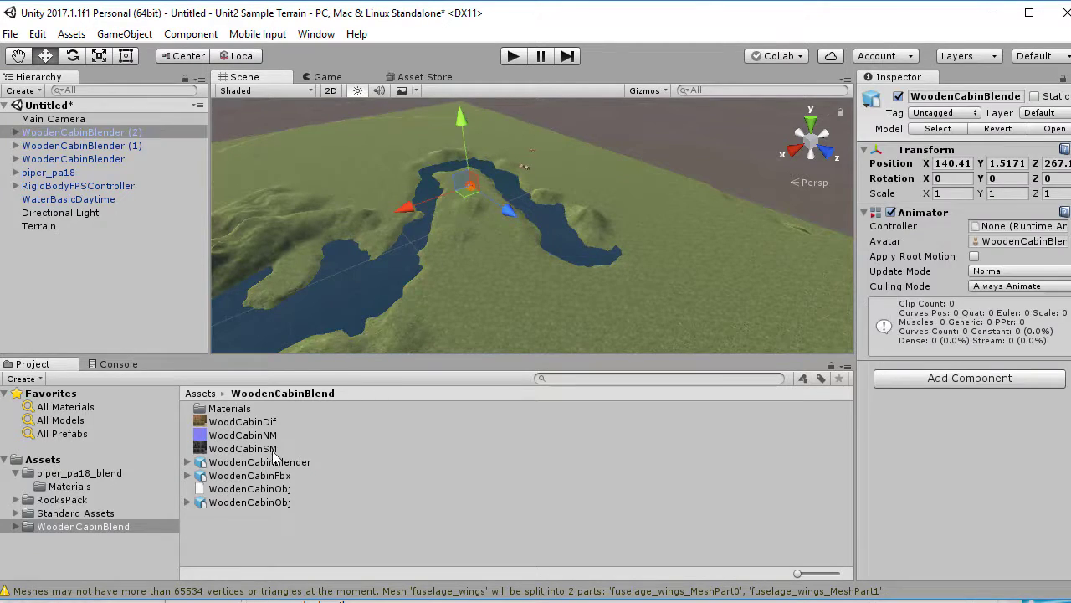
pyautogui.moveTo(250, 465); pyautogui.dragTo(493, 195)
pyautogui.moveTo(266, 463); pyautogui.dragTo(456, 198)
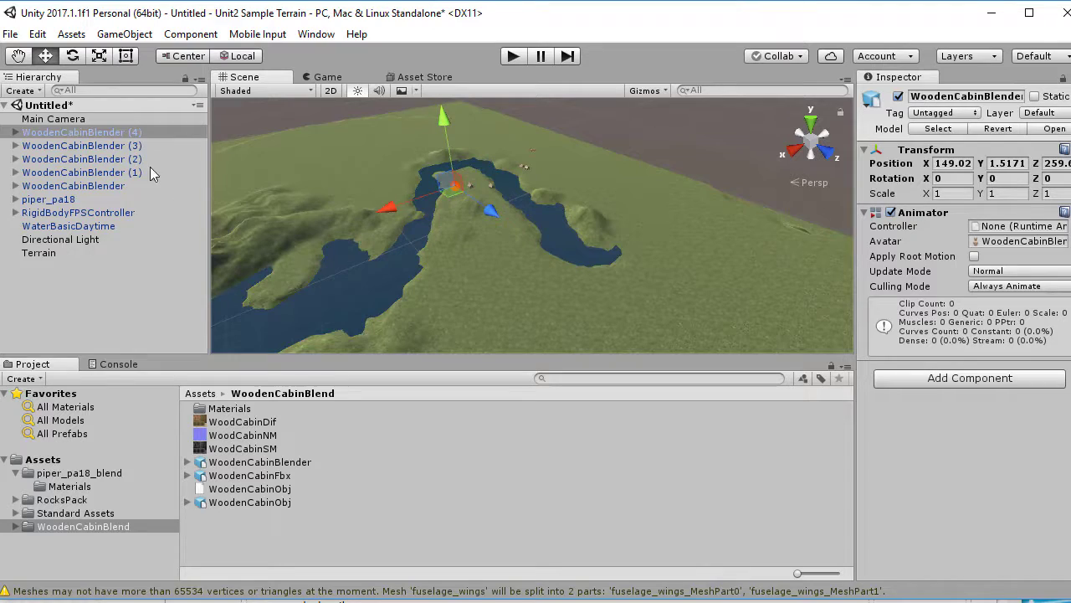
# - Focus on the last placed cabin, WoodenCabinBlender (4), and set its X scale to 1.5
pyautogui.doubleClick(98, 133)
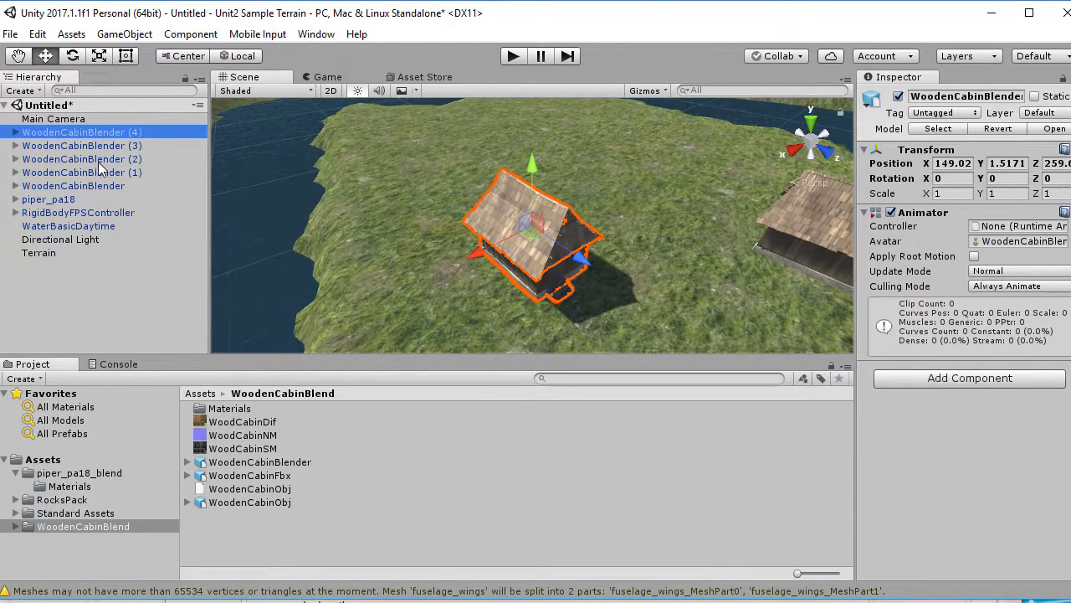
pyautogui.scroll(-5, 630, 218)
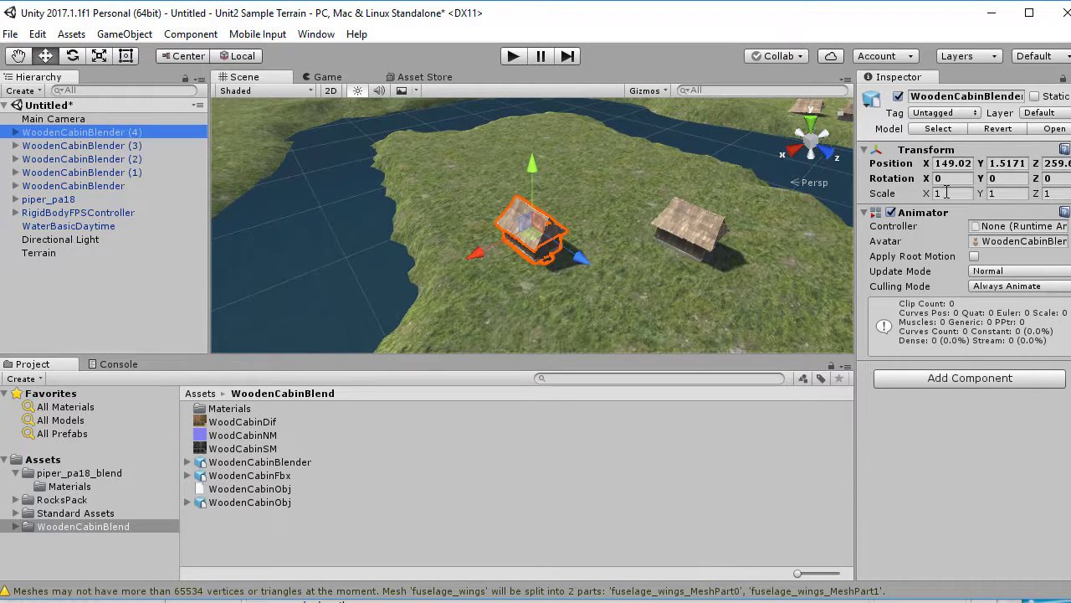
pyautogui.click(947, 192)
pyautogui.write('1.')
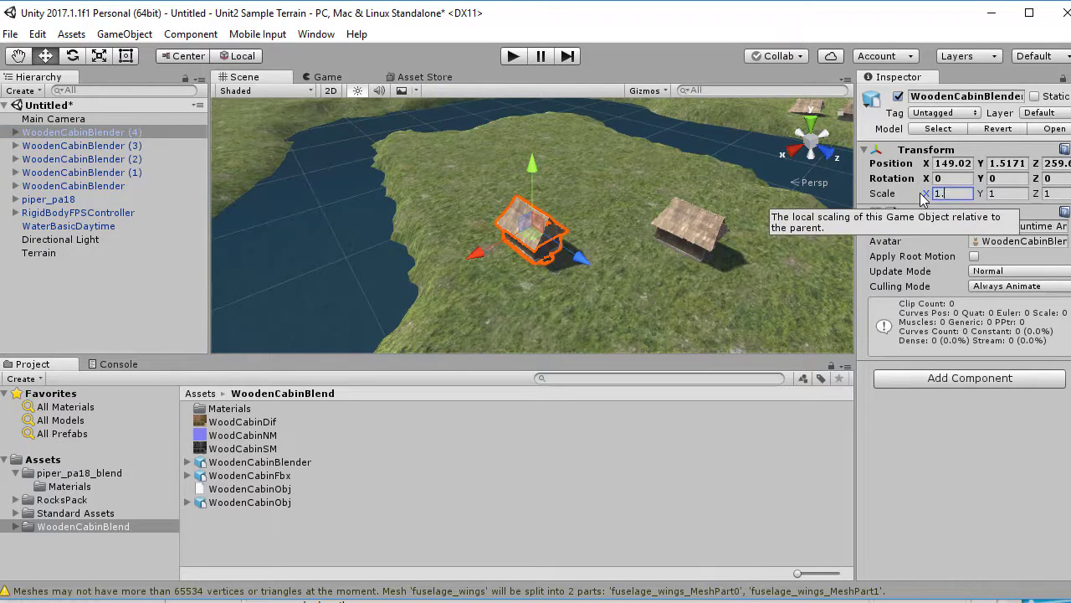
pyautogui.write('5')
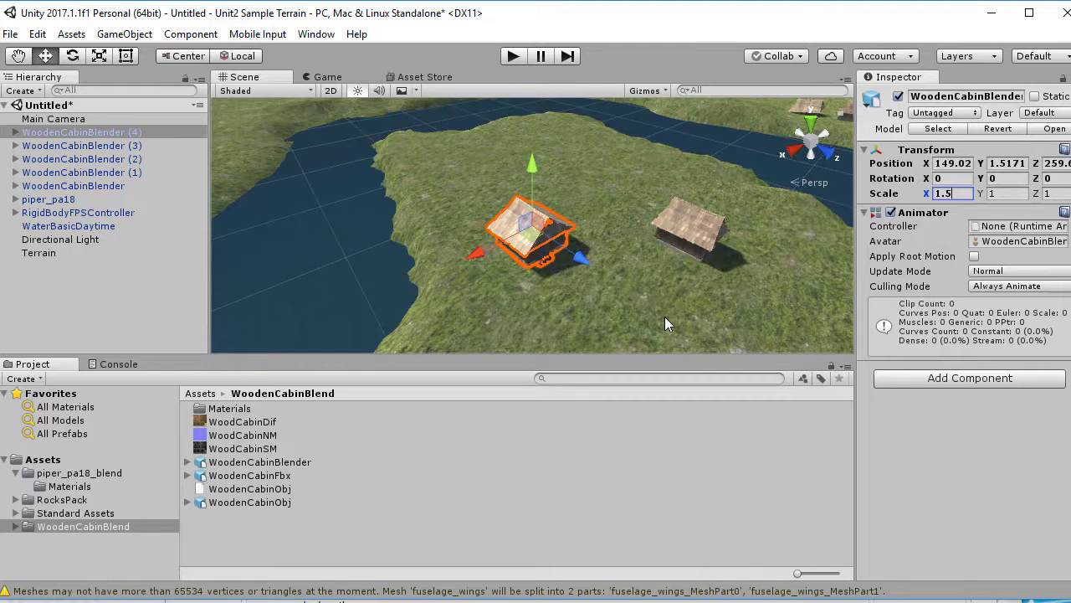
# - Move the cabin at the river's edge inland to about X 138.8 and set its Z scale to 1.5
pyautogui.scroll(-5, 678, 315)
pyautogui.click(776, 230)
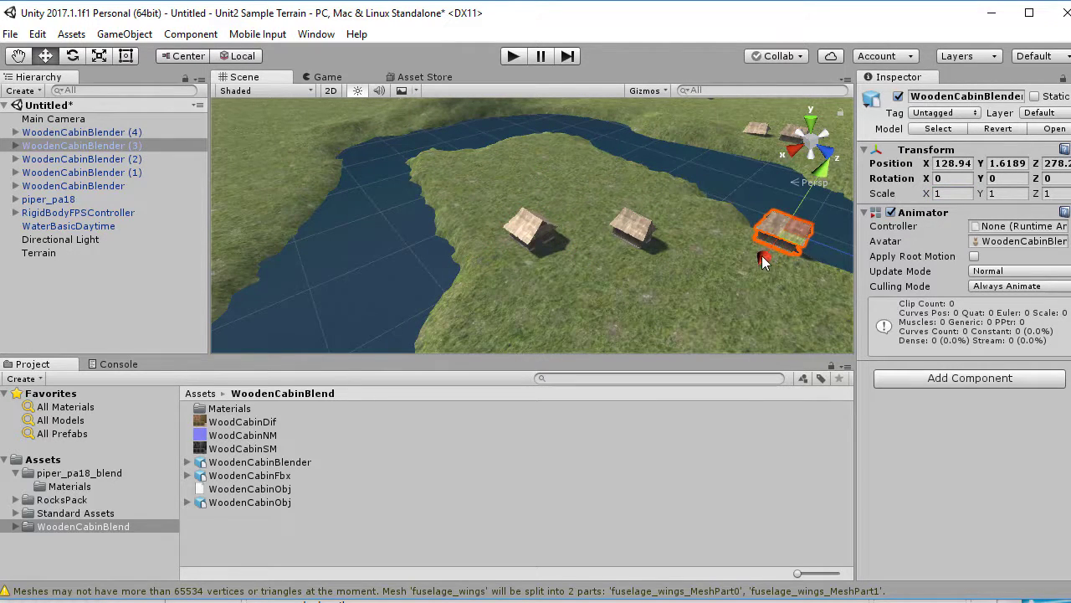
pyautogui.moveTo(764, 262); pyautogui.dragTo(730, 286)
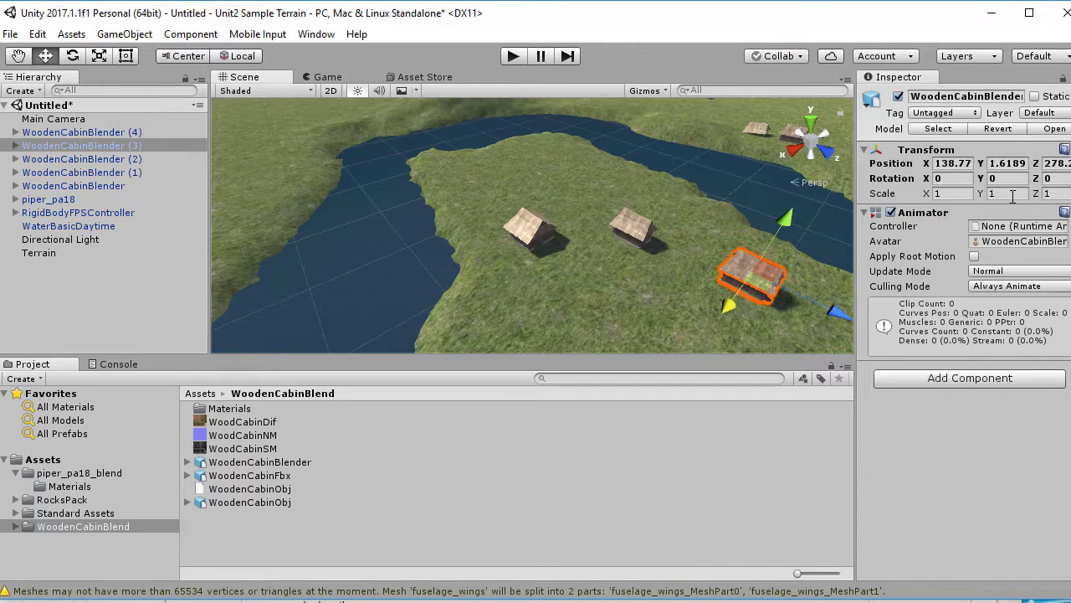
pyautogui.click(1048, 193)
pyautogui.write('1.5')
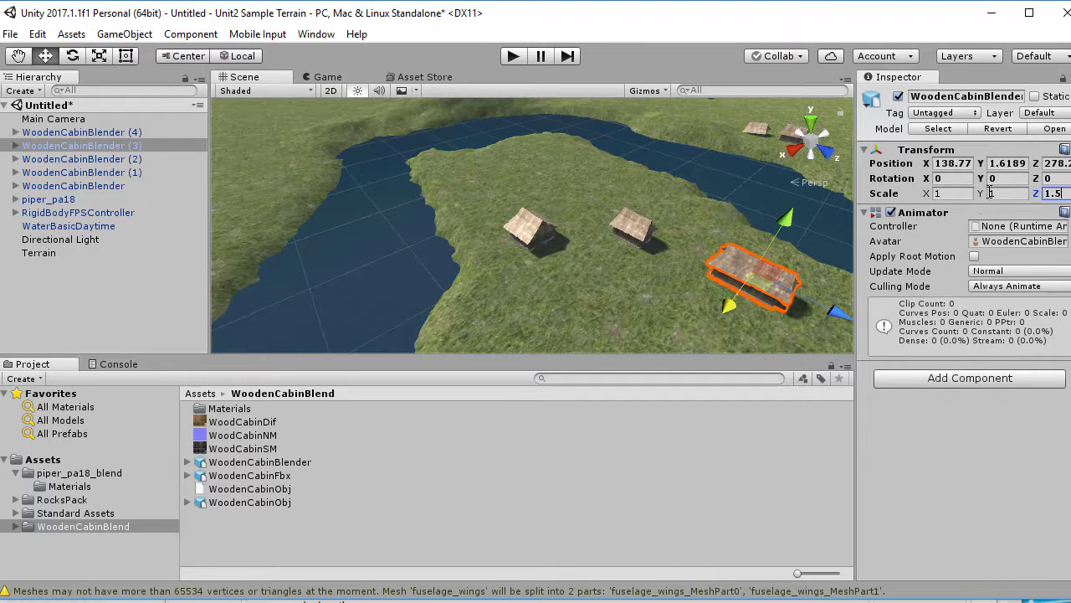
pyautogui.click(942, 194)
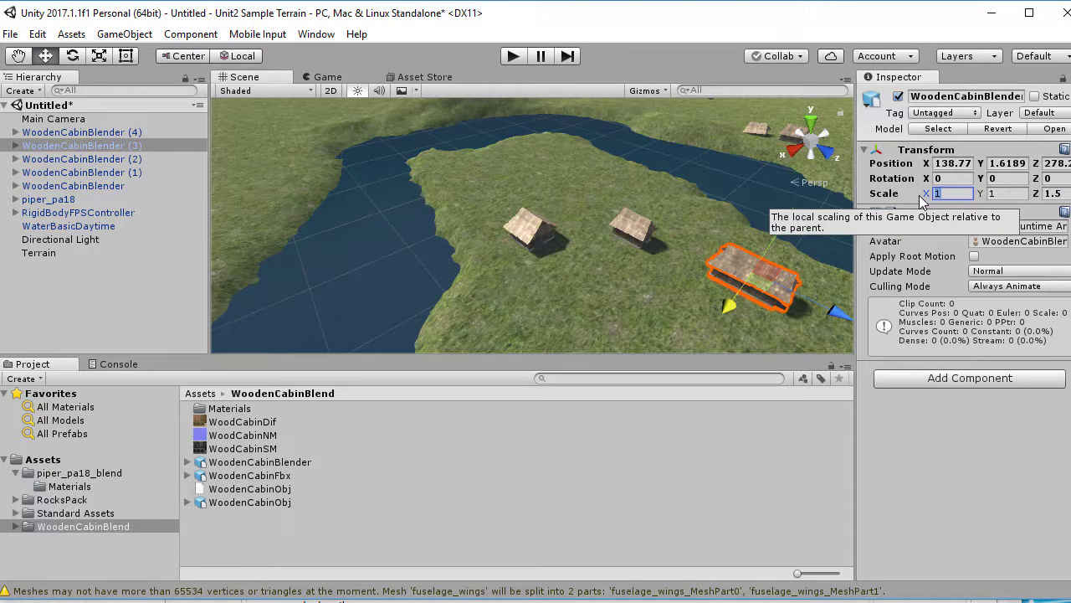
pyautogui.click(629, 307)
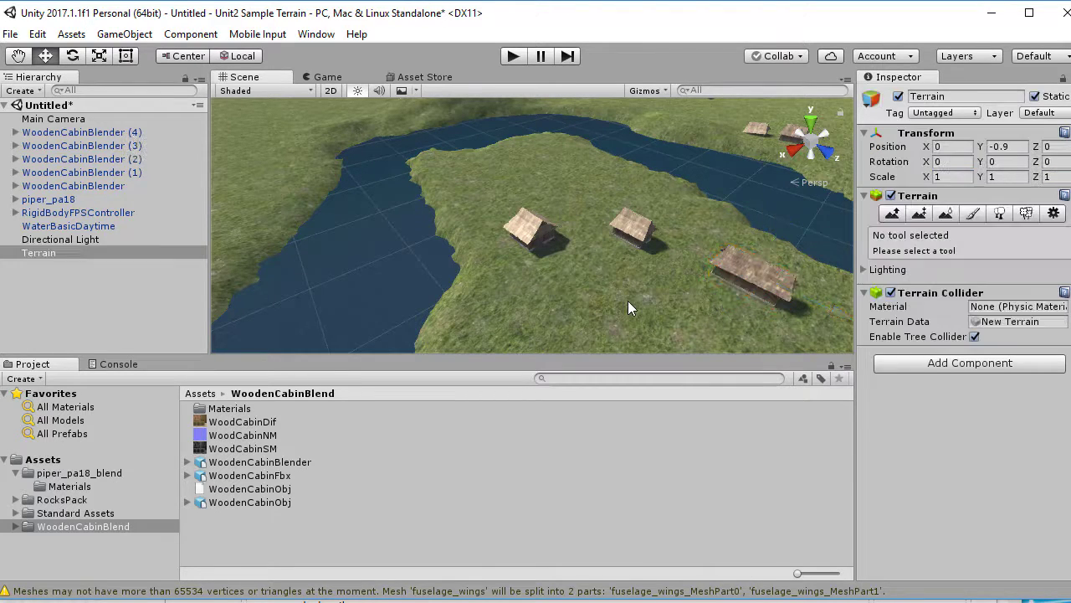
# - Rotate the middle cabin, WoodenCabinBlender (2), on the land inside the river bend so it faces another direction
pyautogui.click(620, 230)
pyautogui.click(72, 56)
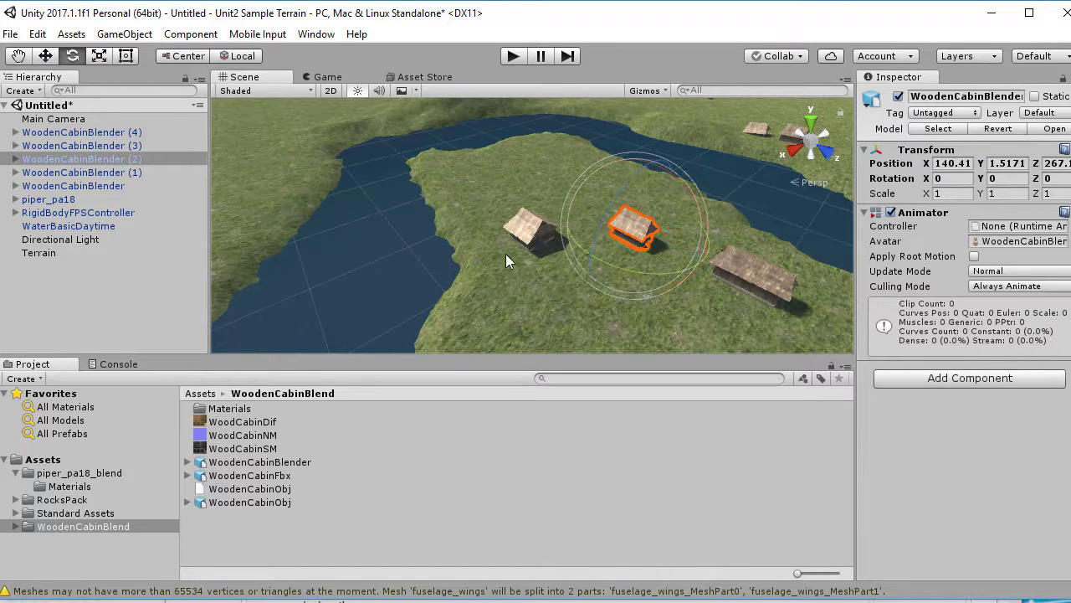
pyautogui.moveTo(570, 238); pyautogui.dragTo(628, 281)
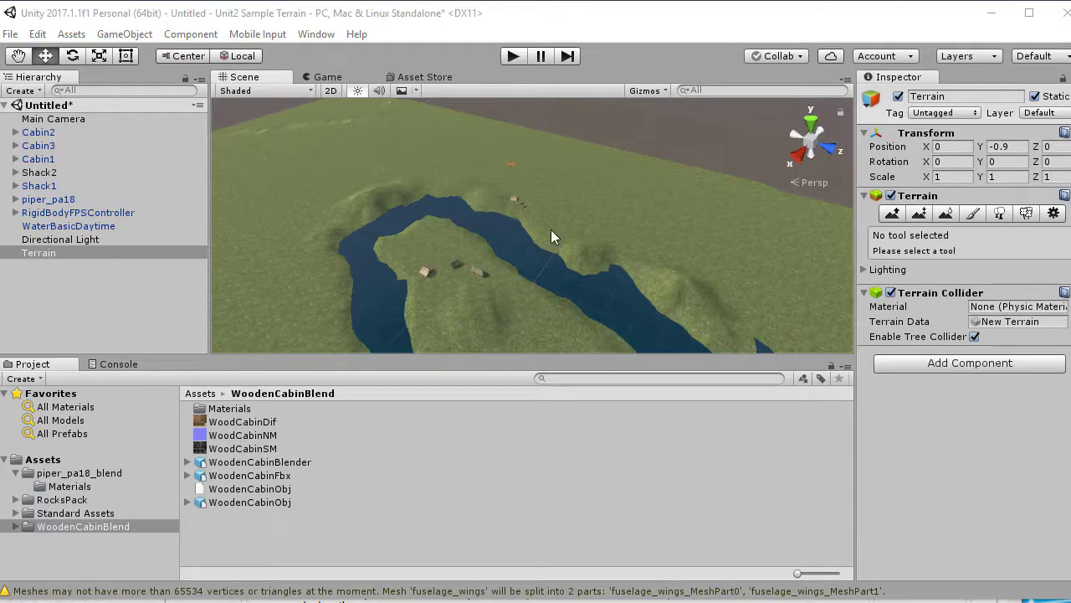
# - Examine Shack1 and Shack2 across the river, including the child parts that make up each model
pyautogui.click(515, 201)
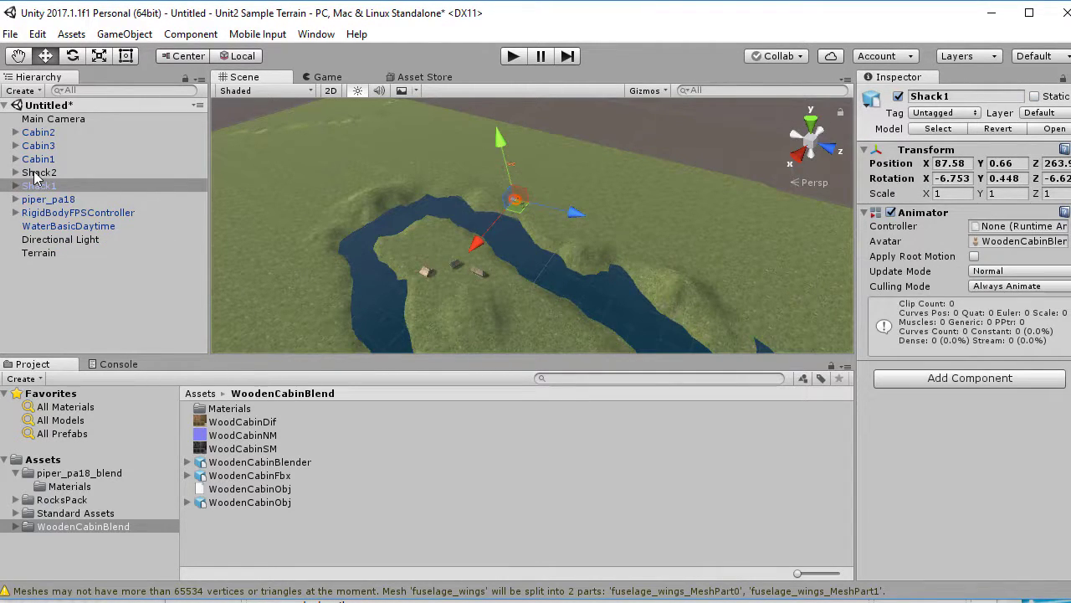
pyautogui.scroll(5, 499, 230)
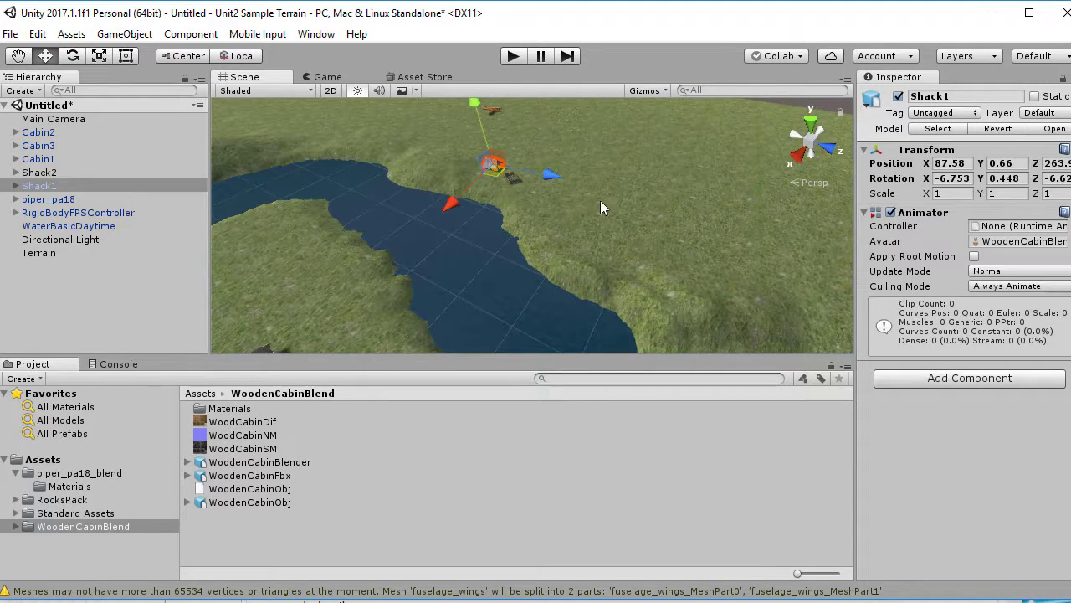
pyautogui.click(15, 172)
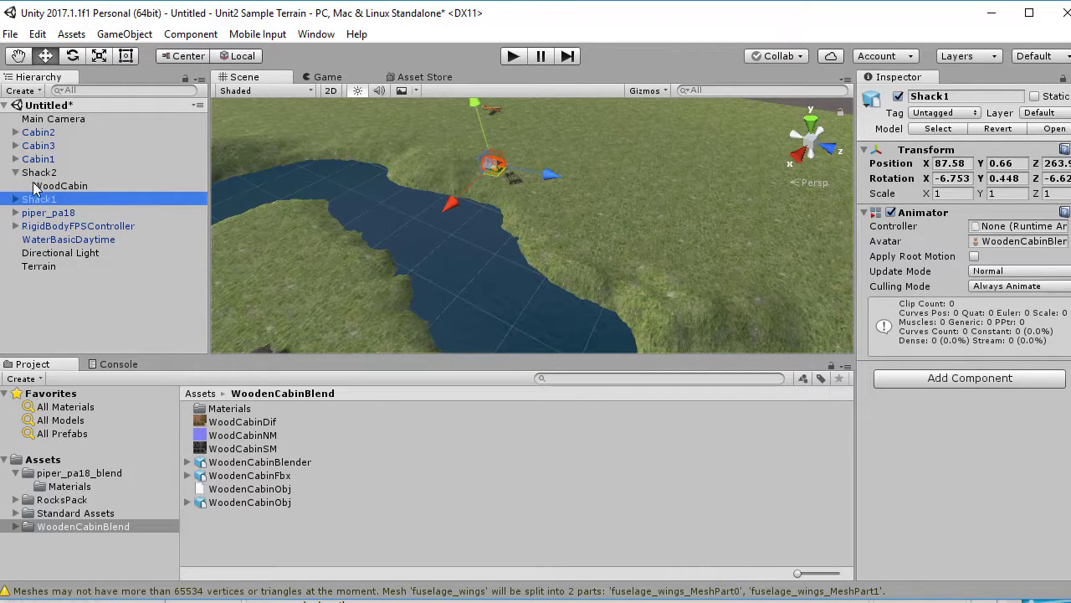
pyautogui.click(15, 172)
pyautogui.click(15, 186)
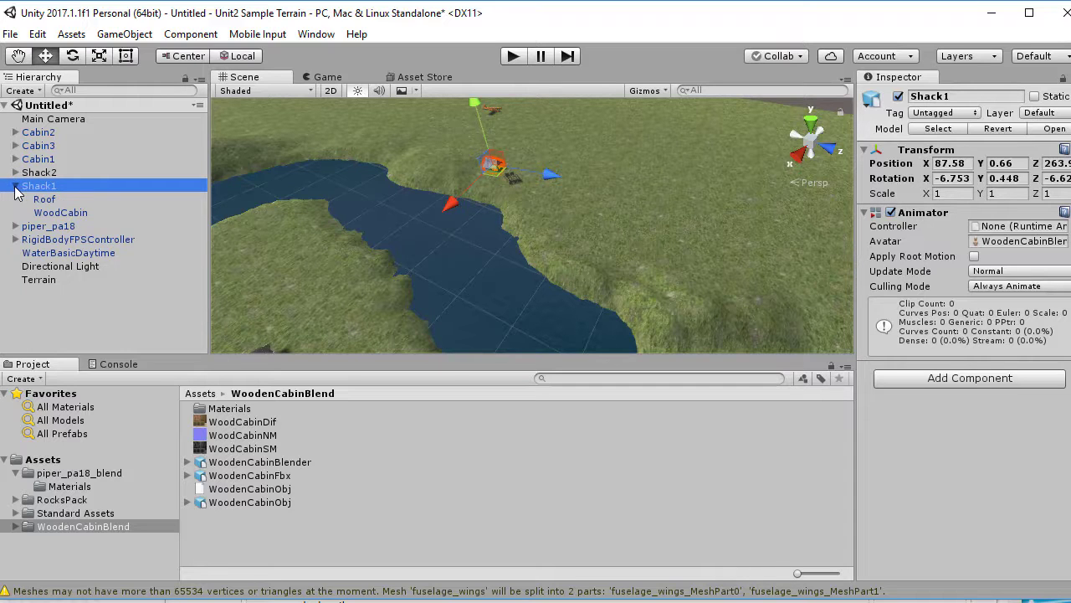
pyautogui.click(15, 185)
pyautogui.scroll(3, 519, 222)
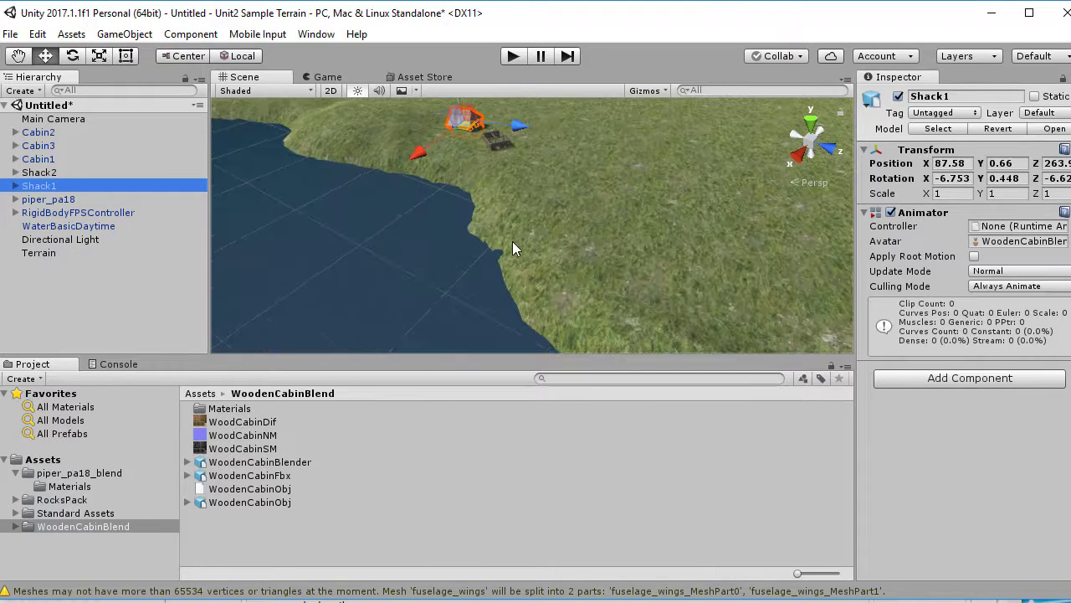
pyautogui.doubleClick(46, 173)
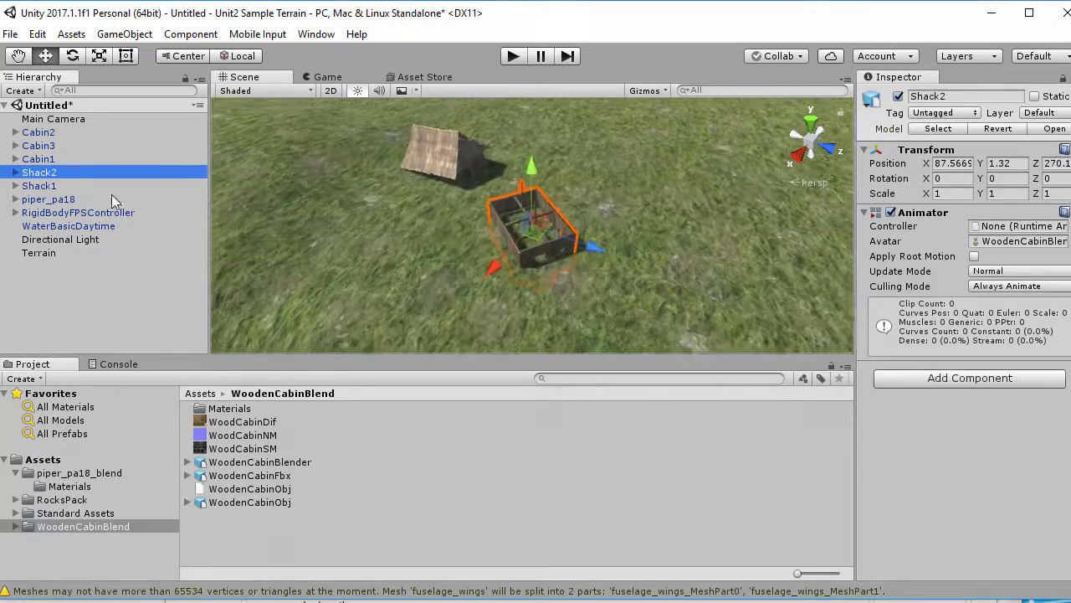
pyautogui.click(429, 247)
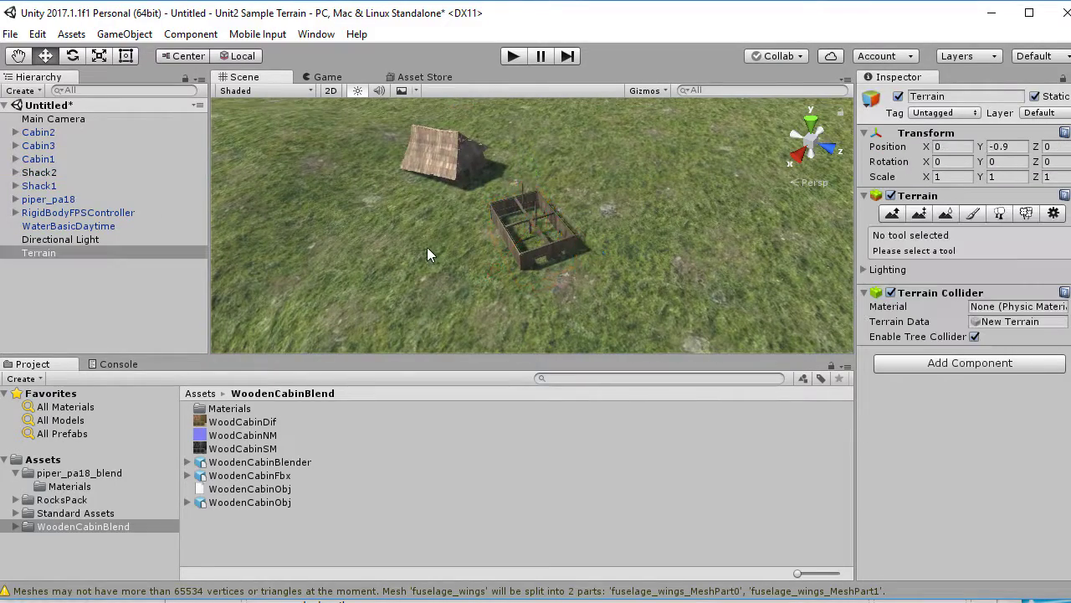
# - Examine the three cabins inside the river bend and their layout within the whole terrain
pyautogui.click(39, 159)
pyautogui.doubleClick(38, 146)
pyautogui.scroll(-5, 316, 181)
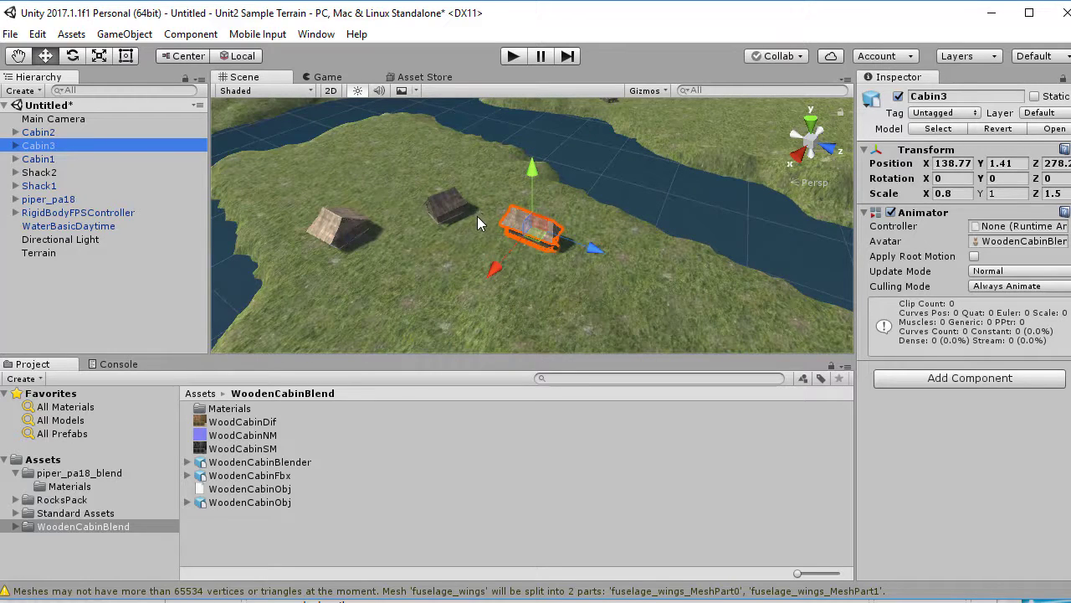
pyautogui.scroll(-10, 493, 184)
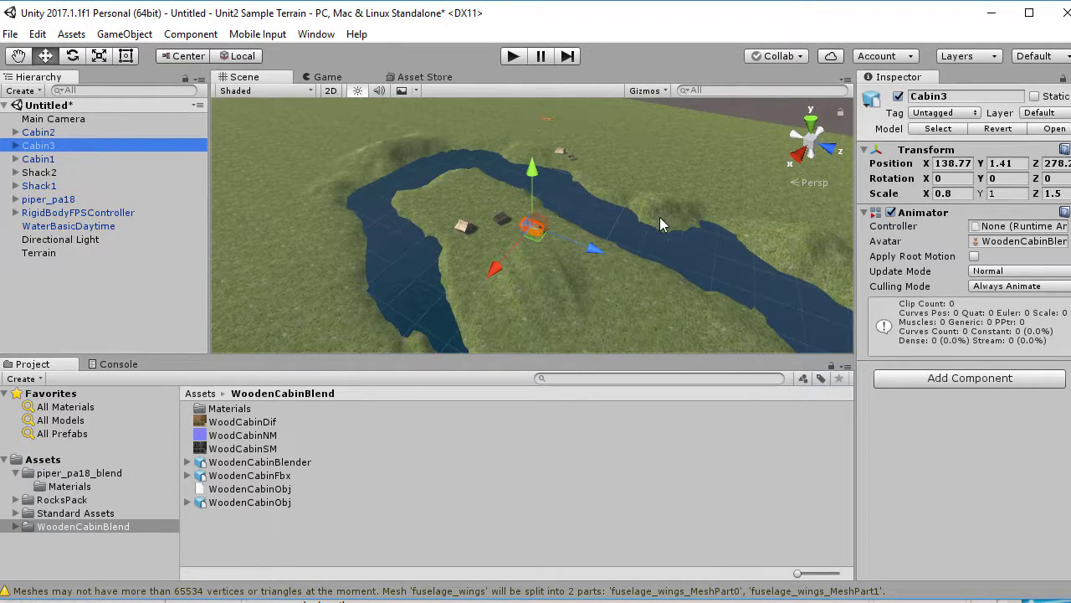
pyautogui.moveTo(660, 217); pyautogui.dragTo(582, 259, button='middle')
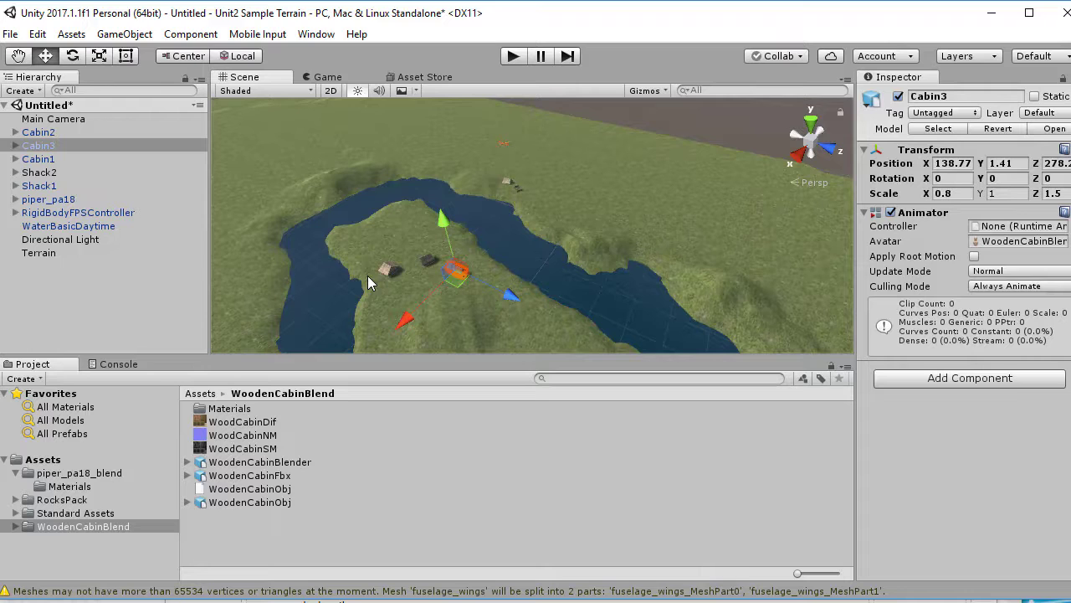
pyautogui.keyDown('alt'); pyautogui.moveTo(368, 275); pyautogui.dragTo(420, 218); pyautogui.keyUp('alt')
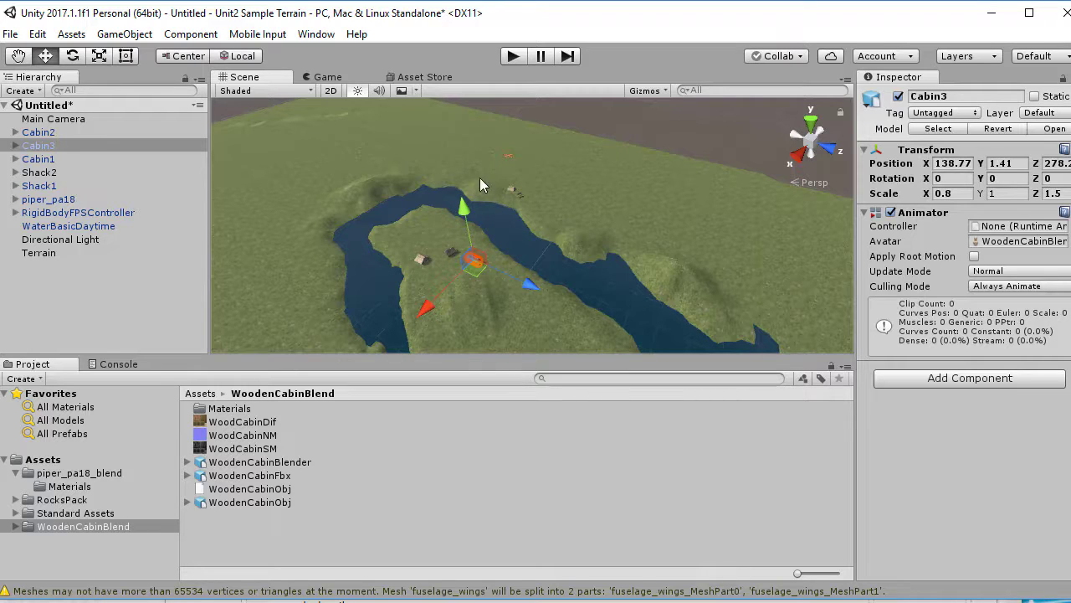
# - Add the Broadleaf_Mobile prefab to the terrain's list of placeable trees
pyautogui.click(42, 253)
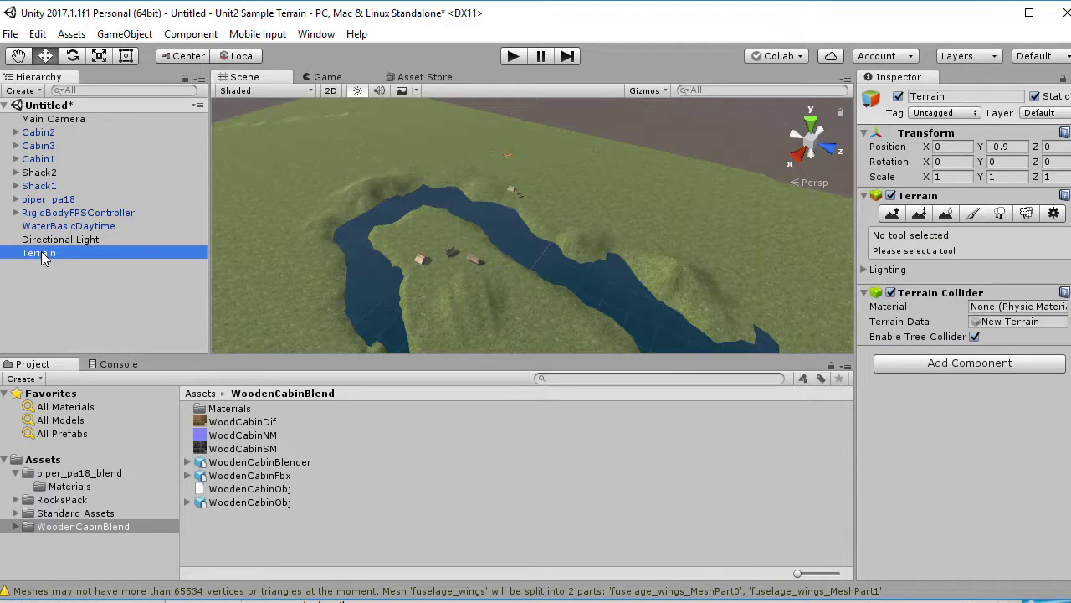
pyautogui.click(999, 214)
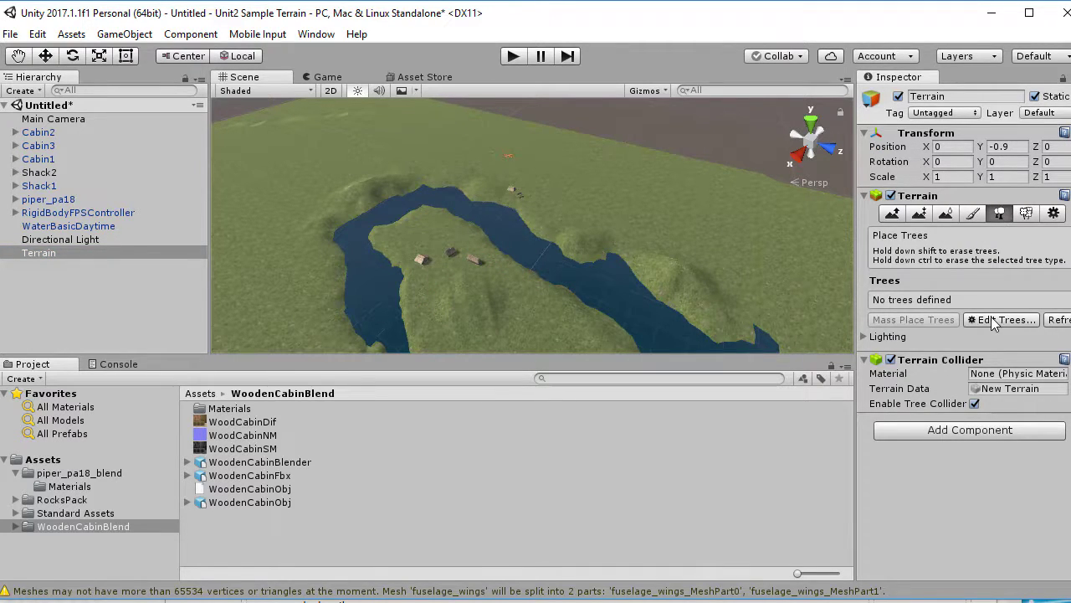
pyautogui.click(1009, 325)
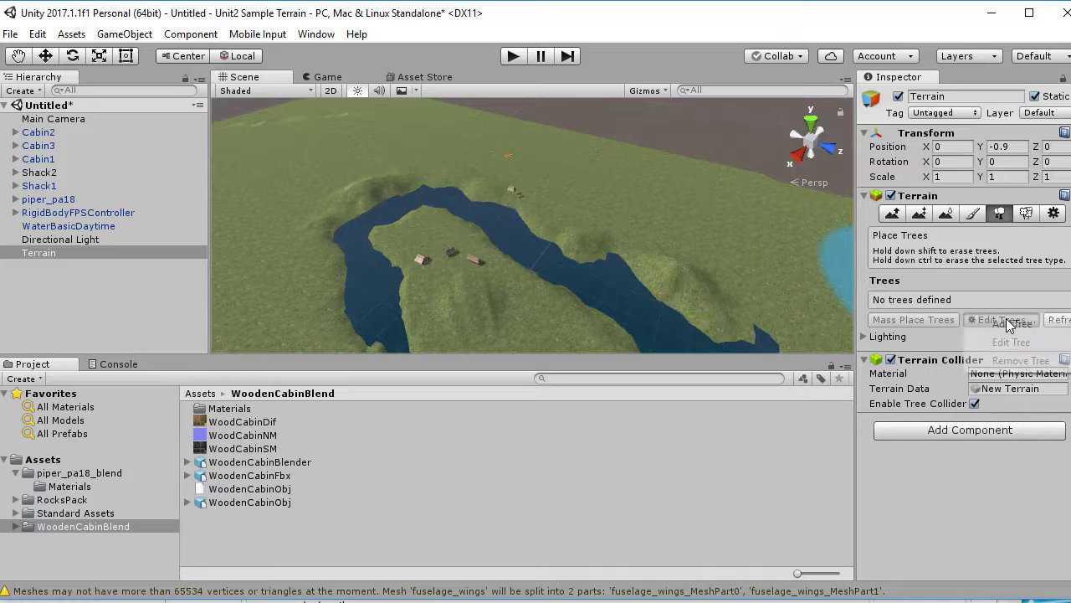
pyautogui.click(1009, 323)
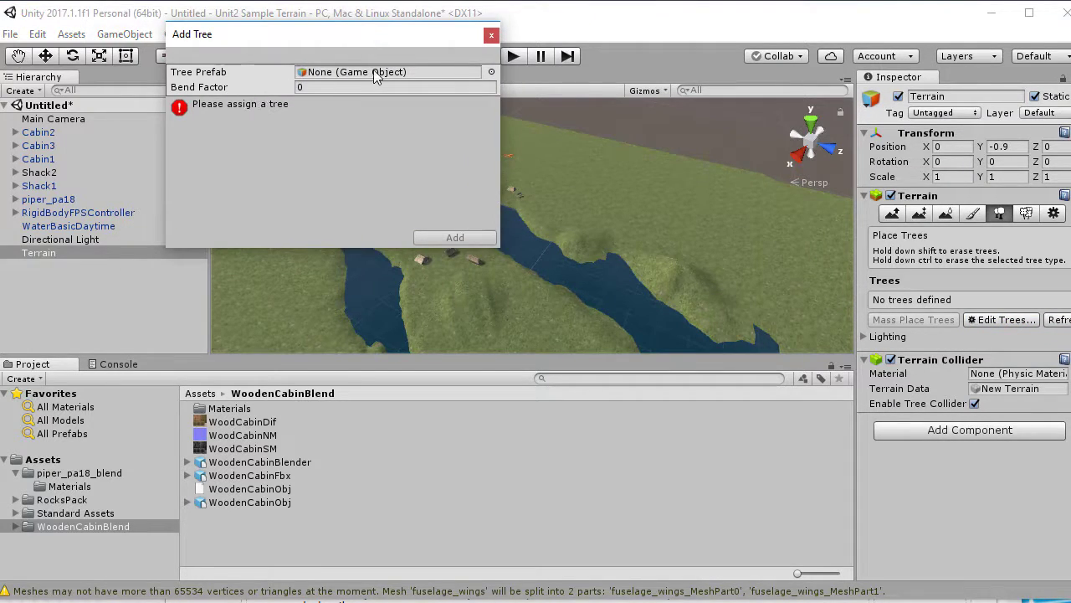
pyautogui.click(489, 72)
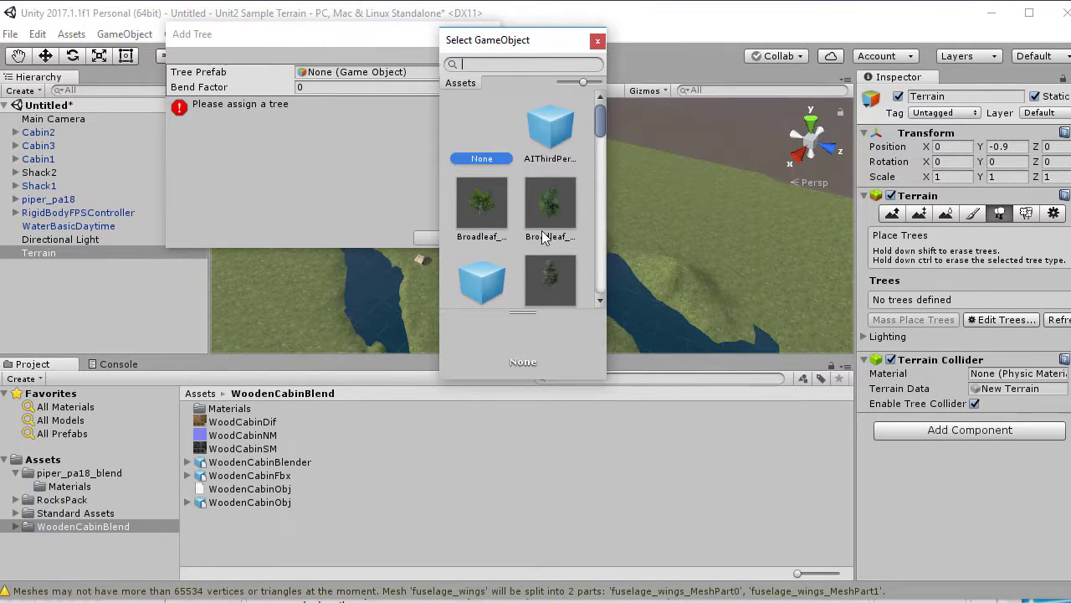
pyautogui.click(486, 205)
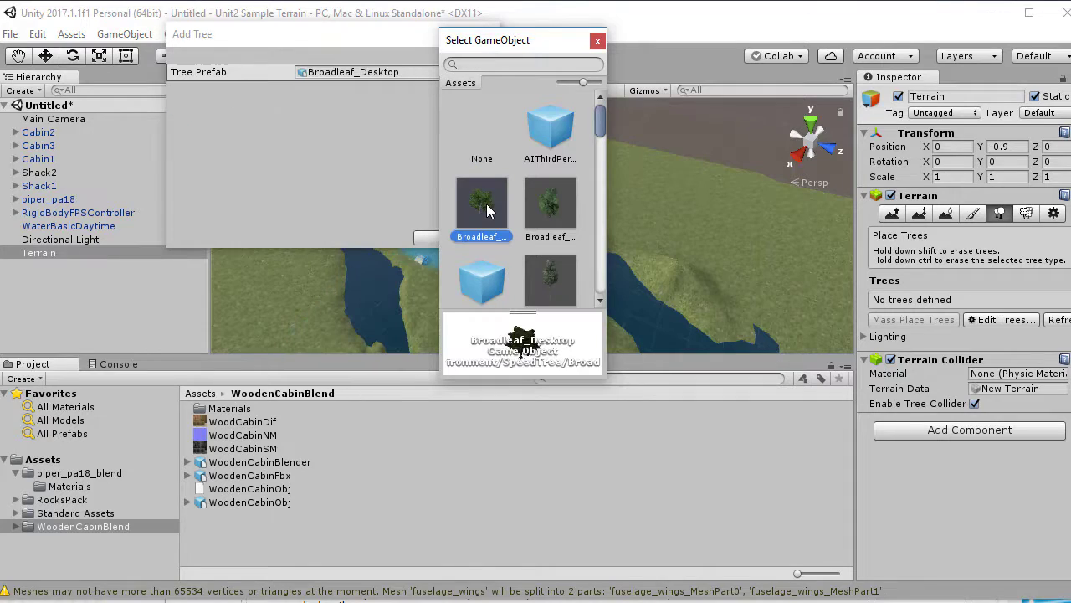
pyautogui.click(543, 205)
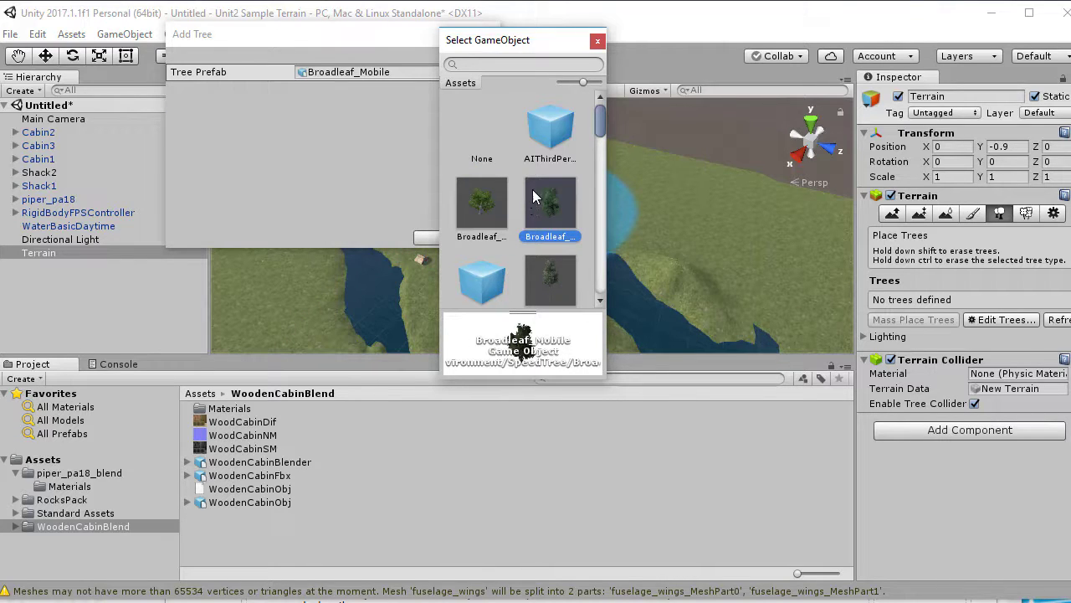
pyautogui.click(598, 40)
pyautogui.click(455, 238)
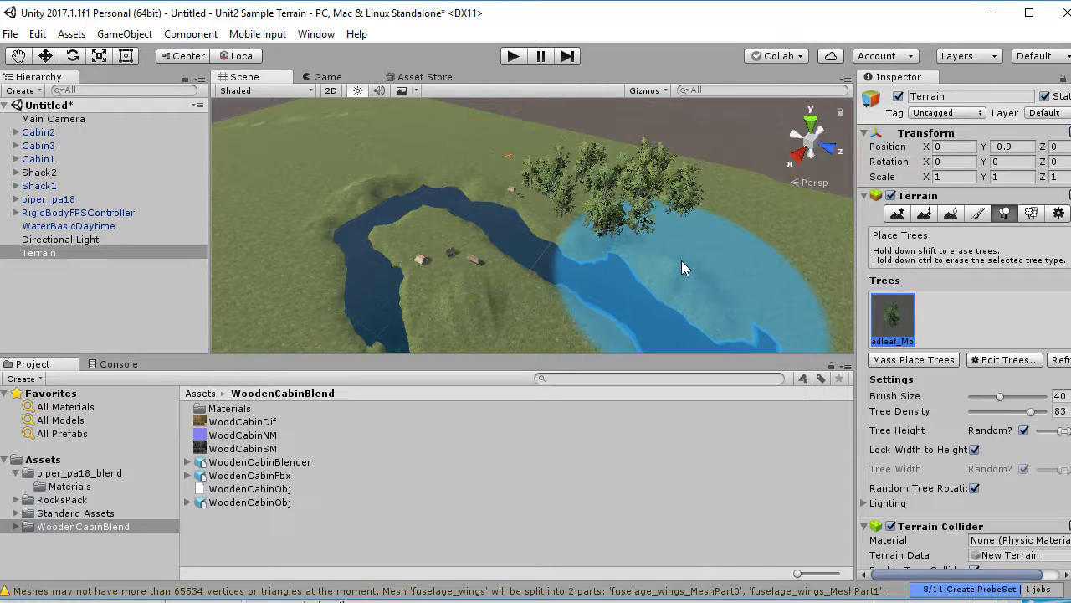
# - Paint a trial cluster of Broadleaf_Mobile trees beside the river and erase it
pyautogui.click(586, 197)
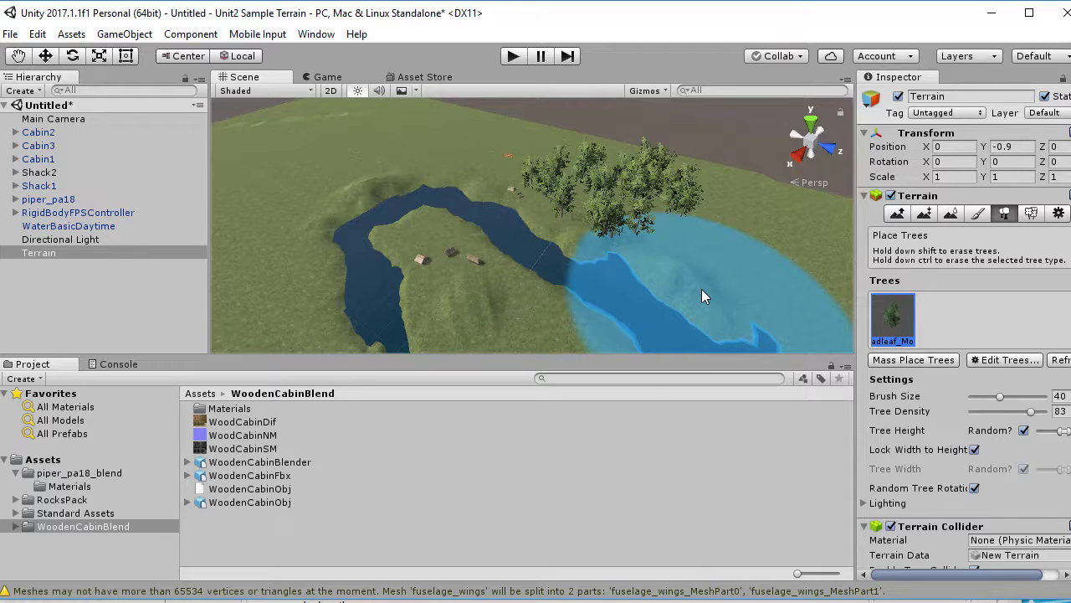
pyautogui.keyDown('shift'); pyautogui.click(625, 241); pyautogui.keyUp('shift')
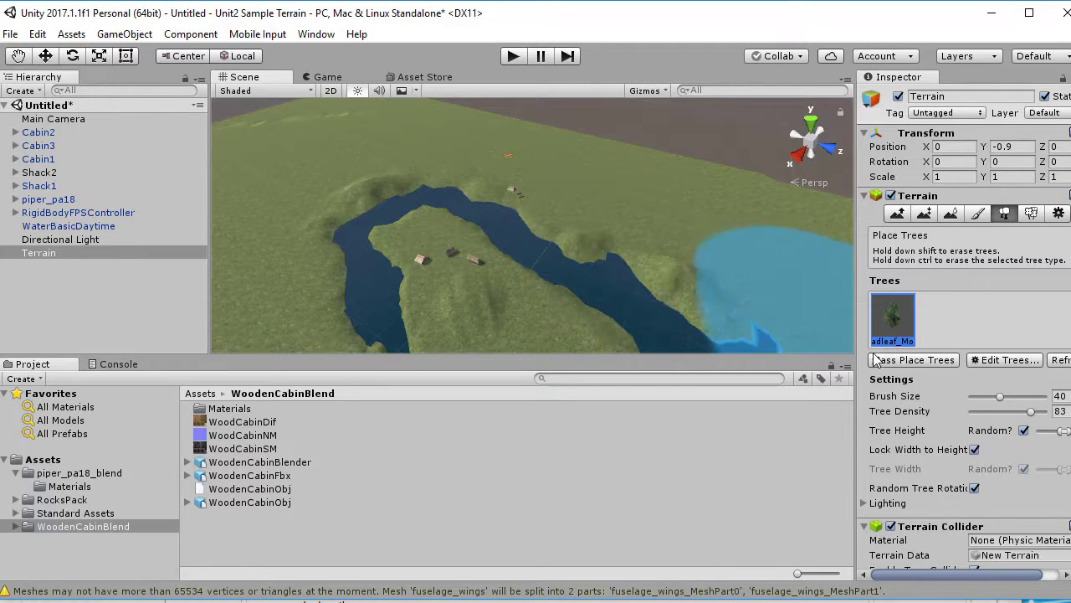
# - Paint scattered trees across the land beyond the river bend, using brush size 31, tree density 38 and a wider random height range
pyautogui.moveTo(1016, 410)
pyautogui.mouseDown()
pyautogui.moveTo(995, 411)
pyautogui.moveTo(994, 396)
pyautogui.mouseUp()
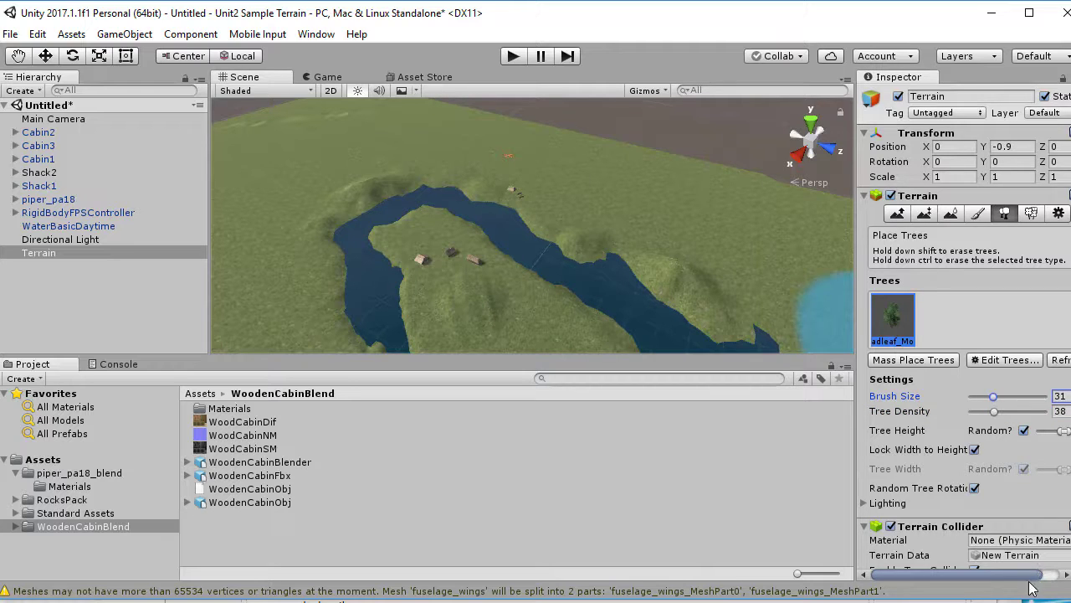
pyautogui.moveTo(1022, 576); pyautogui.dragTo(1043, 575)
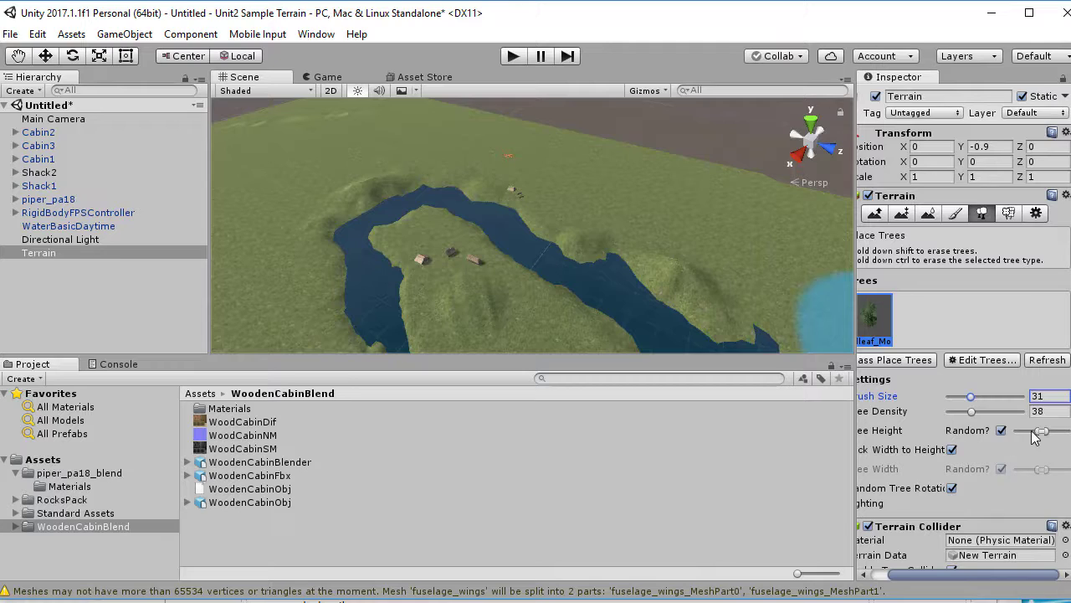
pyautogui.moveTo(1034, 434)
pyautogui.mouseDown()
pyautogui.moveTo(1023, 434)
pyautogui.moveTo(1047, 432)
pyautogui.mouseUp()
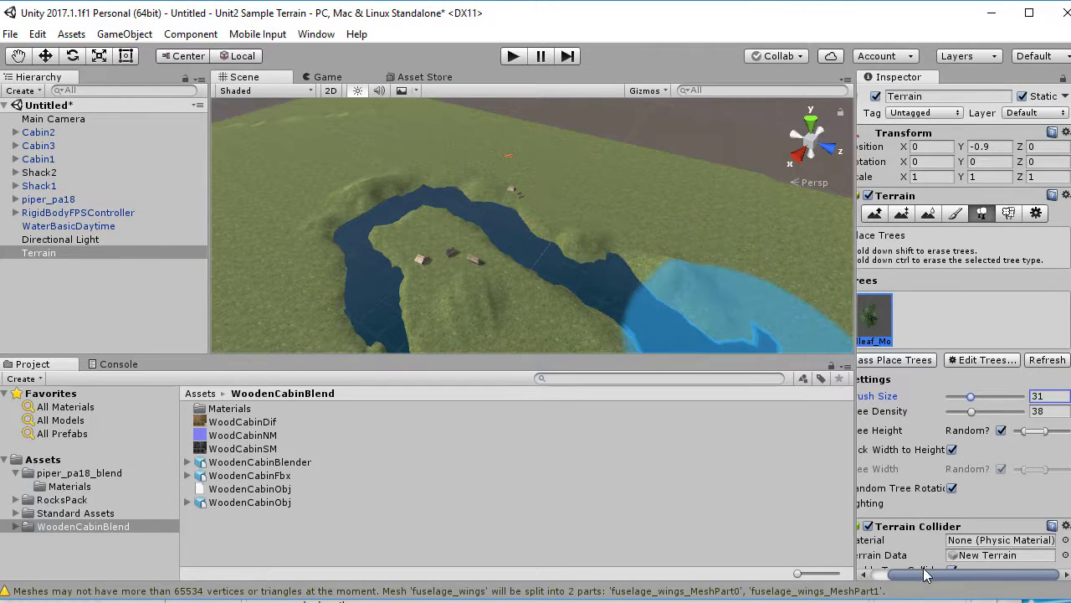
pyautogui.moveTo(927, 575); pyautogui.dragTo(900, 575)
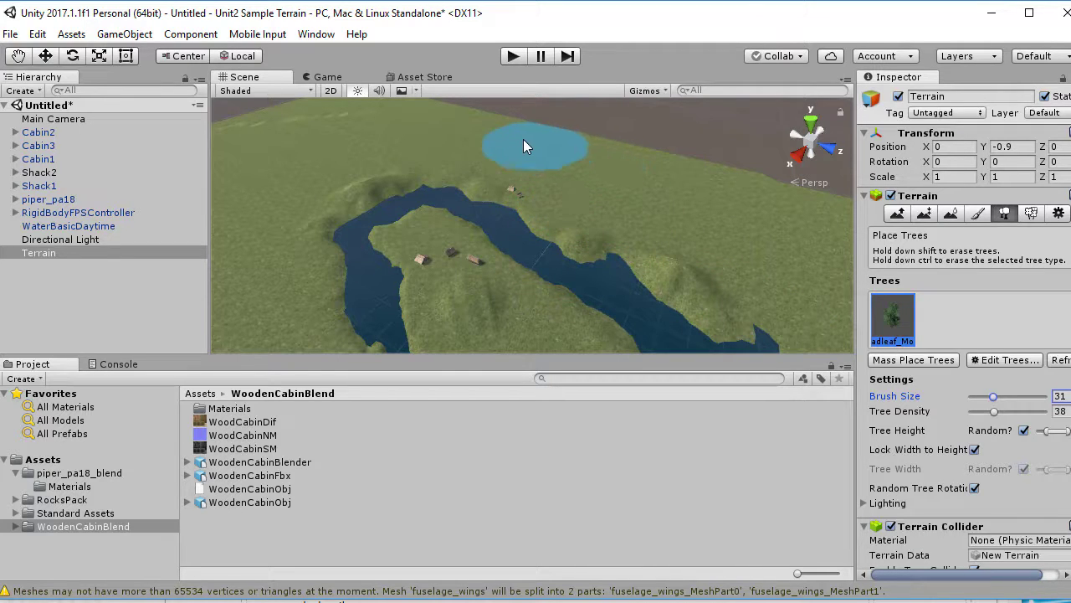
pyautogui.moveTo(414, 144)
pyautogui.mouseDown()
pyautogui.moveTo(465, 142)
pyautogui.moveTo(557, 165)
pyautogui.moveTo(609, 211)
pyautogui.moveTo(653, 212)
pyautogui.moveTo(663, 187)
pyautogui.mouseUp()
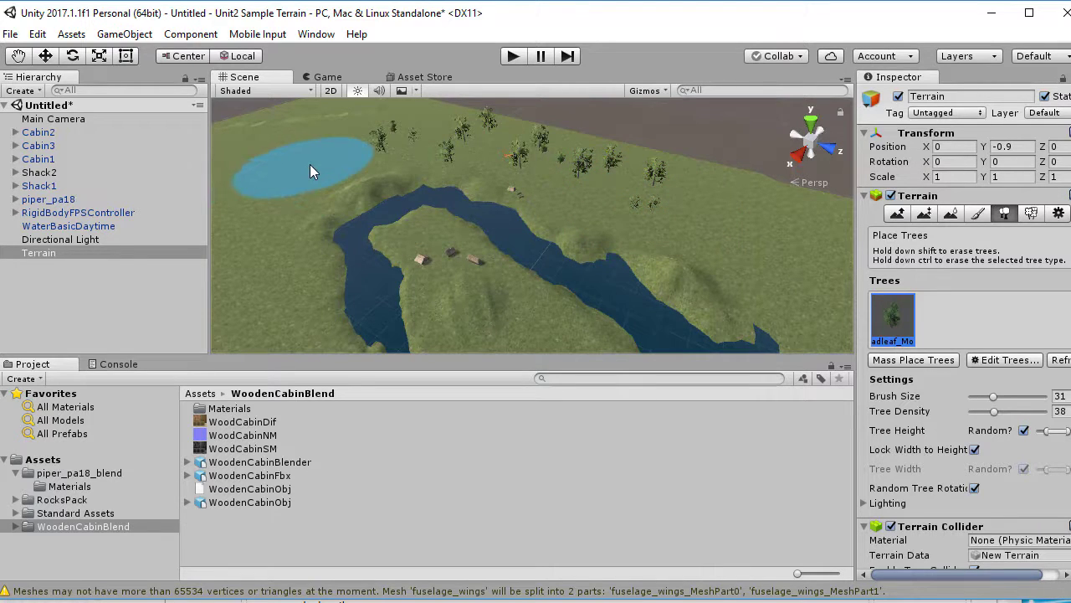
pyautogui.moveTo(310, 164); pyautogui.dragTo(325, 190)
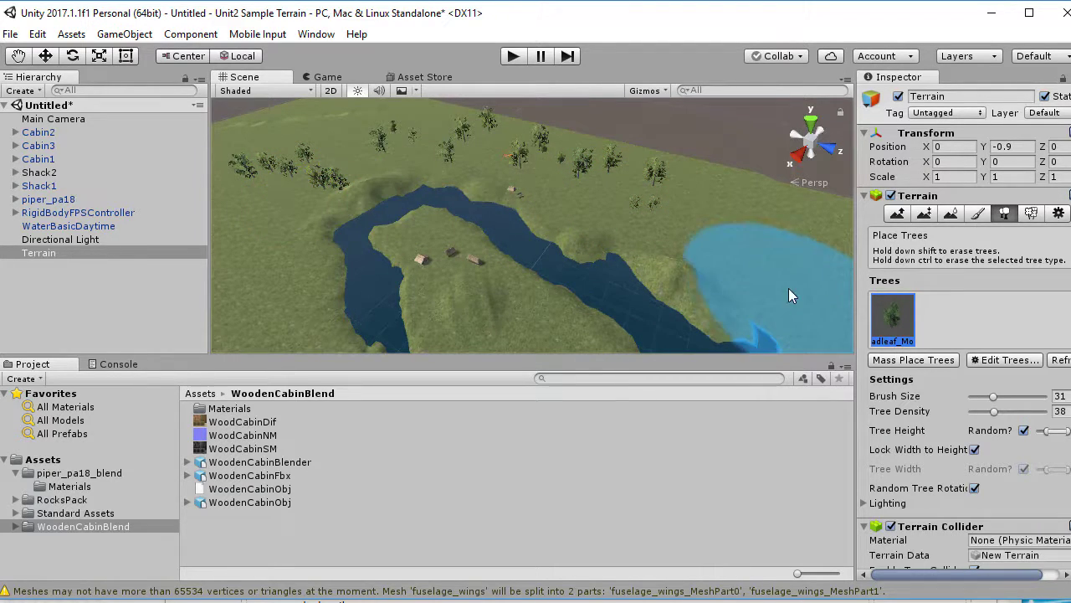
# - Add GrassFrond01AlbedoAlpha as a grass texture to the terrain's paintable details
pyautogui.click(1029, 215)
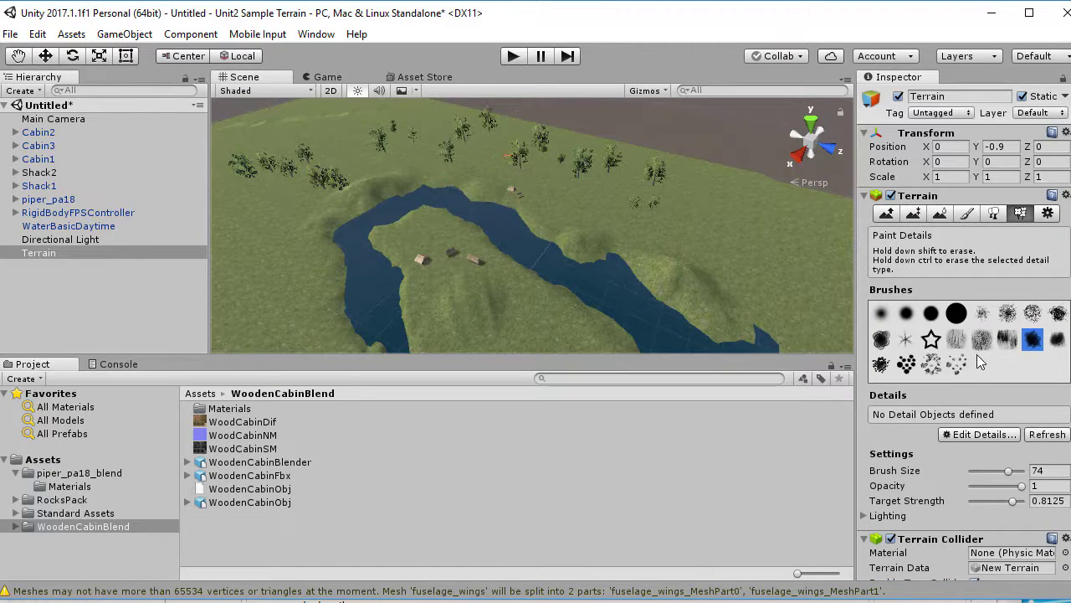
pyautogui.click(995, 437)
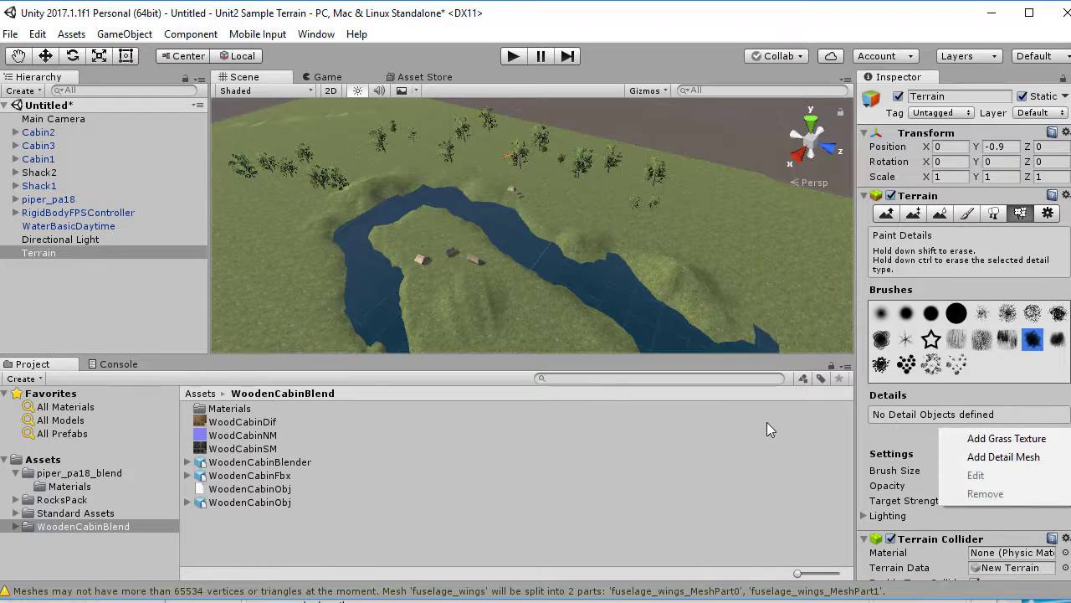
pyautogui.click(1007, 441)
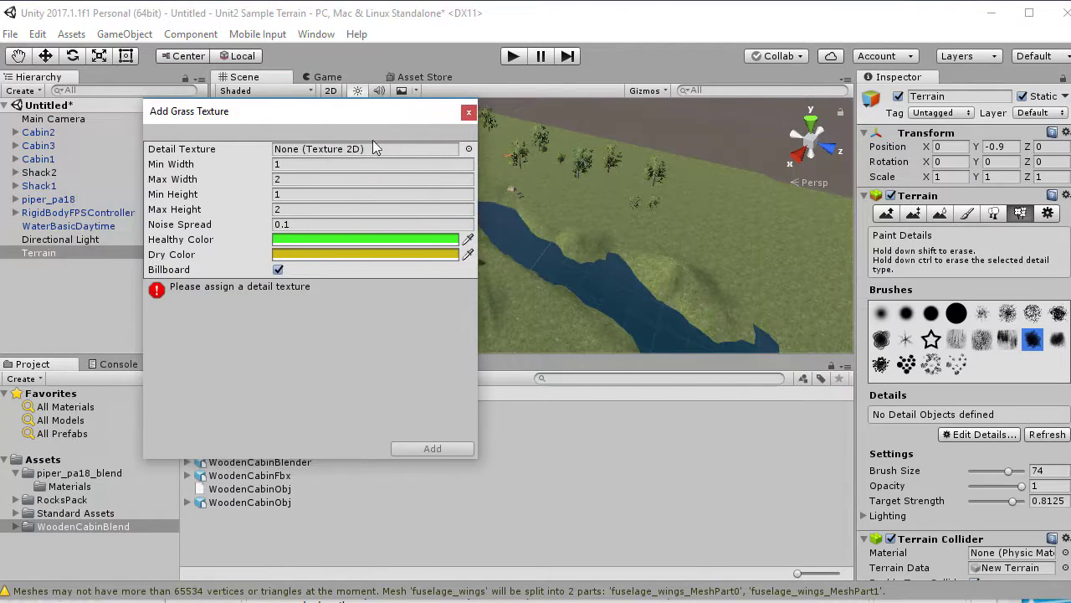
pyautogui.click(467, 151)
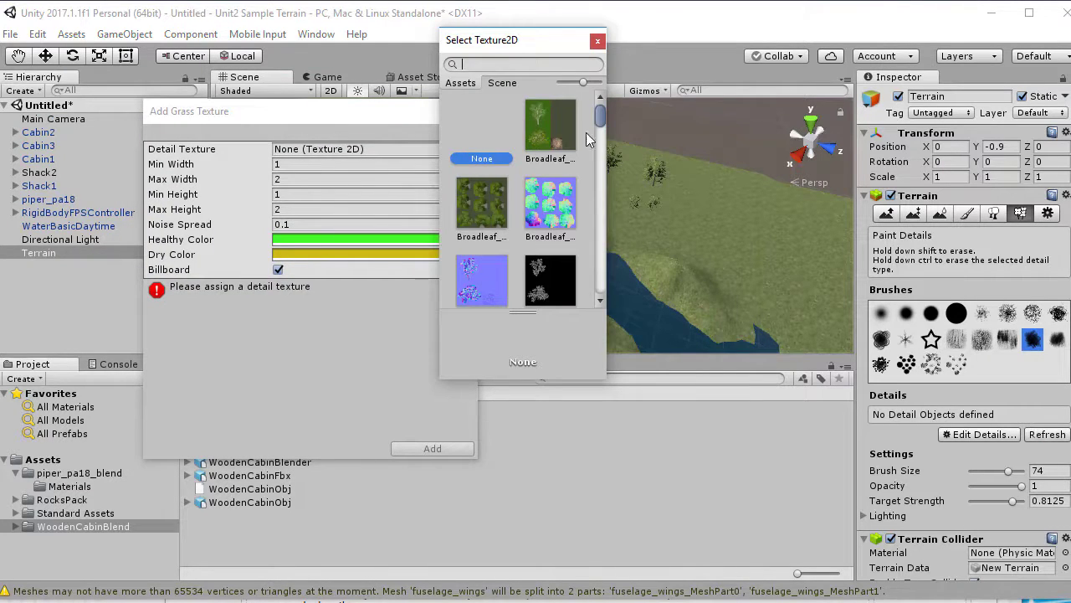
pyautogui.moveTo(601, 119); pyautogui.dragTo(589, 186)
pyautogui.scroll(-5, 590, 195)
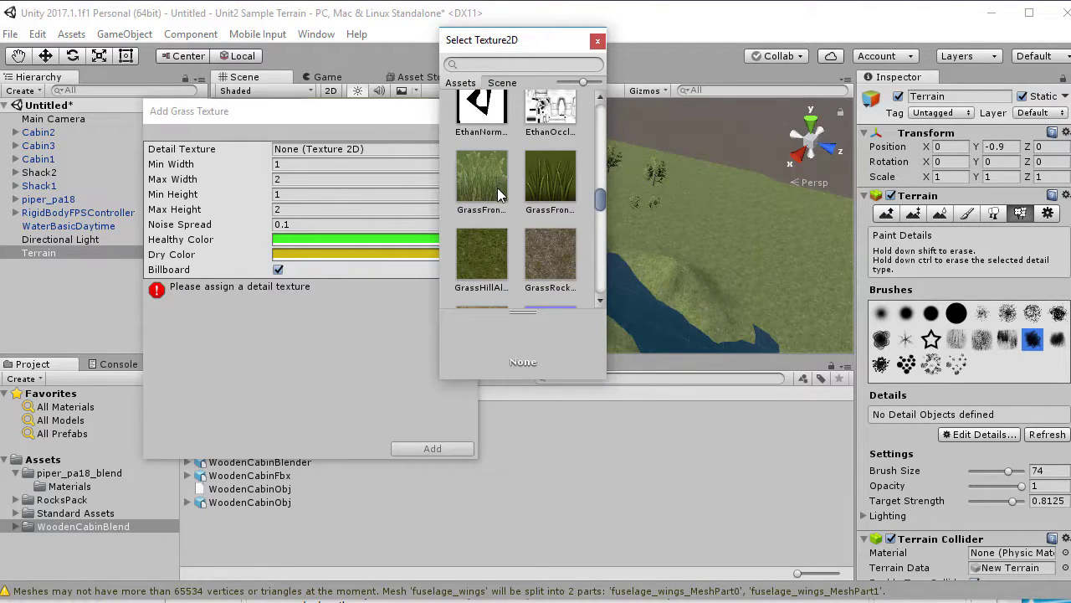
pyautogui.click(497, 194)
pyautogui.click(597, 40)
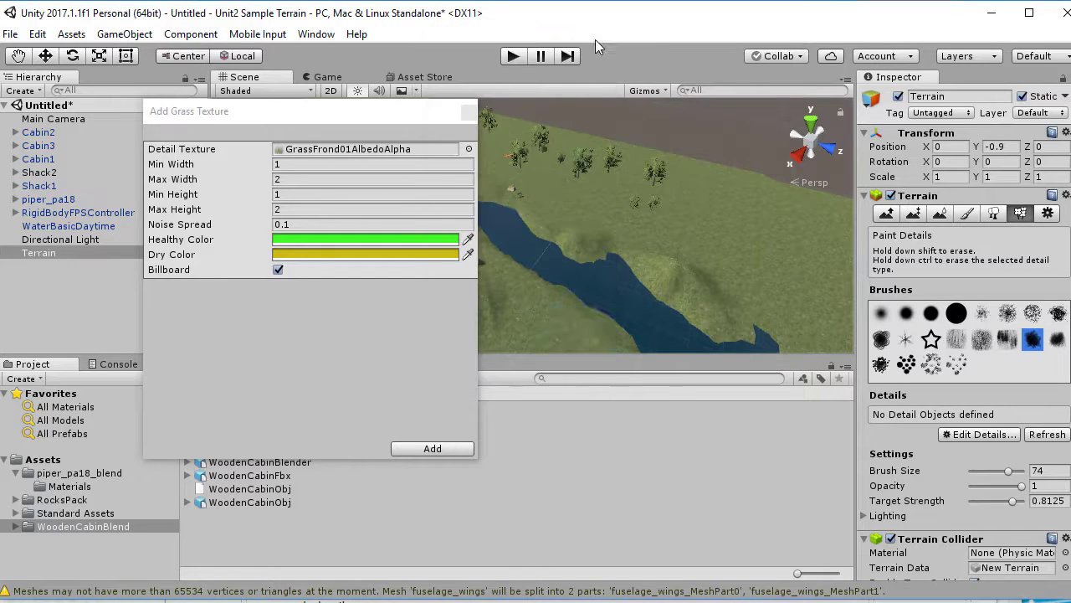
pyautogui.click(414, 449)
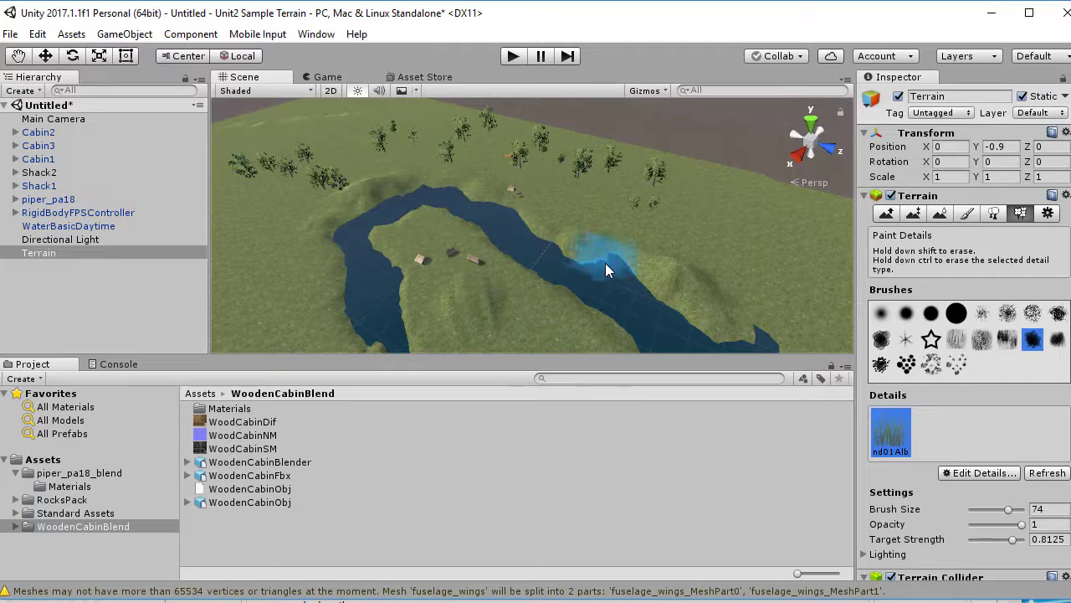
# - Try painting grass beside the river at opacity 1 and 0.2 with brush size 74, undoing each patch
pyautogui.press('Right')
pyautogui.press('Up')
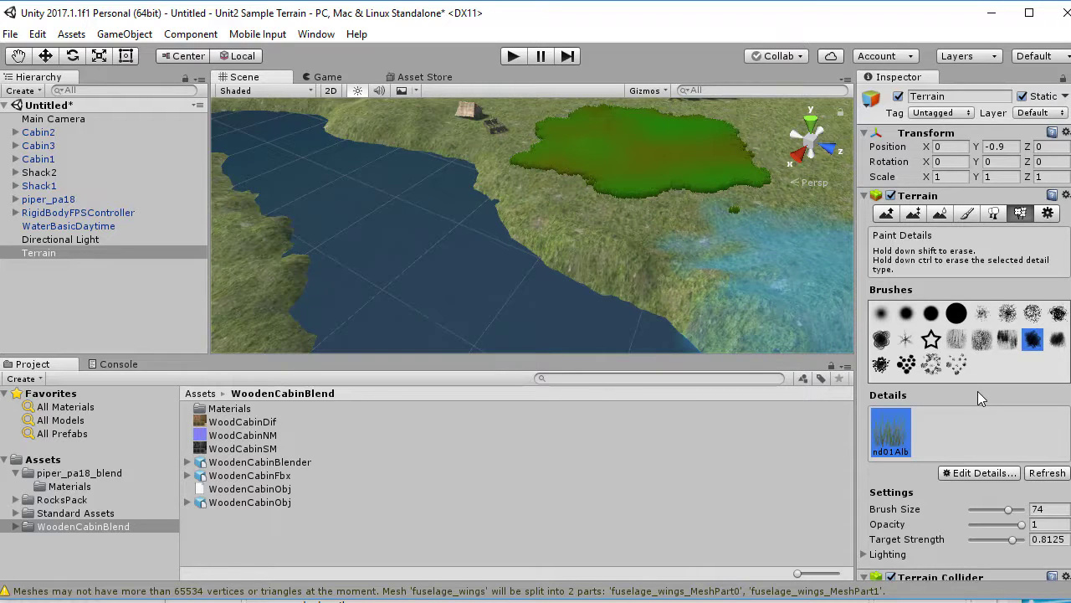
pyautogui.hotkey('ctrl', 'z')
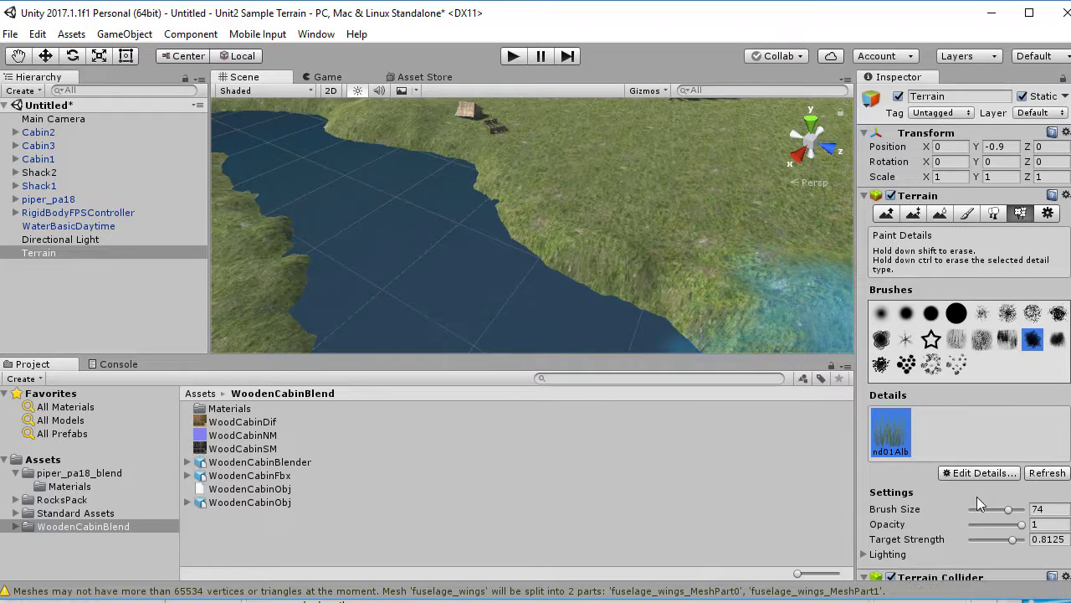
pyautogui.moveTo(991, 523); pyautogui.dragTo(981, 524)
pyautogui.click(654, 193)
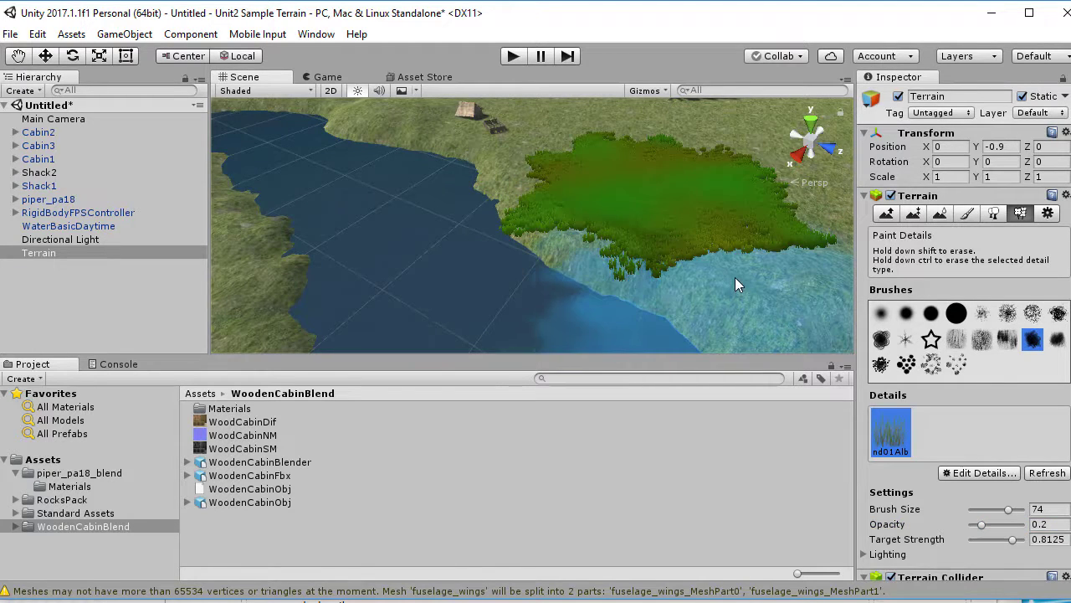
pyautogui.hotkey('ctrl', 'z')
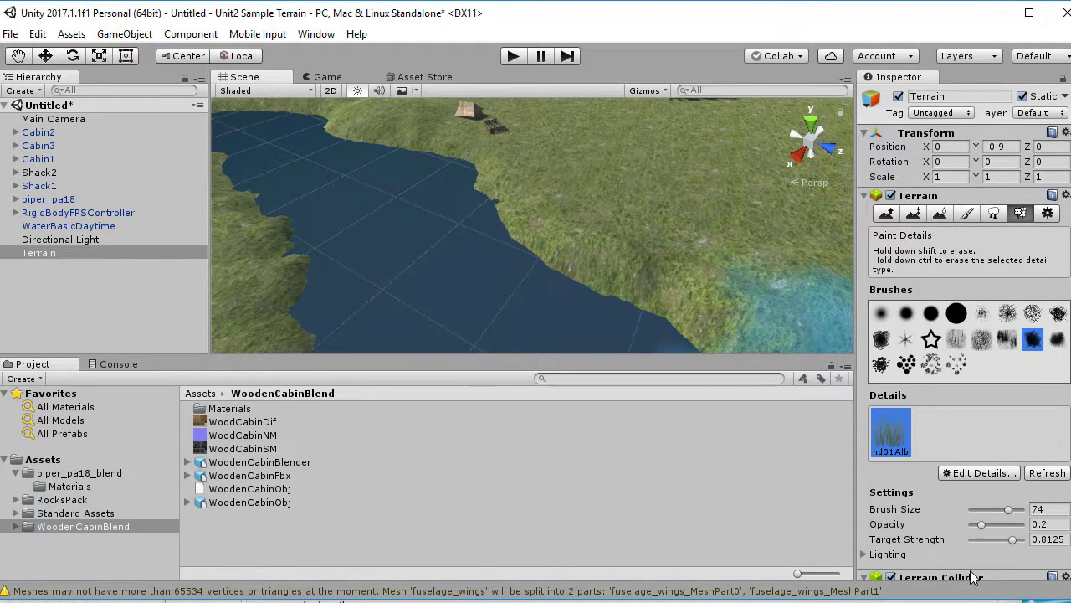
# - Paint a sparse grass patch on the riverbank near the shacks, using brush size 36, opacity 0.03 and target strength 0.25
pyautogui.click(983, 539)
pyautogui.click(974, 525)
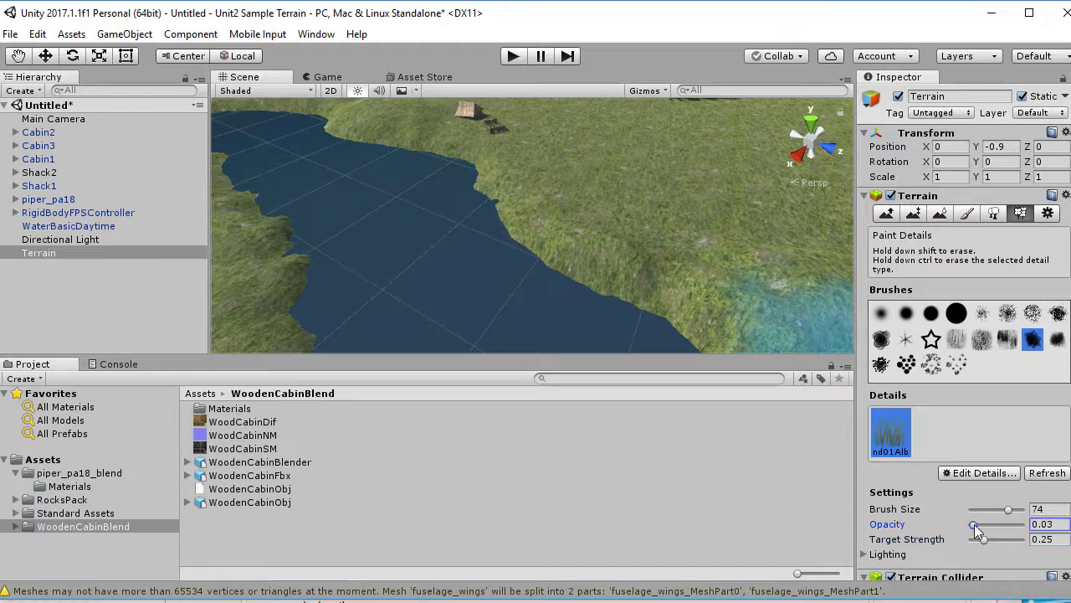
pyautogui.click(990, 510)
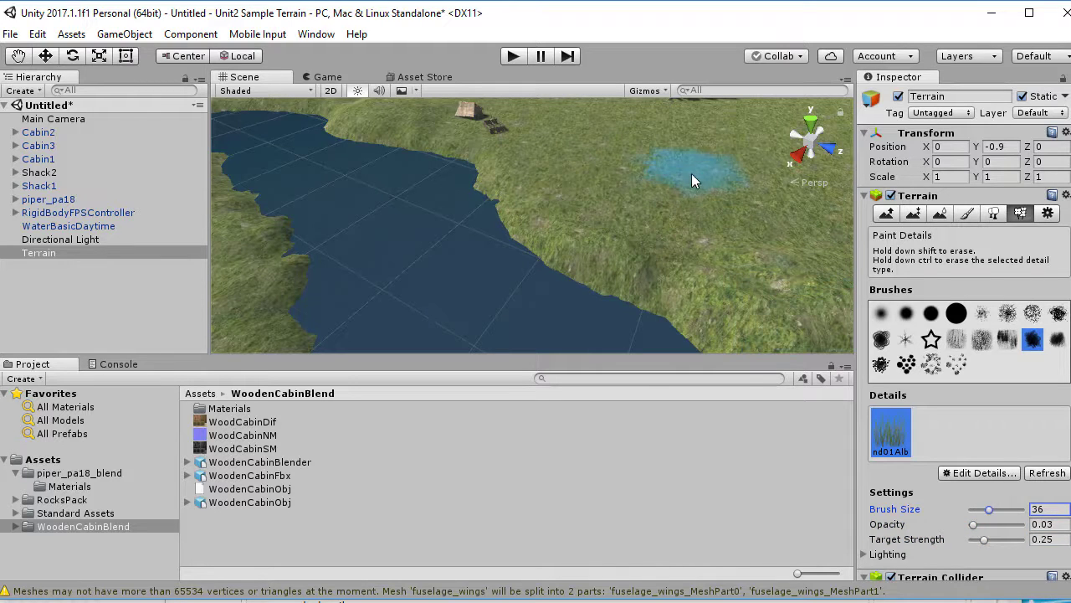
pyautogui.moveTo(691, 173)
pyautogui.mouseDown()
pyautogui.moveTo(606, 212)
pyautogui.moveTo(615, 222)
pyautogui.mouseUp()
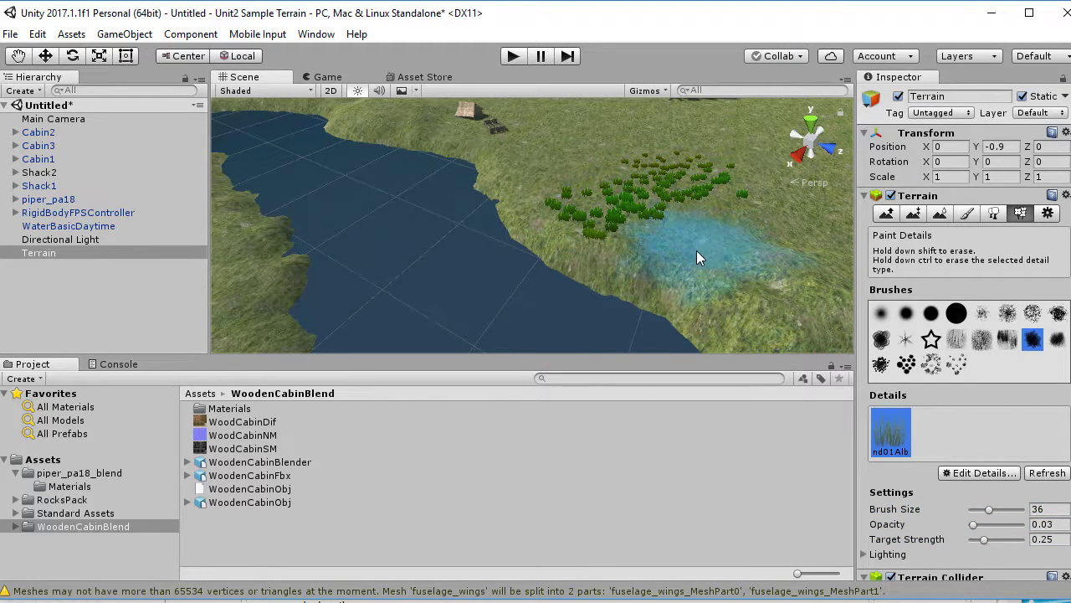
# - Move the RigidBodyFPSController across the river to the trees near the shacks, at about X 66.3, Z 268.6
pyautogui.scroll(-5, 619, 265)
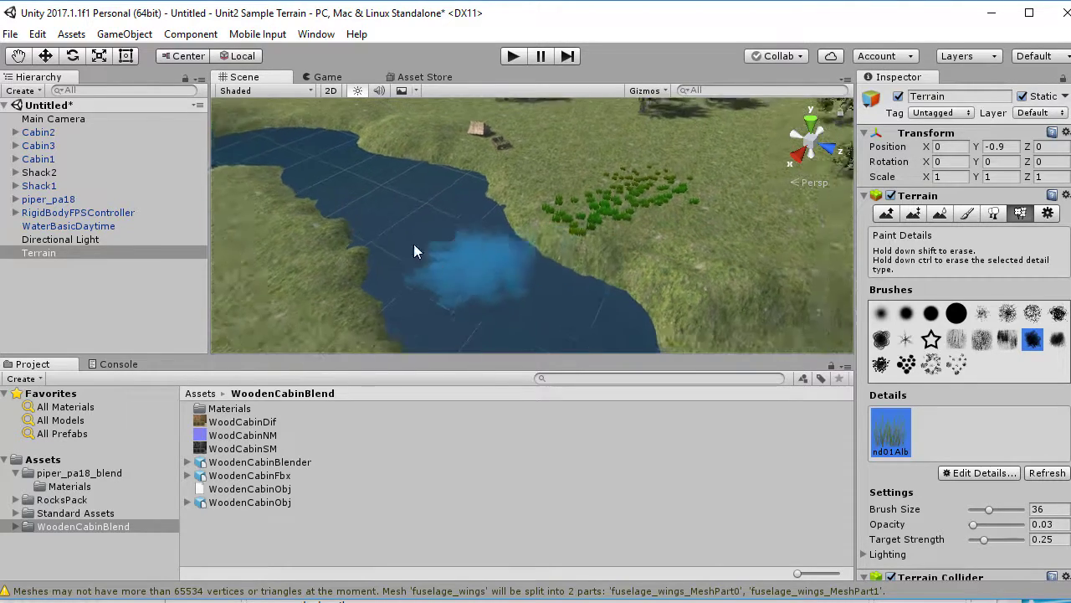
pyautogui.scroll(-3, 219, 171)
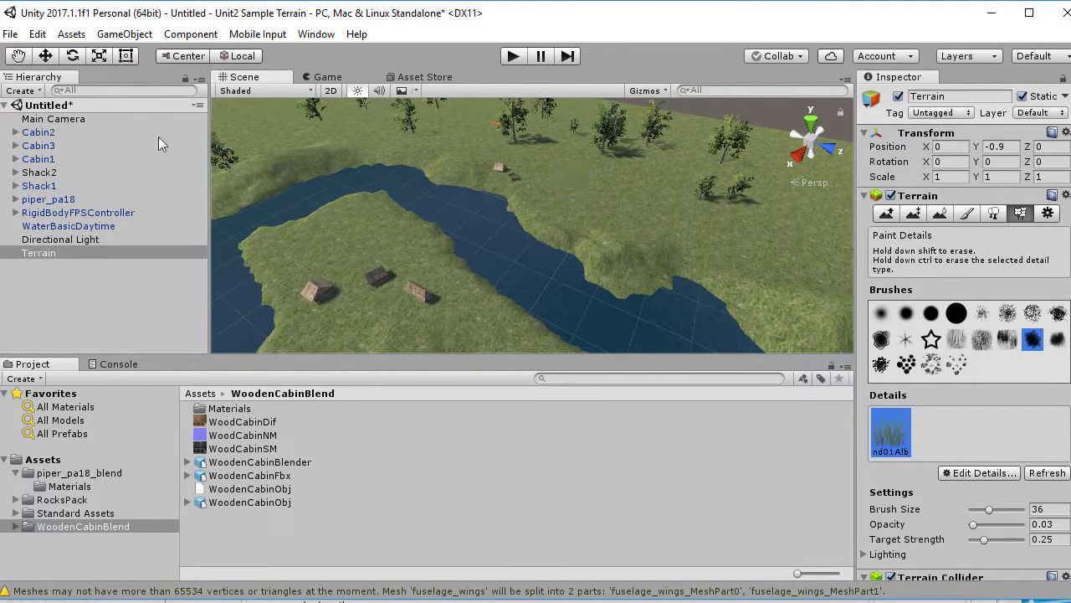
pyautogui.click(45, 212)
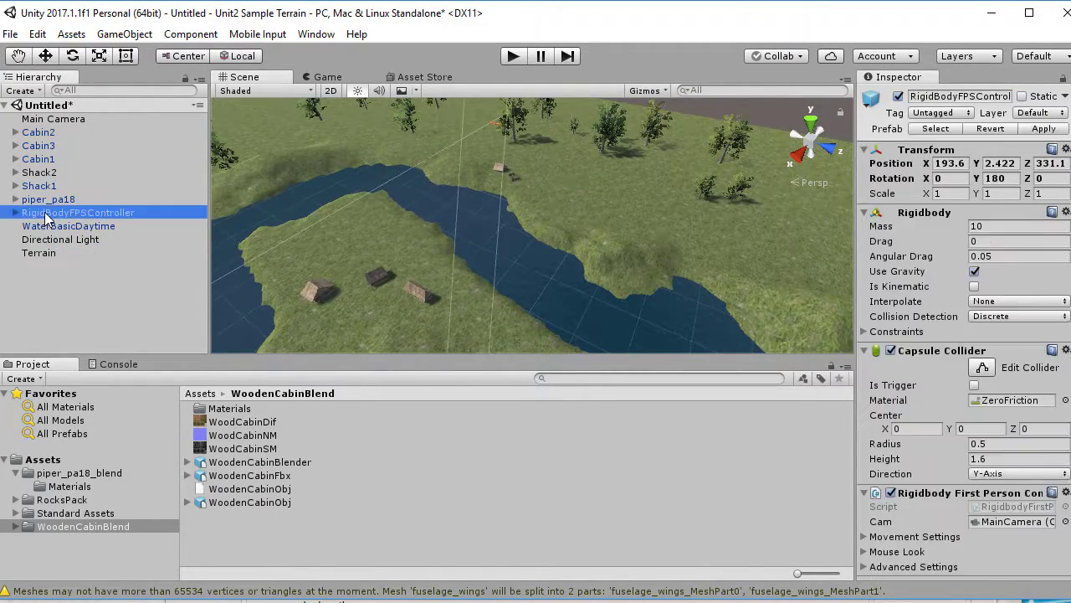
pyautogui.doubleClick(58, 214)
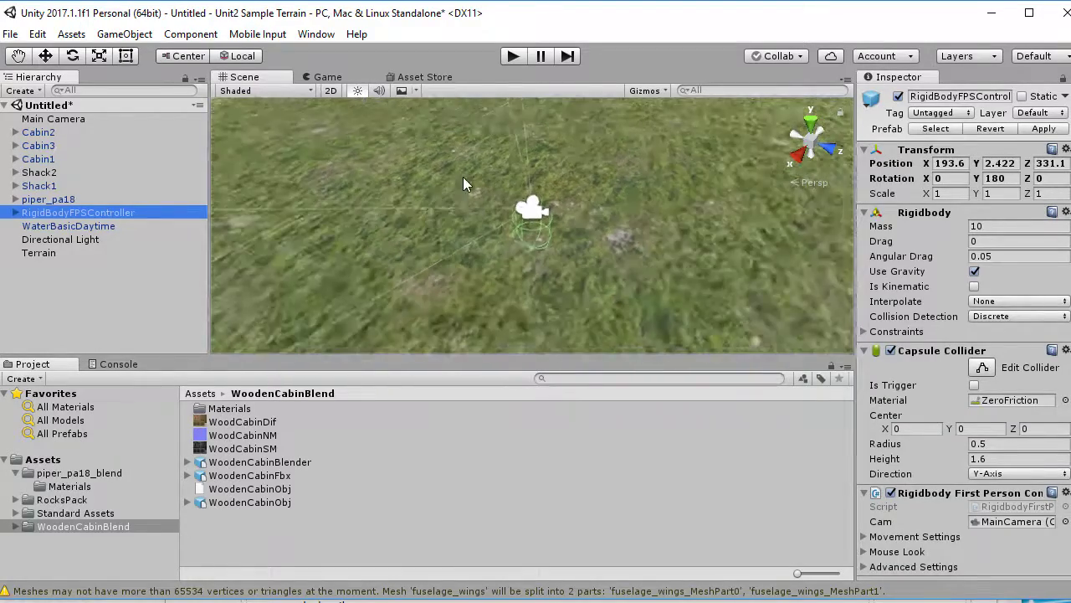
pyautogui.scroll(-10, 520, 175)
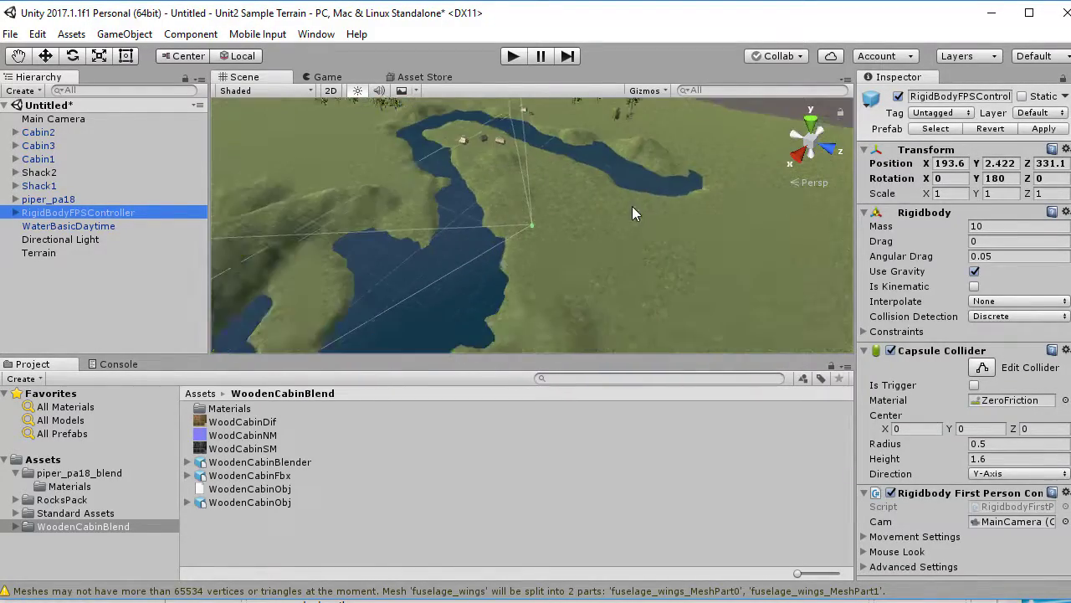
pyautogui.scroll(-3, 517, 171)
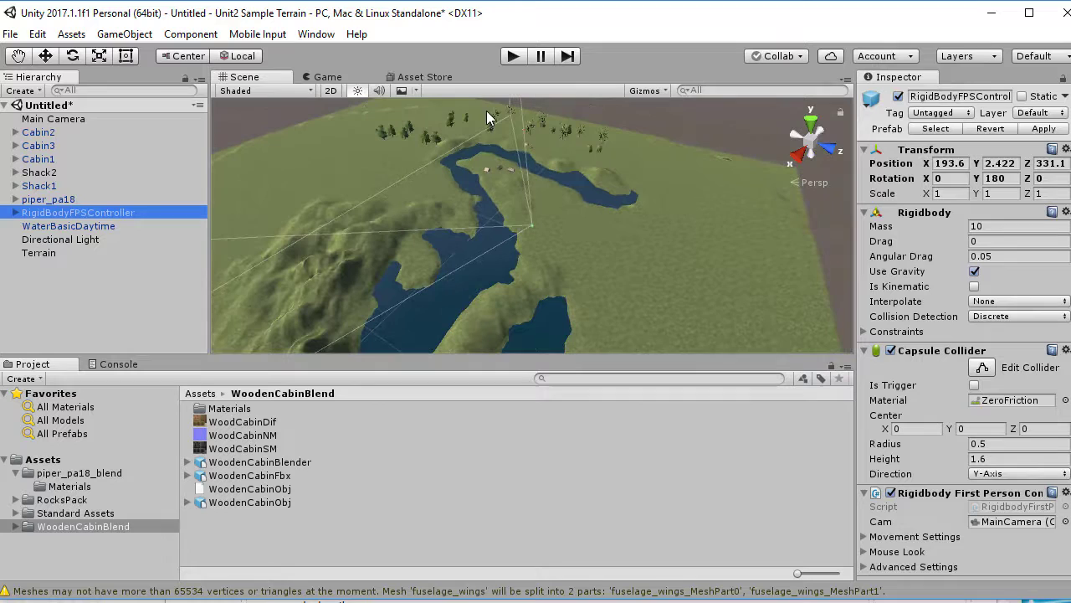
pyautogui.click(810, 123)
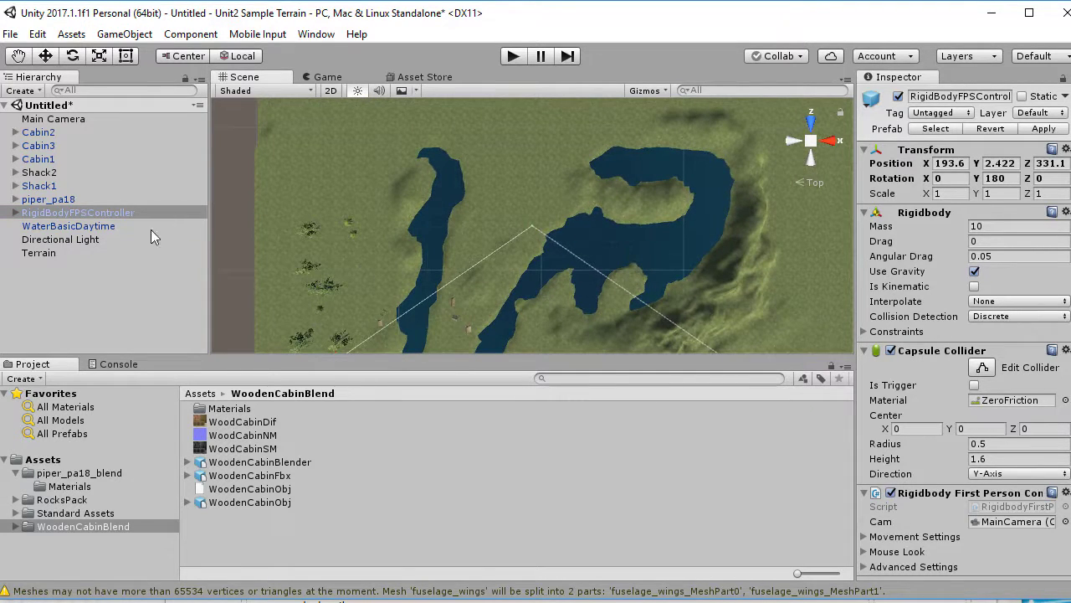
pyautogui.click(45, 55)
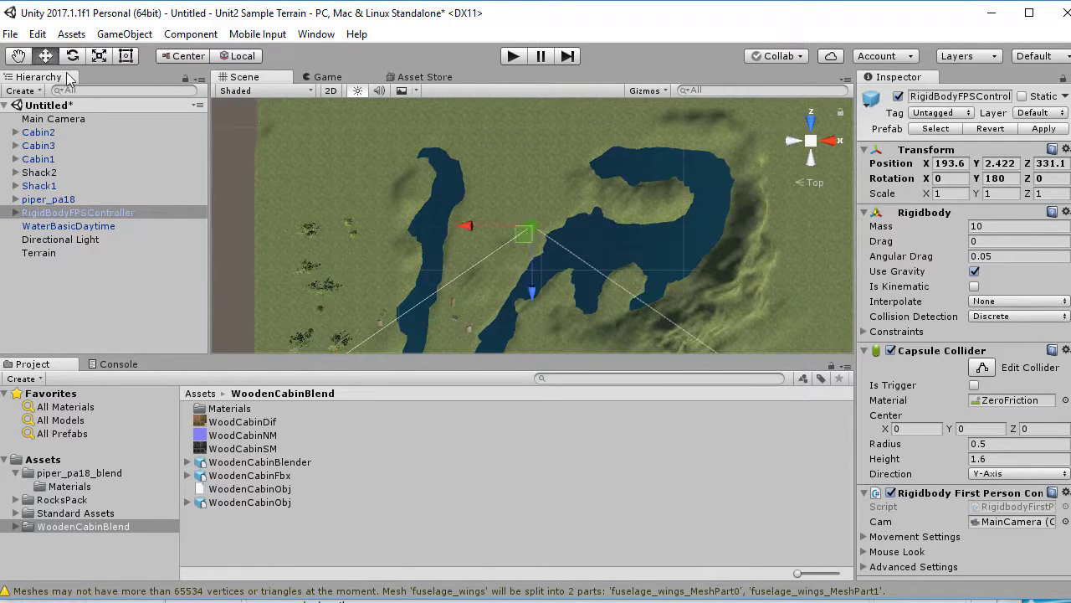
pyautogui.moveTo(492, 231); pyautogui.dragTo(362, 312)
pyautogui.scroll(-2, 367, 307)
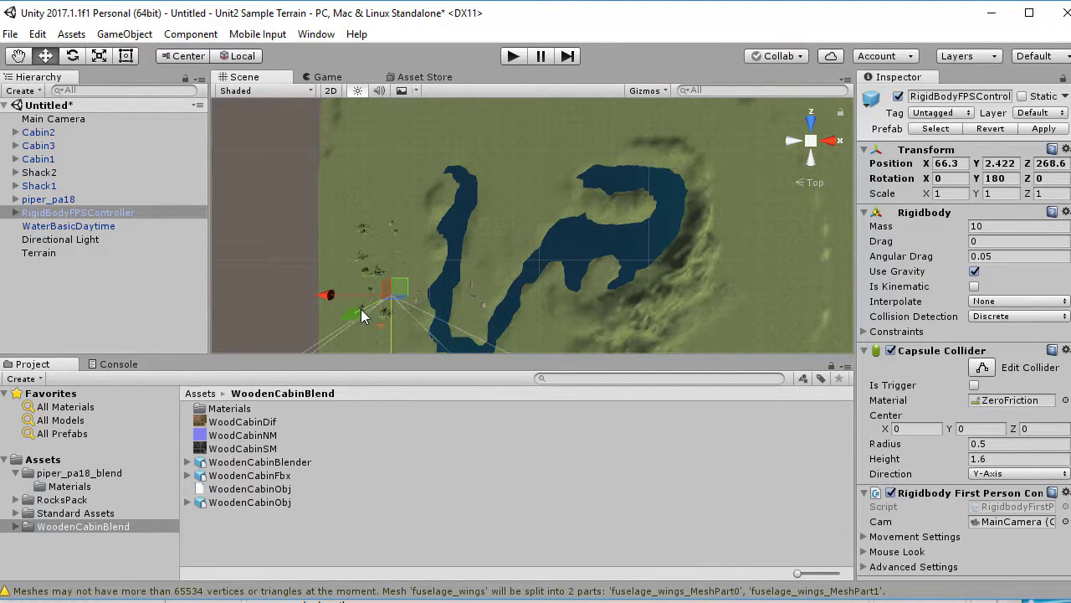
# - Raise the RigidBodyFPSController to about Y 2.65 and move it beside the crashed airplane, at about Z 246.3
pyautogui.doubleClick(88, 212)
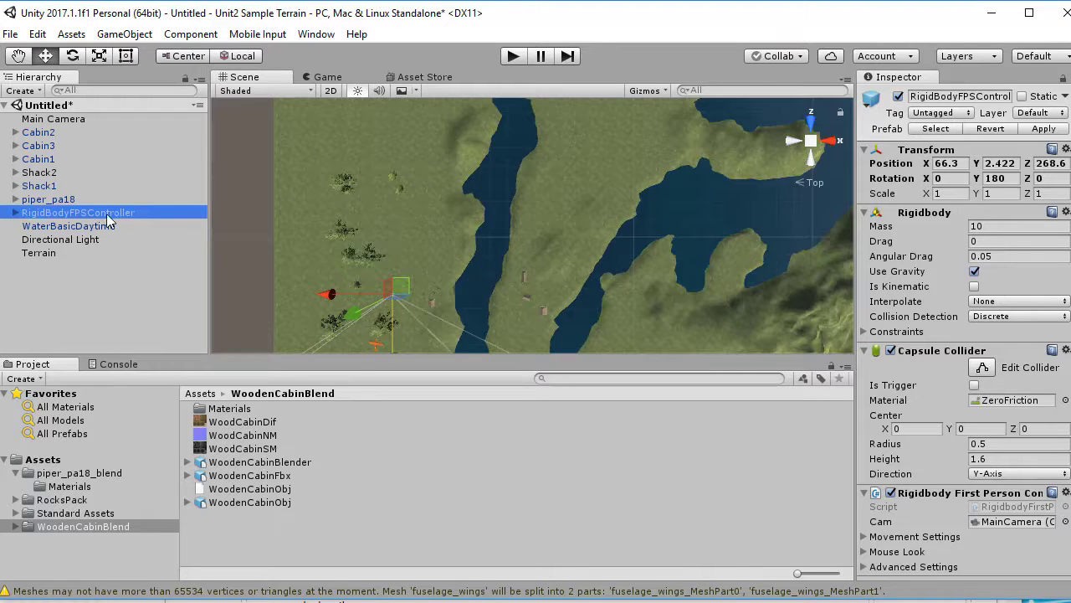
pyautogui.scroll(-3, 623, 220)
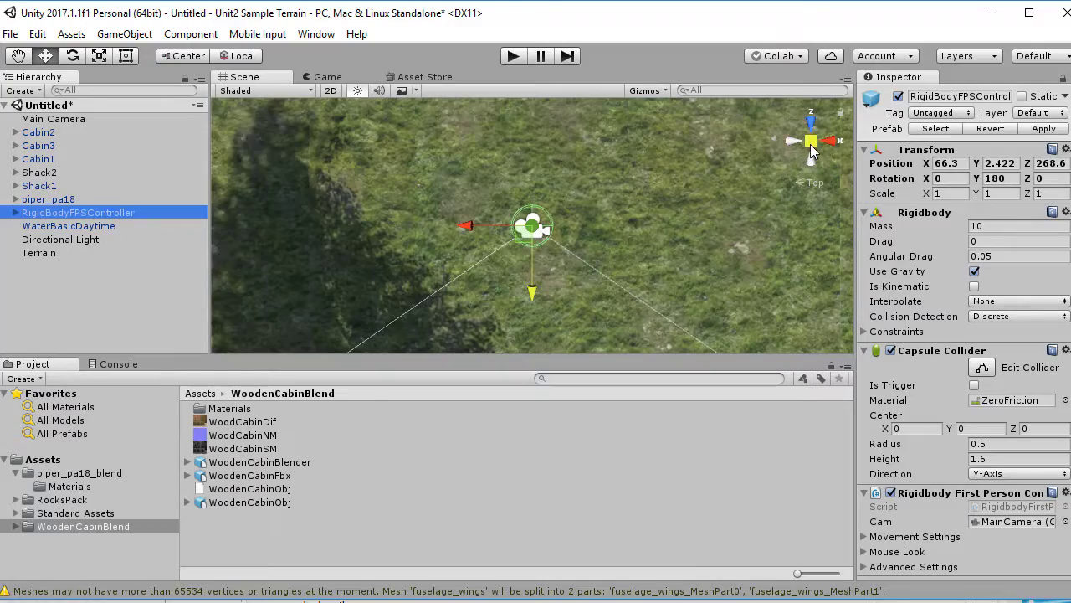
pyautogui.scroll(2, 630, 265)
pyautogui.keyDown('alt'); pyautogui.moveTo(648, 252); pyautogui.dragTo(595, 188); pyautogui.keyUp('alt')
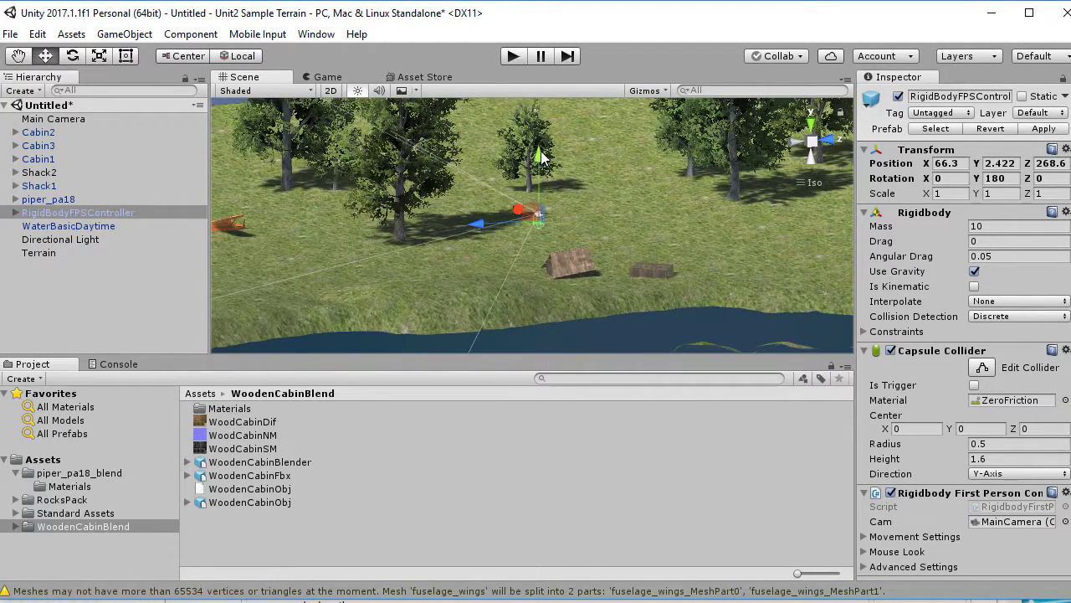
pyautogui.moveTo(541, 157); pyautogui.dragTo(541, 149)
pyautogui.moveTo(473, 225); pyautogui.dragTo(248, 236)
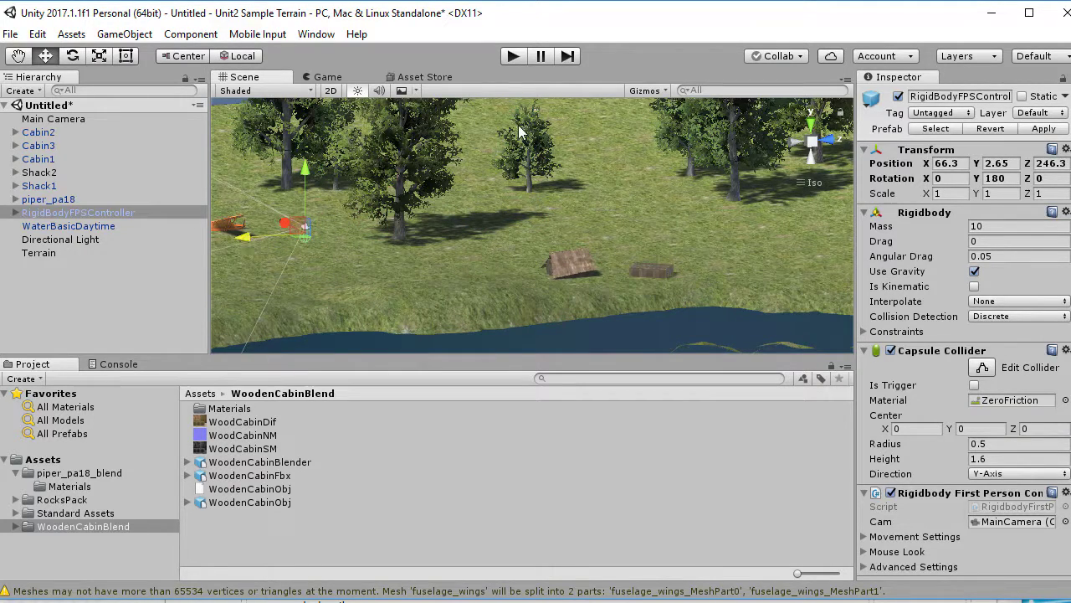
# - Playtest the scene by walking from the crashed airplane past the shacks to the riverside grass and looking back, and end the playtest
pyautogui.click(510, 56)
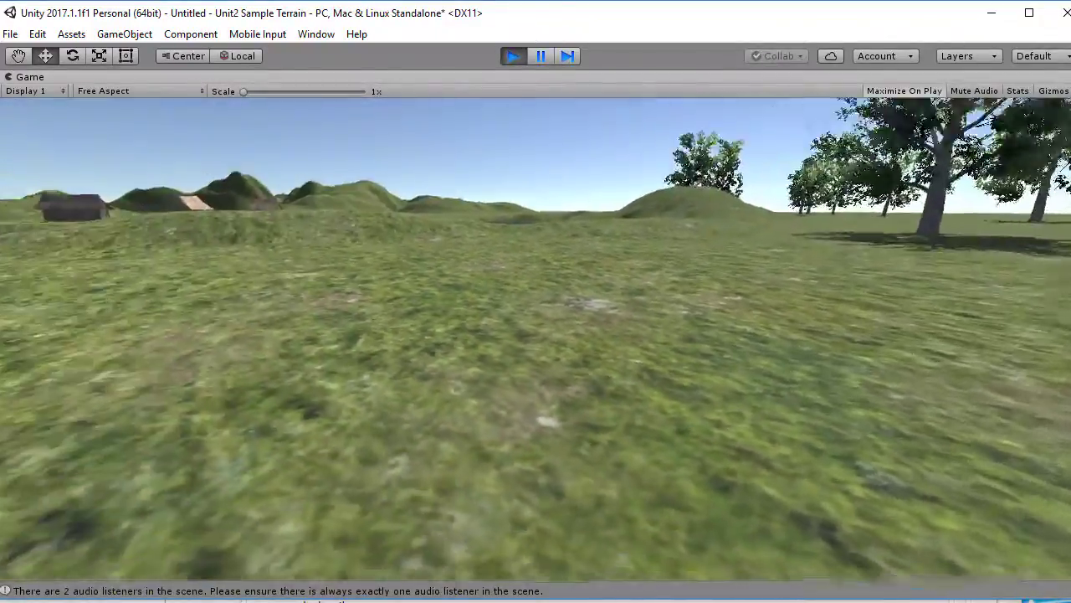
pyautogui.press('w')
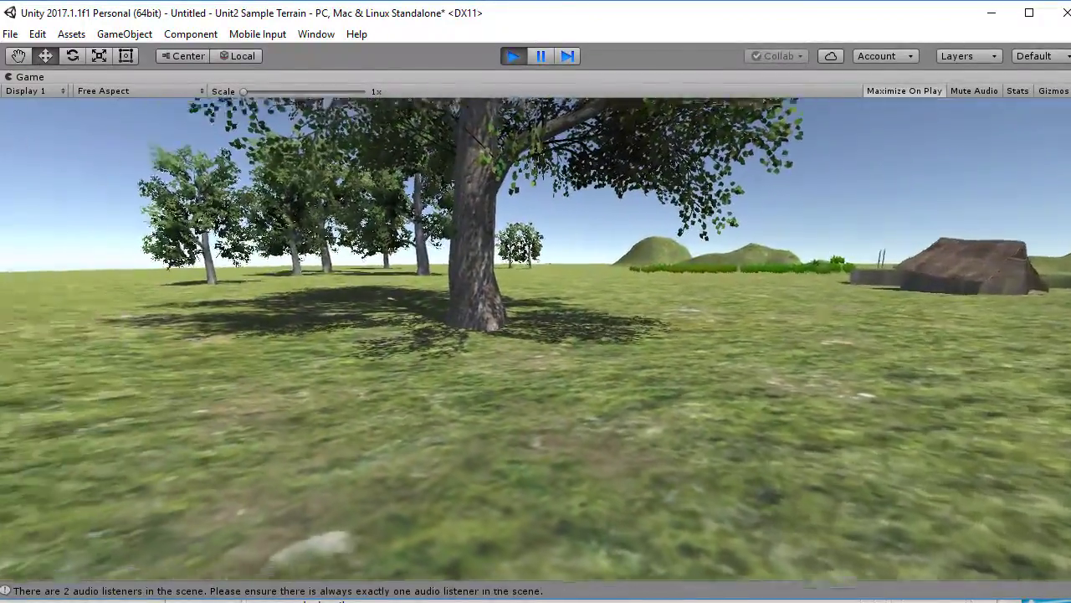
pyautogui.press('w')
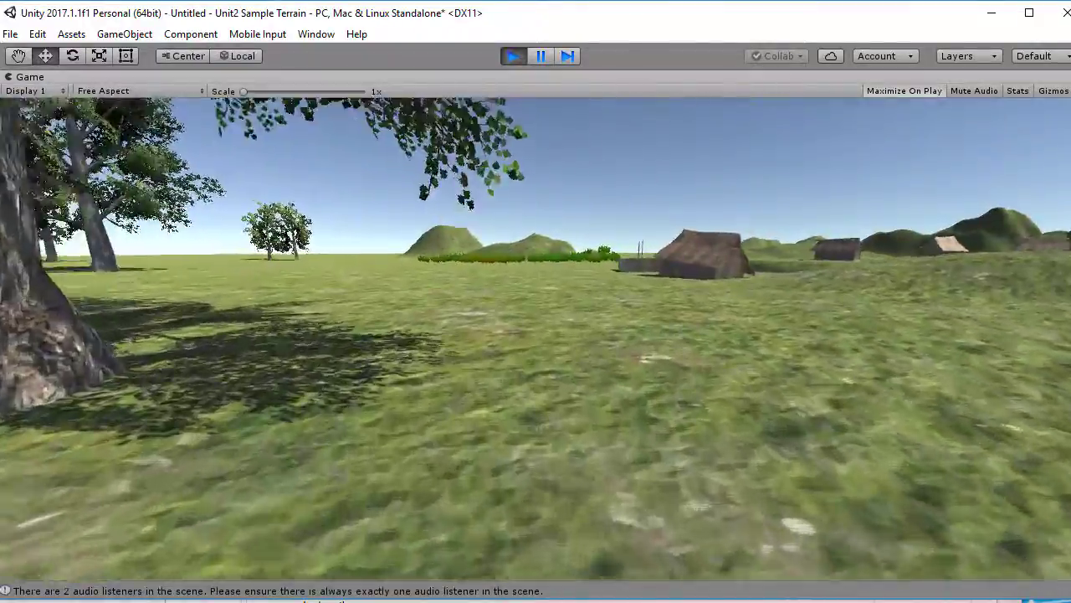
pyautogui.press('w')
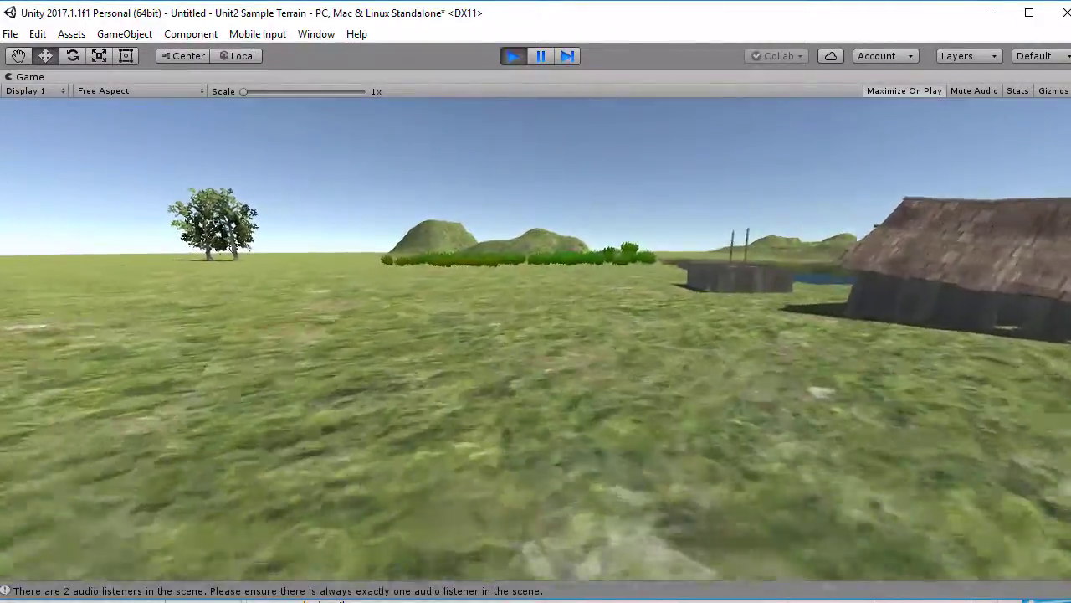
pyautogui.press('w')
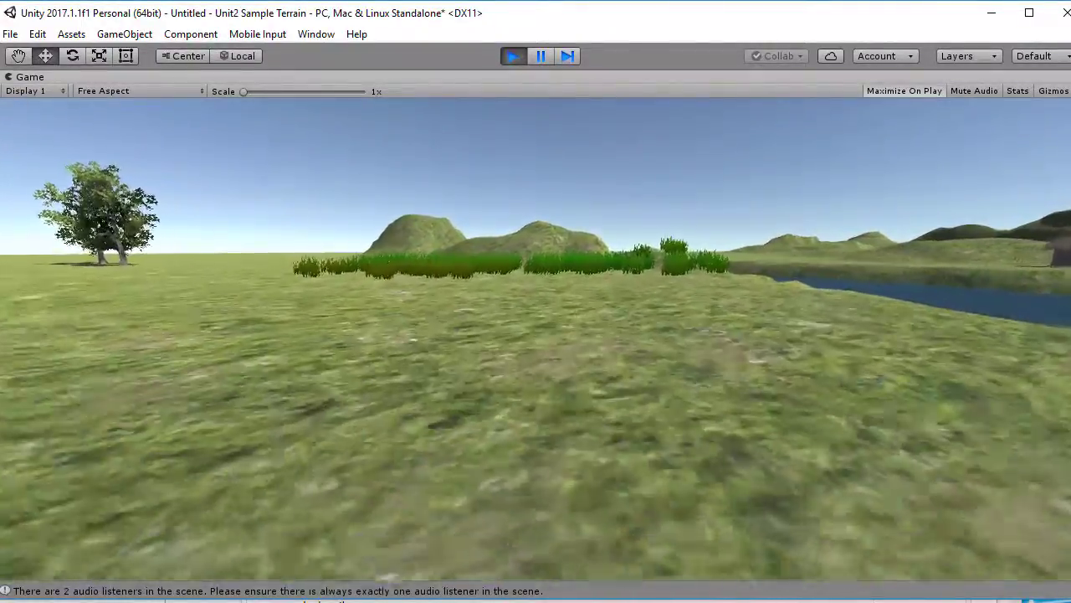
pyautogui.press('w')
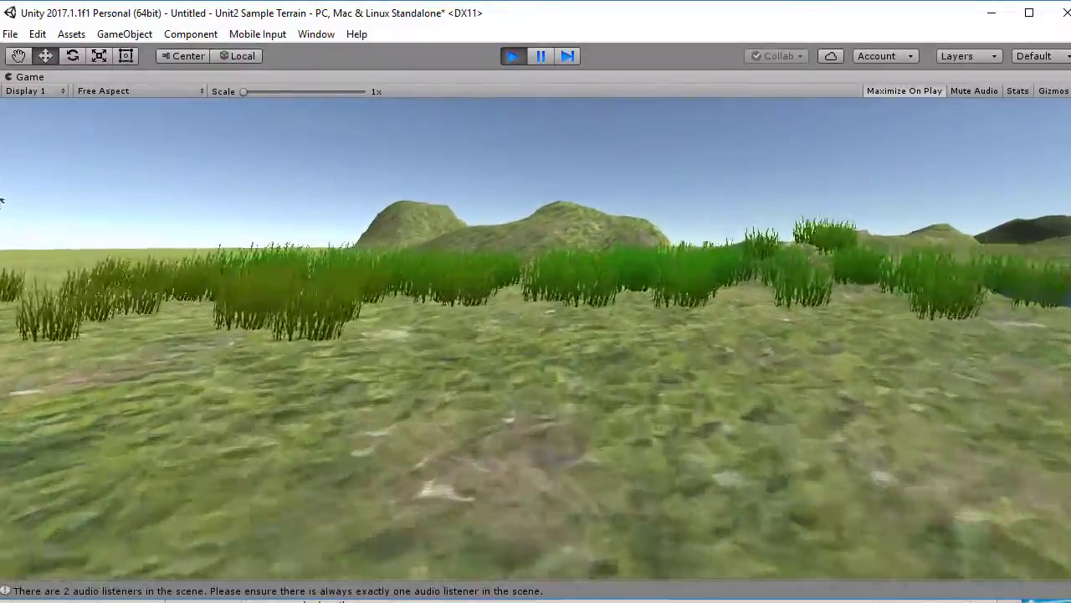
pyautogui.press('w')
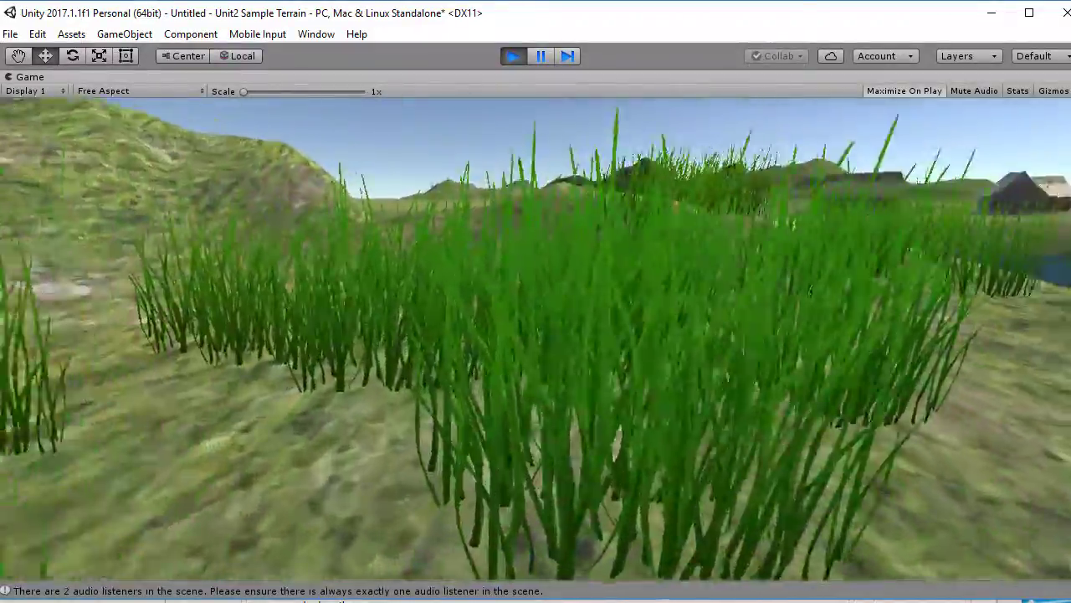
pyautogui.press('w')
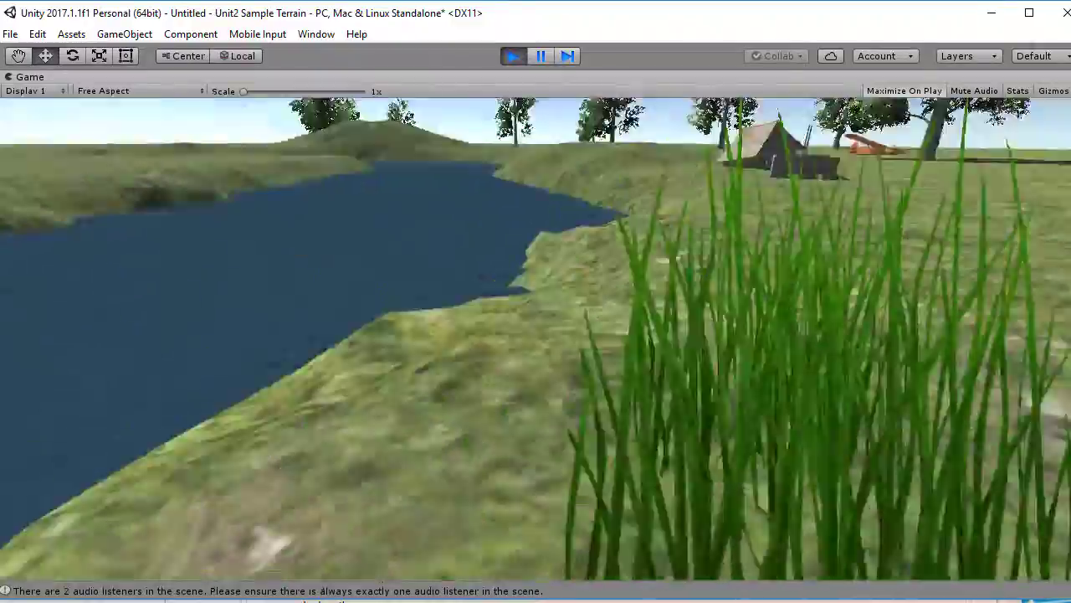
pyautogui.press('w')
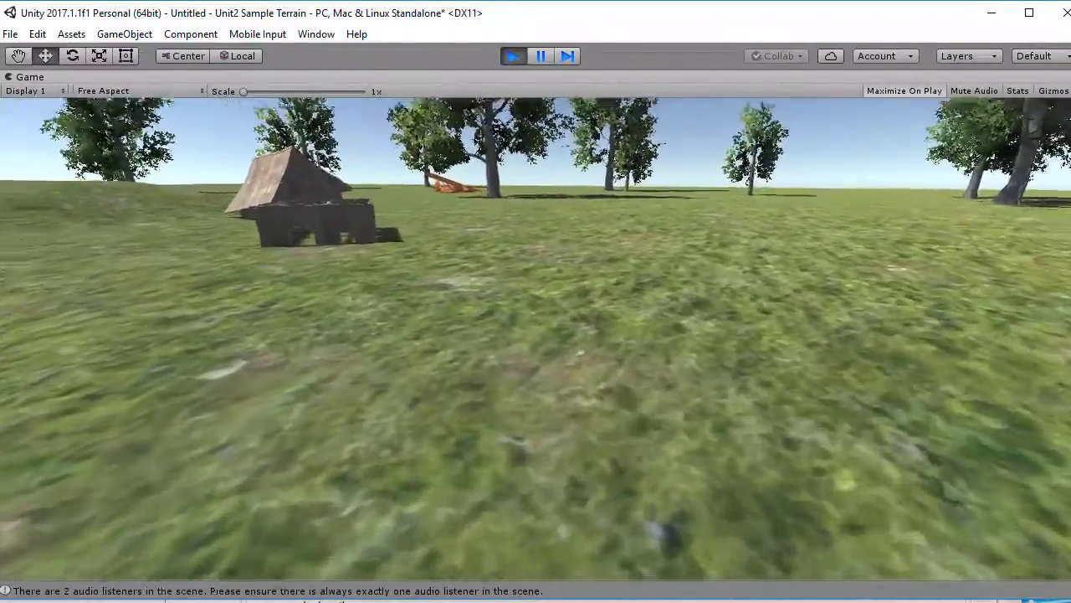
pyautogui.press('w')
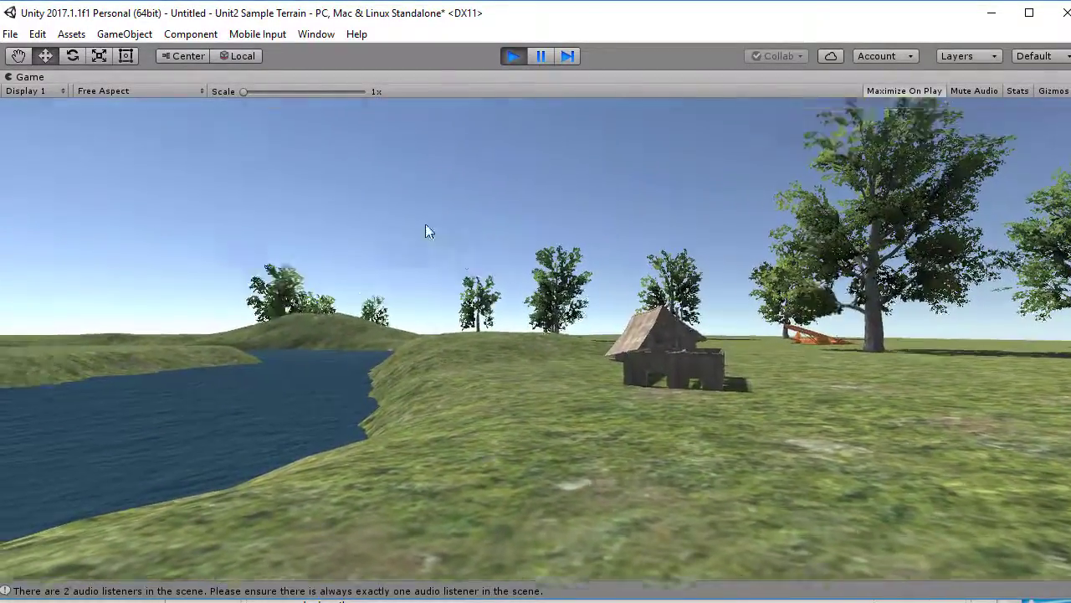
pyautogui.click(513, 56)
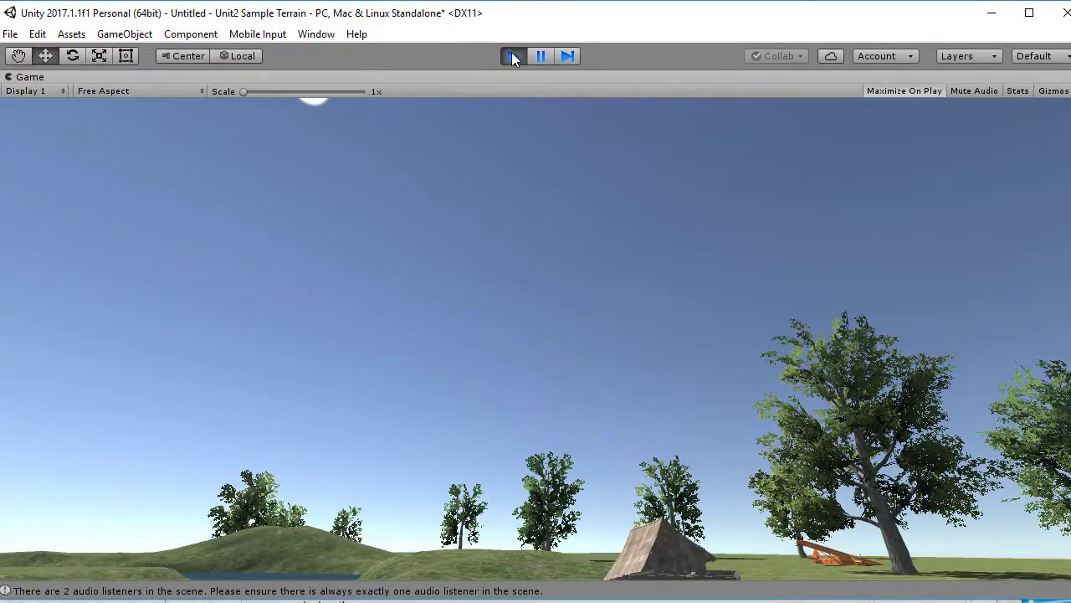
# - Switch to the browser to review the Participation 2: Terrain assignment requirements, and return to Unity
pyautogui.scroll(-3, 524, 229)
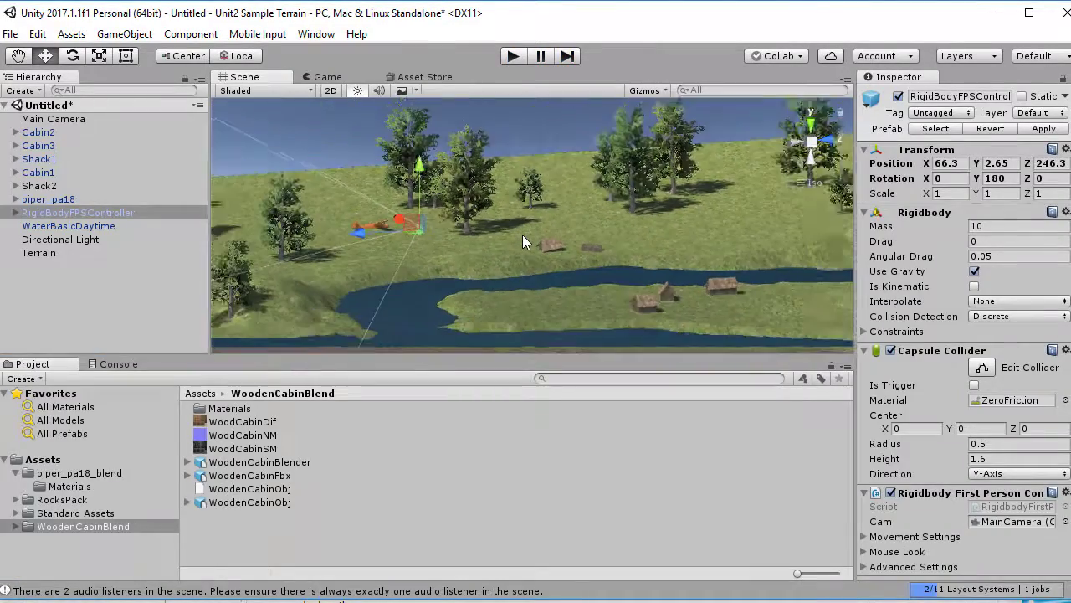
pyautogui.scroll(-2, 522, 234)
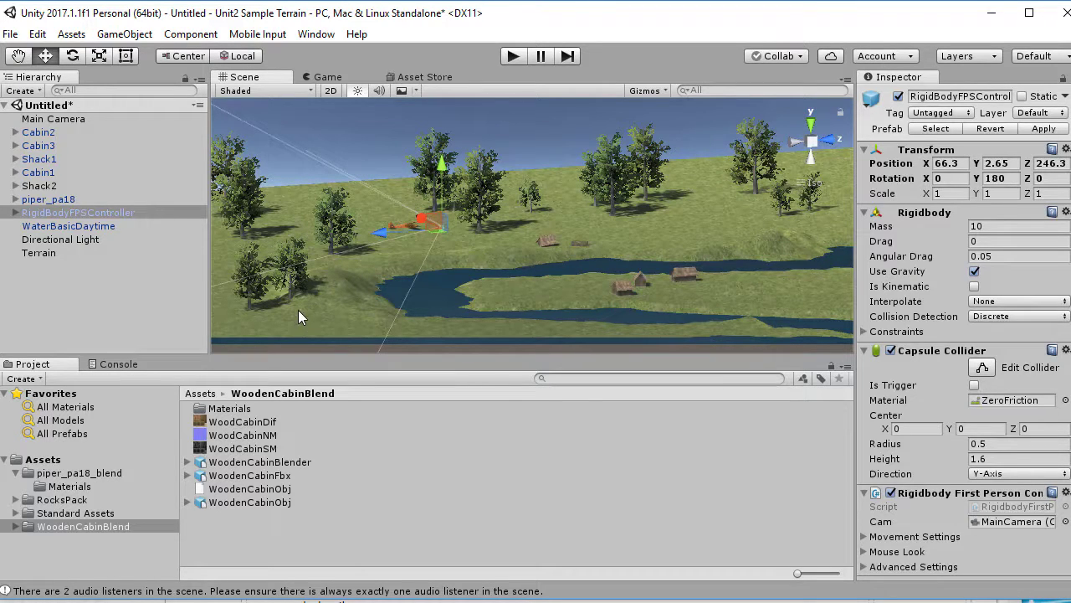
pyautogui.hotkey('alt', 'Tab')
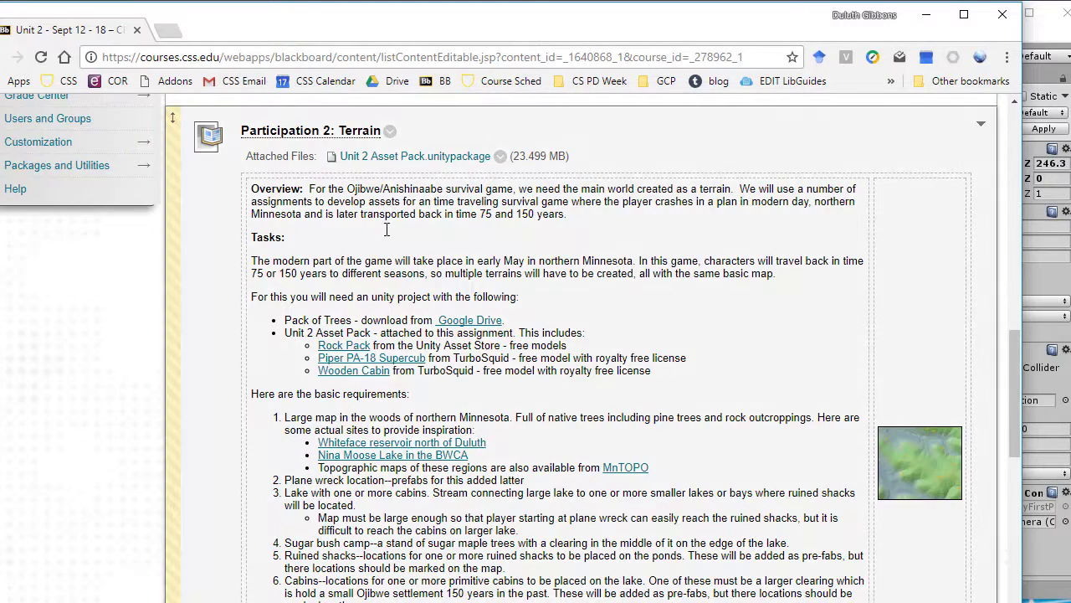
pyautogui.click(1037, 44)
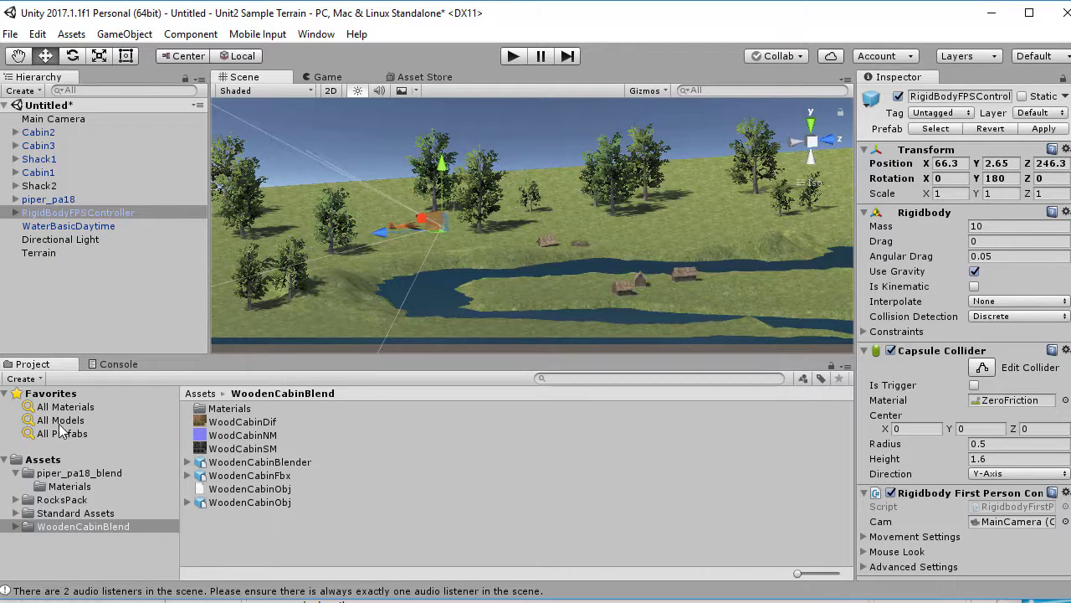
# - Import the complete PackOfTrees_Small custom package from the Downloads folder into the project's assets
pyautogui.click(52, 460)
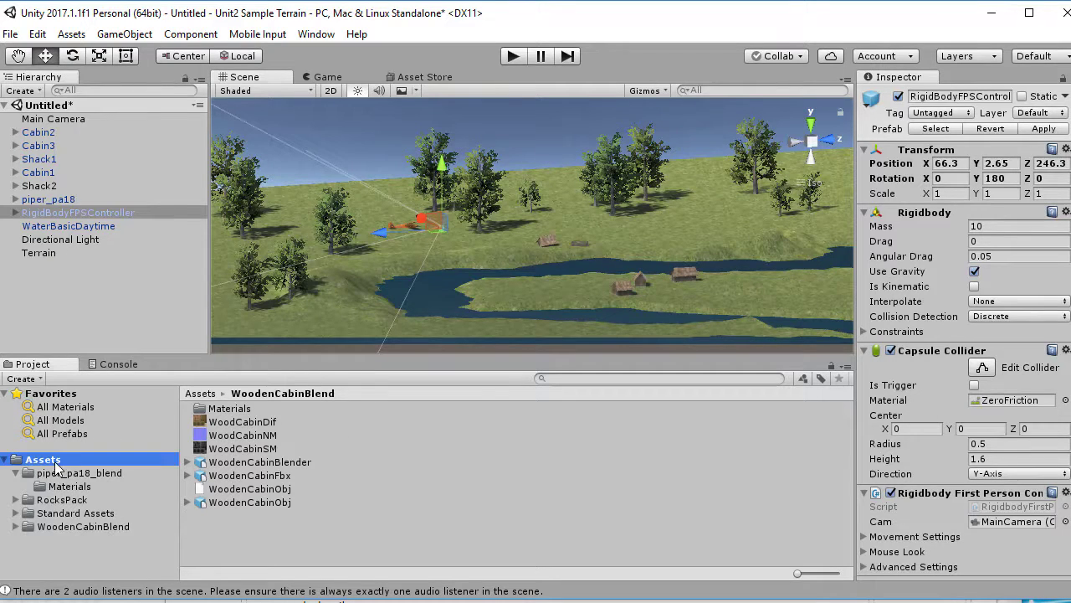
pyautogui.rightClick(336, 488)
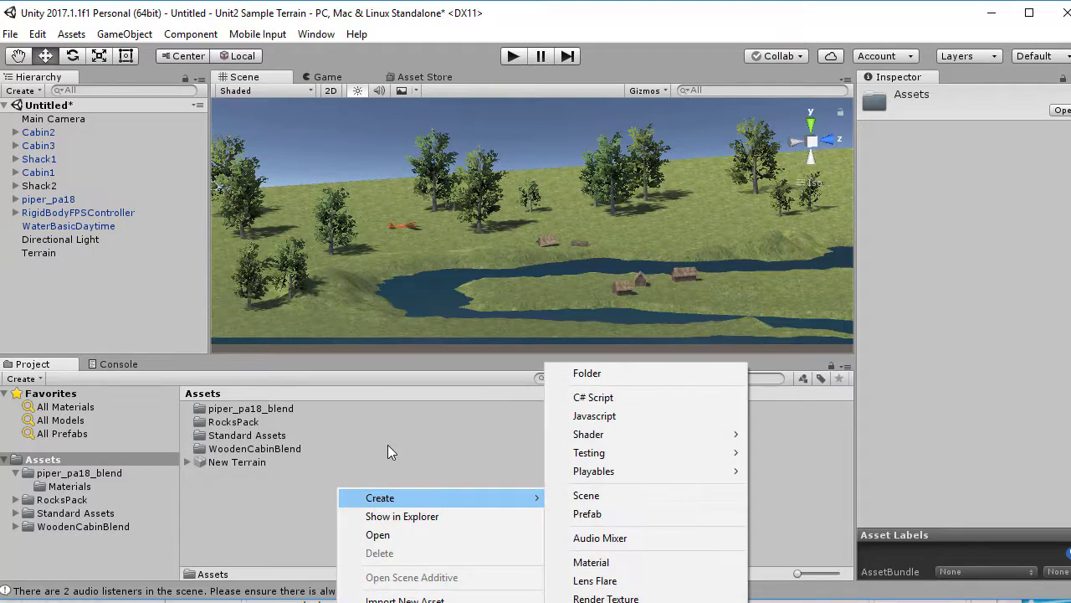
pyautogui.rightClick(399, 408)
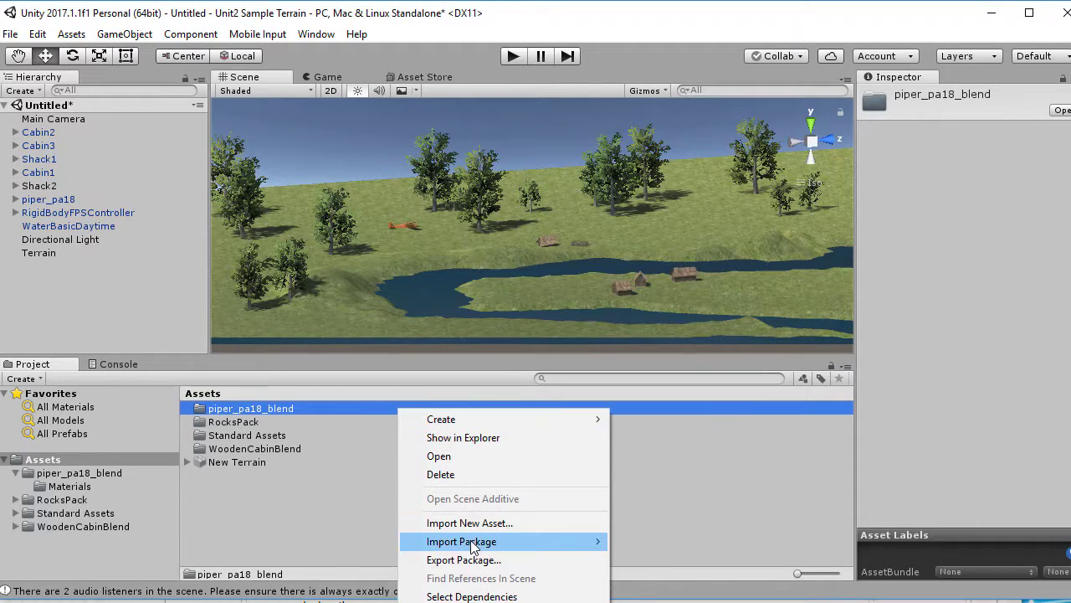
pyautogui.moveTo(475, 544)
pyautogui.click(682, 546)
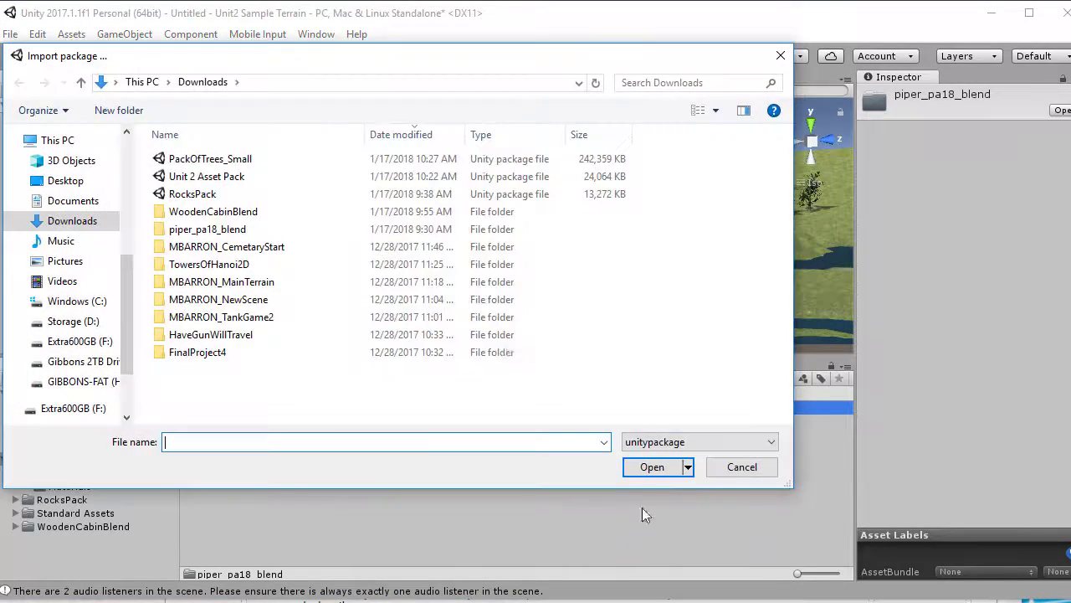
pyautogui.click(214, 161)
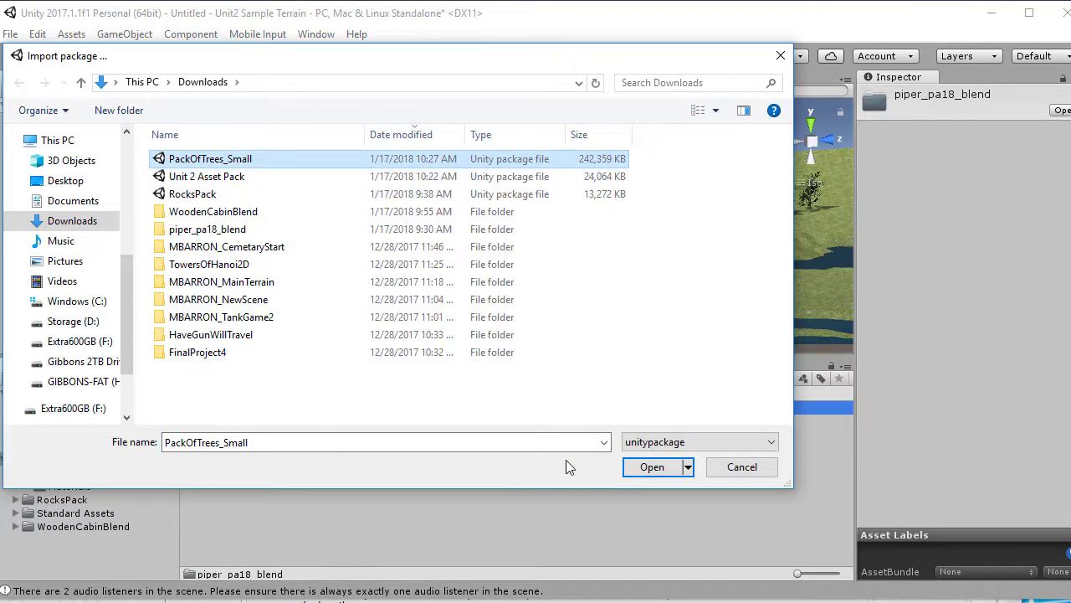
pyautogui.click(650, 468)
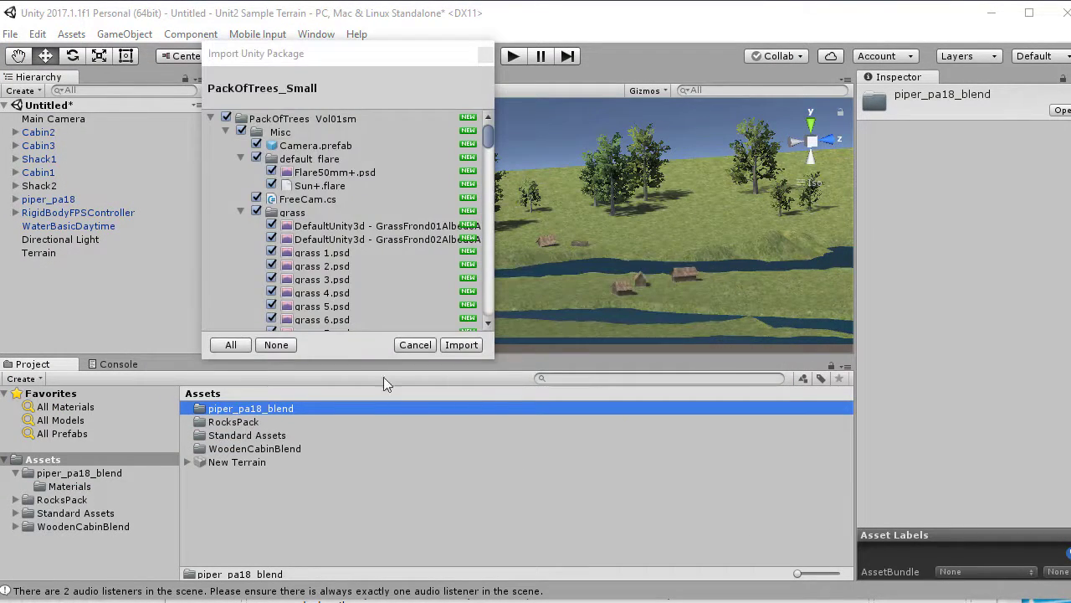
pyautogui.click(451, 347)
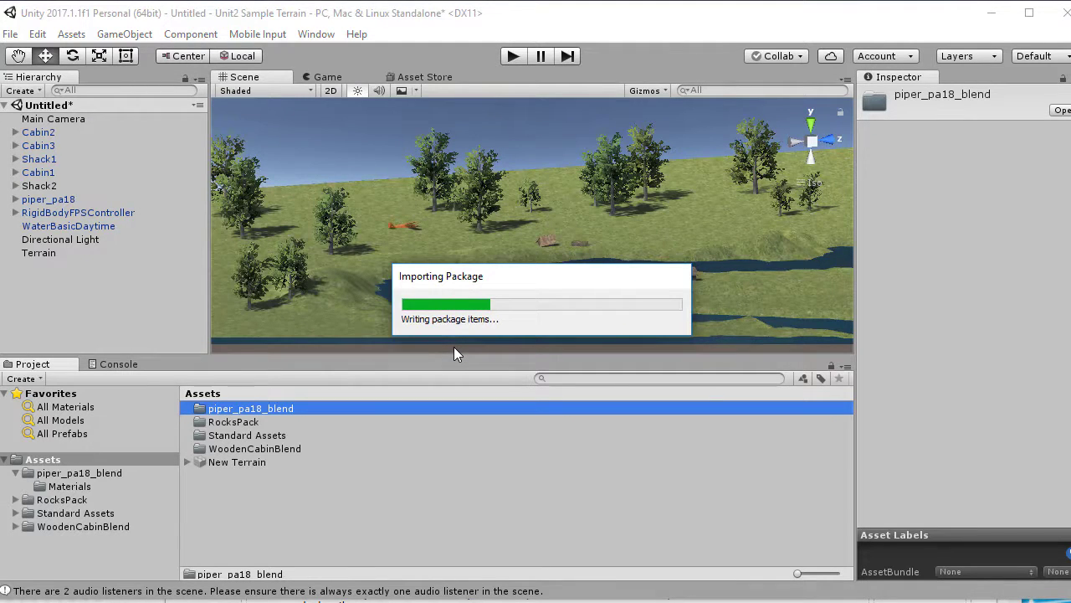
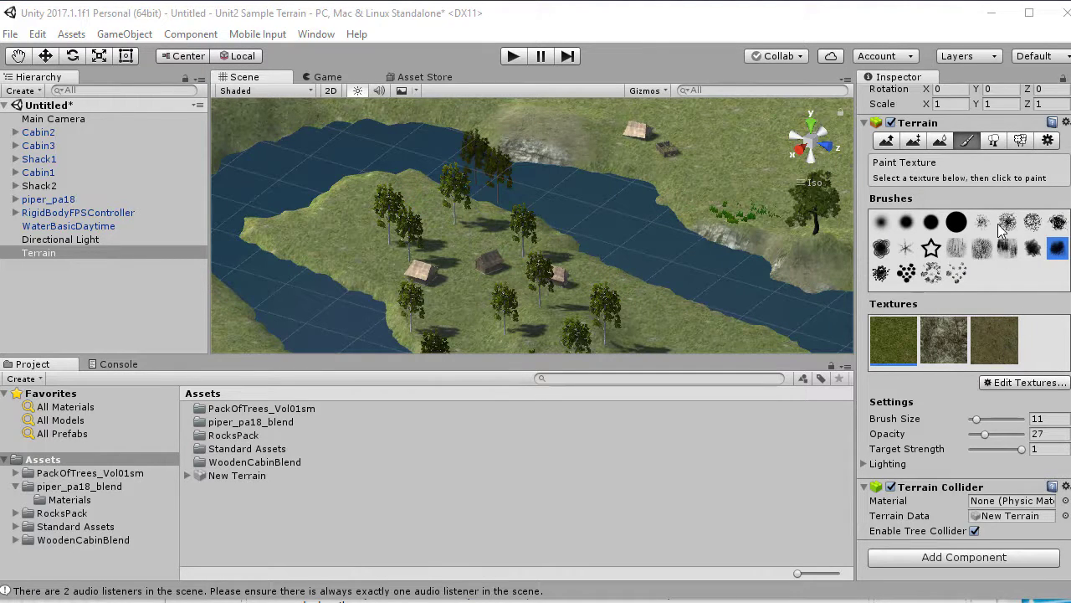
# - Paint birch 2 trees on the cabin peninsula with brush size 18 and tree density 32, and erase stray trees in the river and by its far bank
pyautogui.click(994, 140)
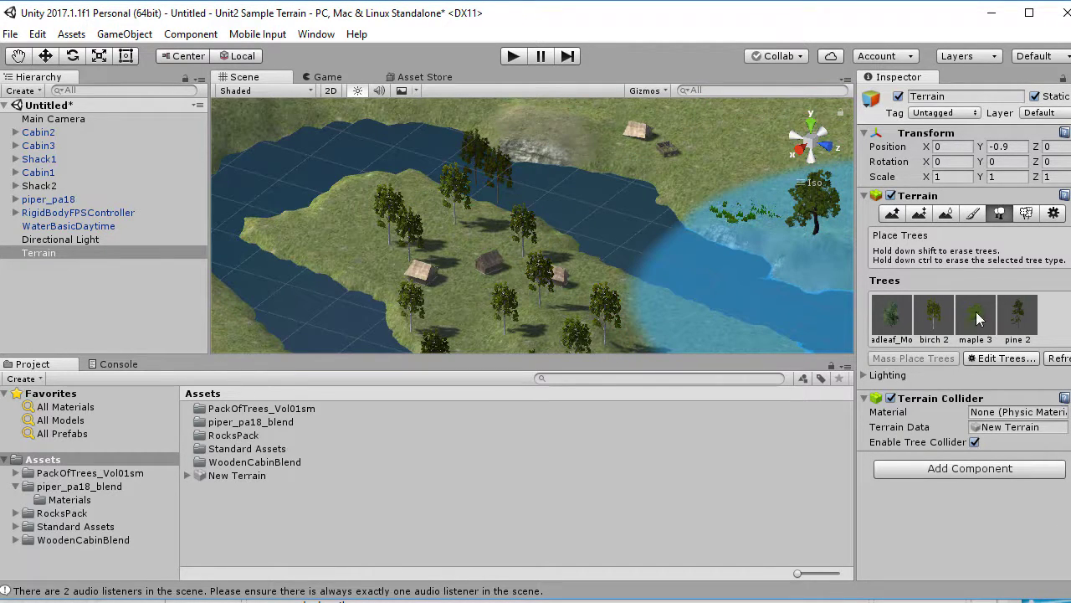
pyautogui.click(934, 323)
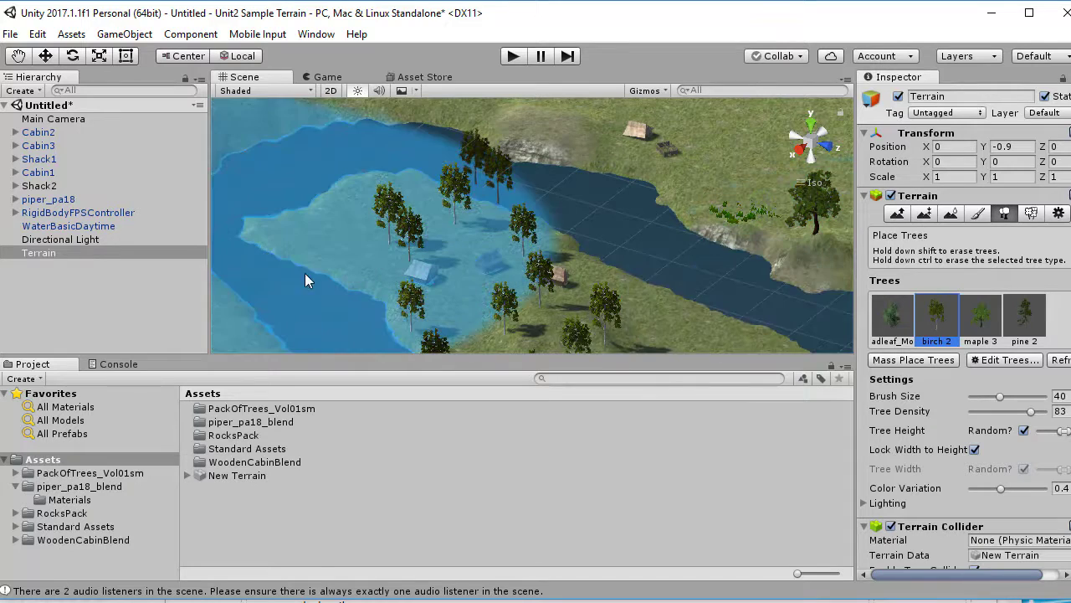
pyautogui.click(986, 396)
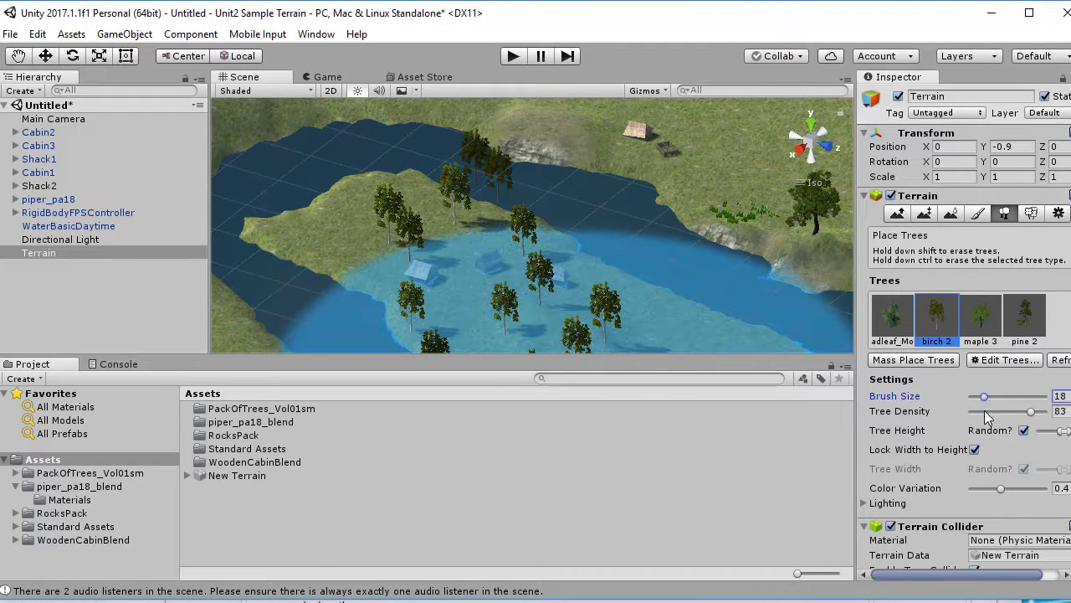
pyautogui.click(990, 411)
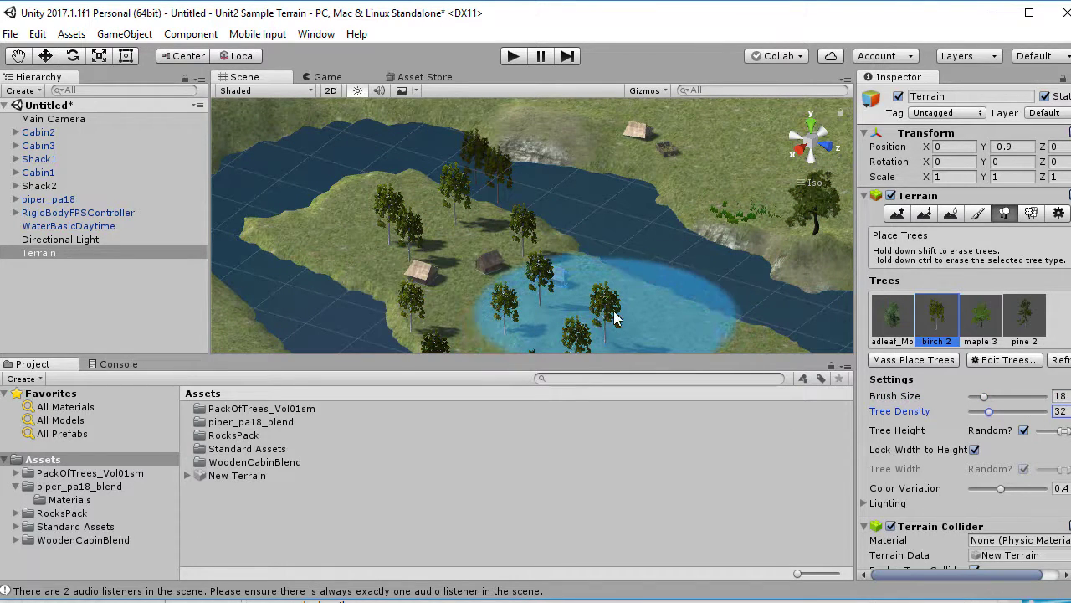
pyautogui.click(371, 232)
pyautogui.moveTo(371, 233)
pyautogui.mouseDown()
pyautogui.moveTo(356, 195)
pyautogui.moveTo(382, 282)
pyautogui.mouseUp()
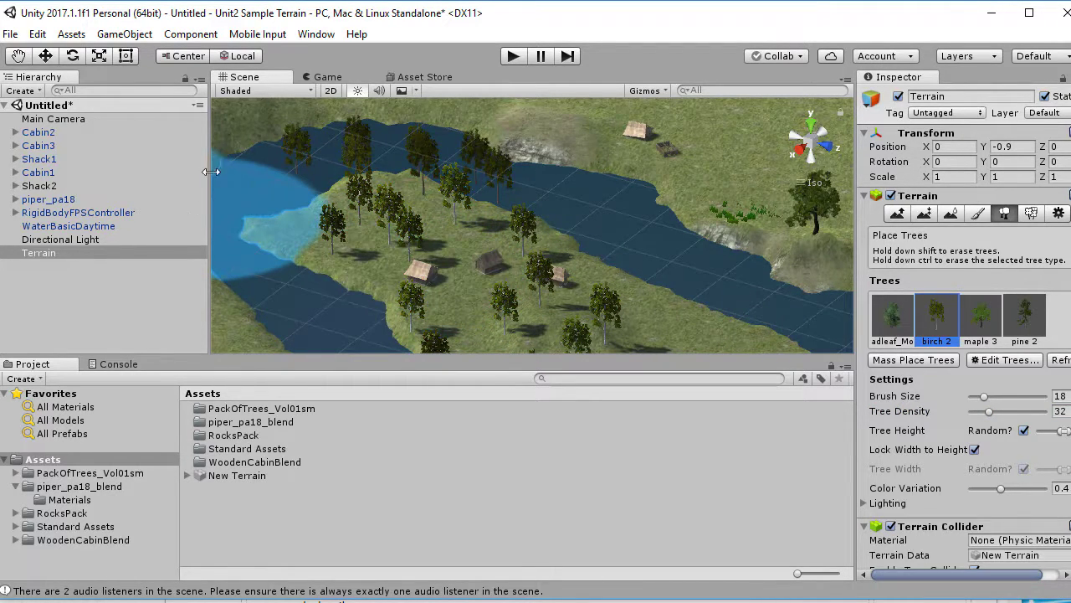
pyautogui.keyDown('shift'); pyautogui.moveTo(298, 167); pyautogui.dragTo(271, 153); pyautogui.keyUp('shift')
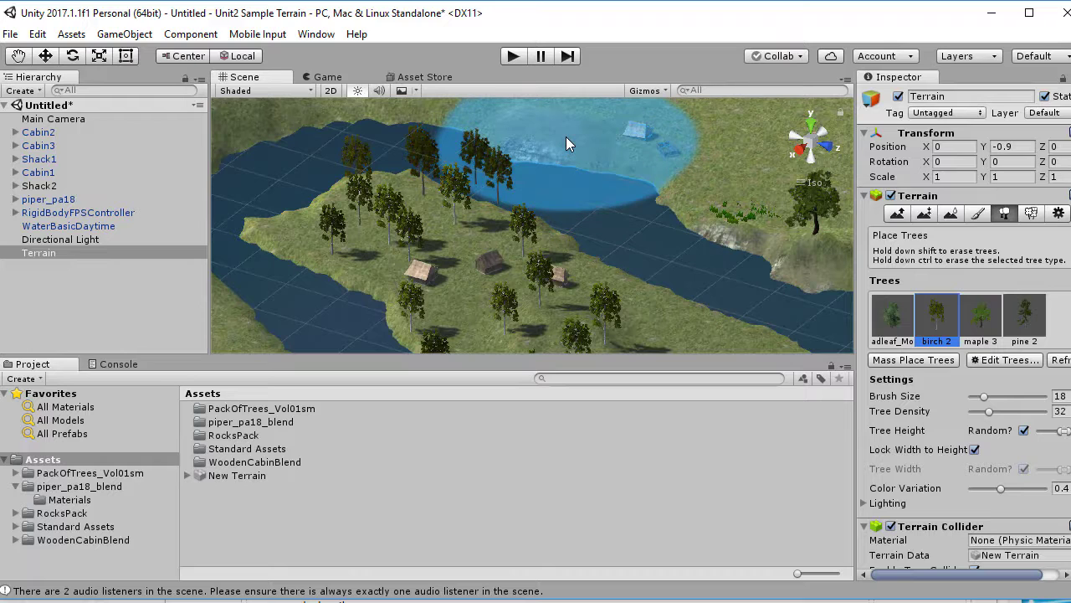
pyautogui.keyDown('shift'); pyautogui.moveTo(565, 147); pyautogui.dragTo(550, 150); pyautogui.keyUp('shift')
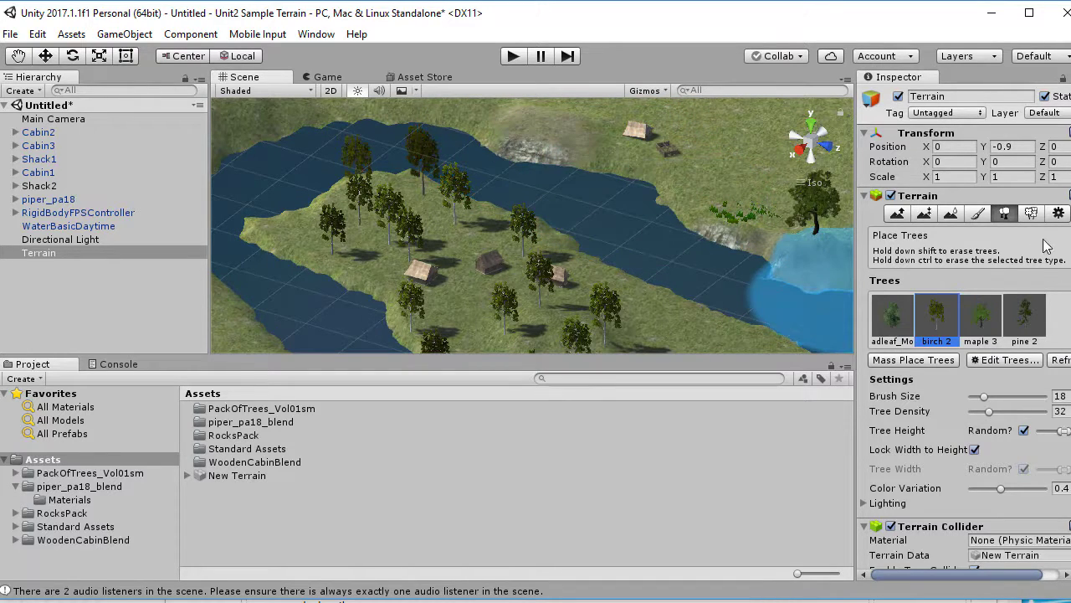
# - Paint the grey rocky texture along the far riverbank near the shacks and along the cabin peninsula's facing shoreline
pyautogui.click(977, 214)
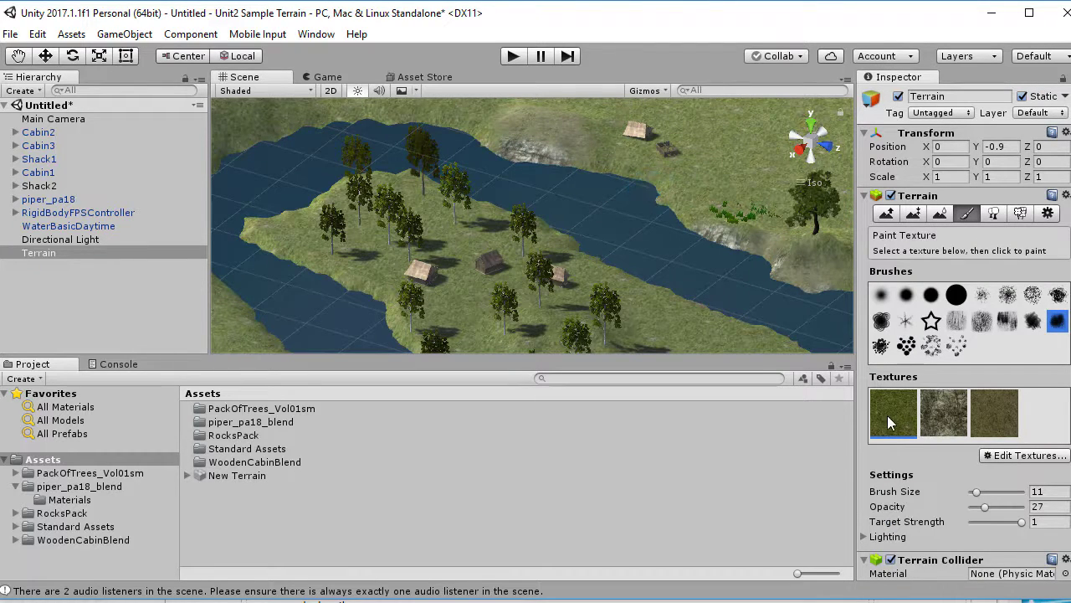
pyautogui.click(959, 421)
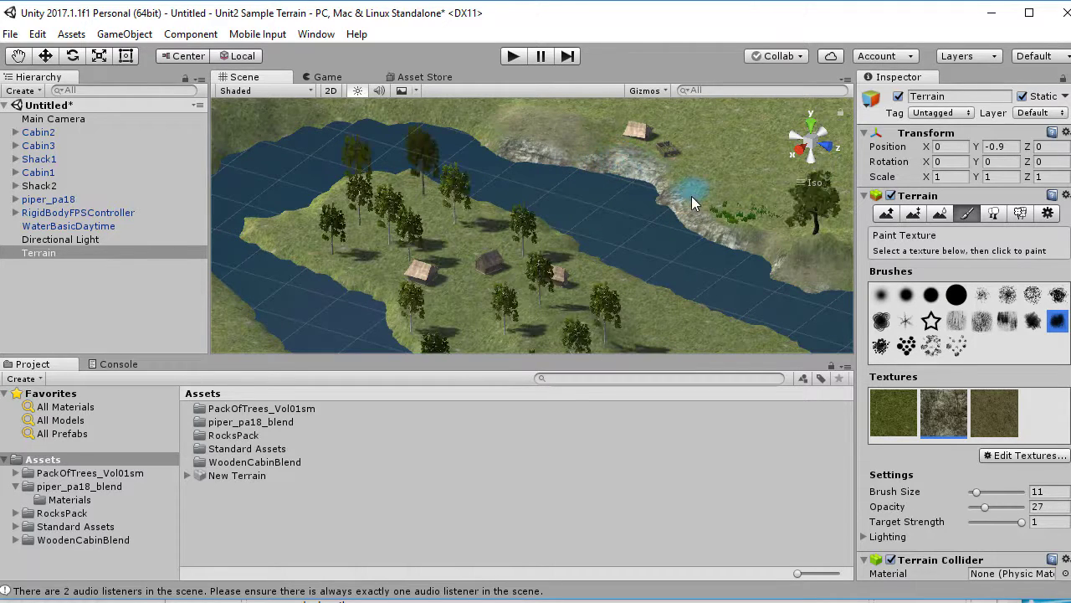
pyautogui.click(975, 407)
pyautogui.click(927, 410)
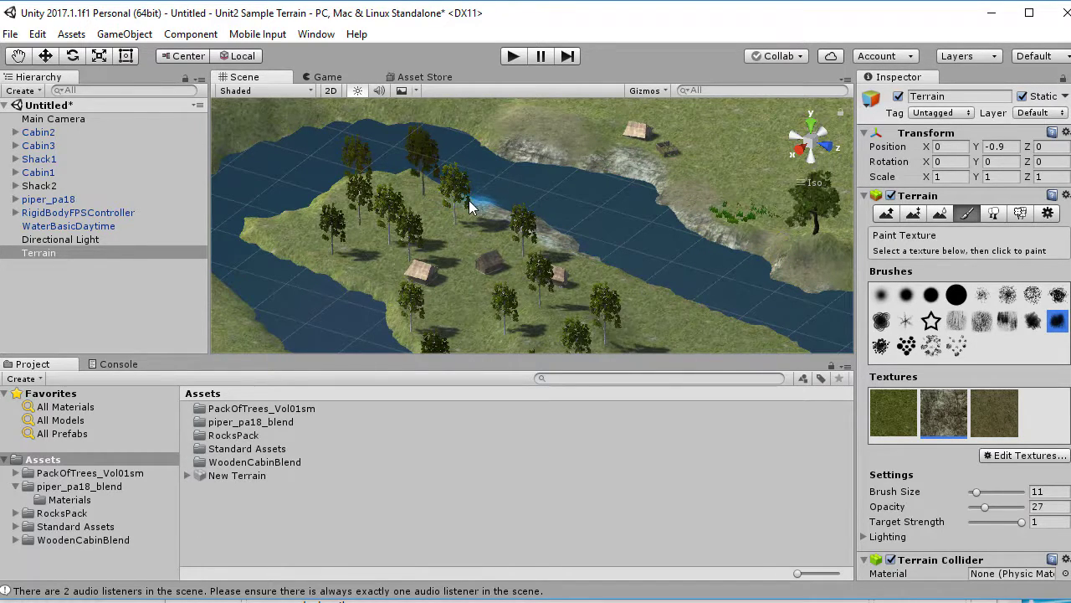
pyautogui.moveTo(469, 201); pyautogui.dragTo(414, 173)
pyautogui.moveTo(352, 182); pyautogui.dragTo(355, 181)
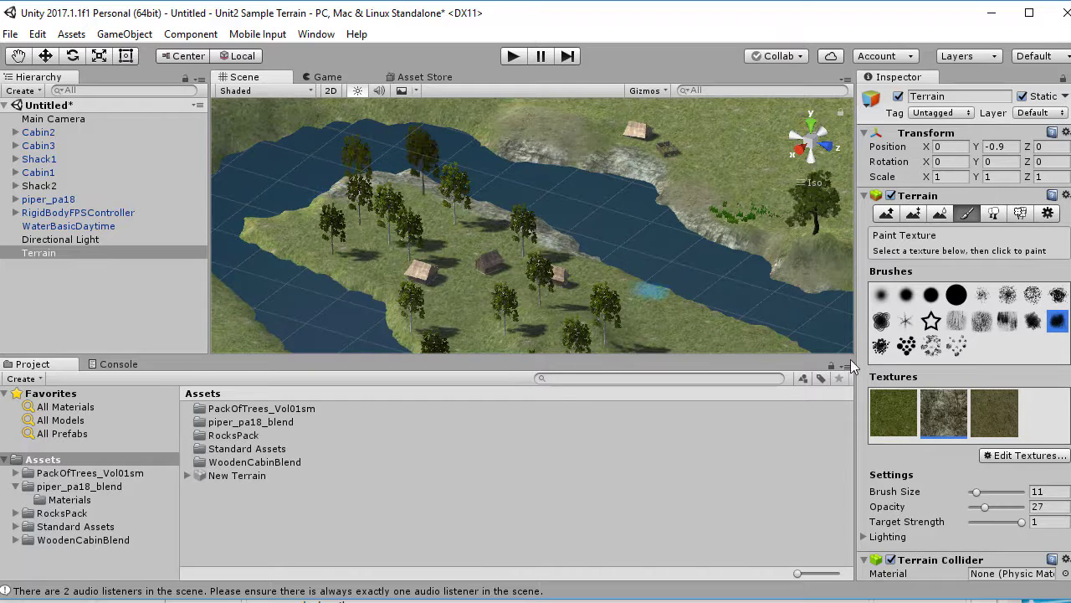
# - Paint the brown ground texture around the cabins and extend the grey rocky texture along the peninsula's river shoreline
pyautogui.click(977, 414)
pyautogui.moveTo(489, 237)
pyautogui.mouseDown()
pyautogui.moveTo(467, 222)
pyautogui.moveTo(518, 241)
pyautogui.mouseUp()
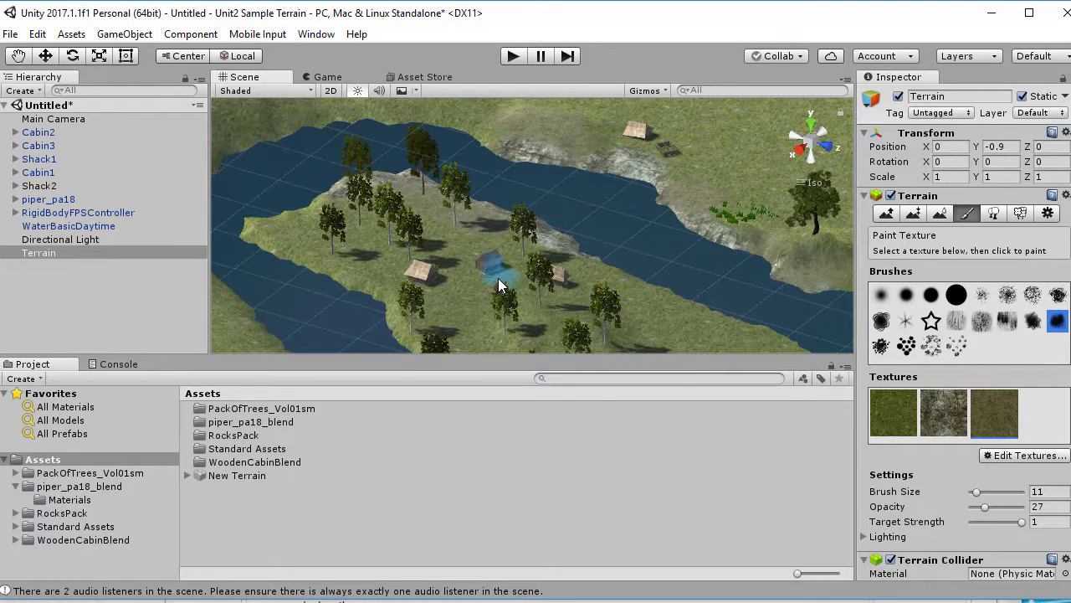
pyautogui.hotkey('ctrl', 'z')
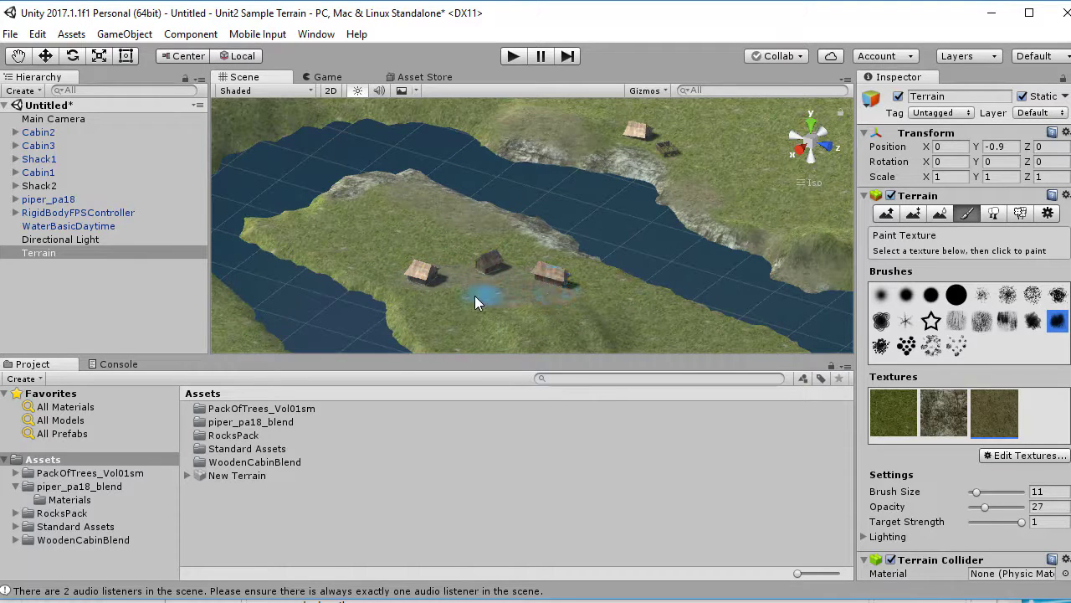
pyautogui.hotkey('ctrl', 'y')
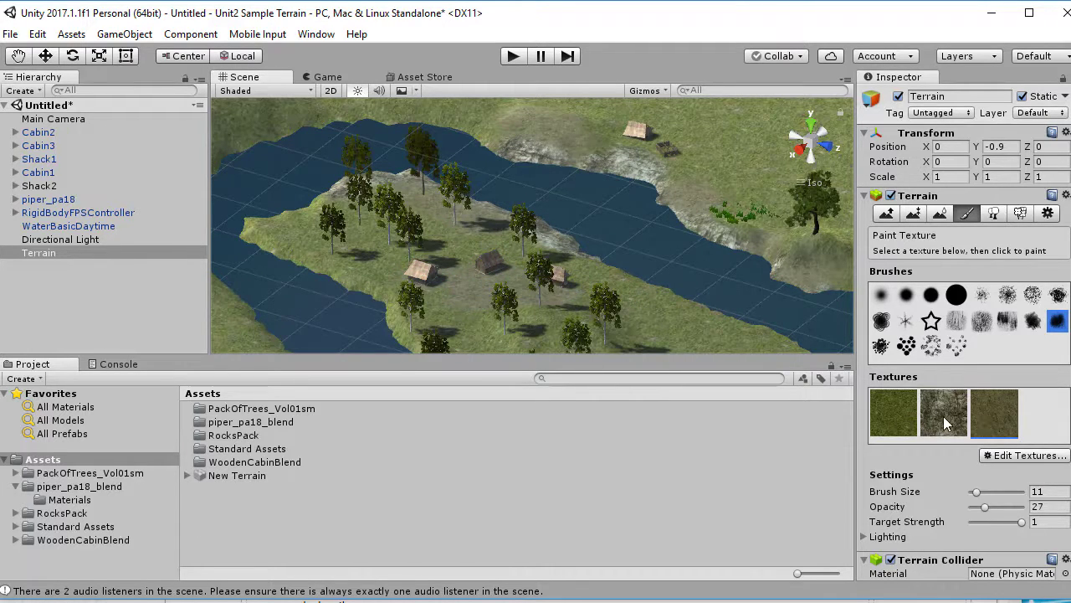
pyautogui.hotkey('ctrl', 'z')
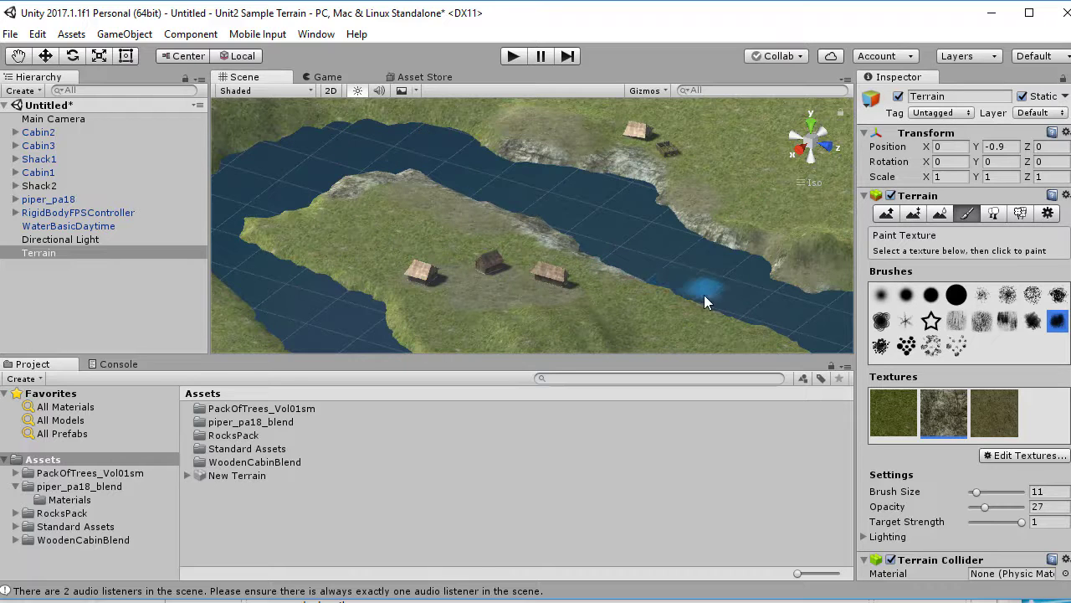
pyautogui.hotkey('ctrl', 'y')
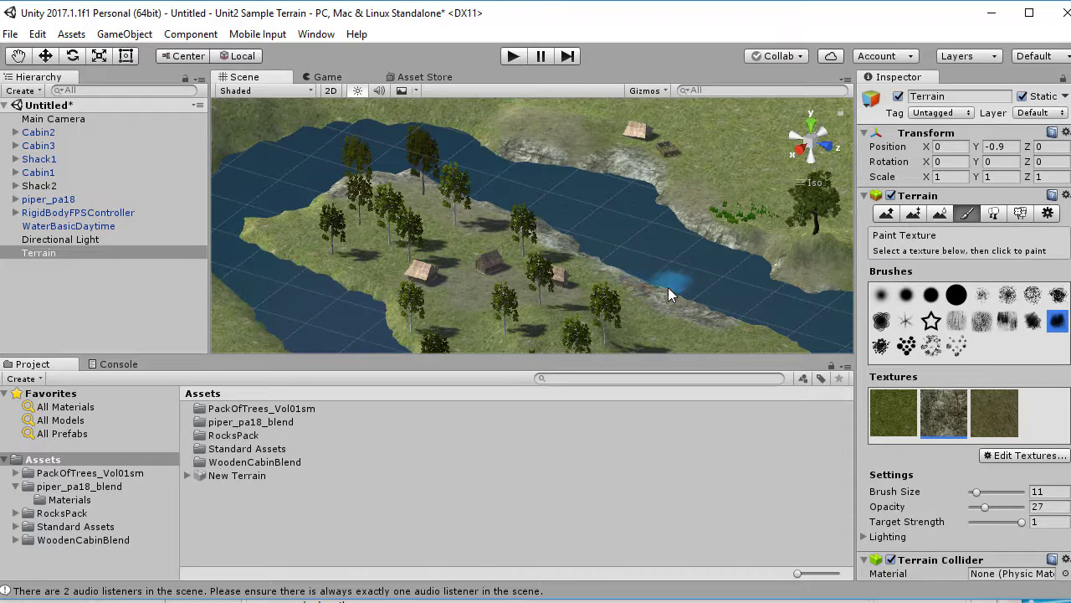
# - Playtest the scene by walking past the airplane to the river, the shack and the bushes and trees, and stop play mode
pyautogui.click(511, 56)
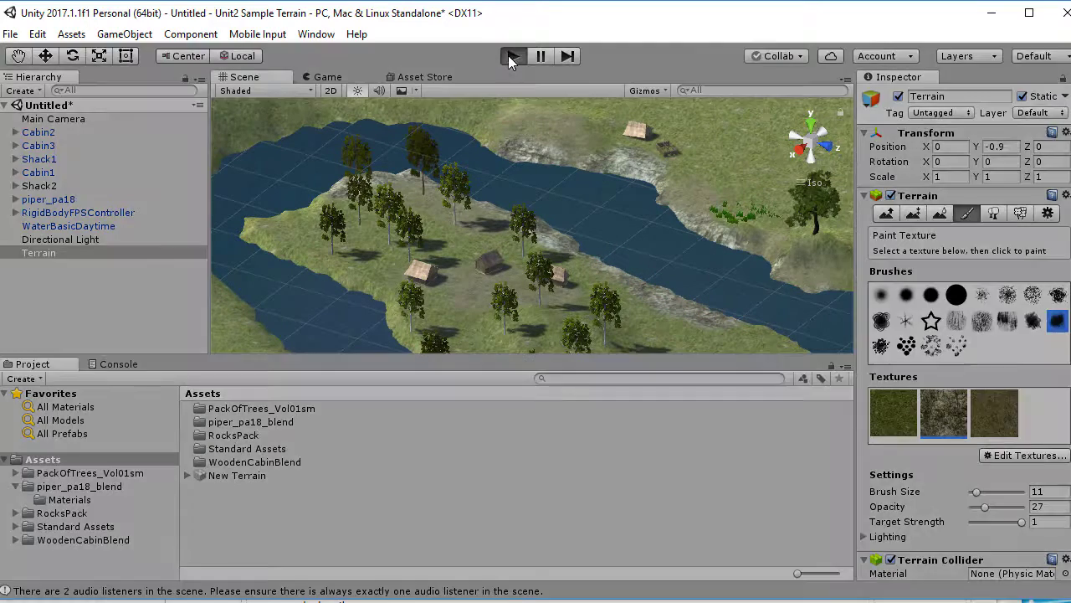
pyautogui.press('w')
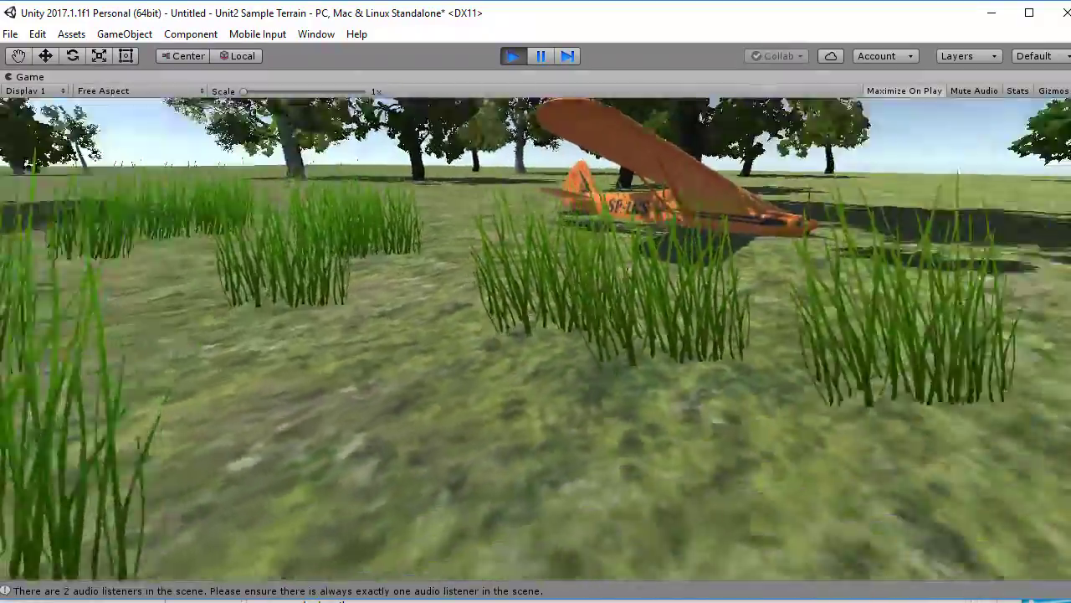
pyautogui.press('w')
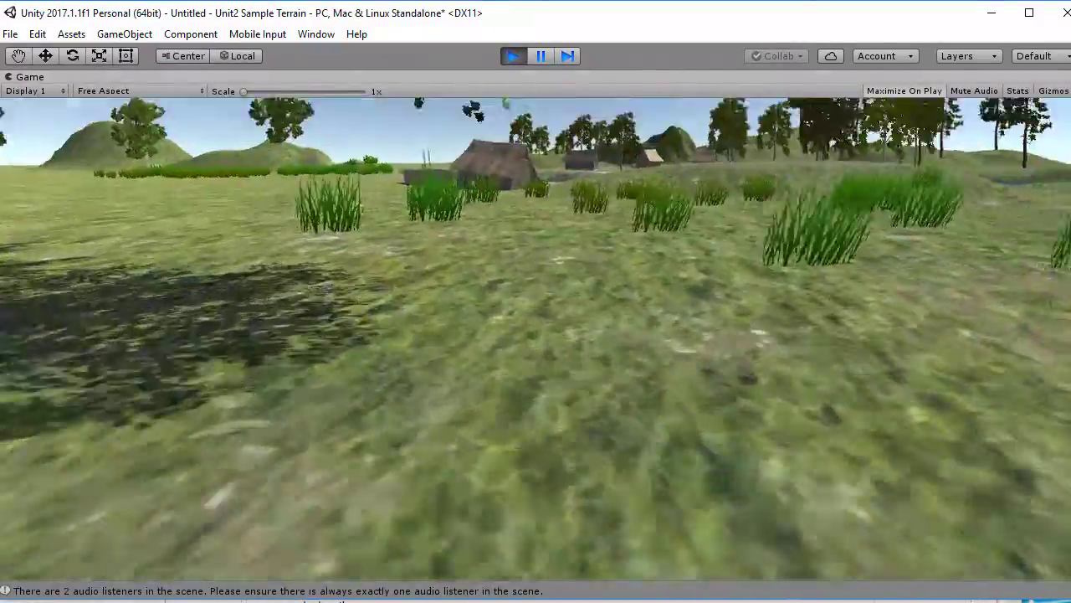
pyautogui.press('w')
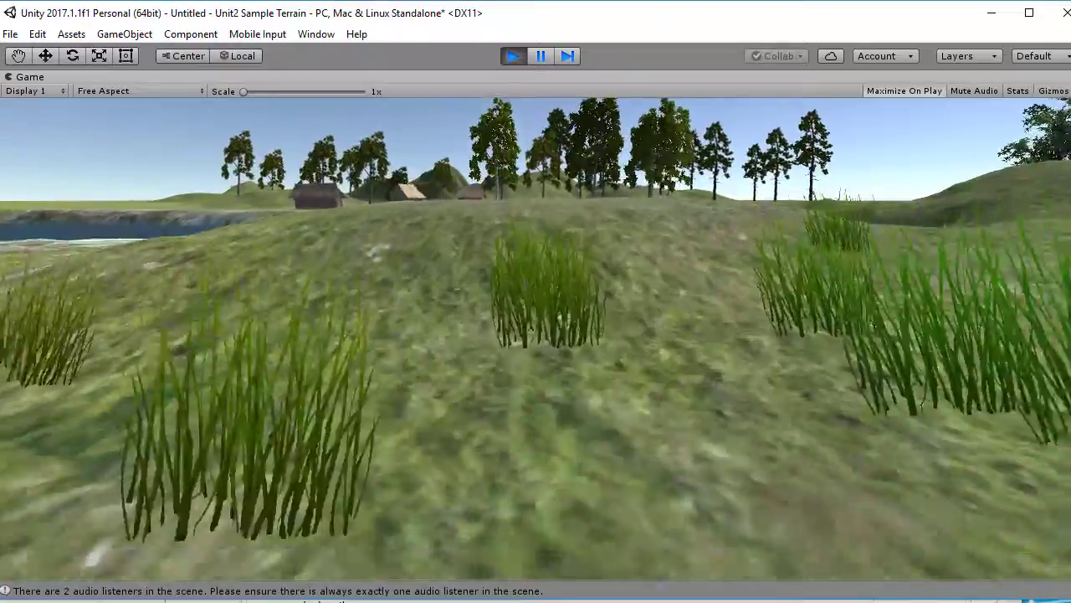
pyautogui.press('w')
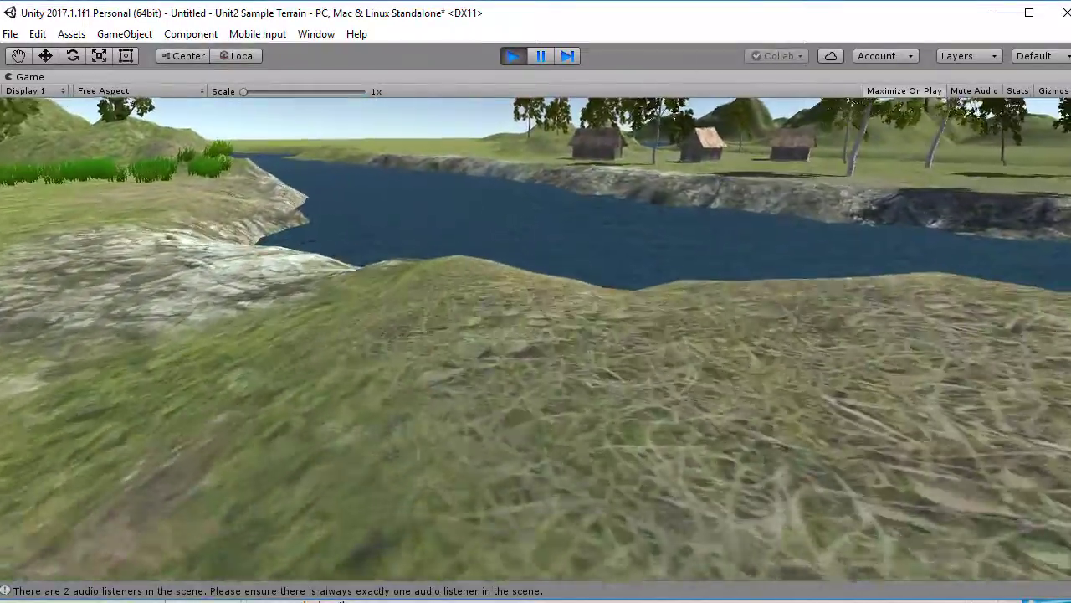
pyautogui.press('w')
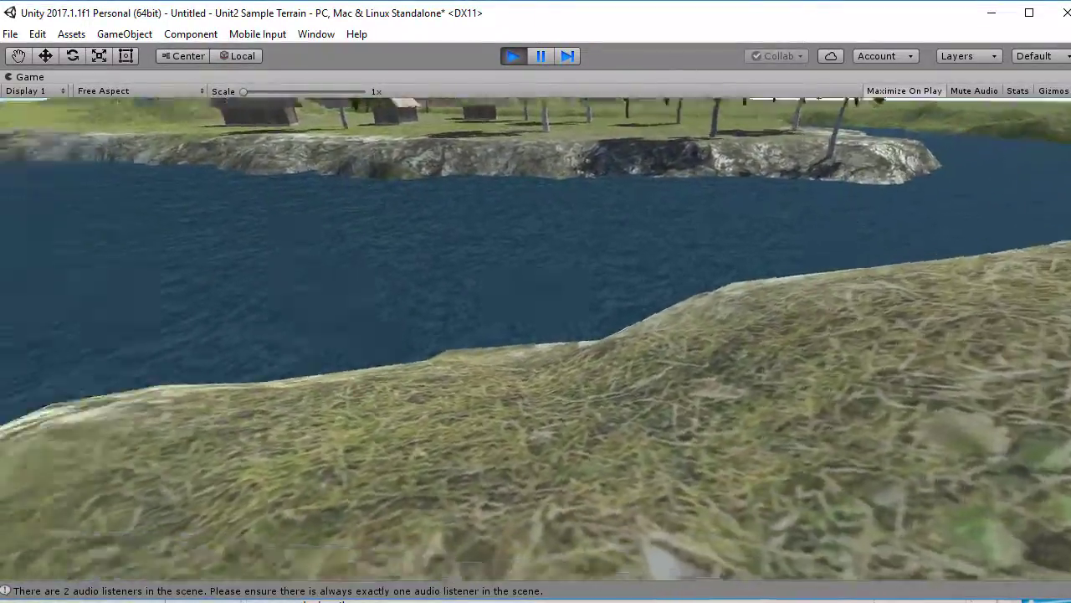
pyautogui.press('w')
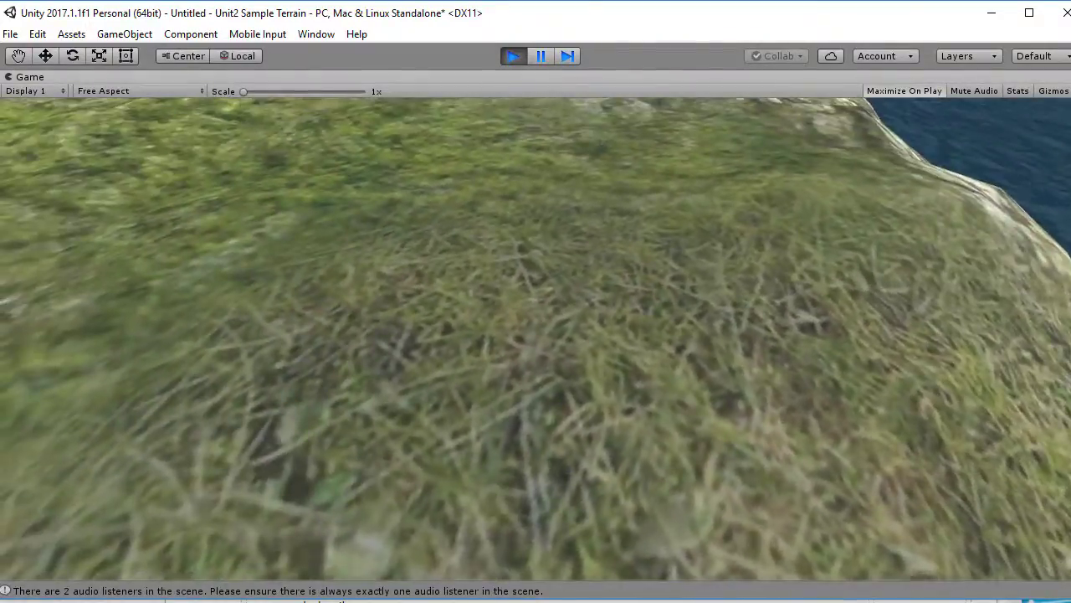
pyautogui.press('w')
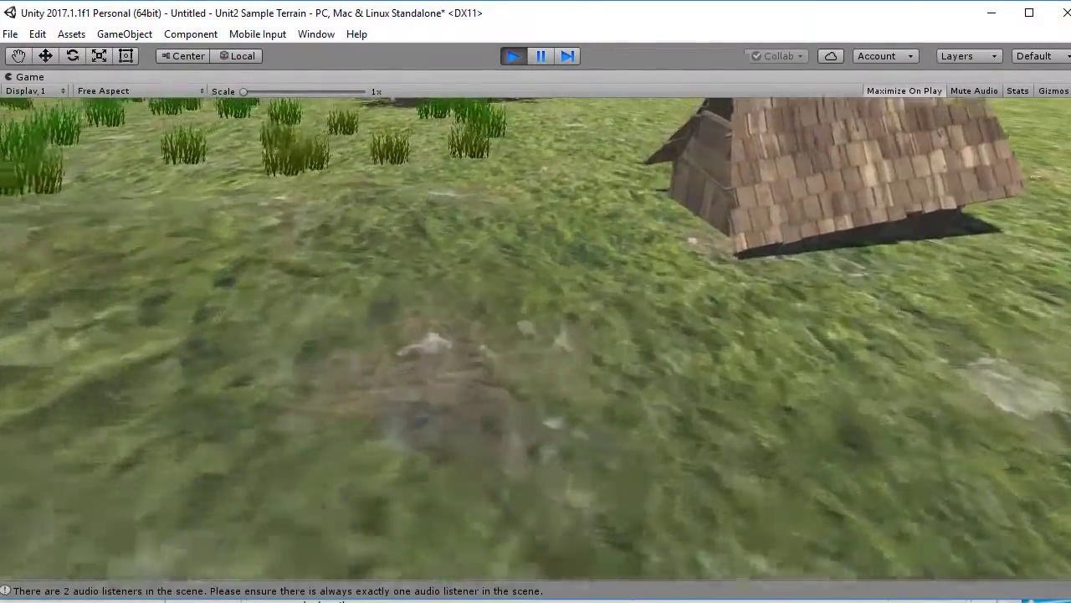
pyautogui.press('w')
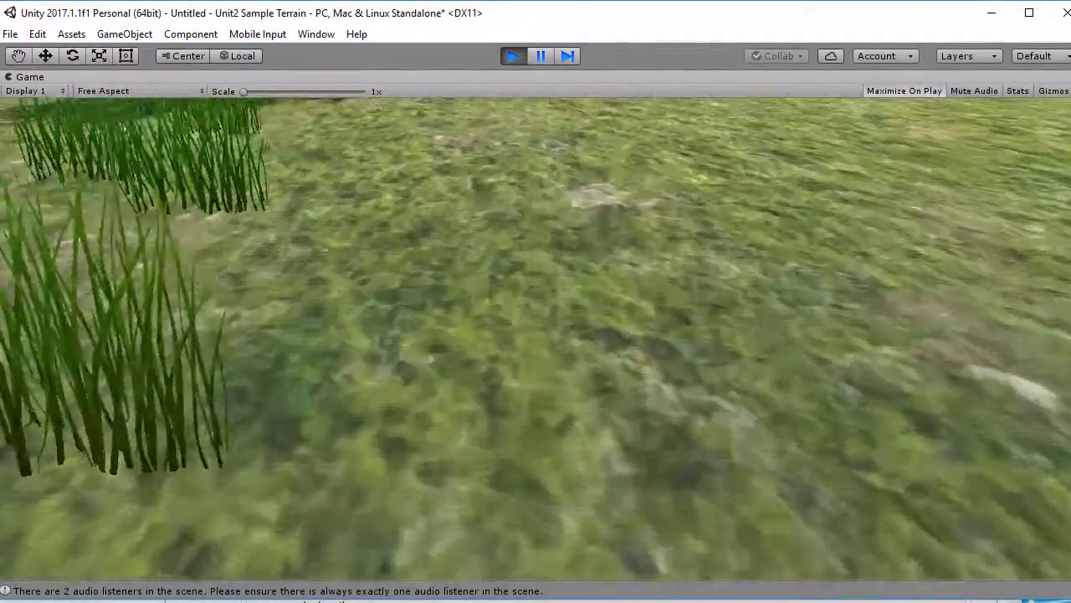
pyautogui.press('w')
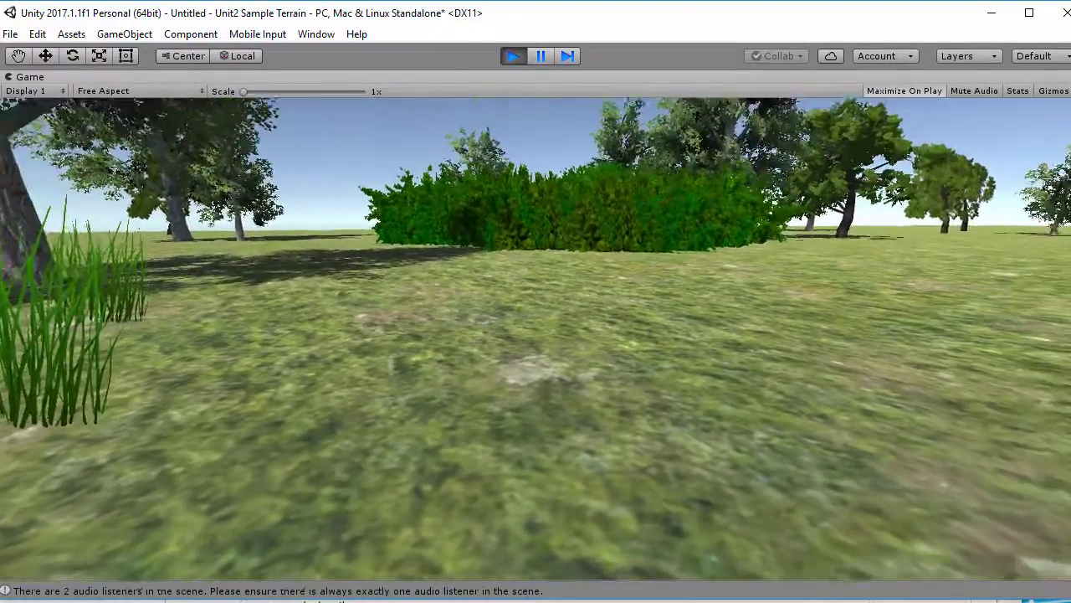
pyautogui.press('w')
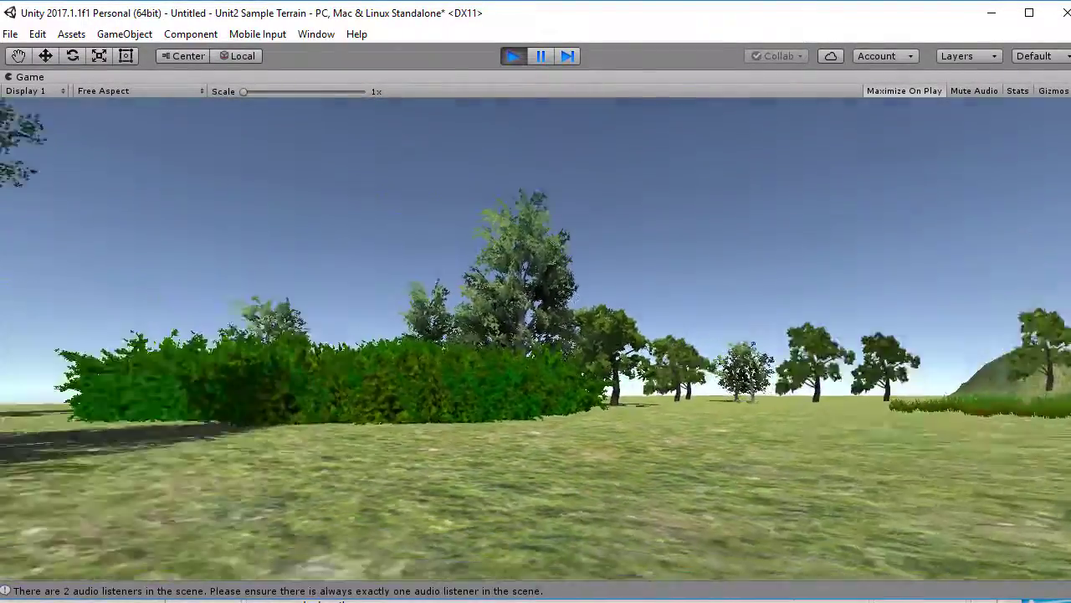
pyautogui.press('w')
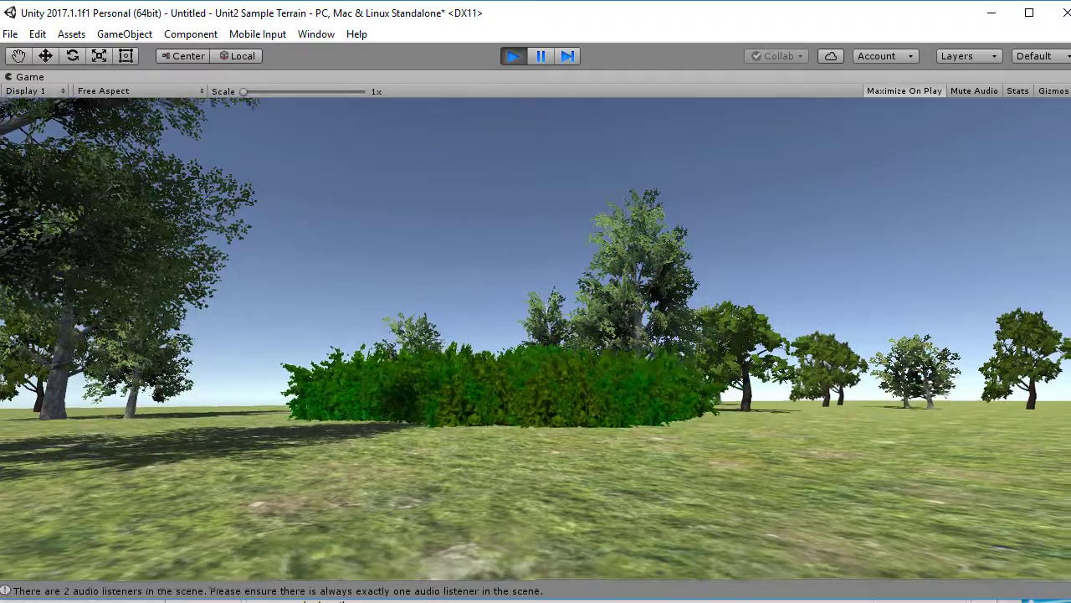
pyautogui.press('w')
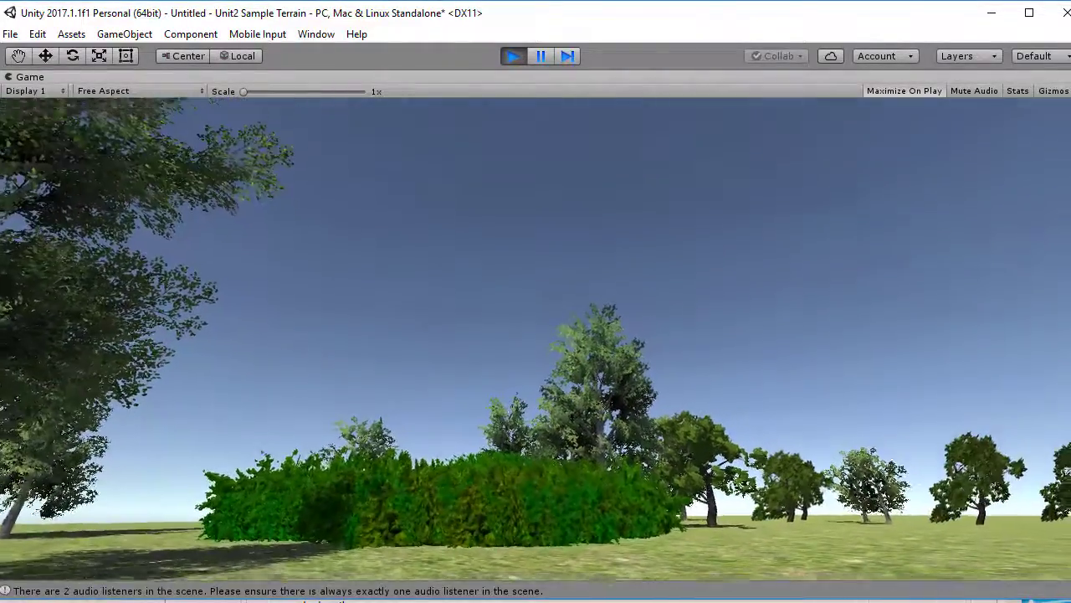
pyautogui.press('w')
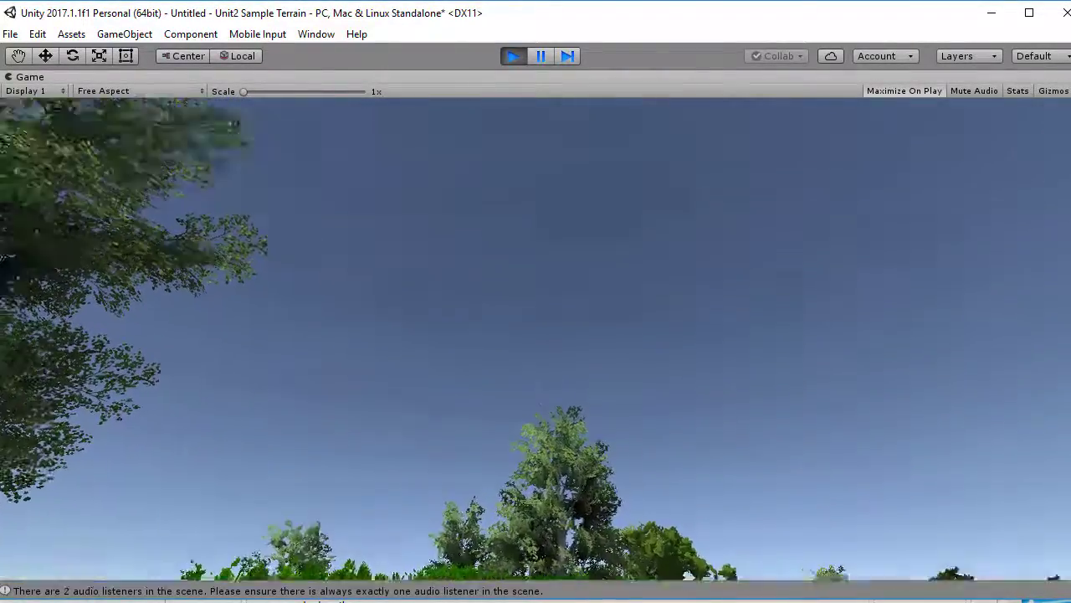
pyautogui.press('w')
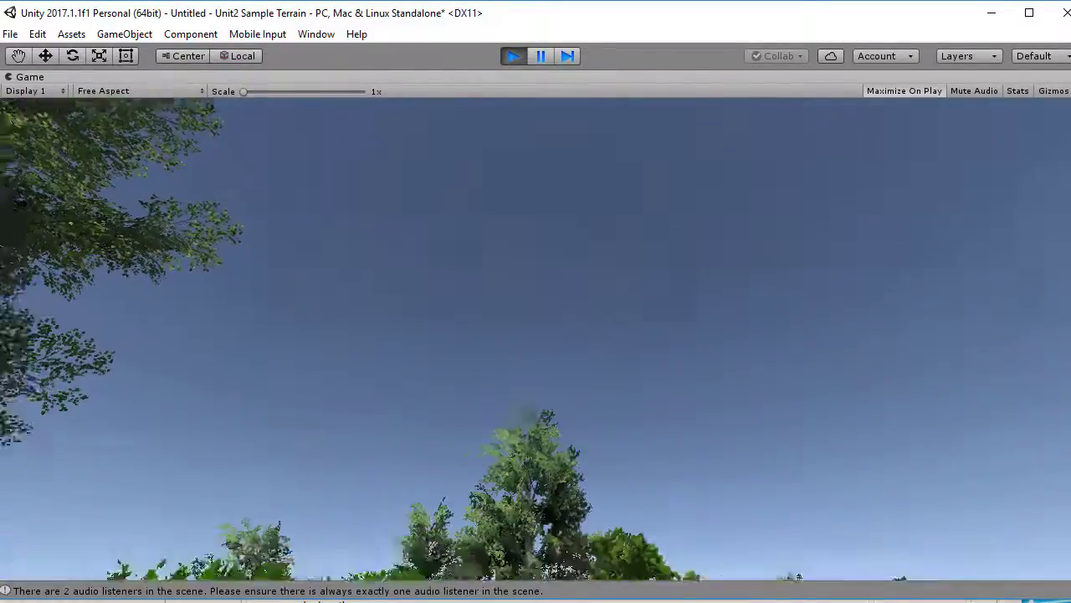
pyautogui.press('w')
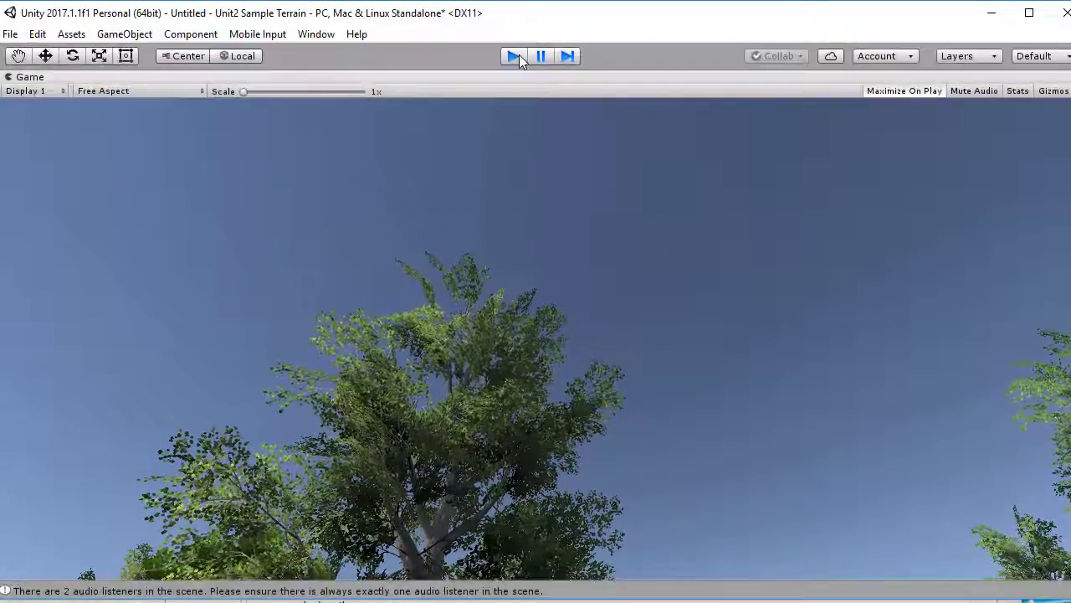
pyautogui.click(514, 55)
# - Set the green grass terrain texture's tiling size to 5 by 5
pyautogui.click(897, 408)
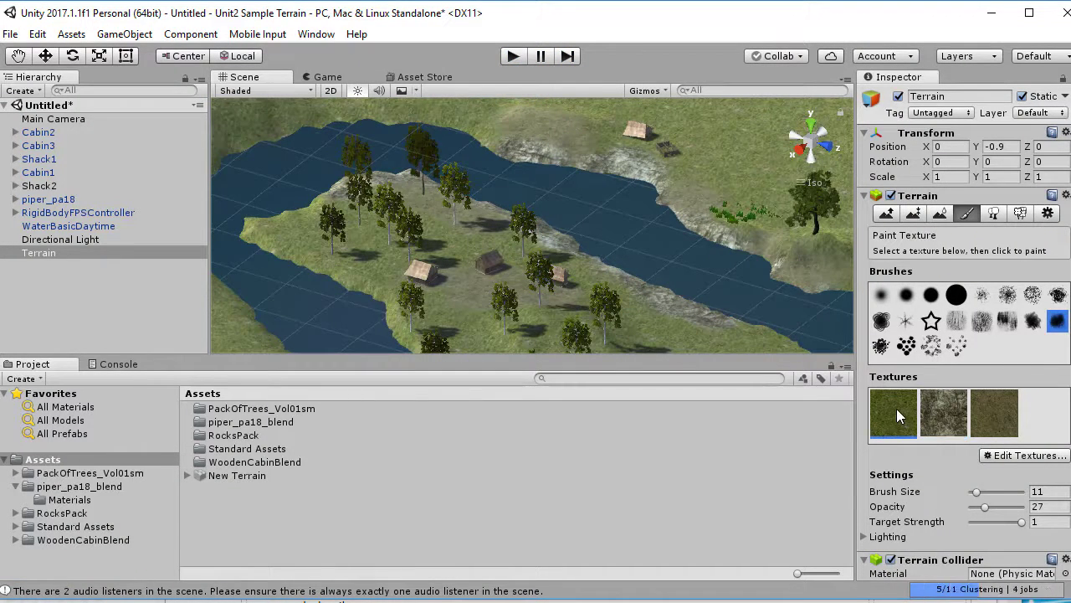
pyautogui.click(1000, 459)
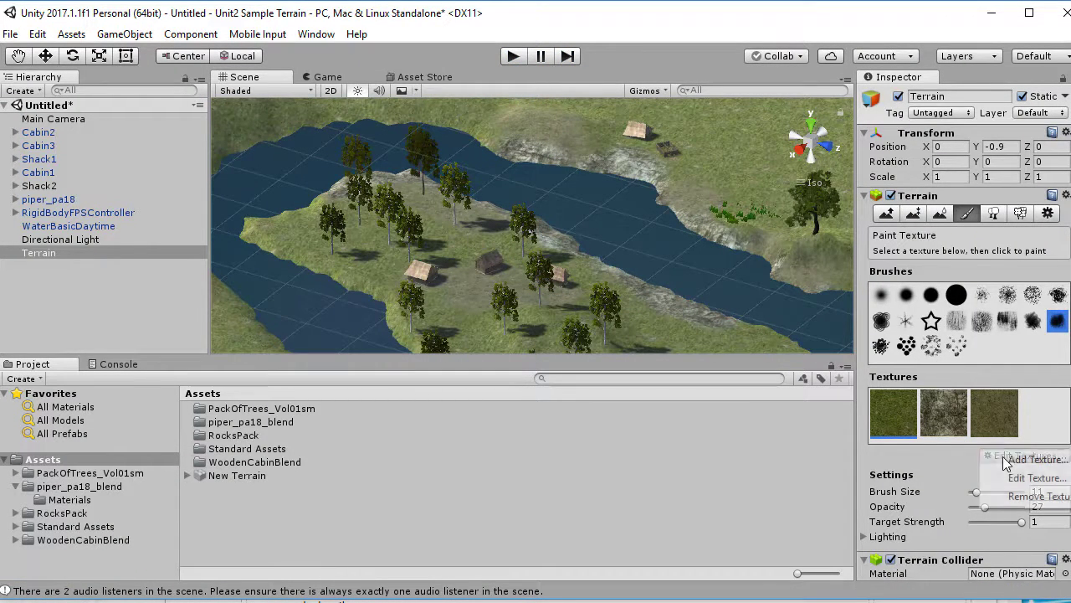
pyautogui.click(1014, 476)
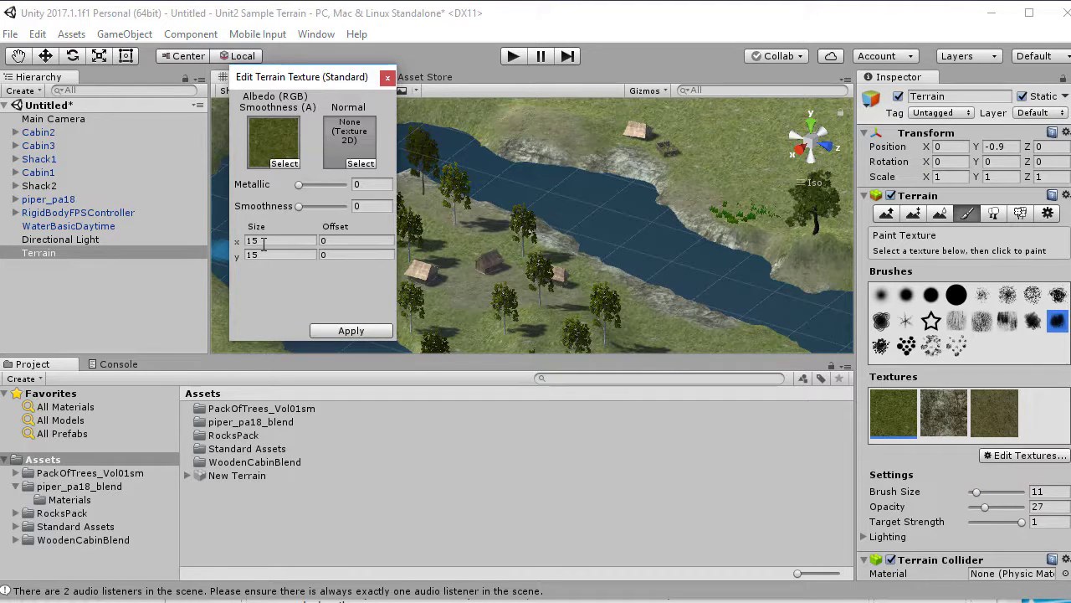
pyautogui.click(263, 241)
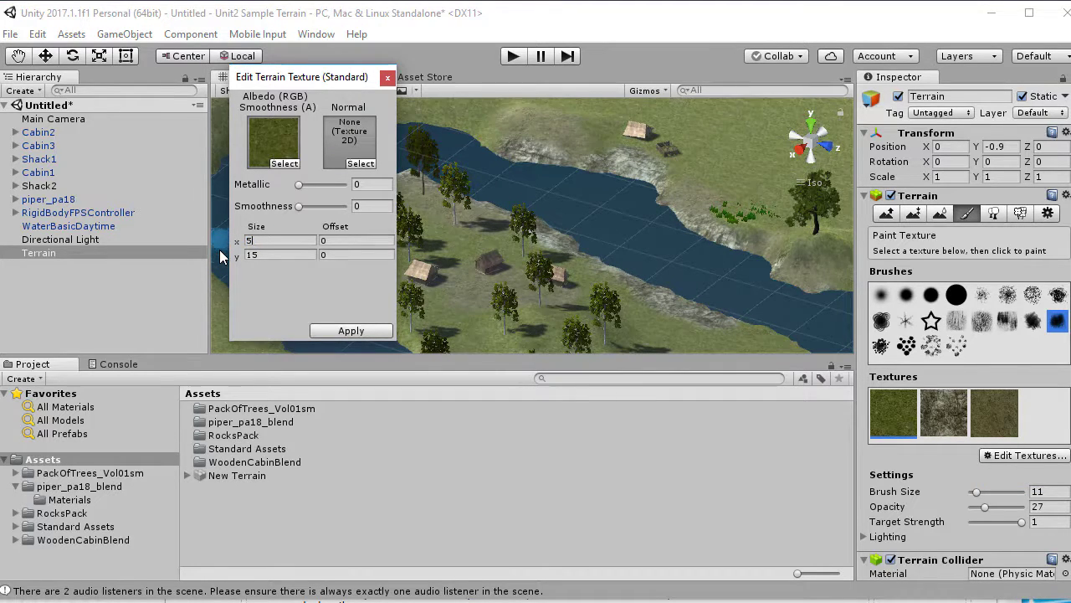
pyautogui.write('5')
pyautogui.click(257, 255)
pyautogui.write('5')
pyautogui.click(335, 332)
# - Set the grey rocky terrain texture's tiling size to 5 by 5
pyautogui.click(952, 423)
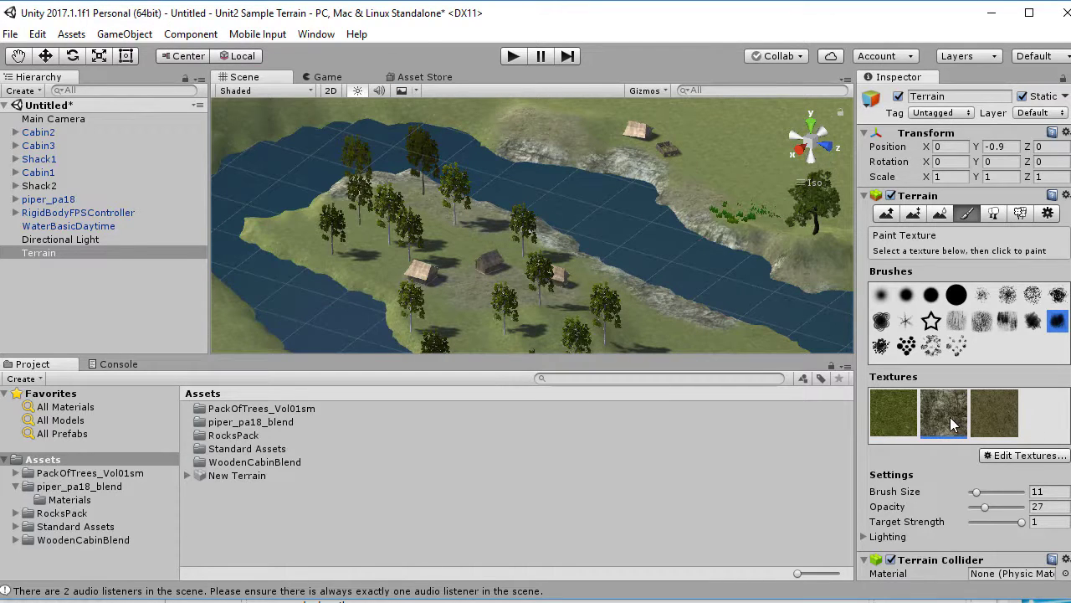
pyautogui.click(999, 456)
pyautogui.click(988, 477)
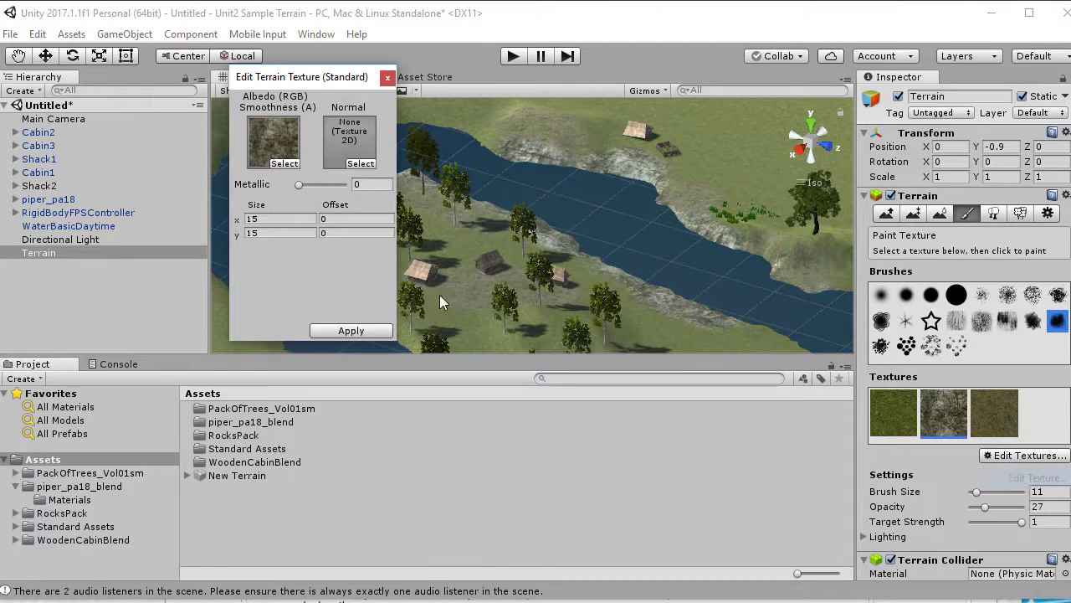
pyautogui.click(242, 219)
pyautogui.write('55')
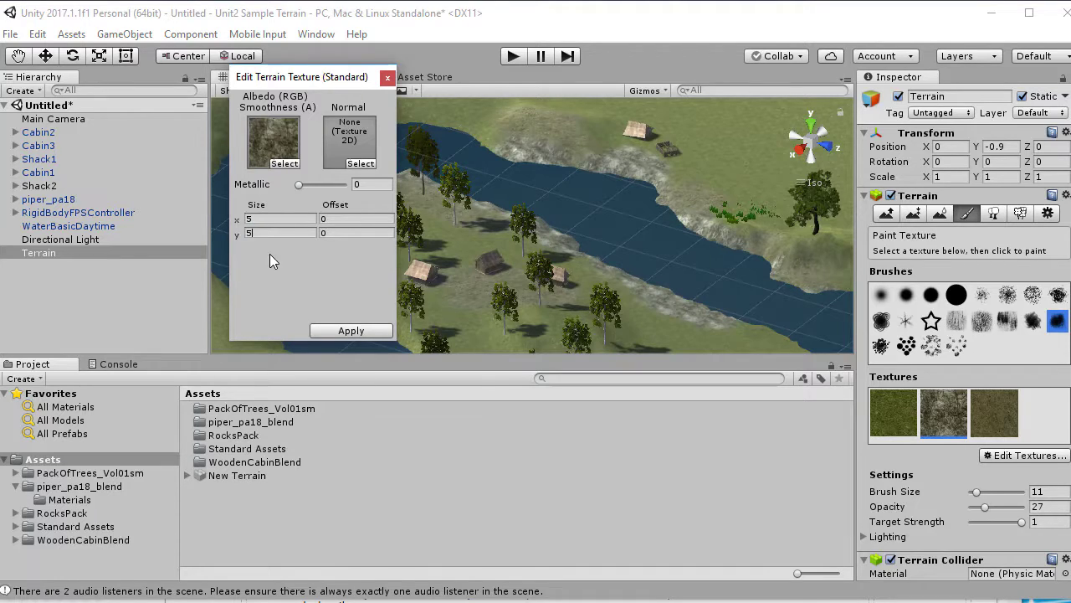
pyautogui.click(350, 331)
# - Open the brown ground texture's settings for editing
pyautogui.click(994, 412)
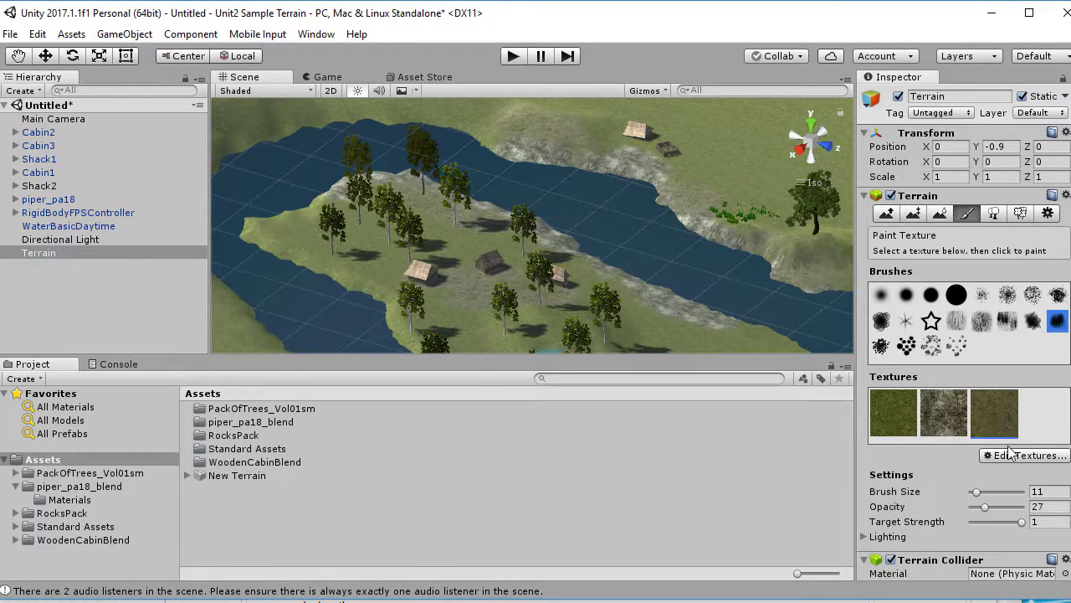
pyautogui.click(999, 457)
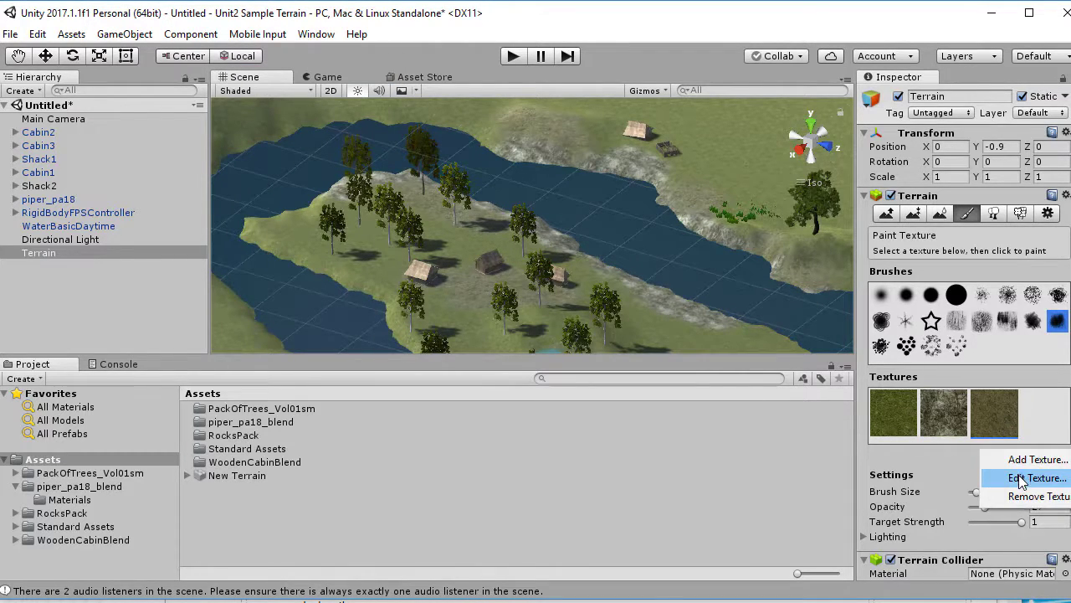
pyautogui.click(1025, 459)
pyautogui.click(445, 284)
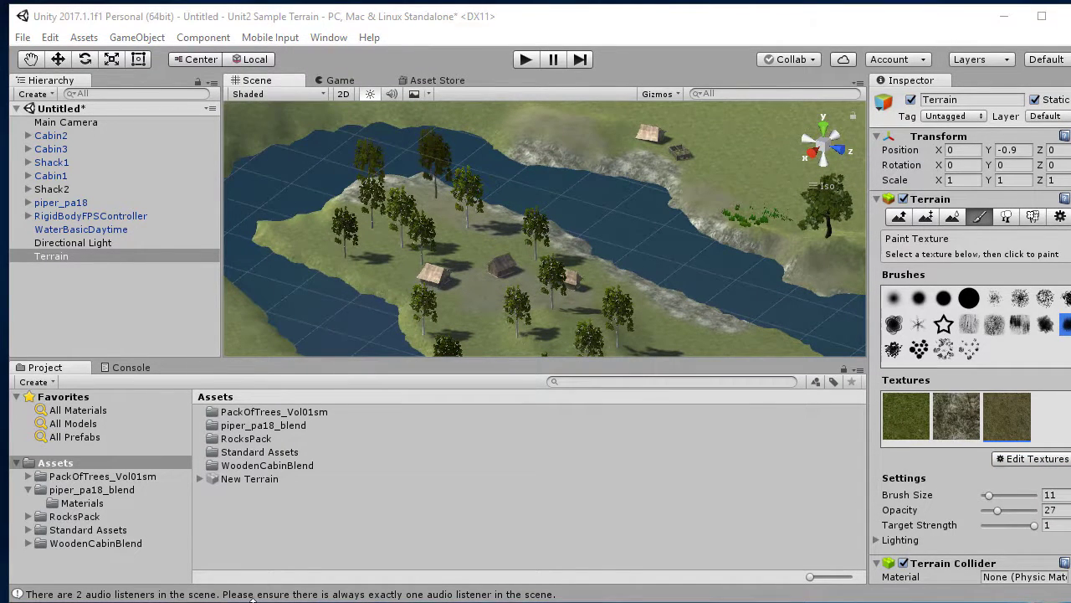
# - Try to place the Set1_RockA mesh from the RocksPack assets at the cabin peninsula's river shoreline
pyautogui.click(28, 516)
pyautogui.click(73, 544)
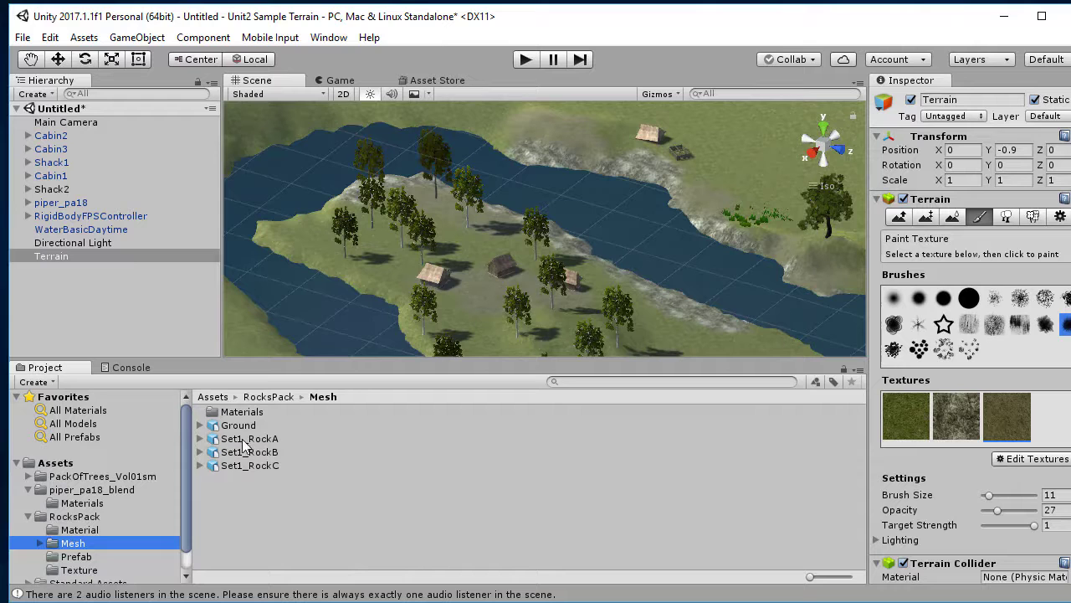
pyautogui.moveTo(242, 443); pyautogui.dragTo(633, 262)
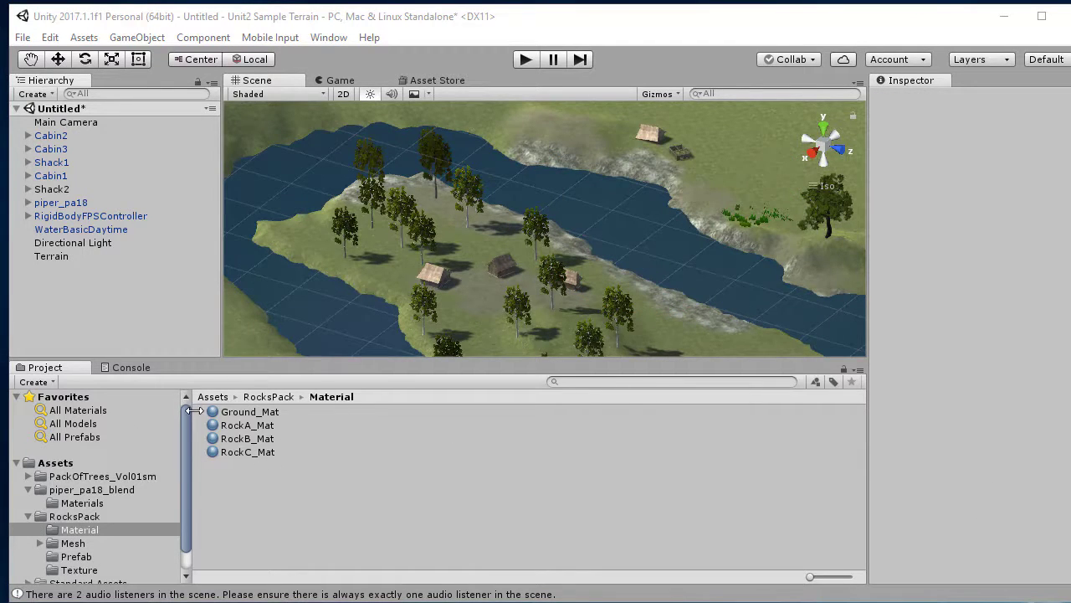
# - Try to place the Set1_RockB mesh on the river shoreline behind the cabins with the RockB_Mat material applied
pyautogui.moveTo(227, 439); pyautogui.dragTo(47, 567)
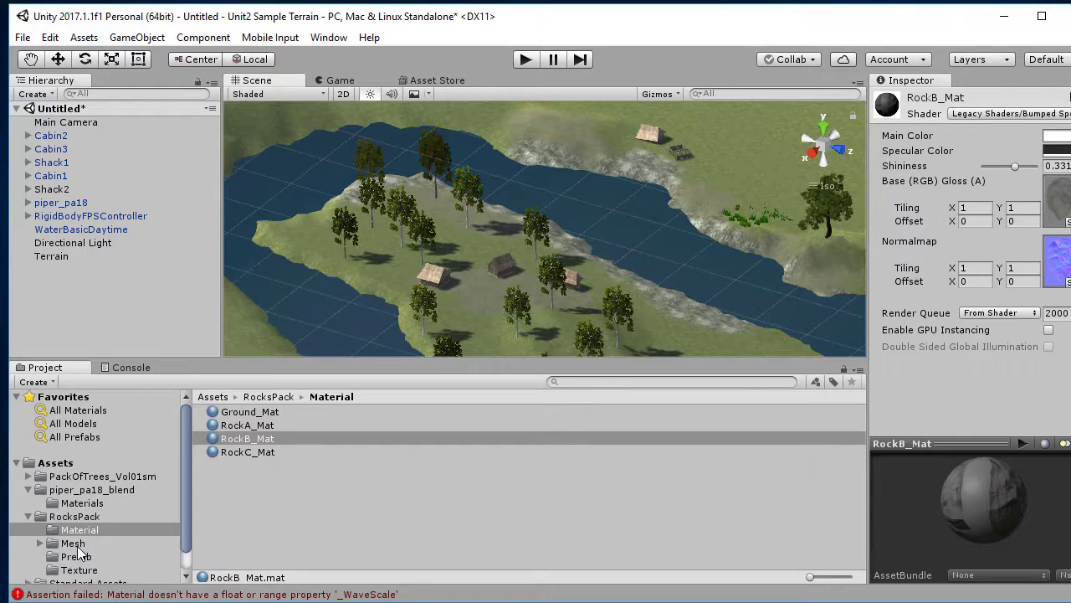
pyautogui.click(75, 544)
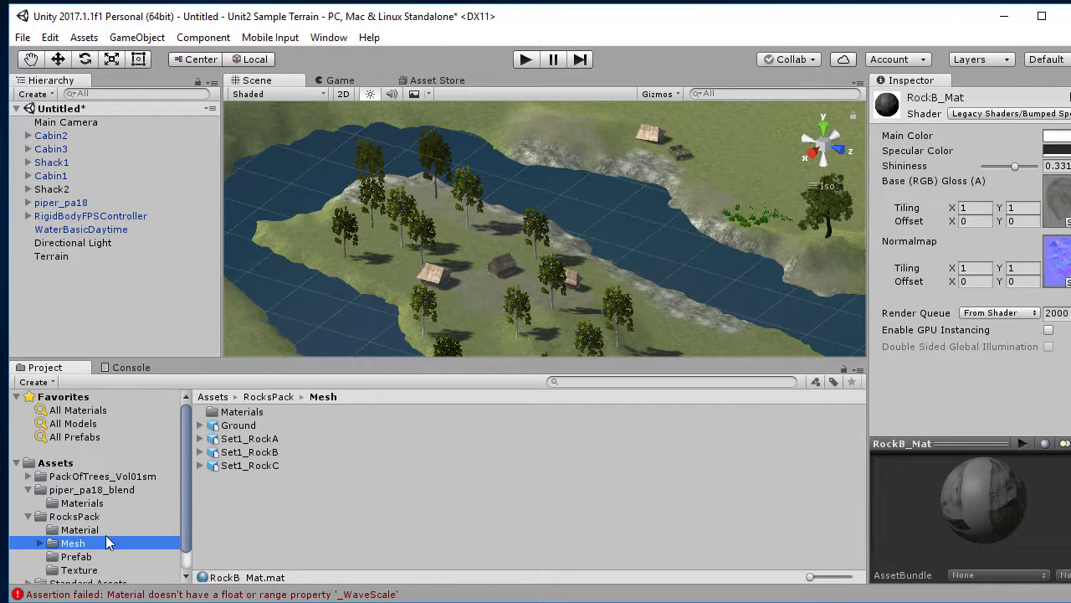
pyautogui.click(84, 557)
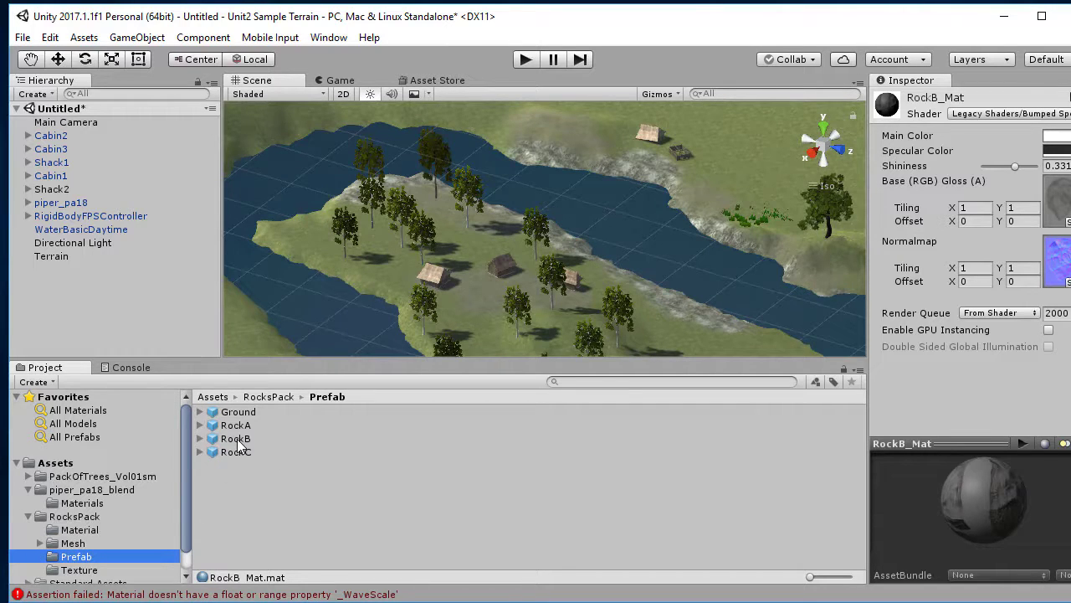
pyautogui.click(72, 542)
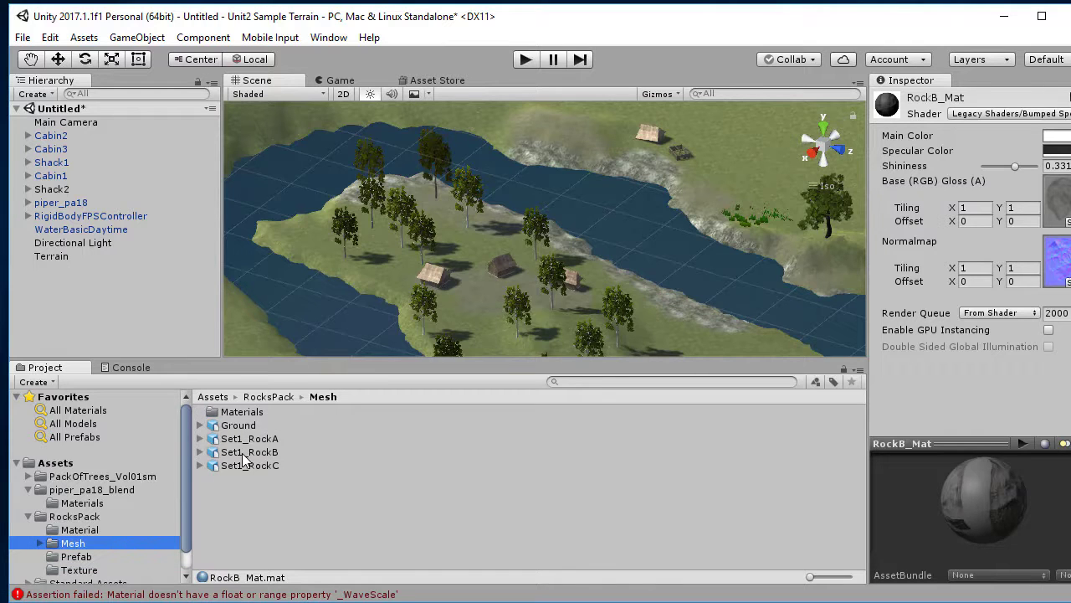
pyautogui.moveTo(242, 459); pyautogui.dragTo(583, 255)
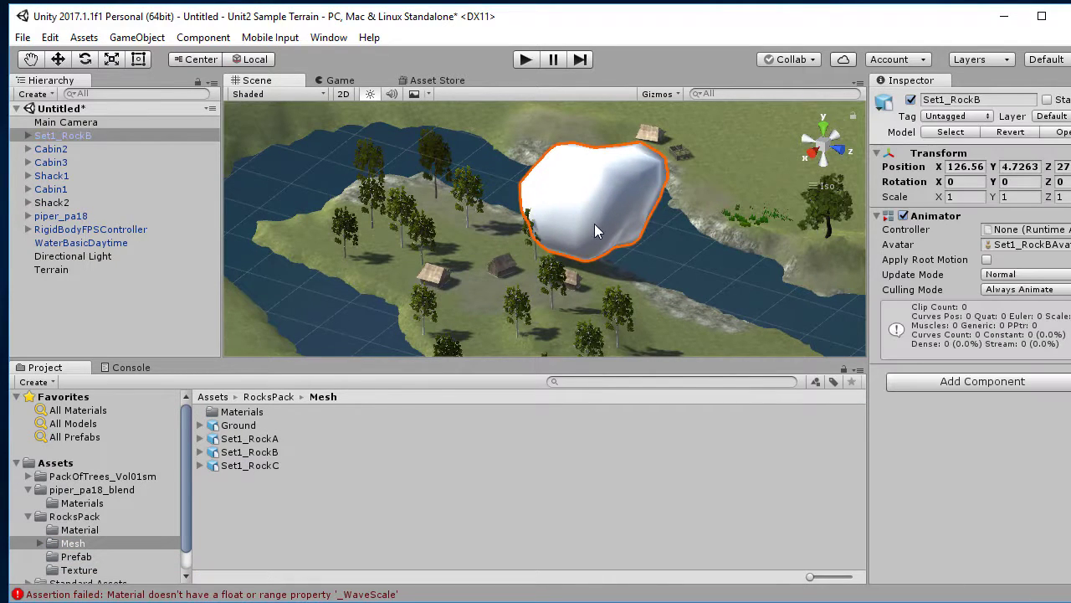
pyautogui.click(80, 530)
pyautogui.moveTo(235, 449); pyautogui.dragTo(574, 228)
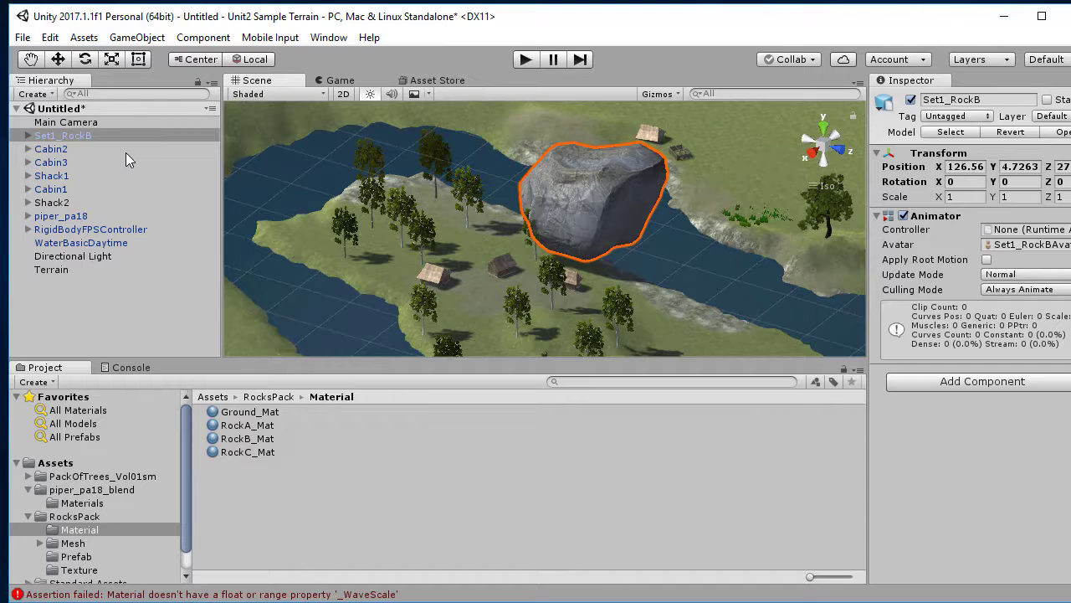
pyautogui.press('Delete')
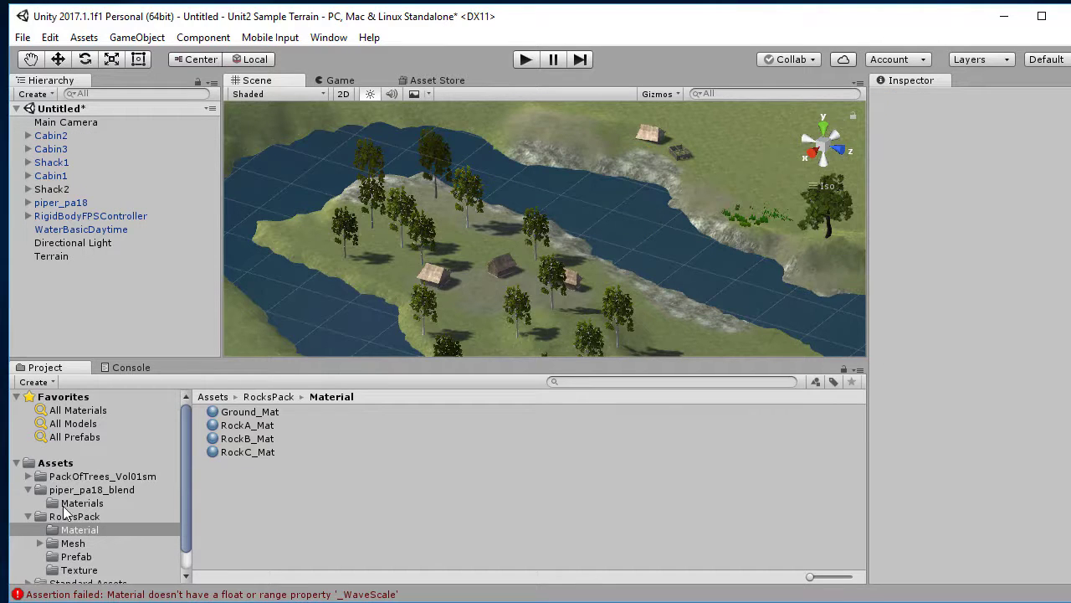
# - Place the RockB prefab from RocksPack on the shoreline behind the cabins and lower it to about Y -12.1
pyautogui.click(75, 556)
pyautogui.moveTo(231, 438); pyautogui.dragTo(569, 251)
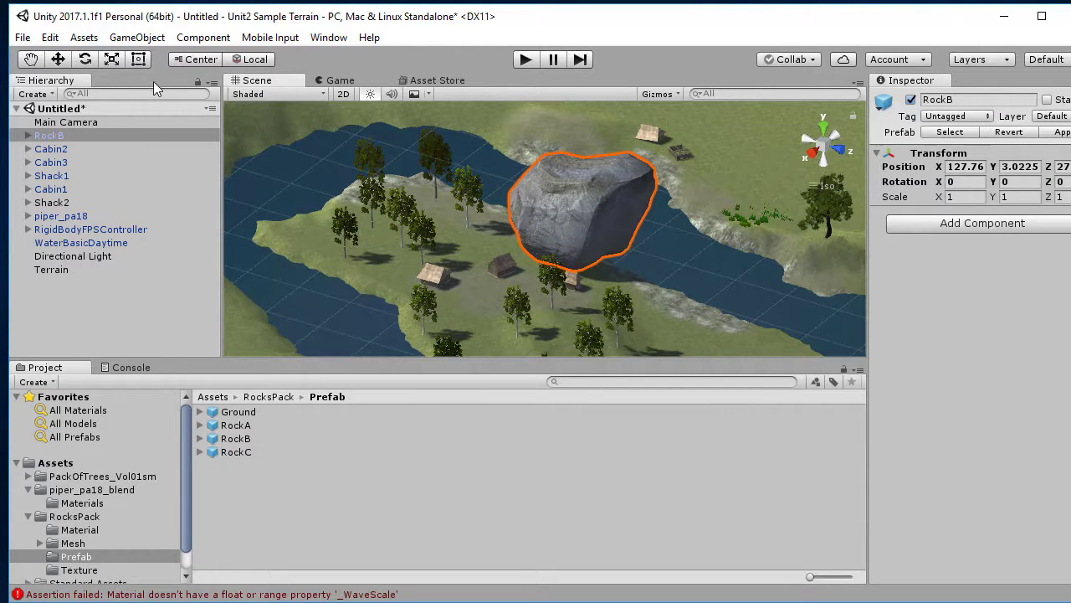
pyautogui.click(58, 58)
pyautogui.moveTo(575, 159); pyautogui.dragTo(572, 231)
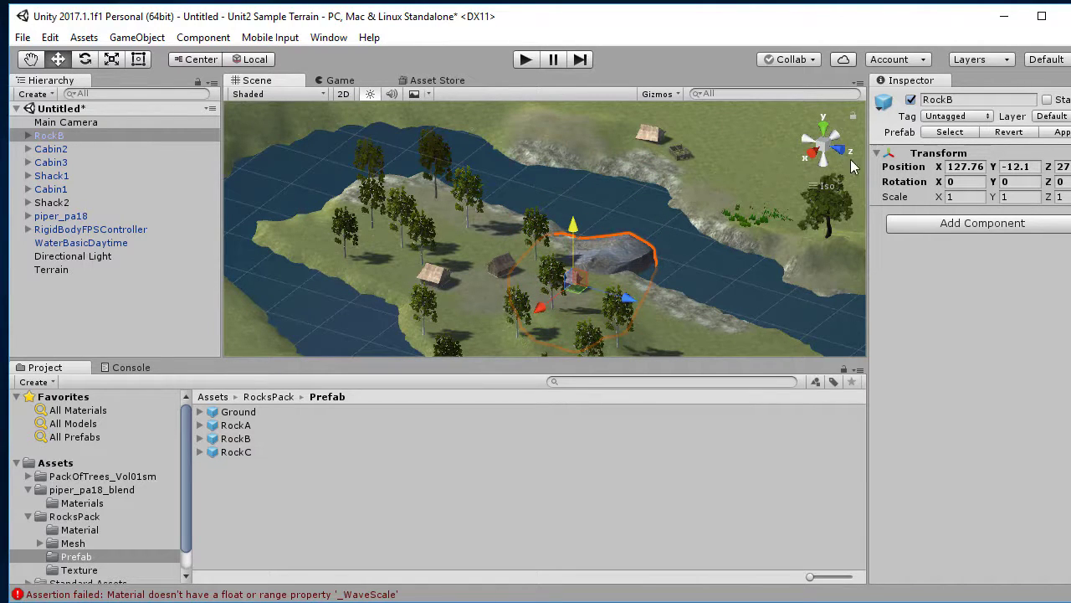
# - Scale the RockB rock to 0.1 in X, 0.3 in Y and 0.3 in Z
pyautogui.click(960, 196)
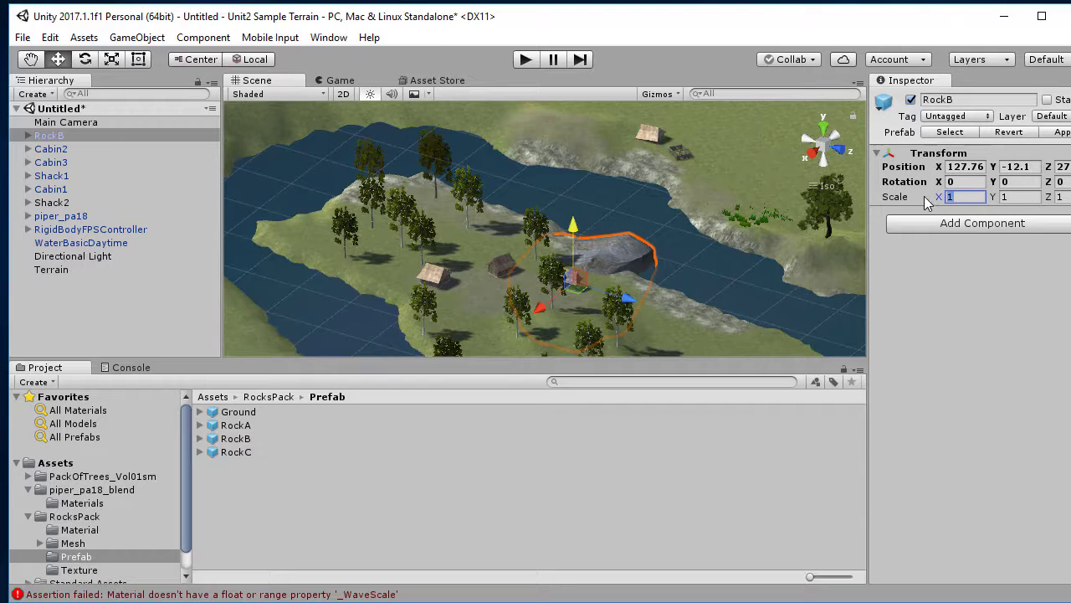
pyautogui.write('0.1')
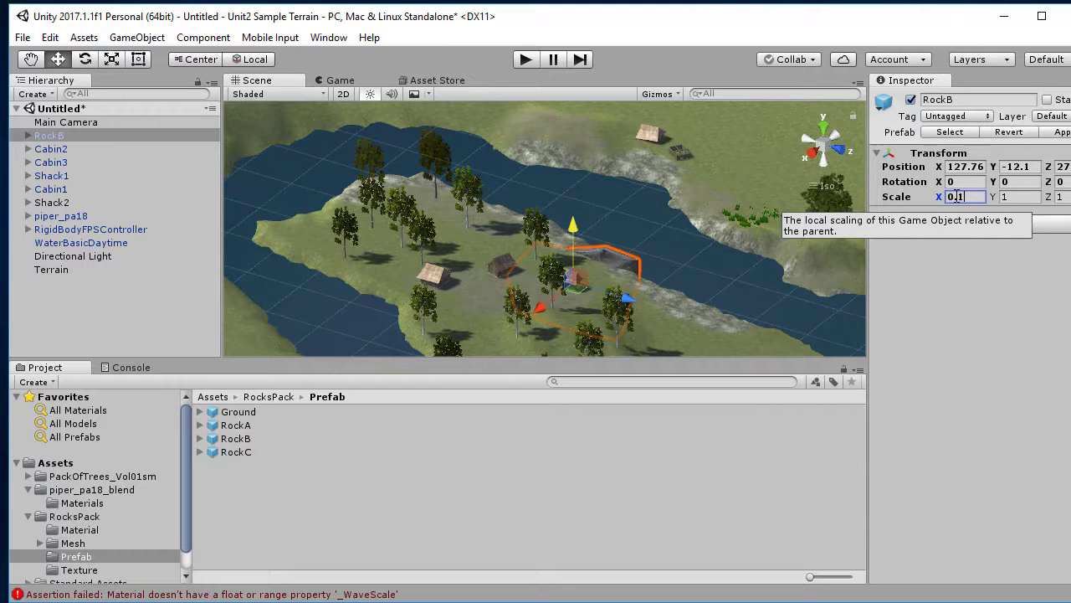
pyautogui.click(1060, 196)
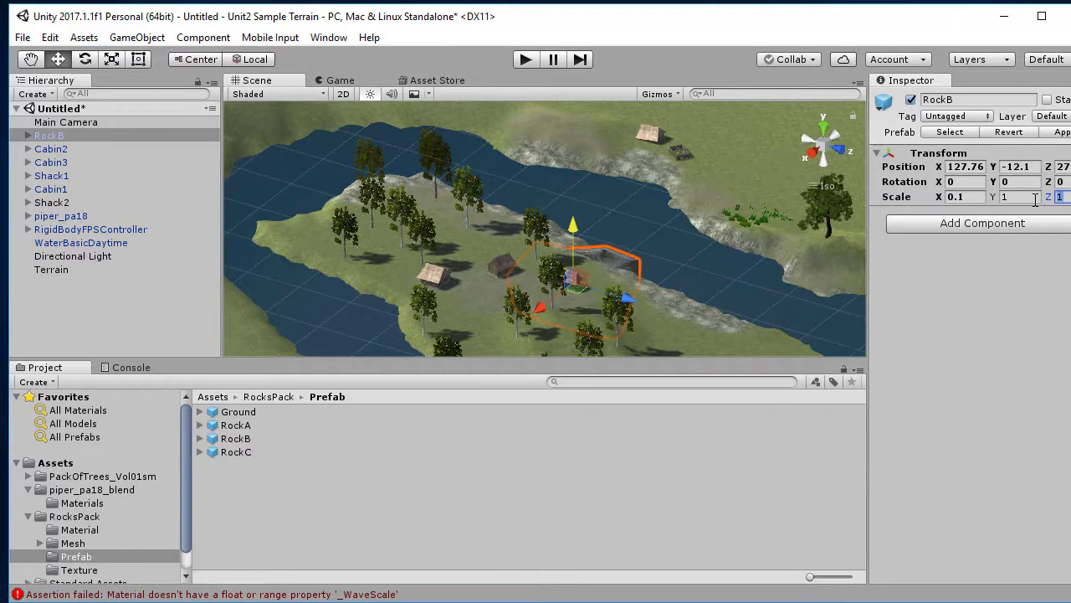
pyautogui.write('0.3')
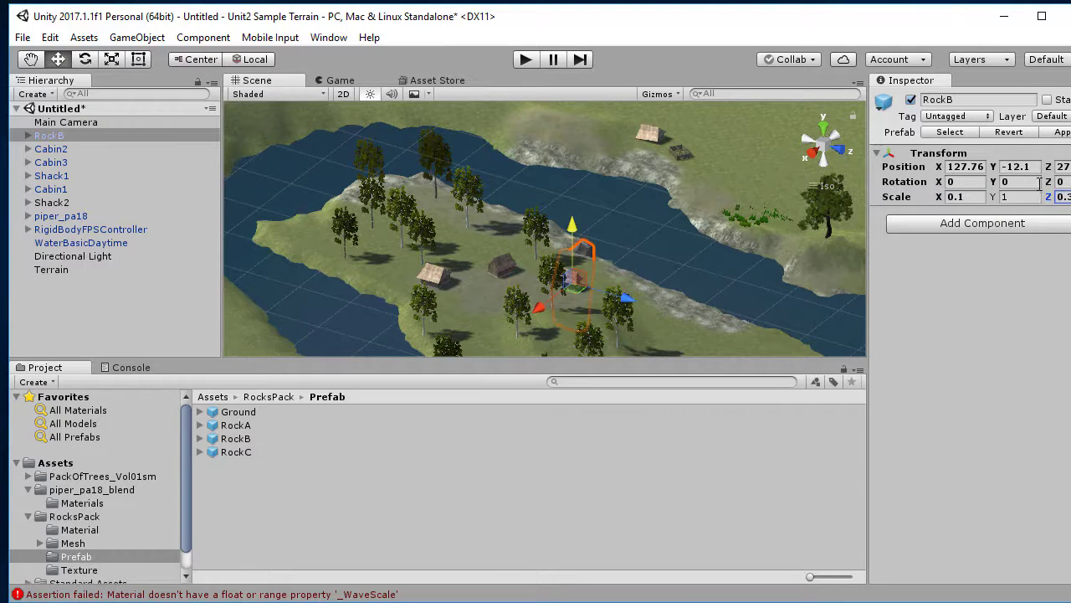
pyautogui.hotkey('shift', 'Tab')
pyautogui.write('0.3')
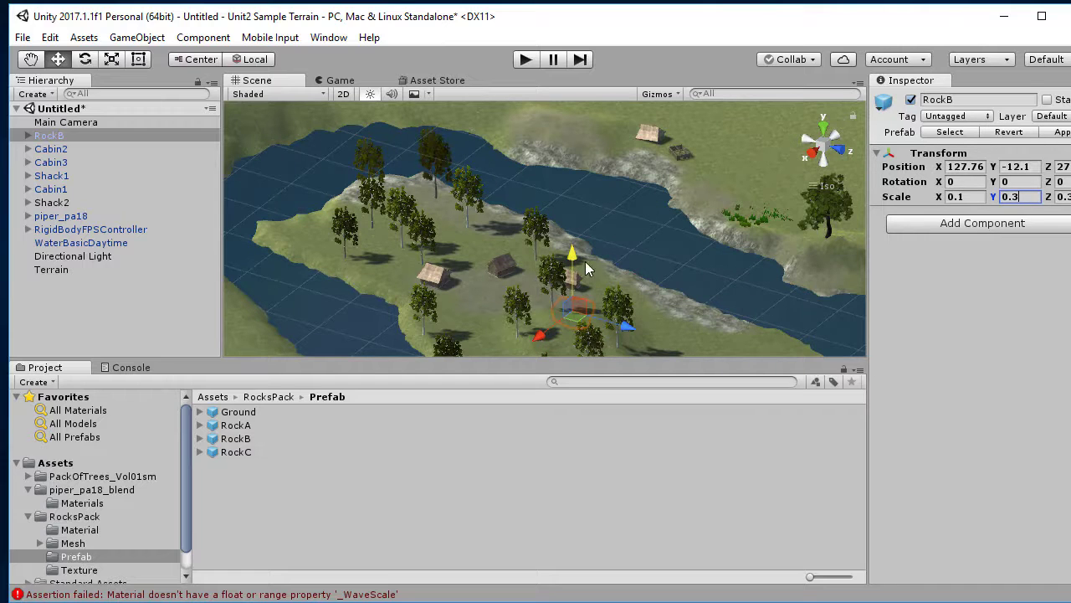
# - Move the RockB rock along Z onto the riverbank edge and embed it in the bank at about Y -1.79
pyautogui.moveTo(574, 254); pyautogui.dragTo(572, 187)
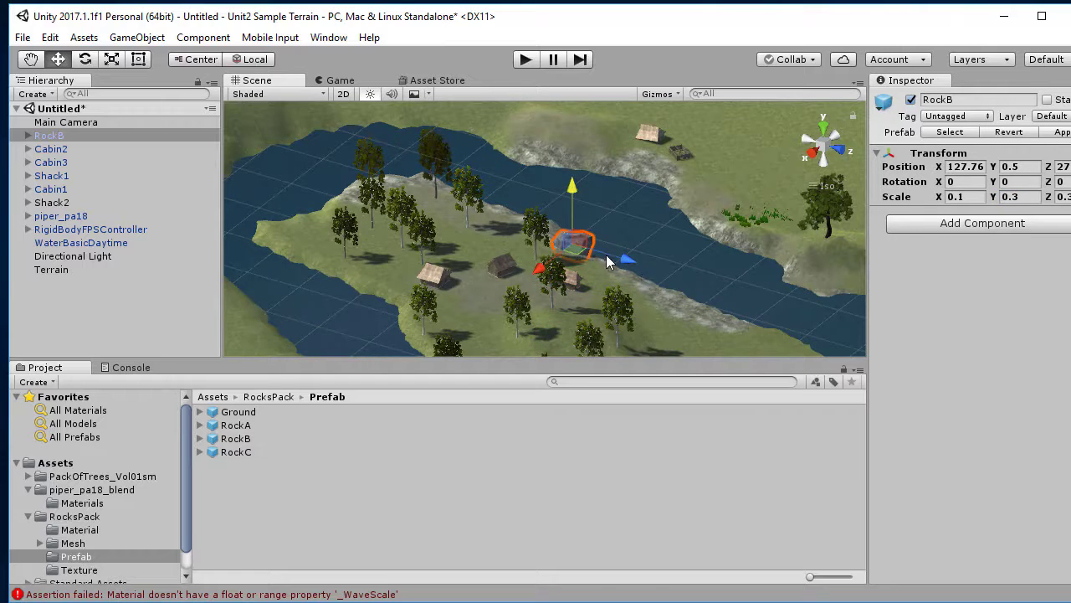
pyautogui.moveTo(626, 261); pyautogui.dragTo(647, 265)
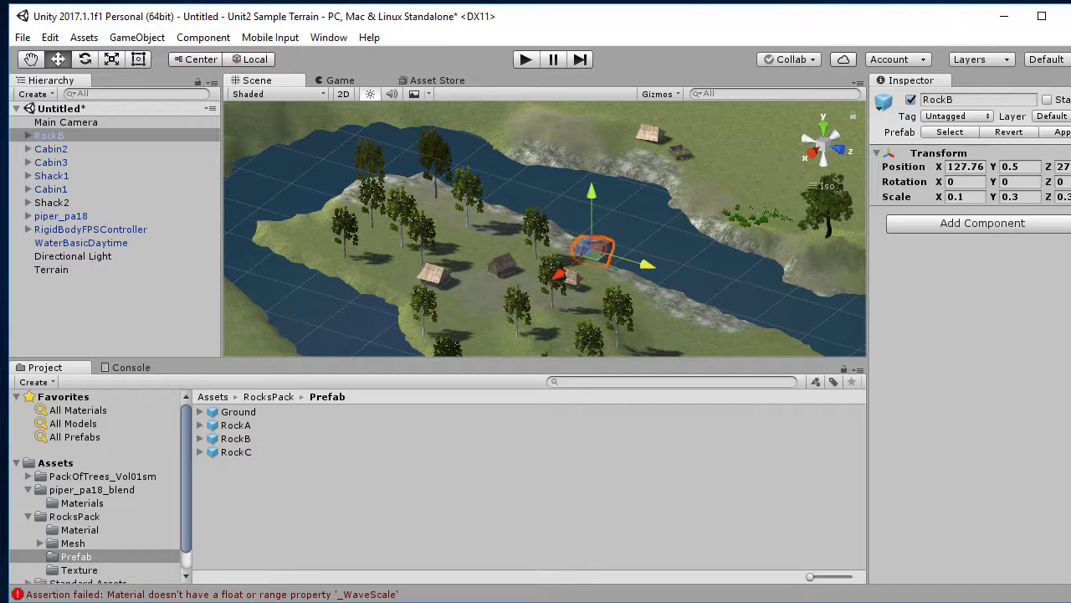
pyautogui.doubleClick(64, 135)
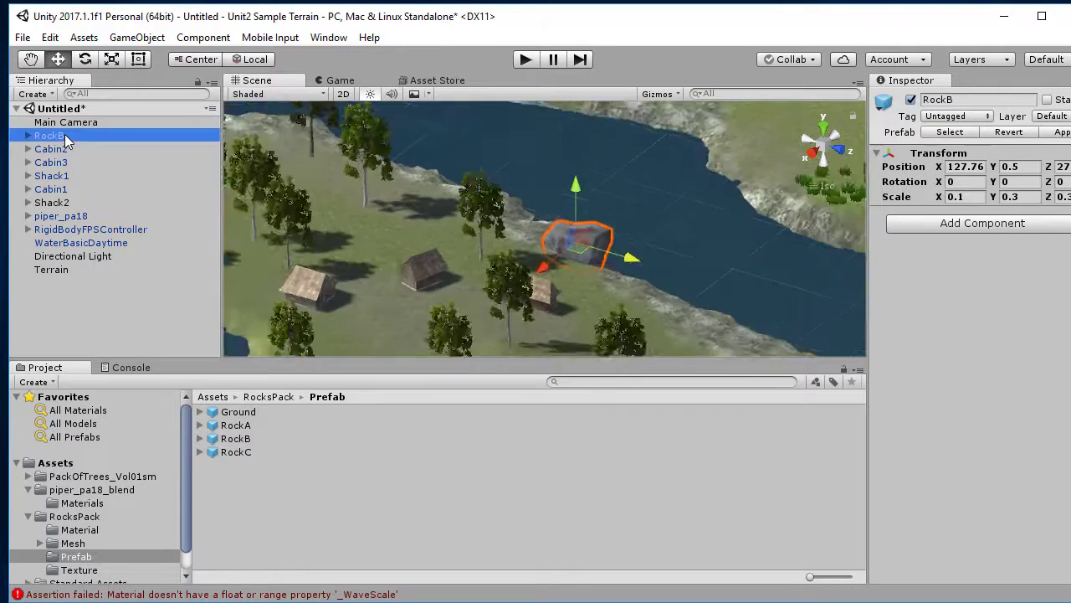
pyautogui.moveTo(604, 247); pyautogui.dragTo(615, 251)
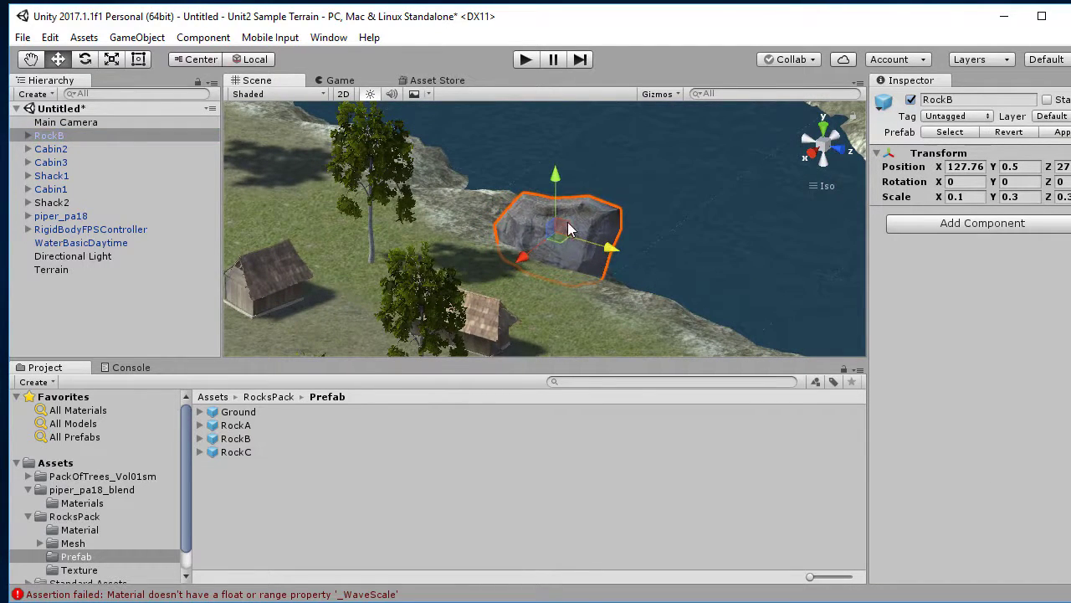
pyautogui.moveTo(555, 171); pyautogui.dragTo(557, 224)
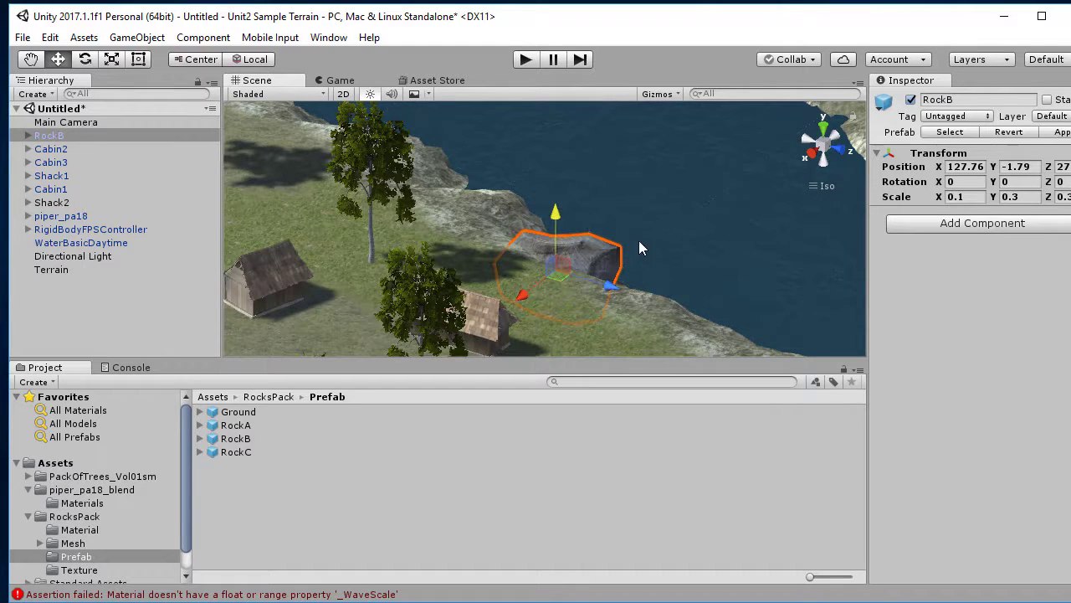
pyautogui.click(664, 265)
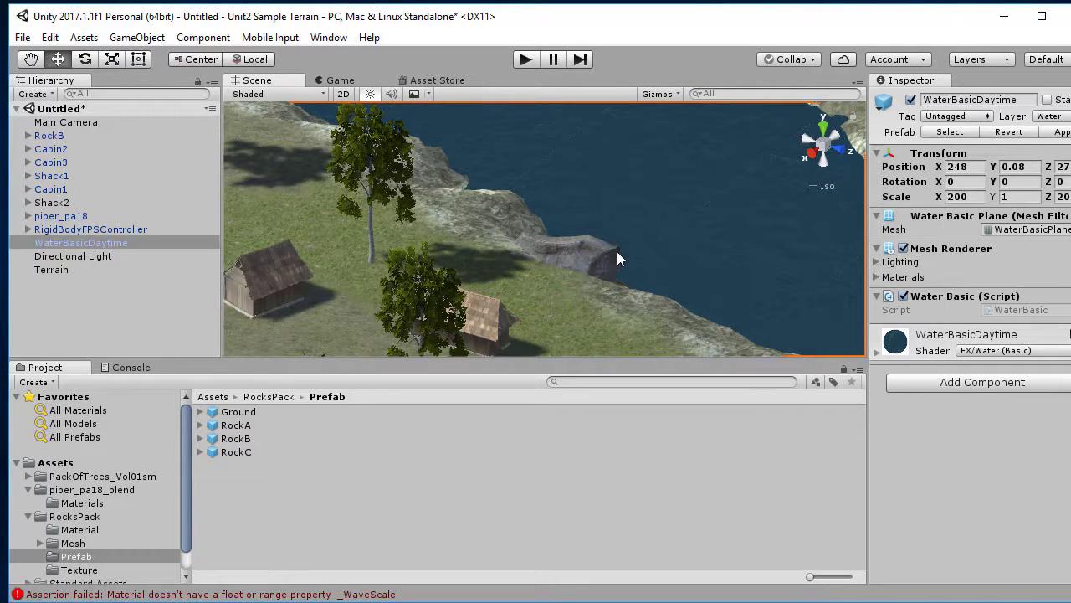
pyautogui.moveTo(677, 242); pyautogui.dragTo(627, 267)
pyautogui.moveTo(638, 251); pyautogui.dragTo(747, 417, button='middle')
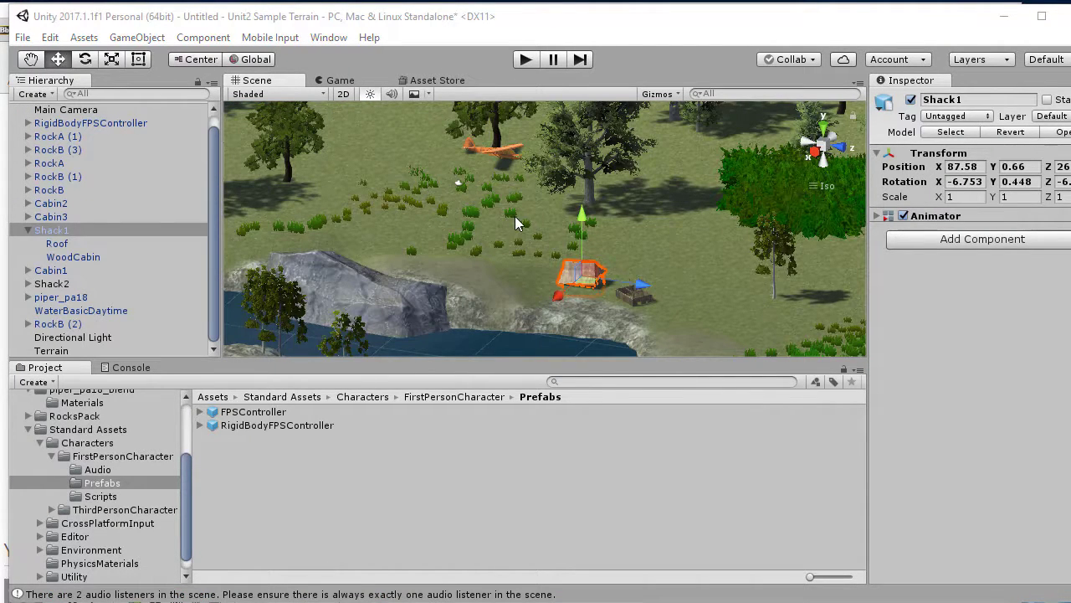
# - Playtest the terrain by walking through the grass, along the river, over the large riverbank rock and past the shacks, ending play mode at the end
pyautogui.click(525, 59)
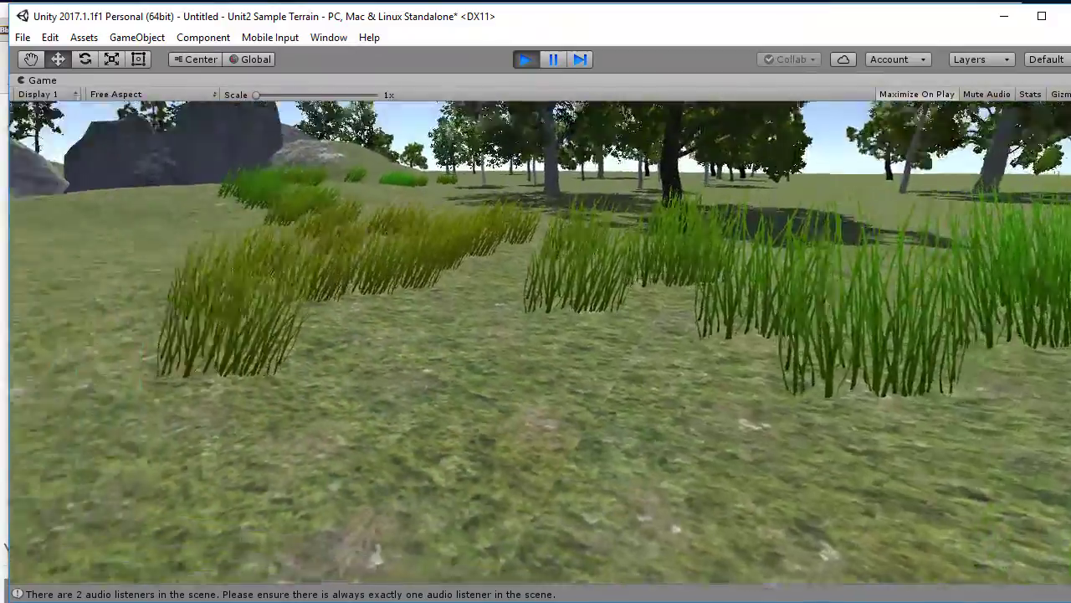
pyautogui.press('w')
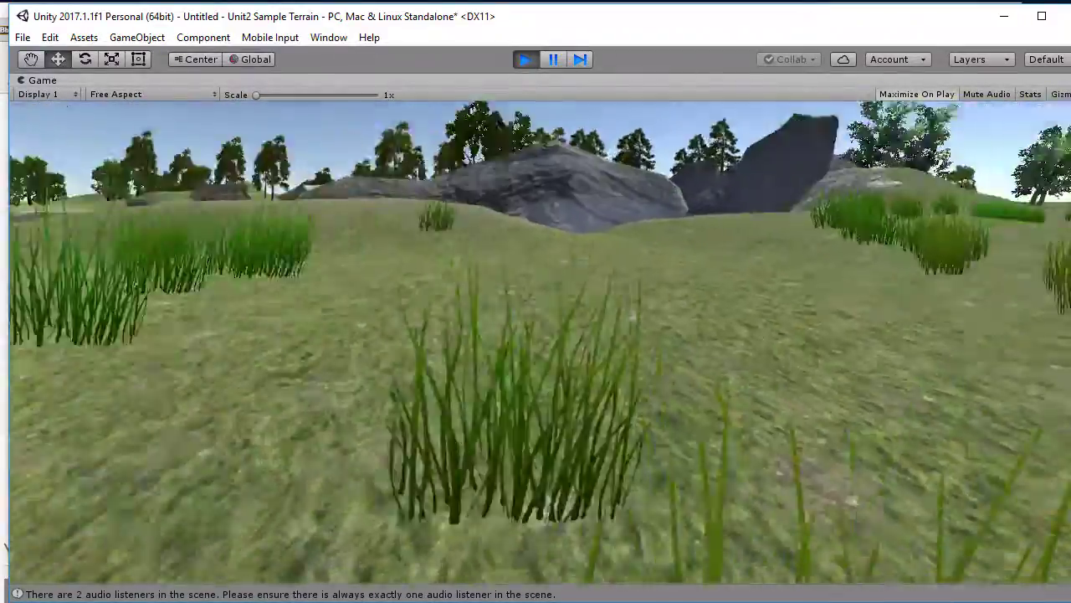
pyautogui.press('w')
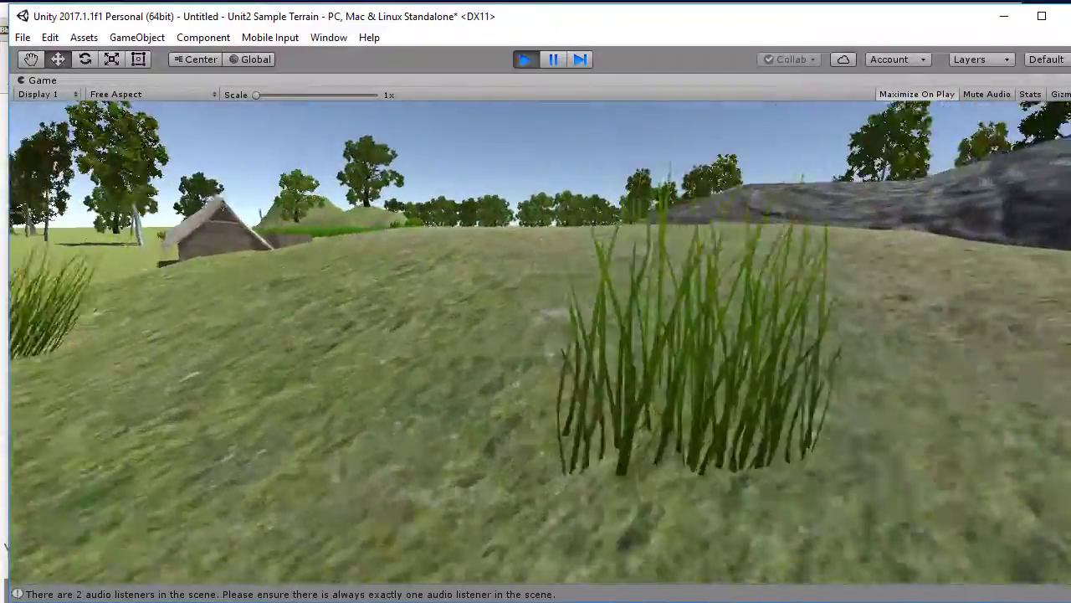
pyautogui.press('w')
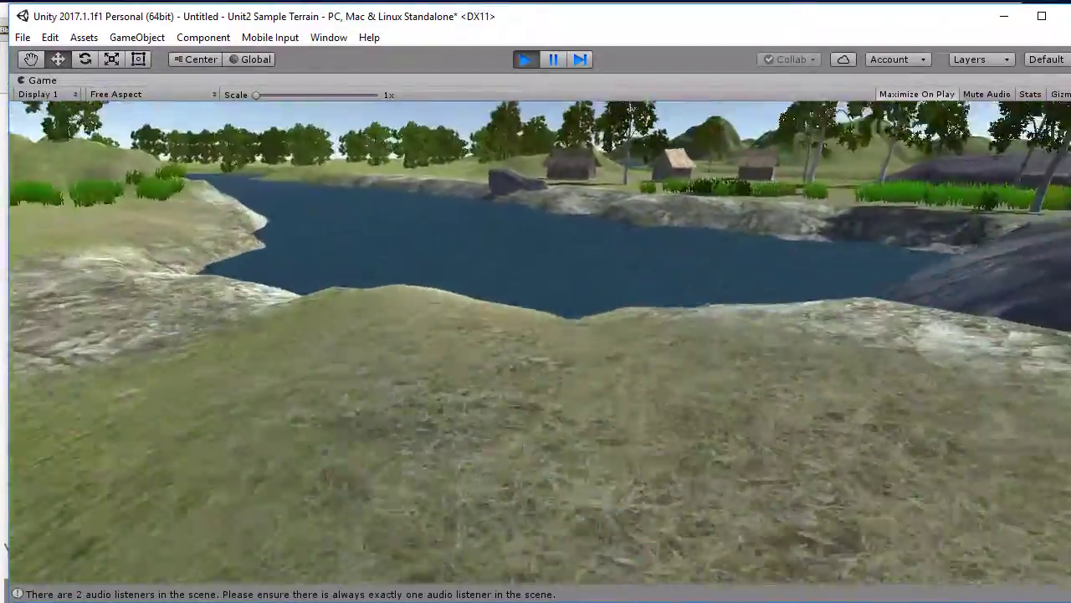
pyautogui.press('w')
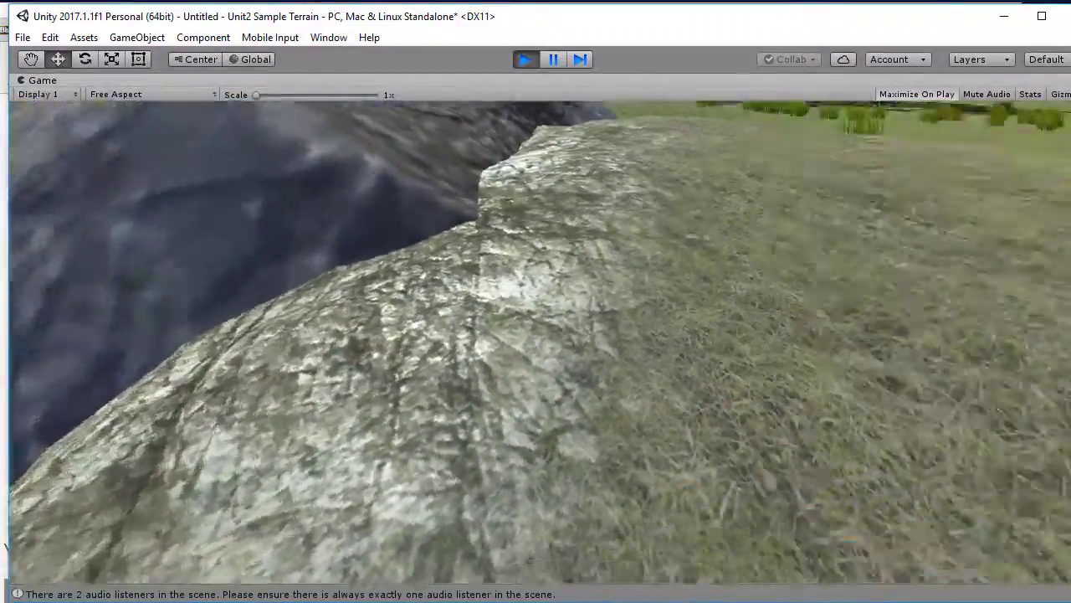
pyautogui.press('w')
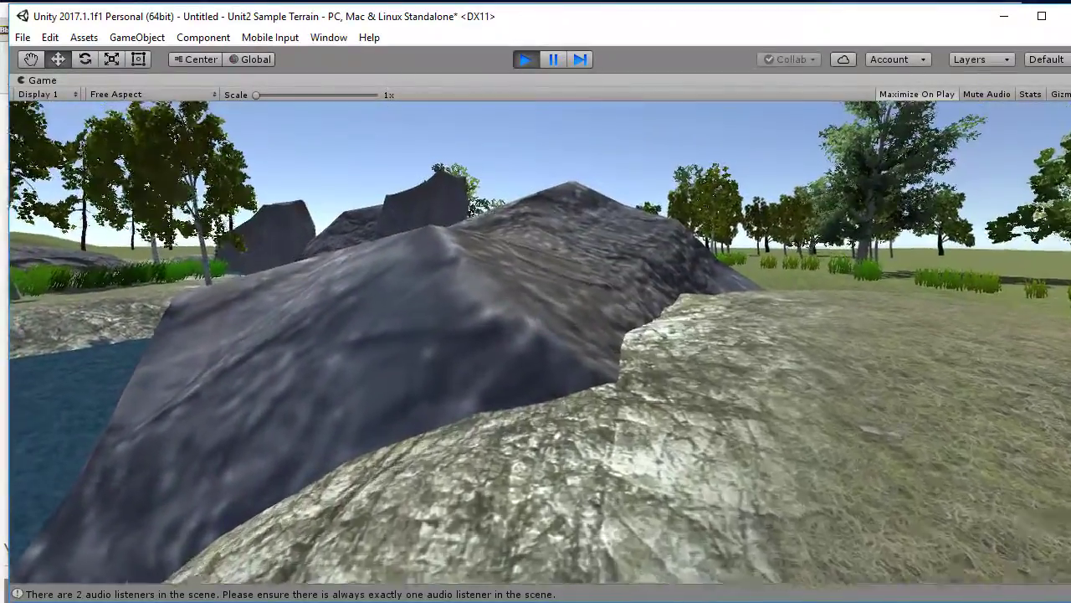
pyautogui.press('w')
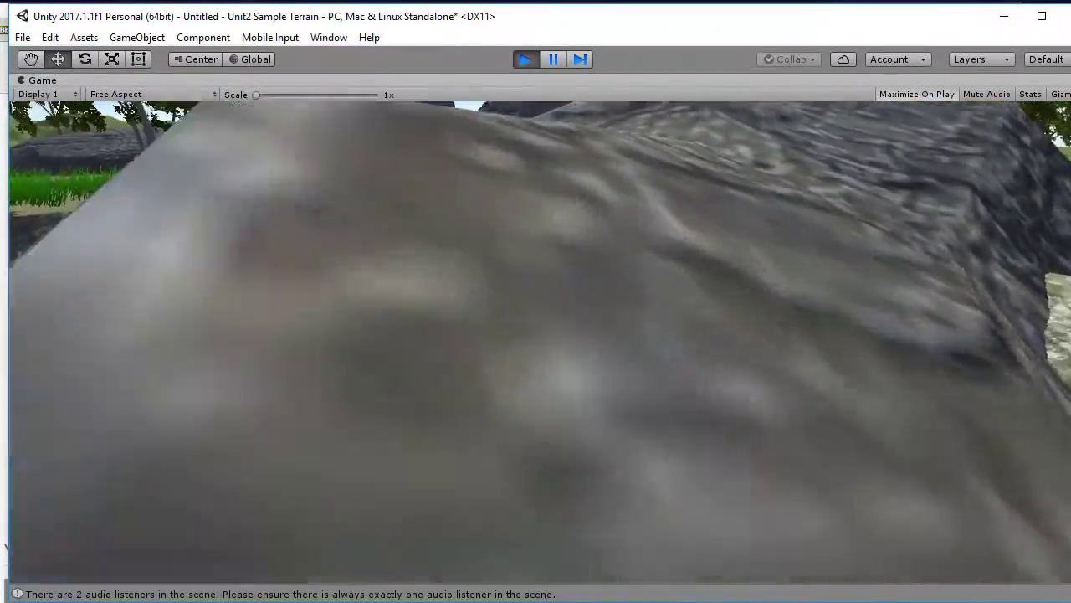
pyautogui.press('w')
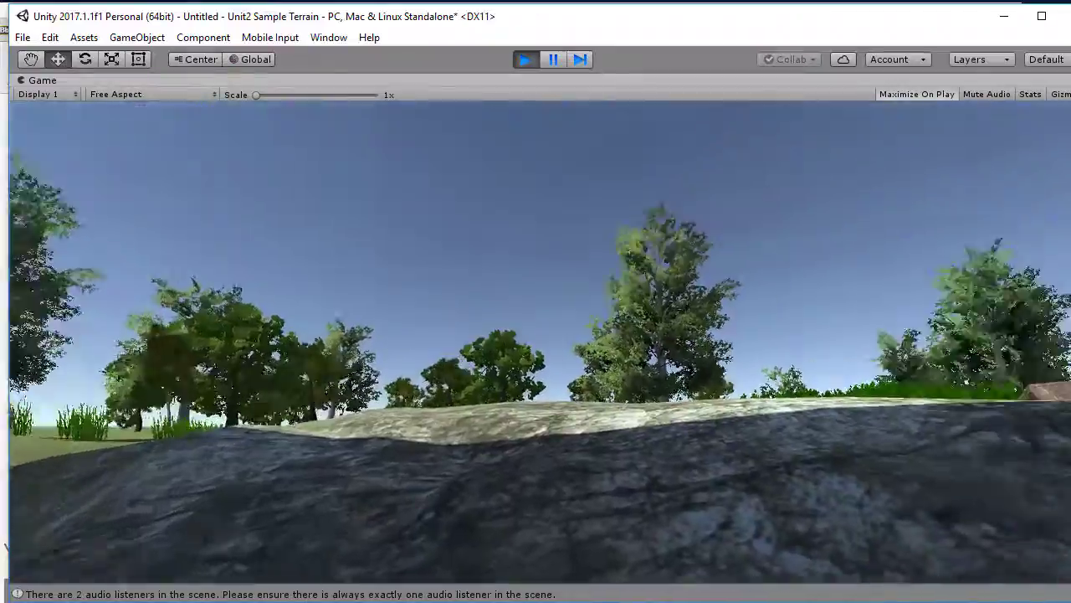
pyautogui.press('w')
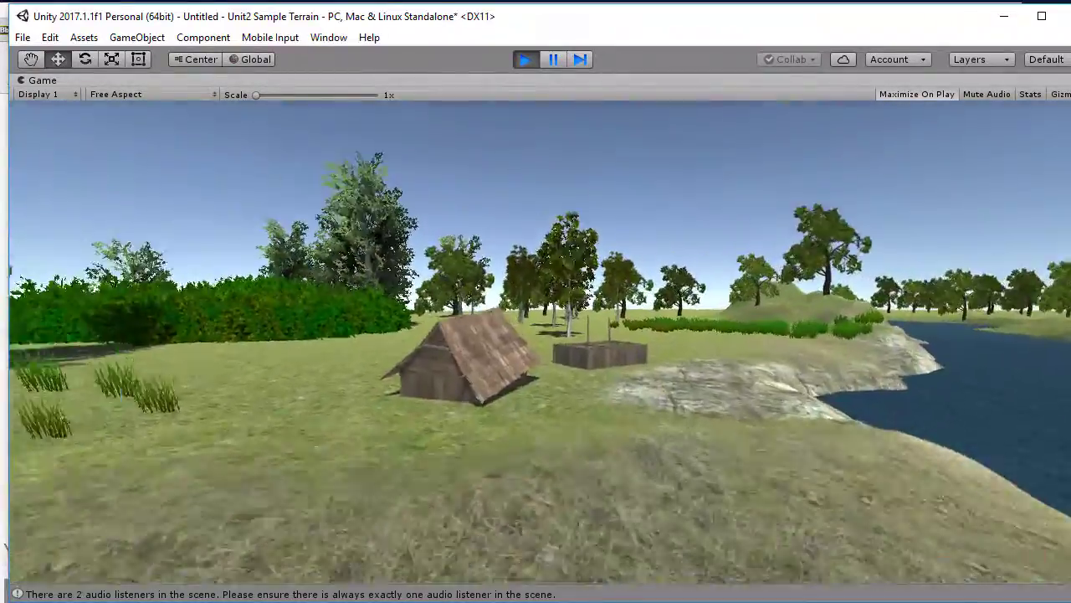
pyautogui.press('w')
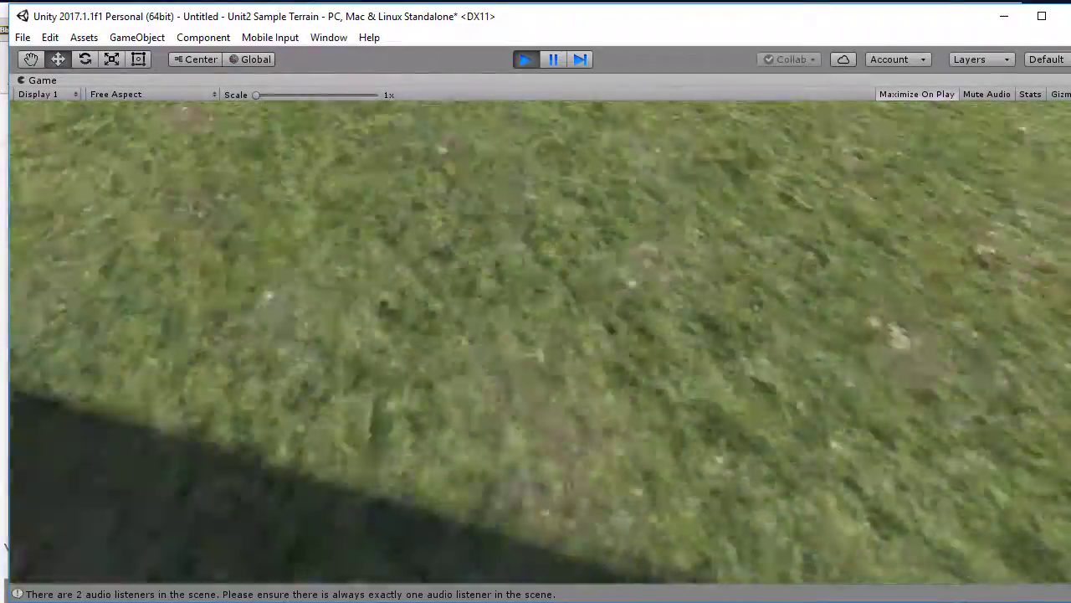
pyautogui.press('w')
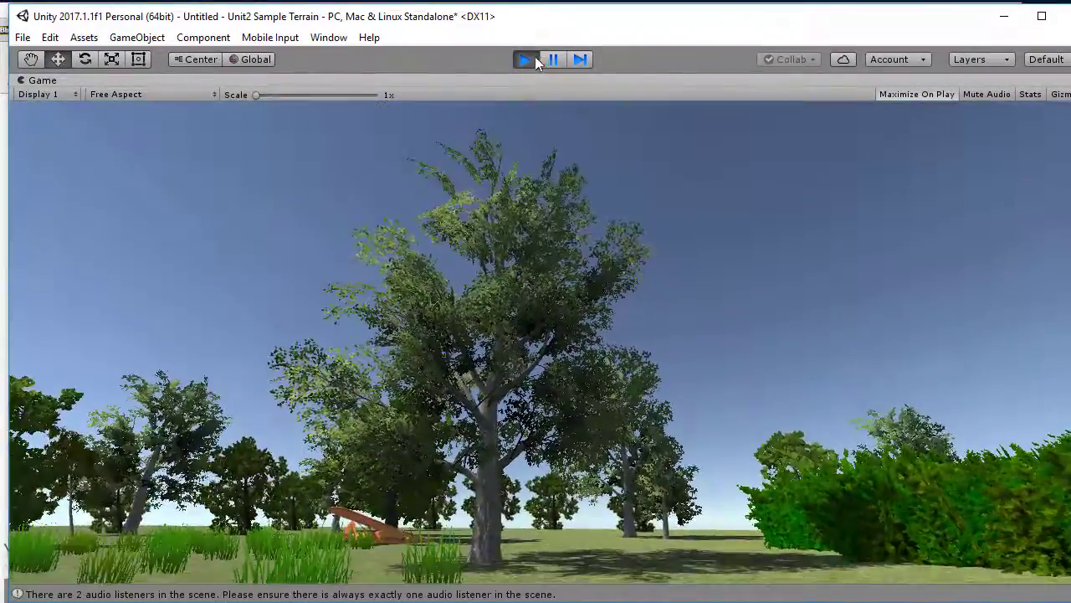
pyautogui.click(526, 59)
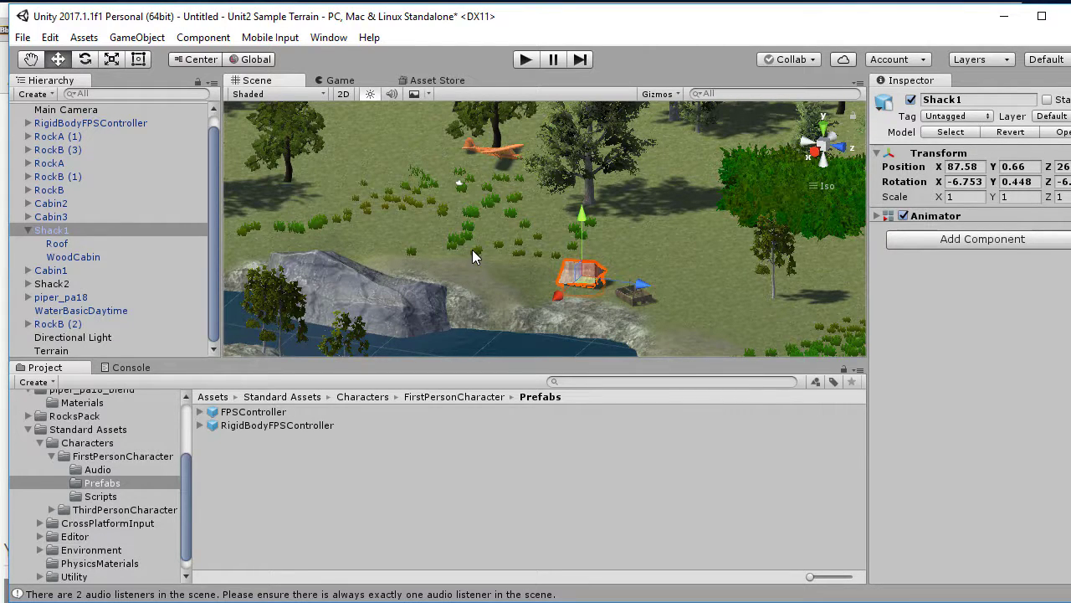
# - Add a Mesh Collider to the Group001 mesh nested inside the RockB (3) riverbank rock
pyautogui.click(380, 301)
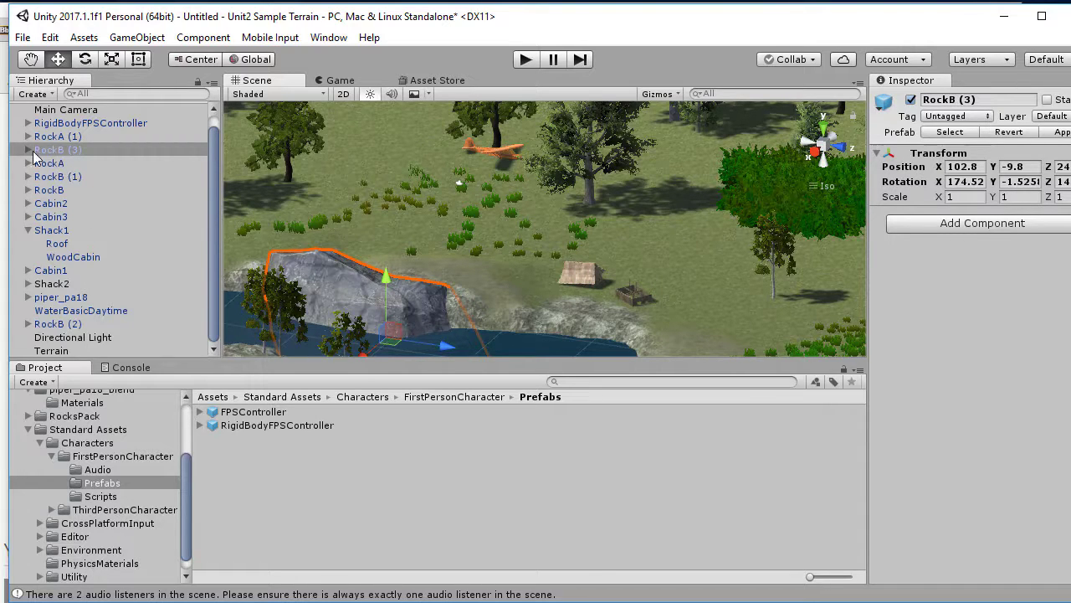
pyautogui.click(28, 149)
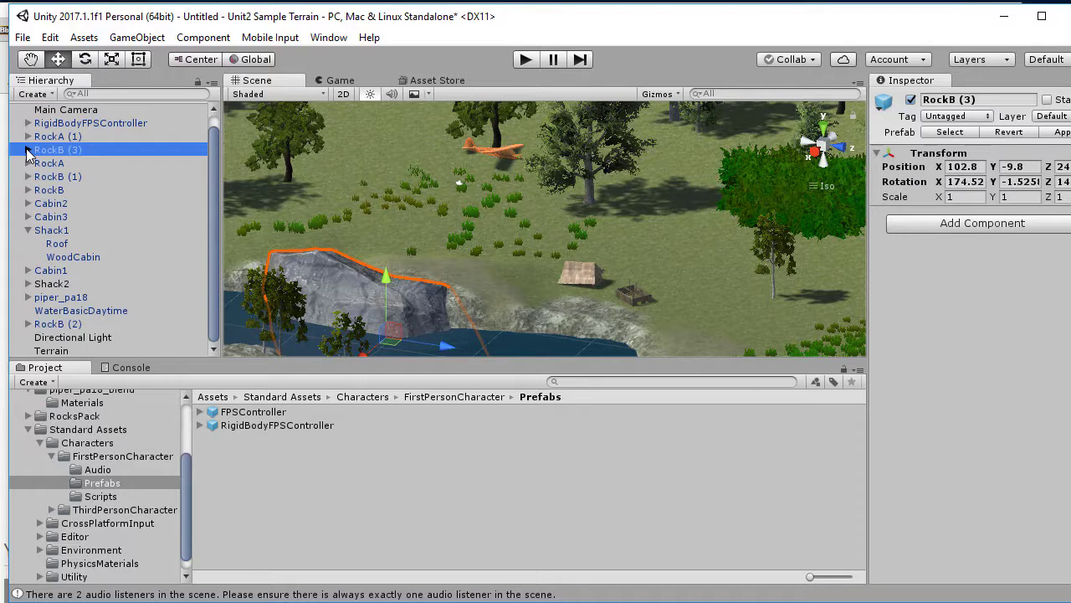
pyautogui.click(59, 164)
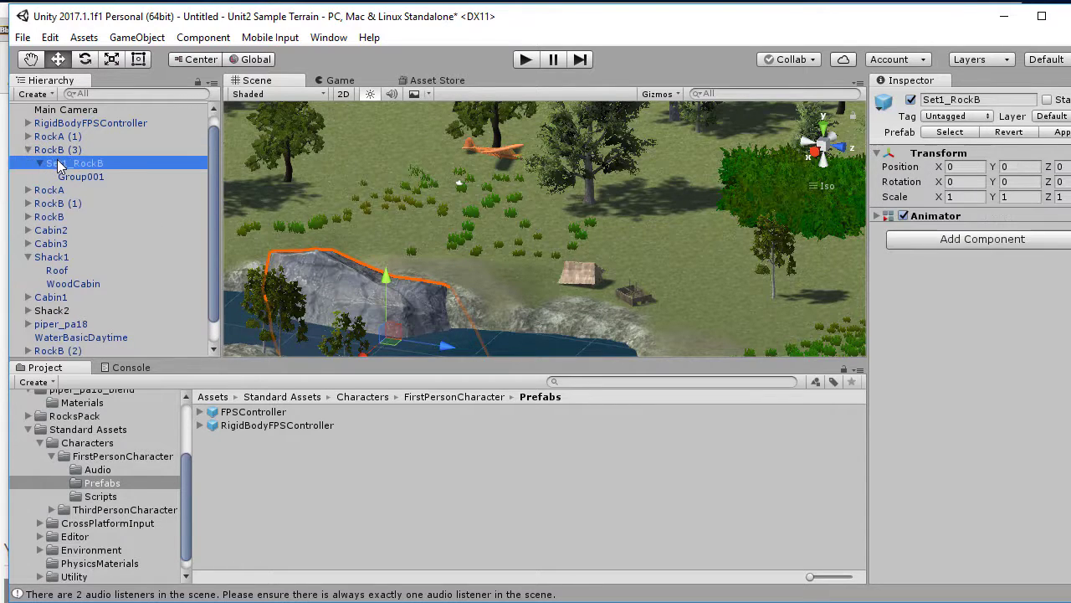
pyautogui.click(76, 177)
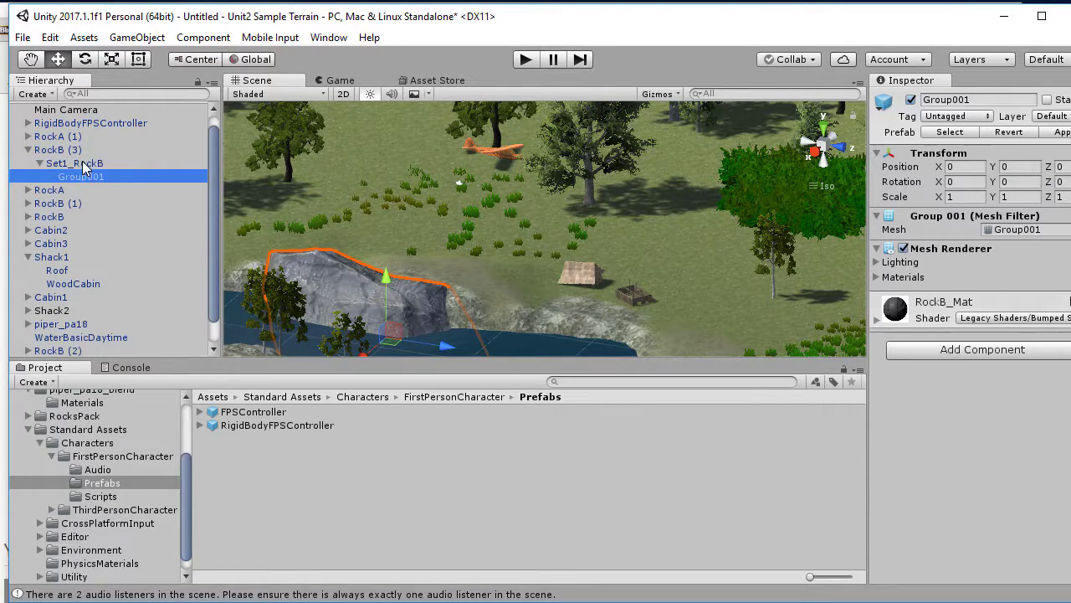
pyautogui.click(84, 164)
pyautogui.click(74, 181)
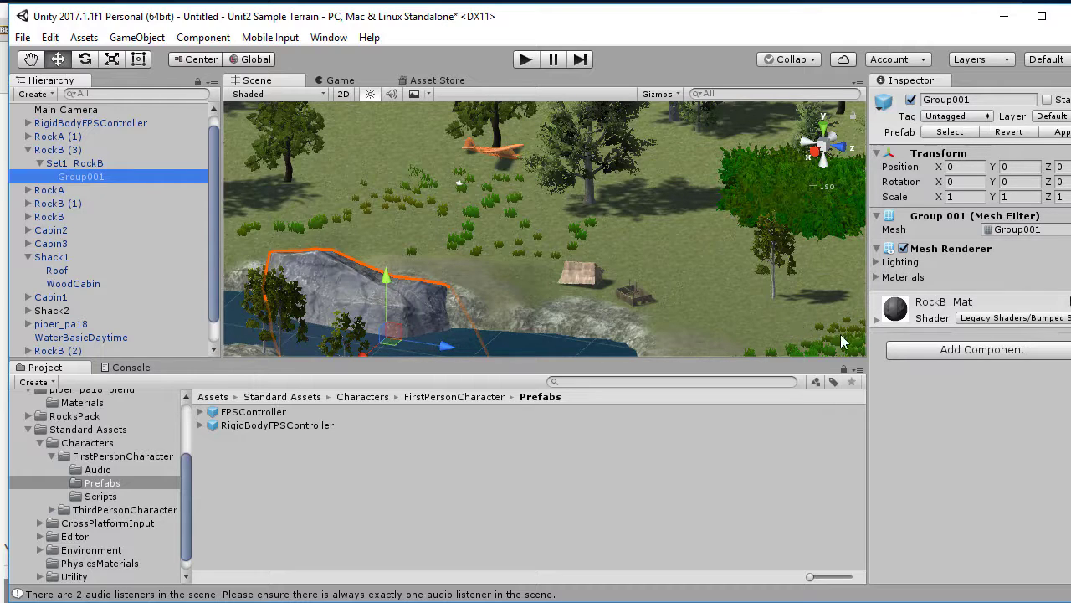
pyautogui.click(936, 358)
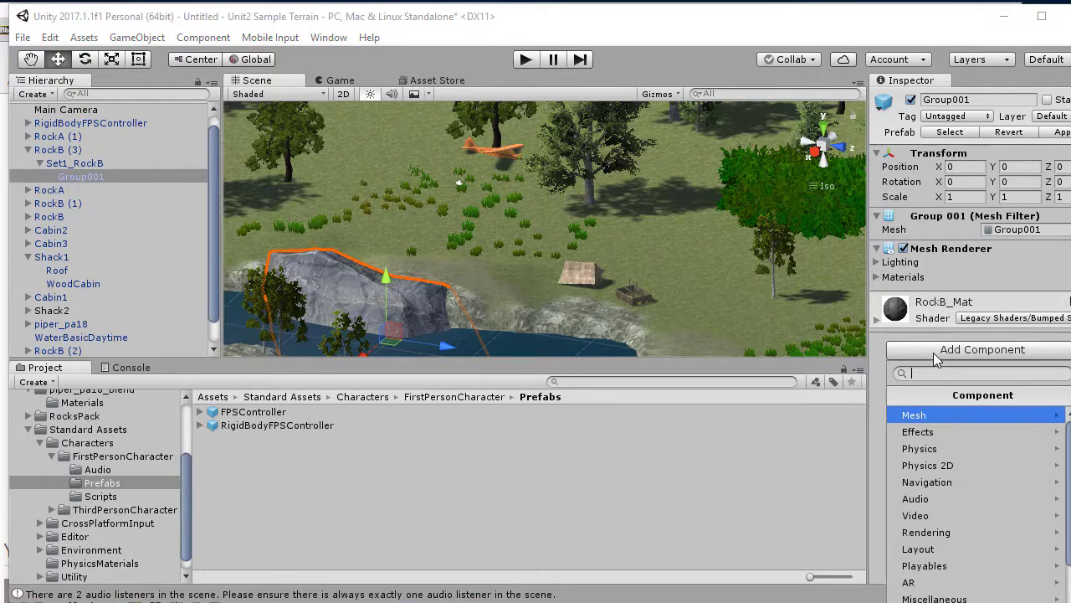
pyautogui.click(924, 452)
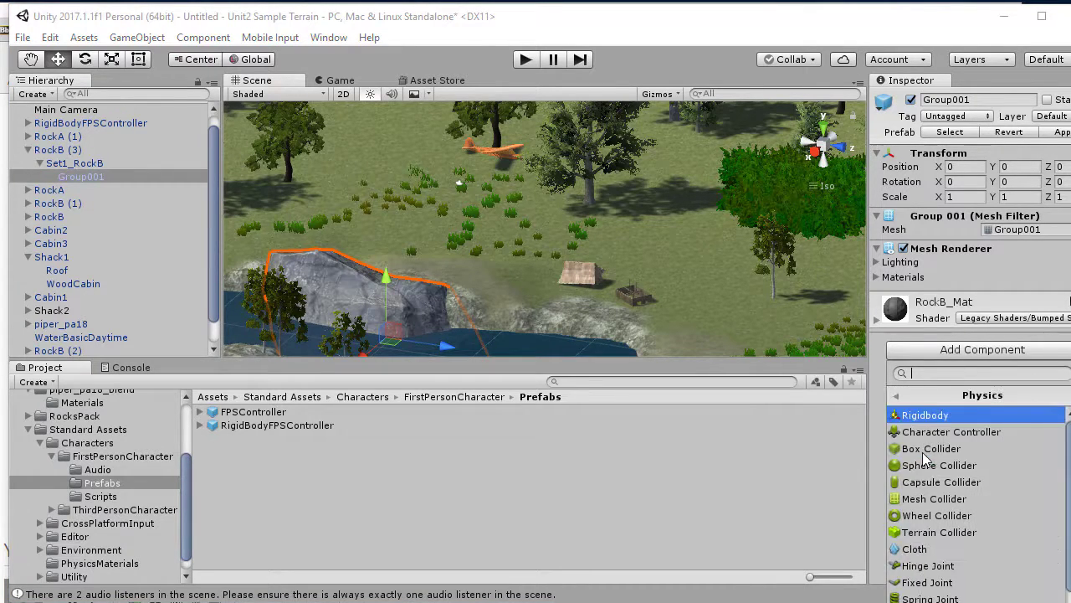
pyautogui.click(931, 499)
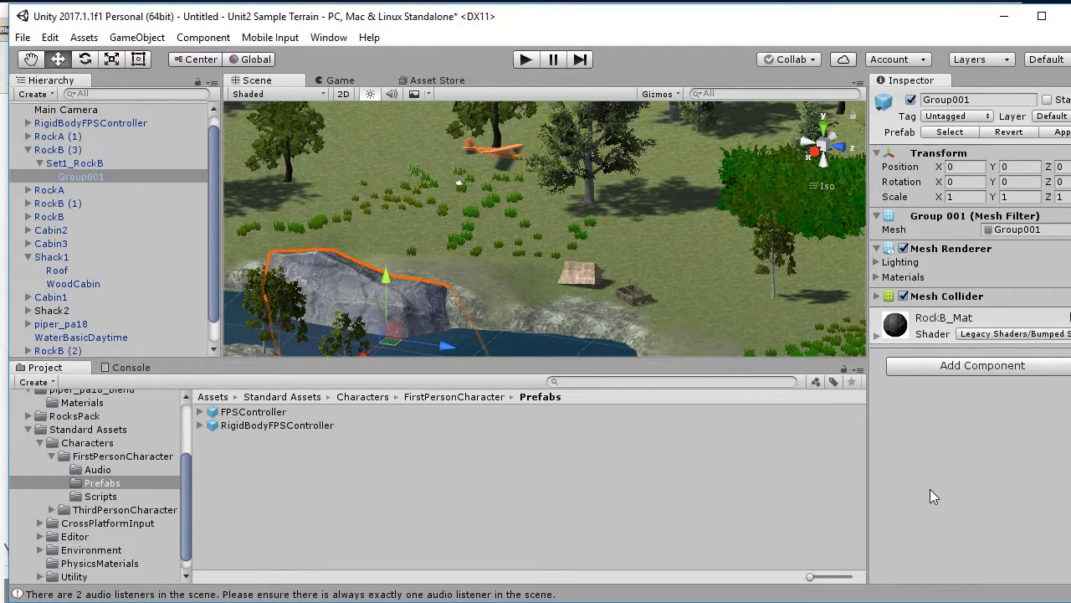
# - Inspect the components of Shack1's Roof and WoodCabin parts and examine the WoodCabin's Box Collider bounds around the shack
pyautogui.click(590, 280)
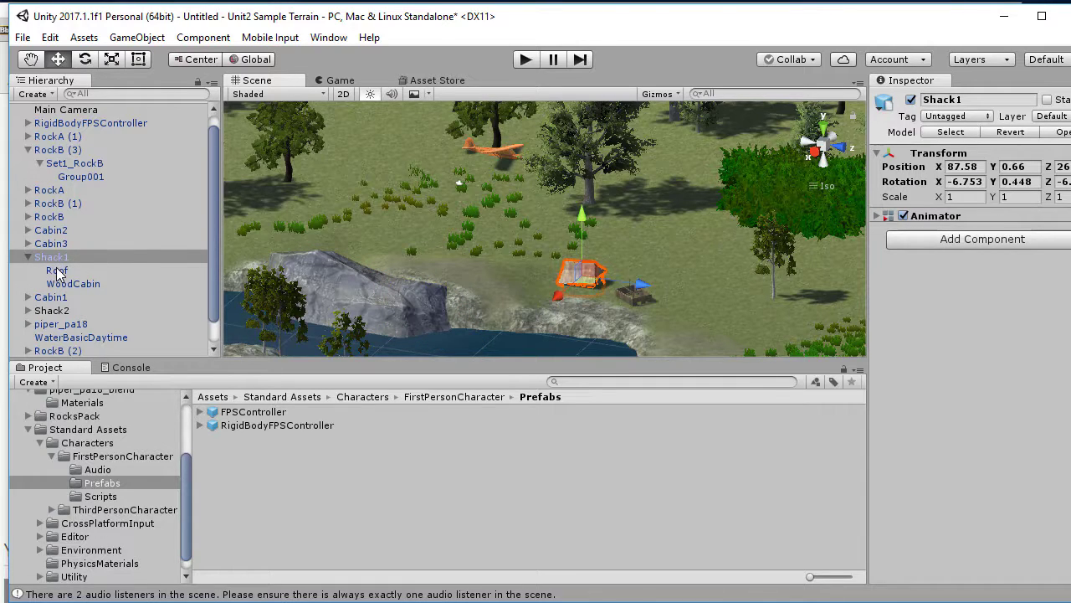
pyautogui.click(56, 271)
pyautogui.click(74, 285)
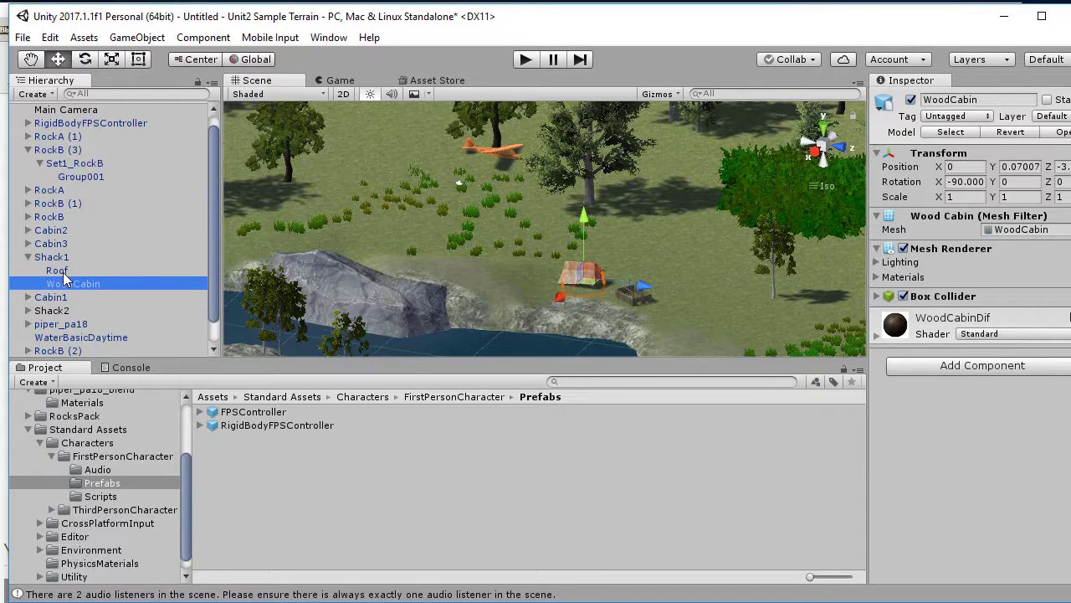
pyautogui.click(64, 271)
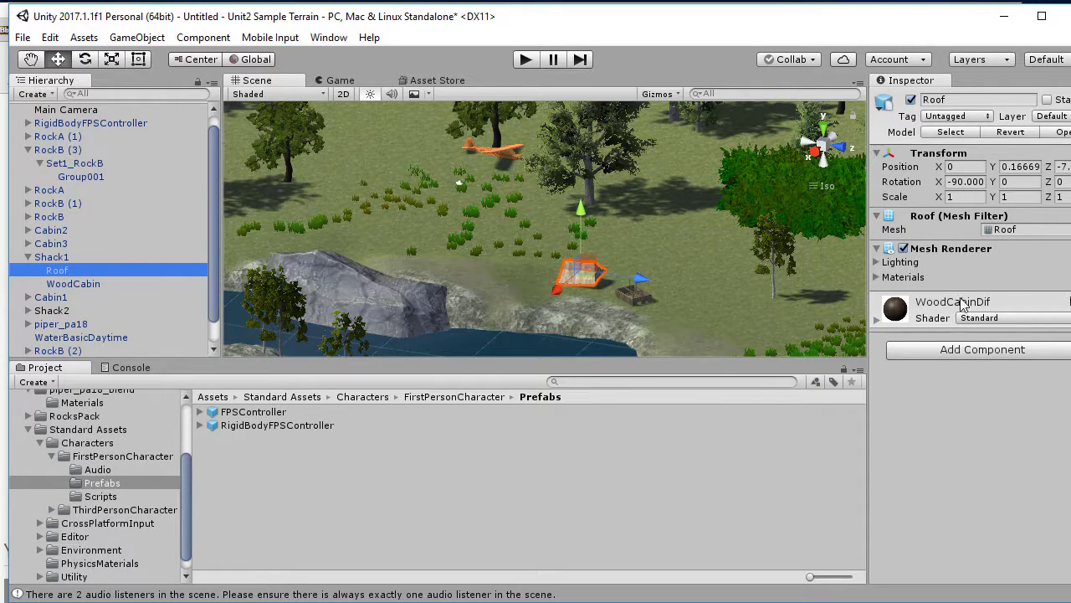
pyautogui.click(71, 285)
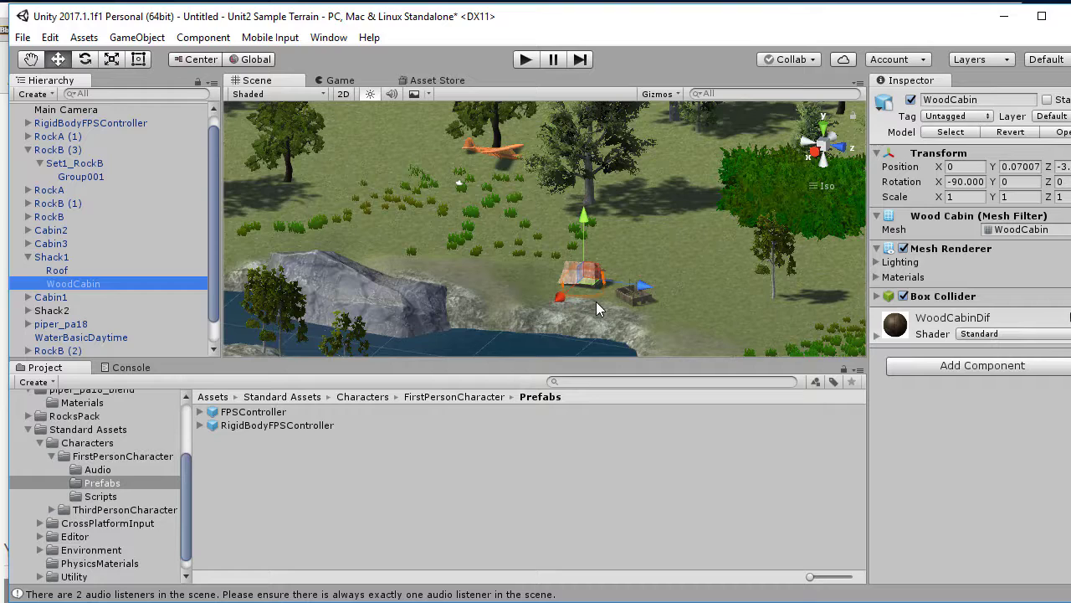
pyautogui.click(877, 298)
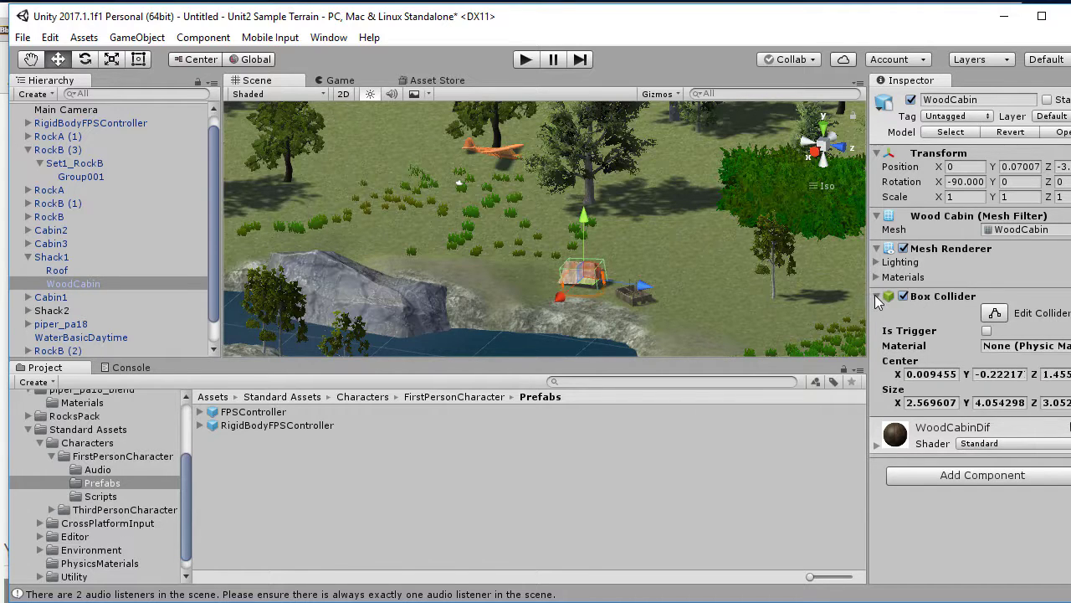
pyautogui.click(874, 297)
pyautogui.click(876, 296)
pyautogui.scroll(5, 526, 305)
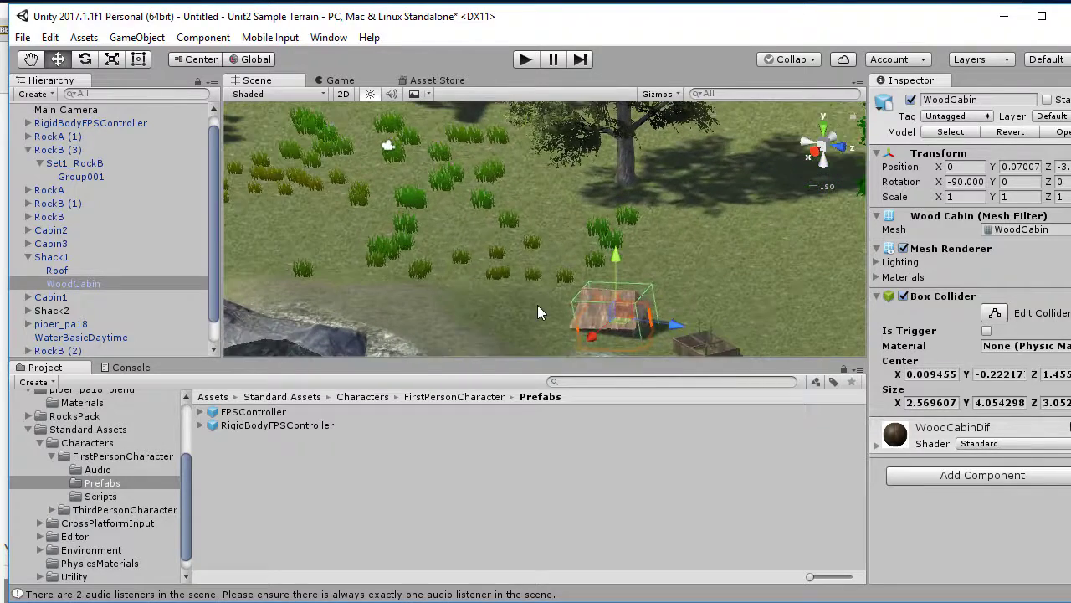
pyautogui.moveTo(537, 305); pyautogui.dragTo(501, 205, button='middle')
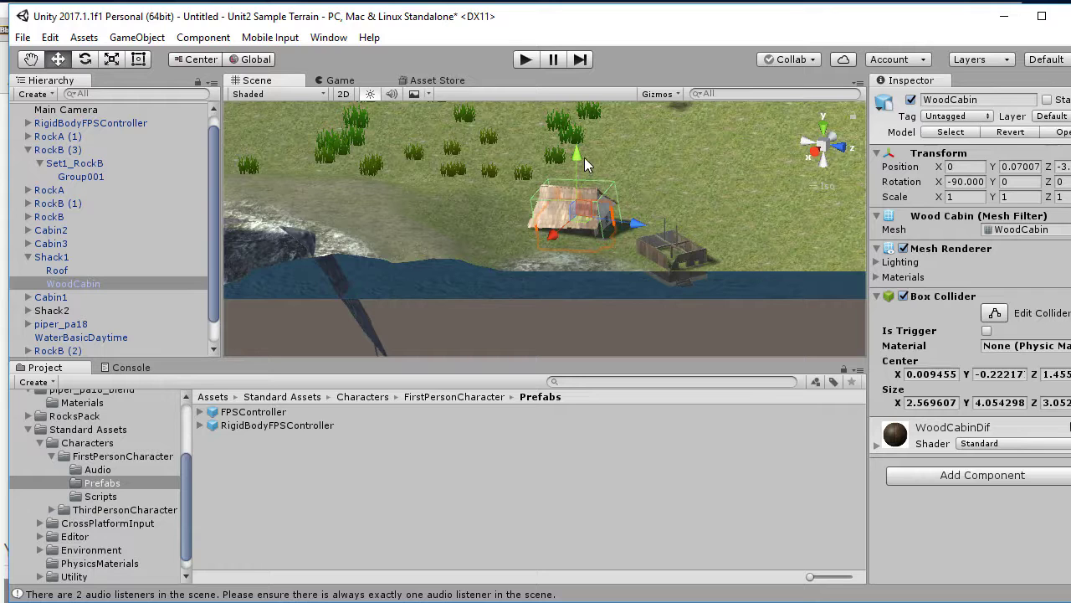
pyautogui.scroll(-8, 405, 219)
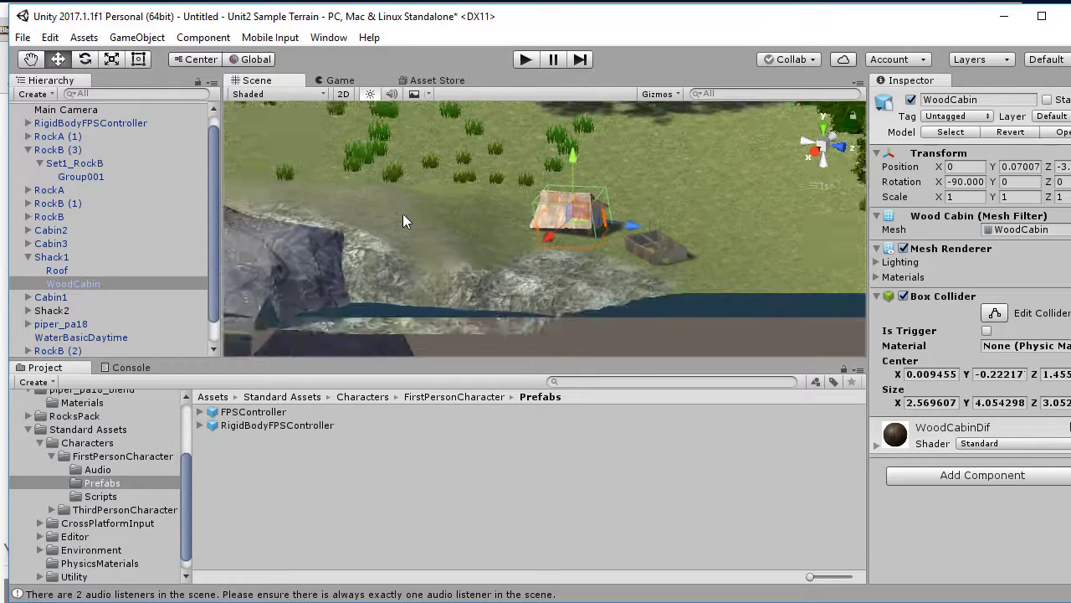
pyautogui.scroll(-2, 408, 219)
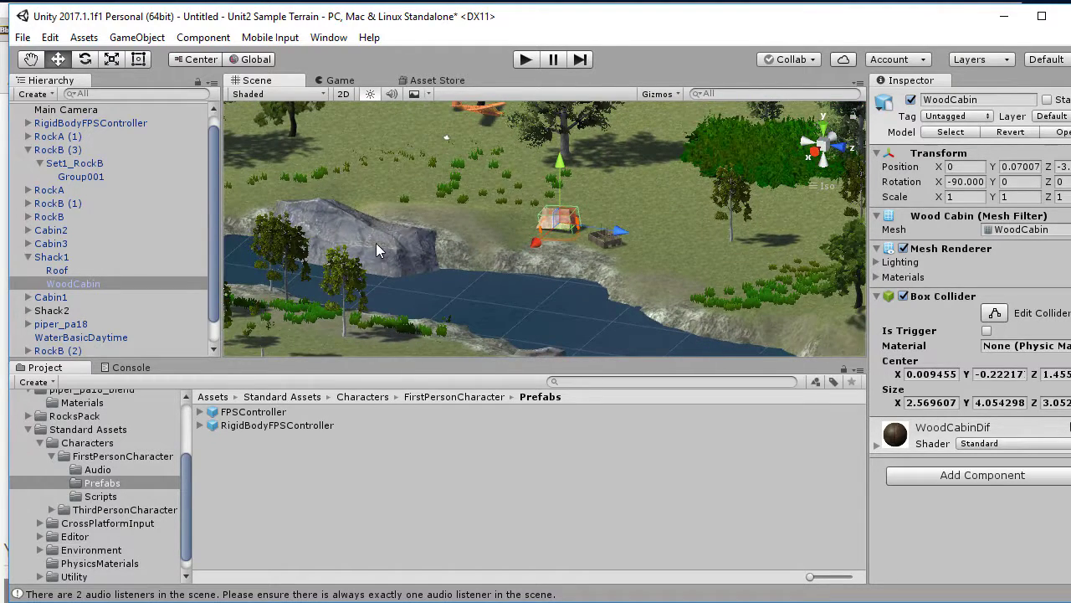
# - Playtest the rock's collider by walking up onto the large riverbank rock and looking around from its top, ending play mode at the end
pyautogui.click(521, 58)
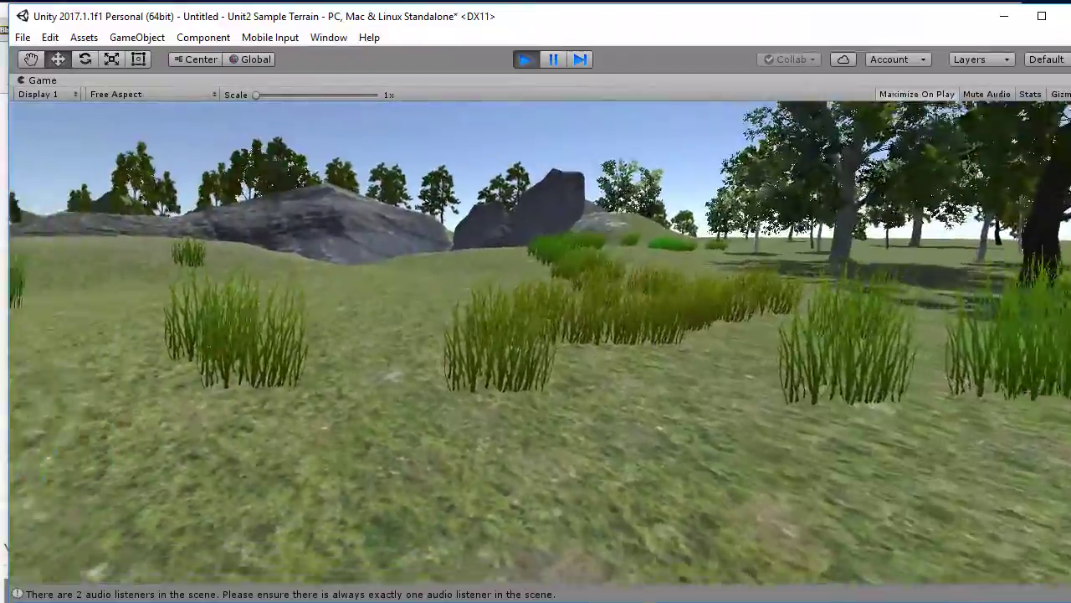
pyautogui.press('w')
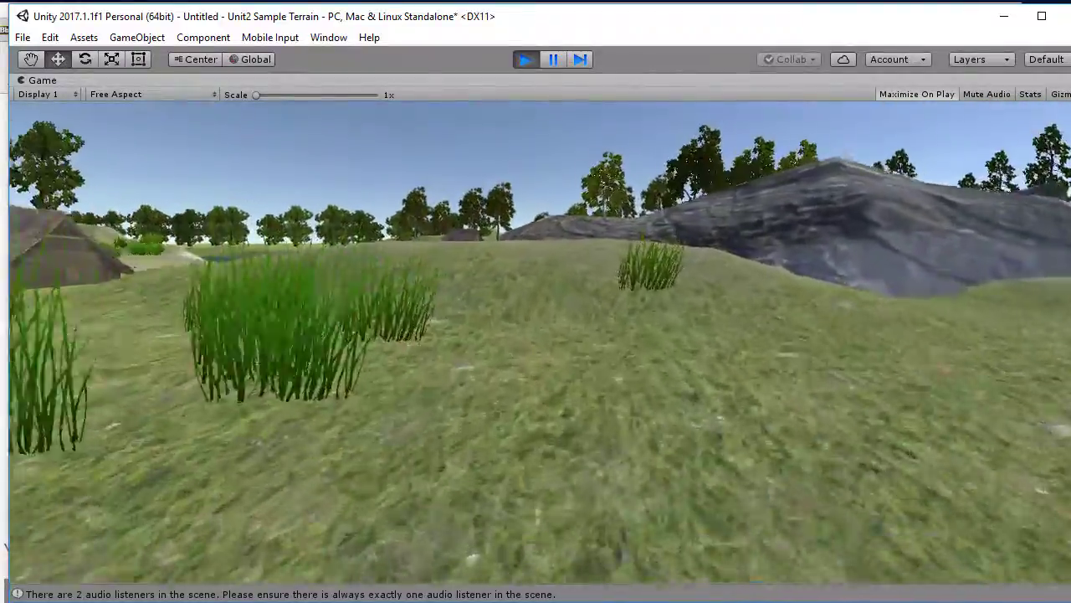
pyautogui.press('w')
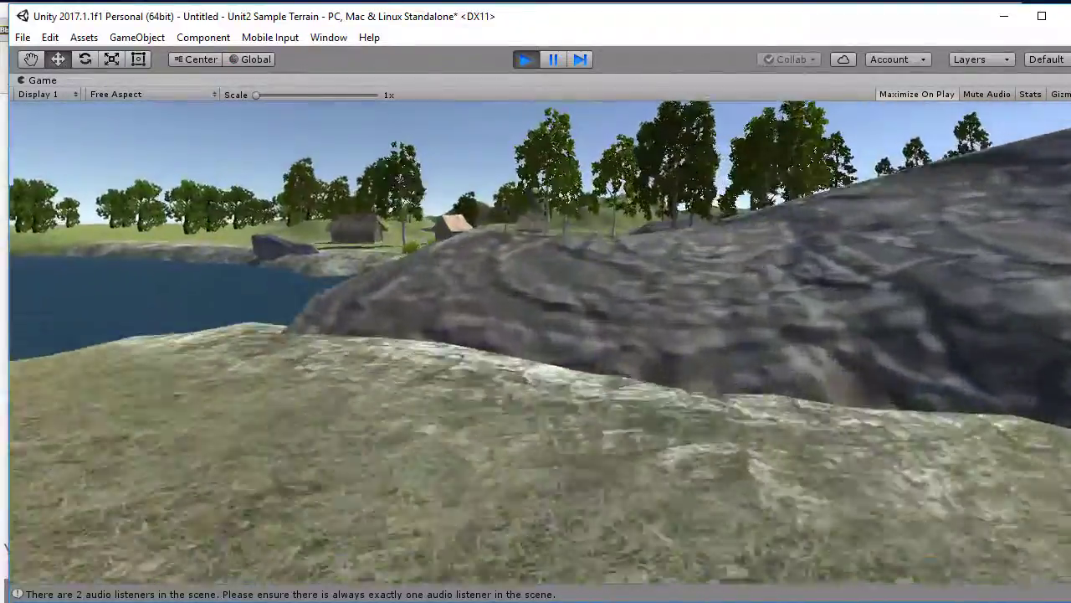
pyautogui.press('w')
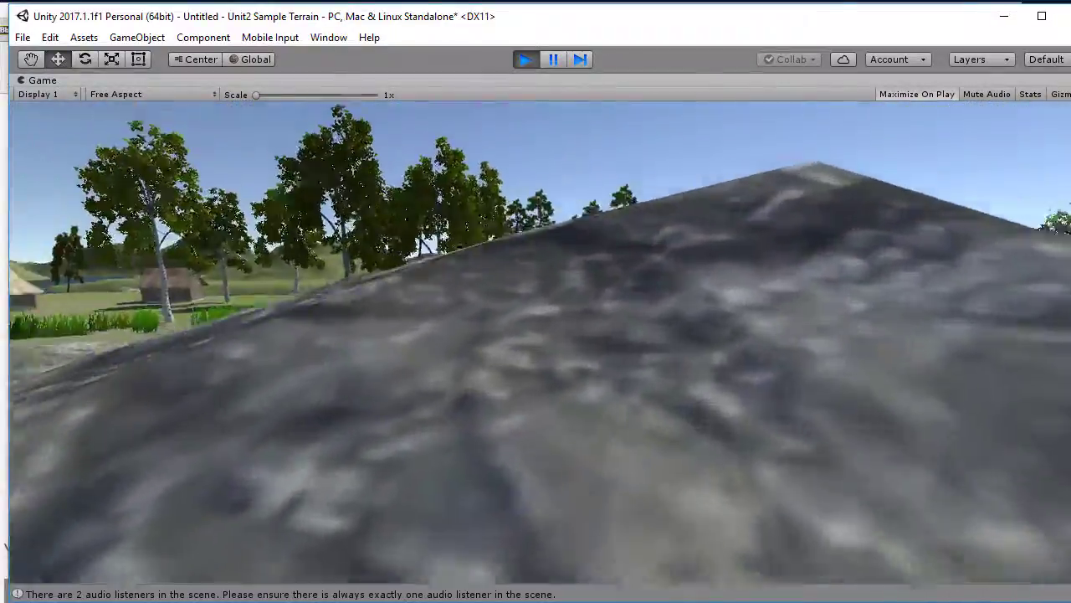
pyautogui.press('w')
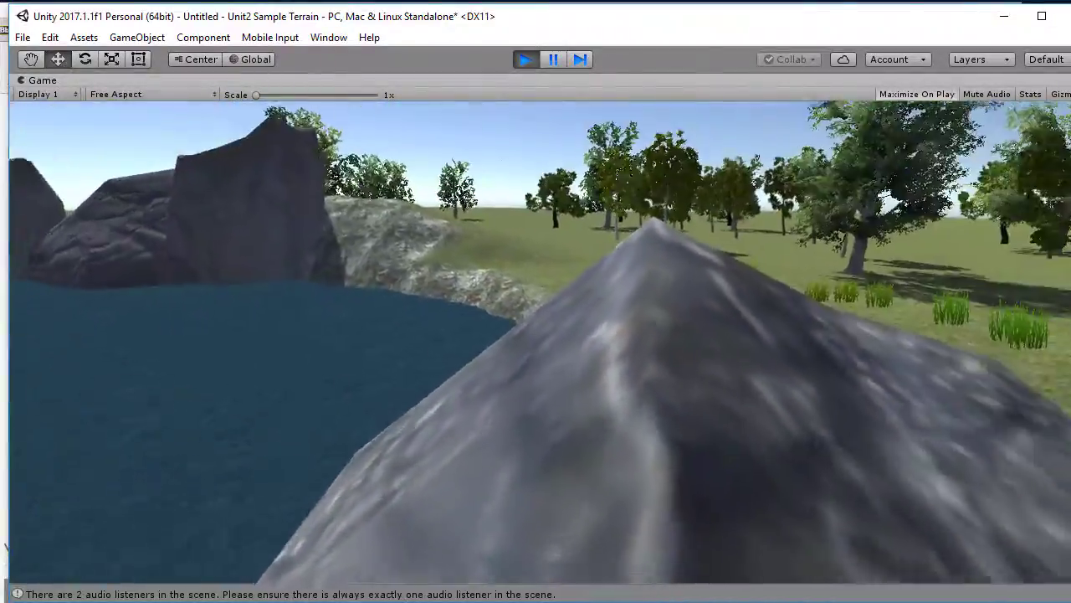
pyautogui.press('w')
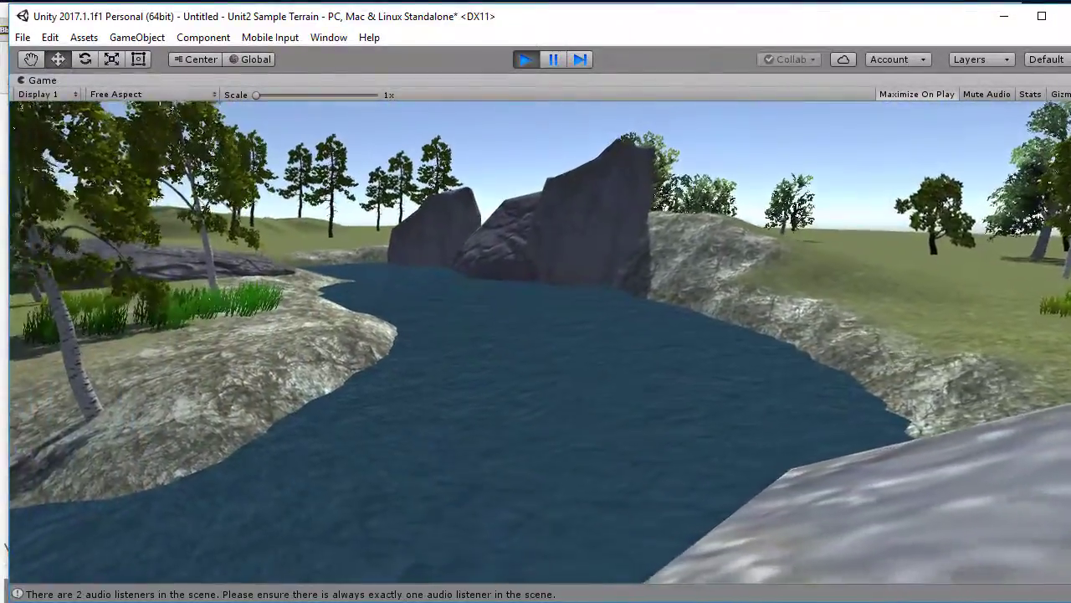
pyautogui.press('w')
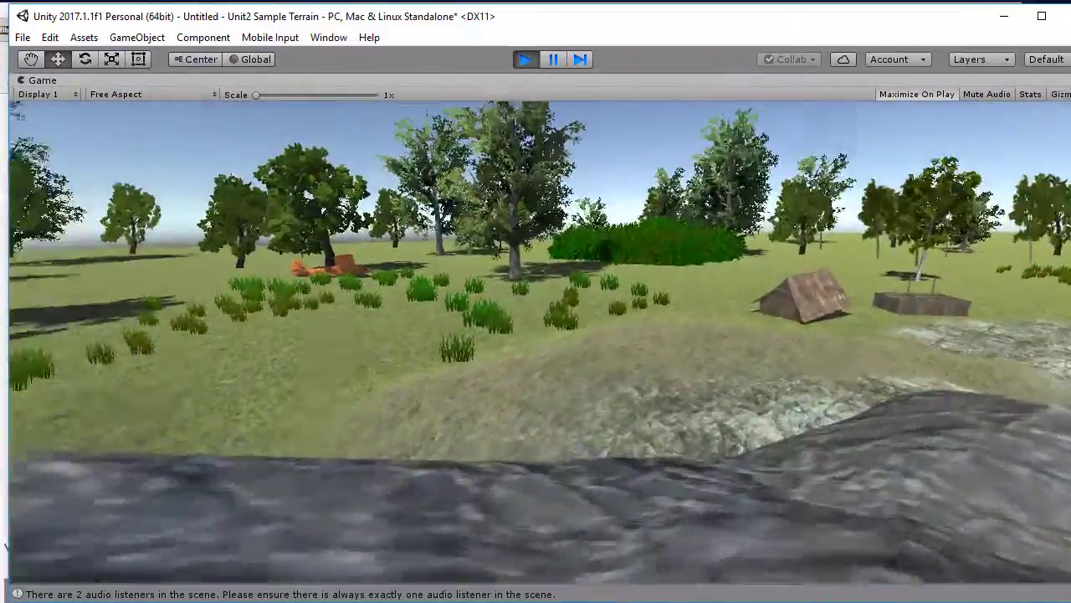
pyautogui.press('w')
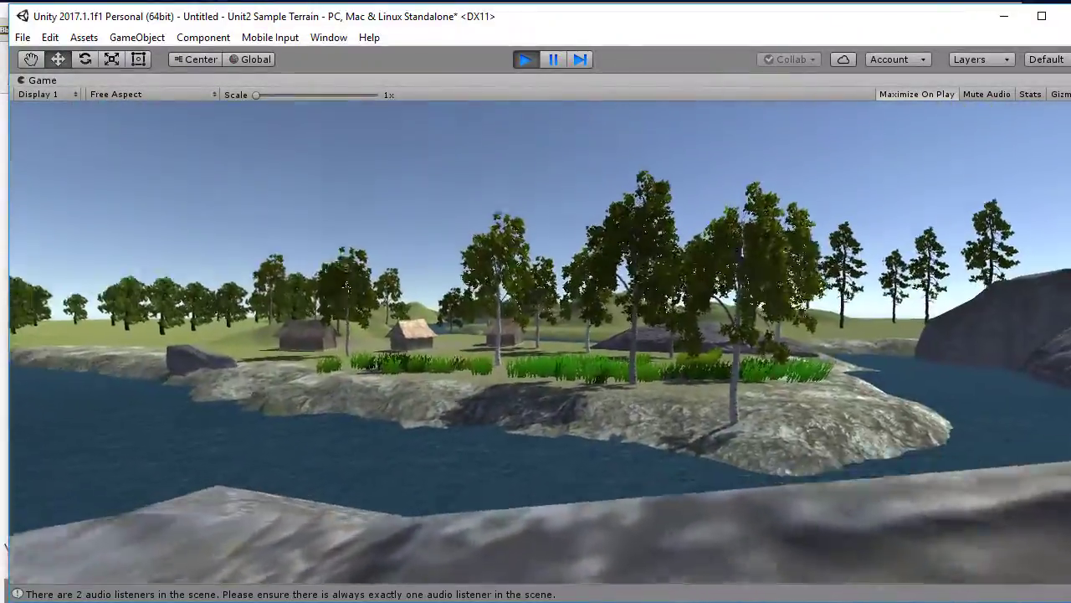
pyautogui.press('w')
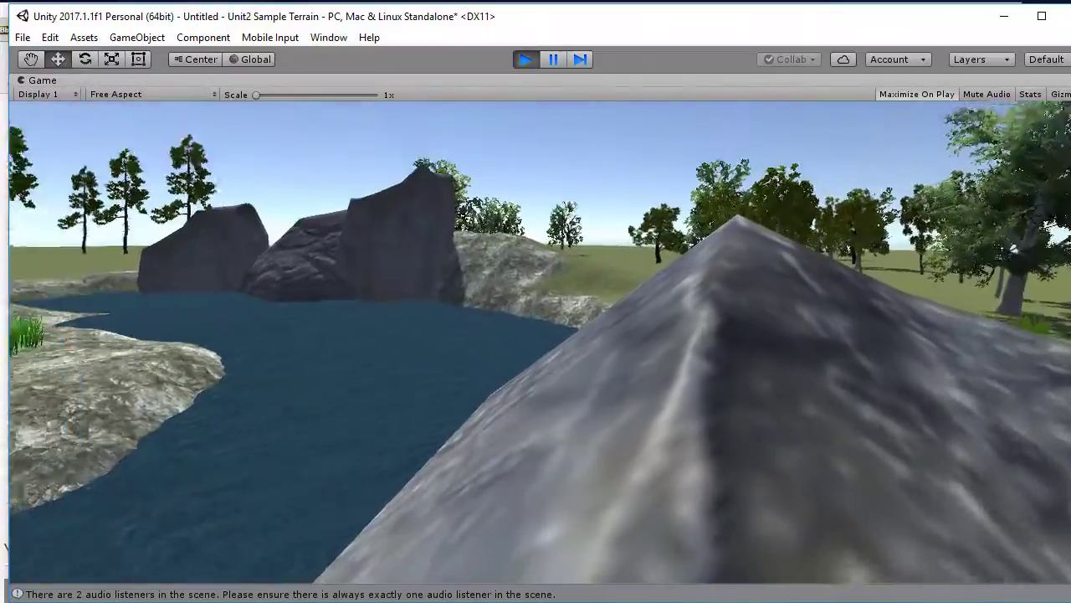
pyautogui.press('w')
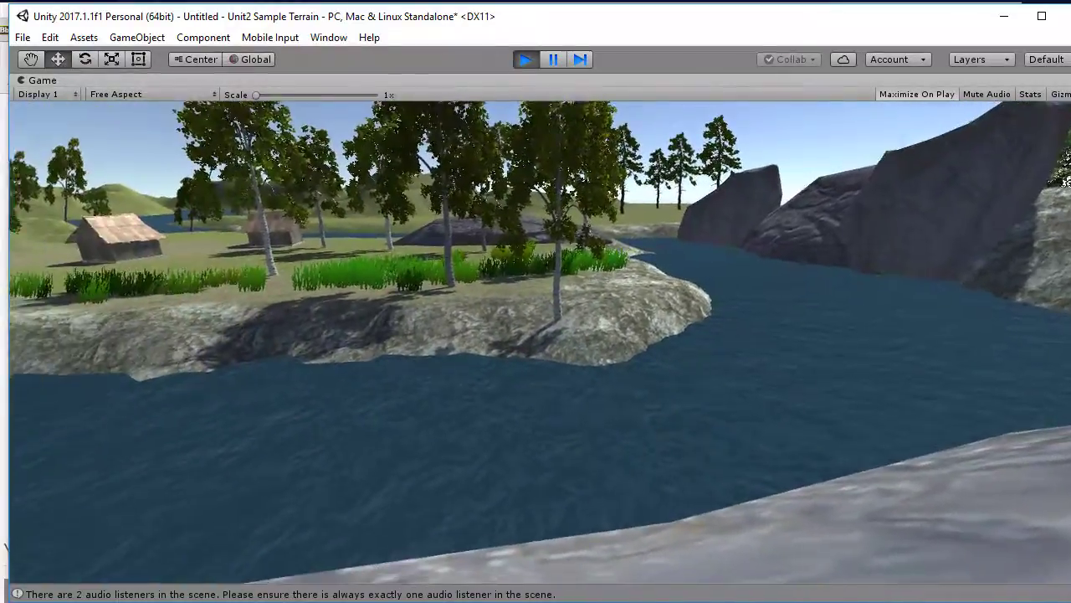
pyautogui.press('w')
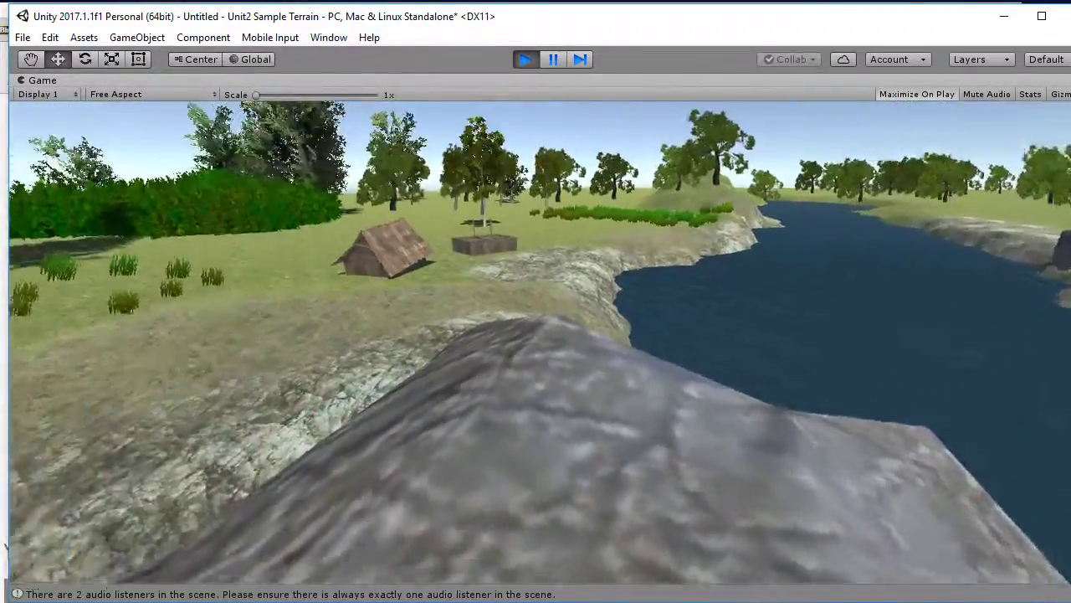
pyautogui.press('w')
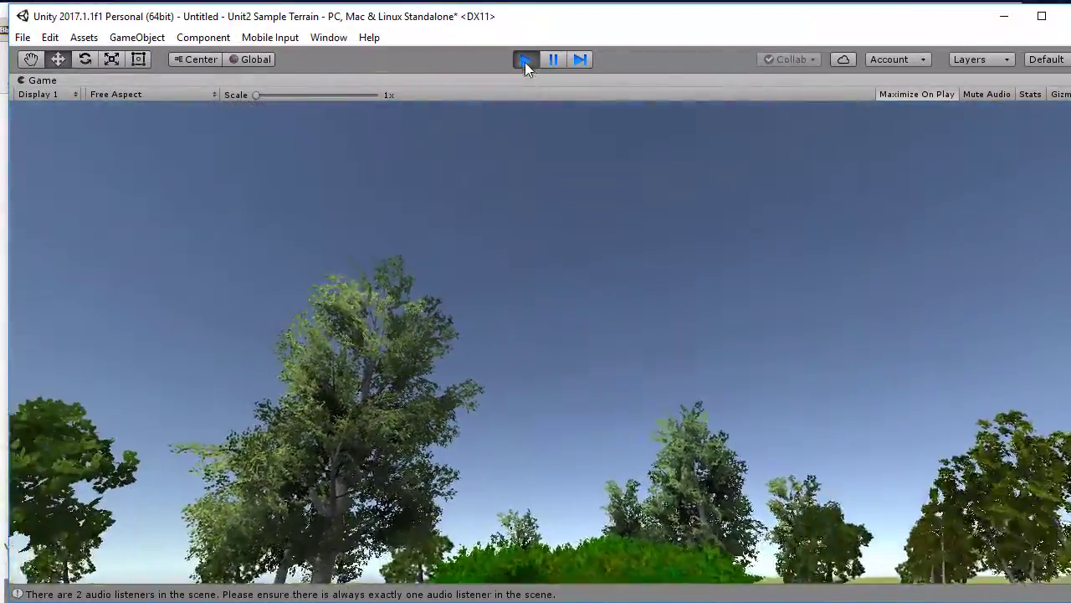
pyautogui.click(523, 58)
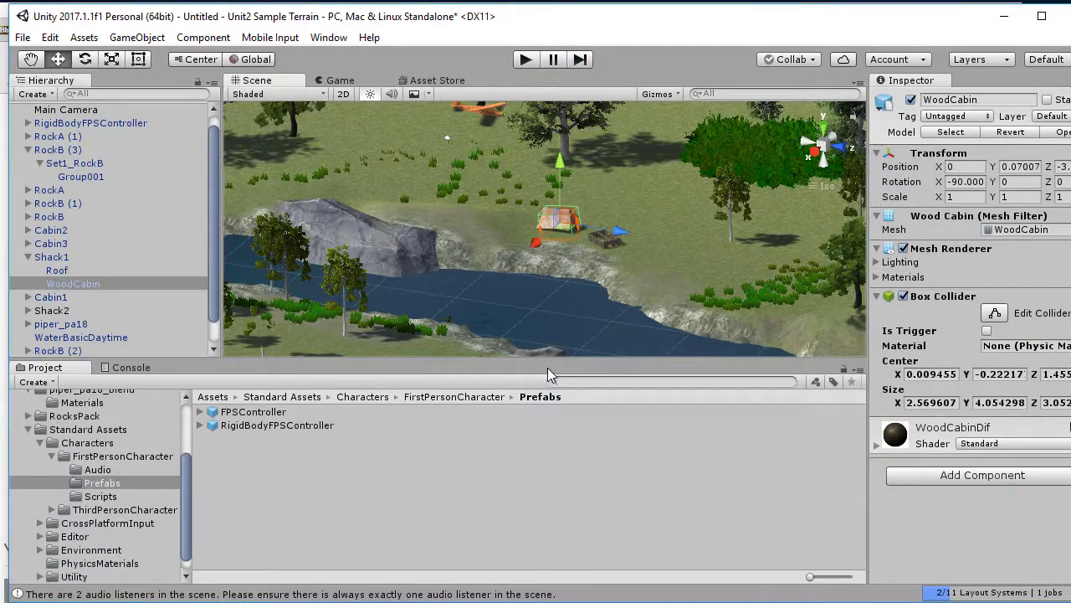
# - Collapse the RockB (3) hierarchy and create an empty game object named Rocks
pyautogui.click(28, 150)
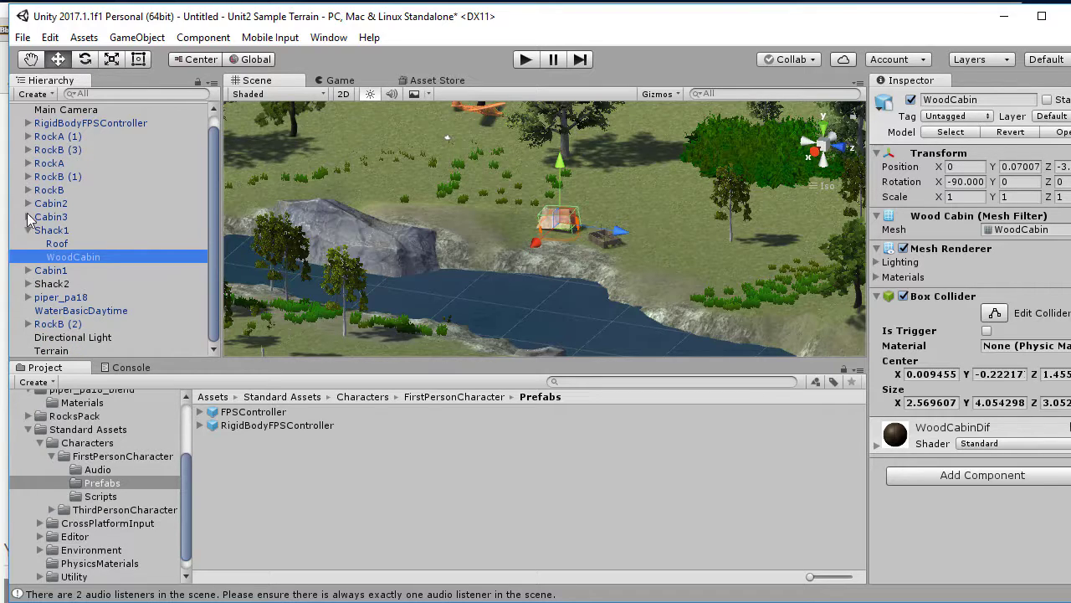
pyautogui.click(153, 40)
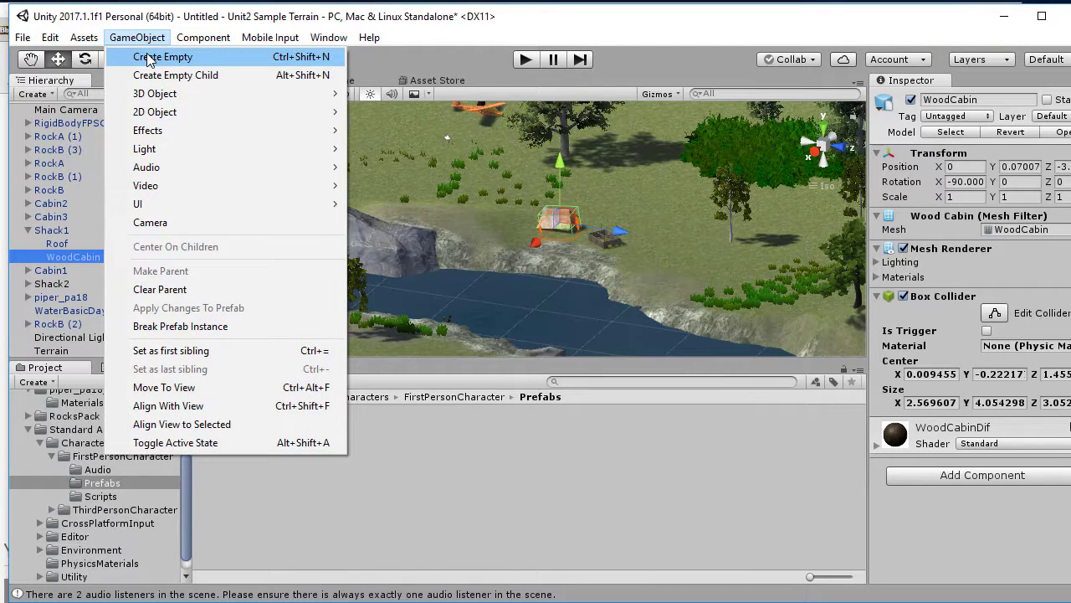
pyautogui.click(149, 57)
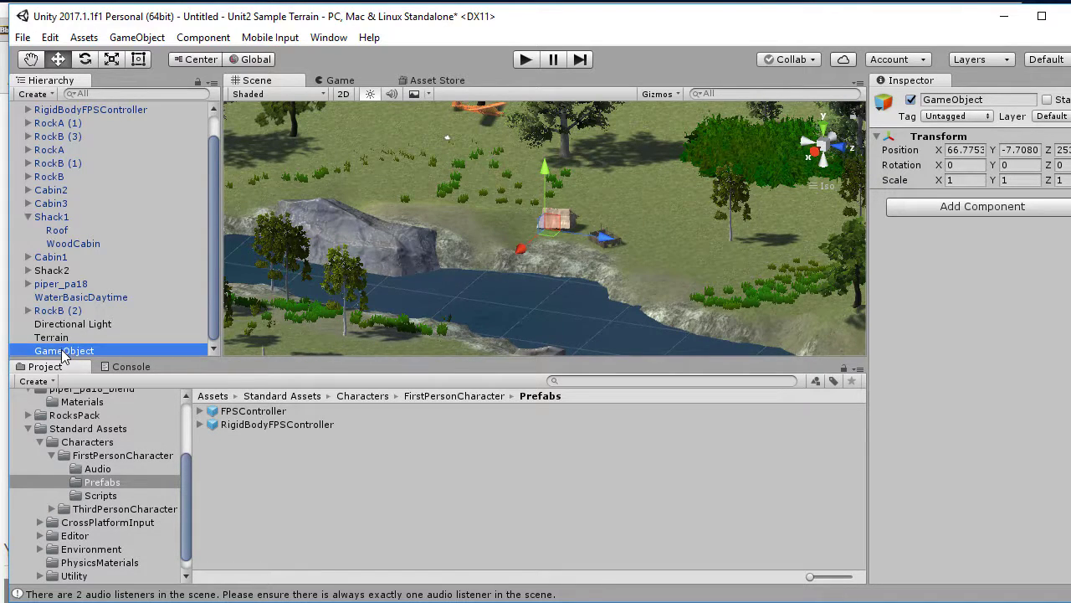
pyautogui.click(975, 99)
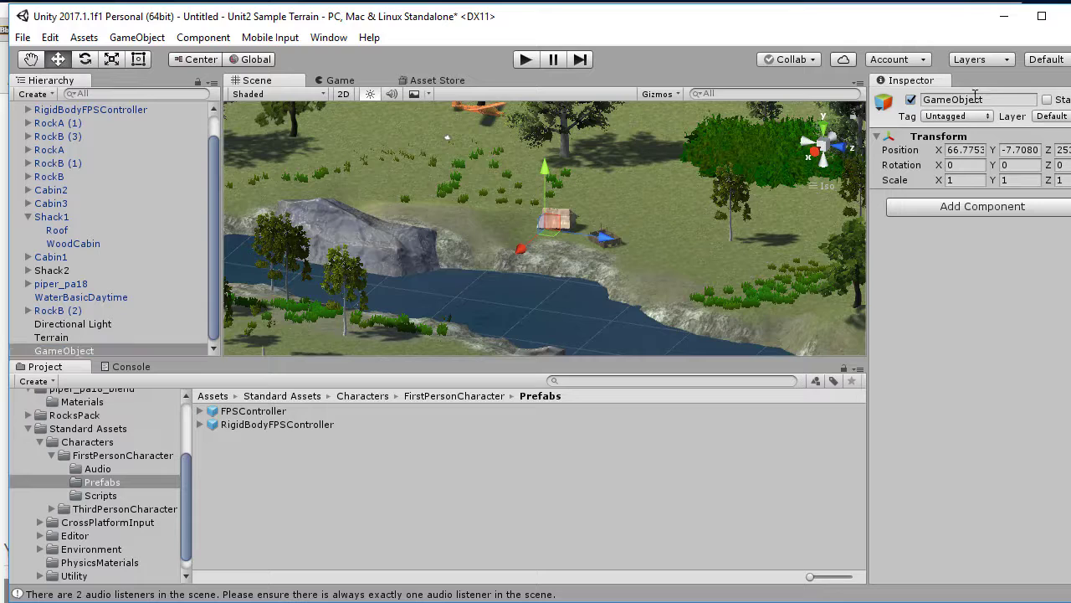
pyautogui.click(972, 99)
pyautogui.write('Rocks')
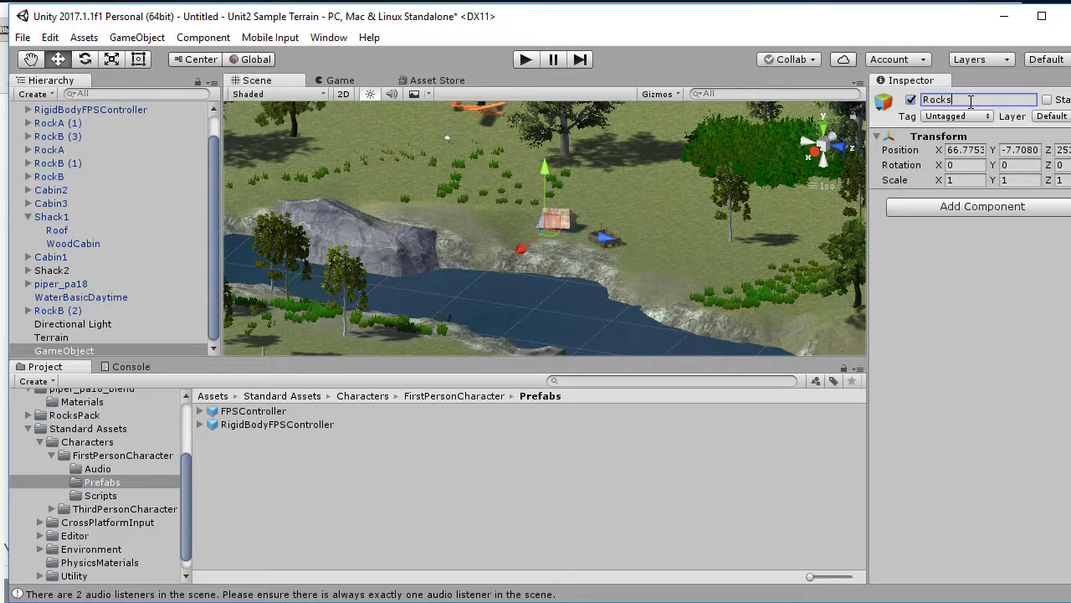
# - Complete the empty object's name as Rocks by Lake and nest RockB (2) and RockB (1) under it
pyautogui.write(' by Lake')
pyautogui.press('Return')
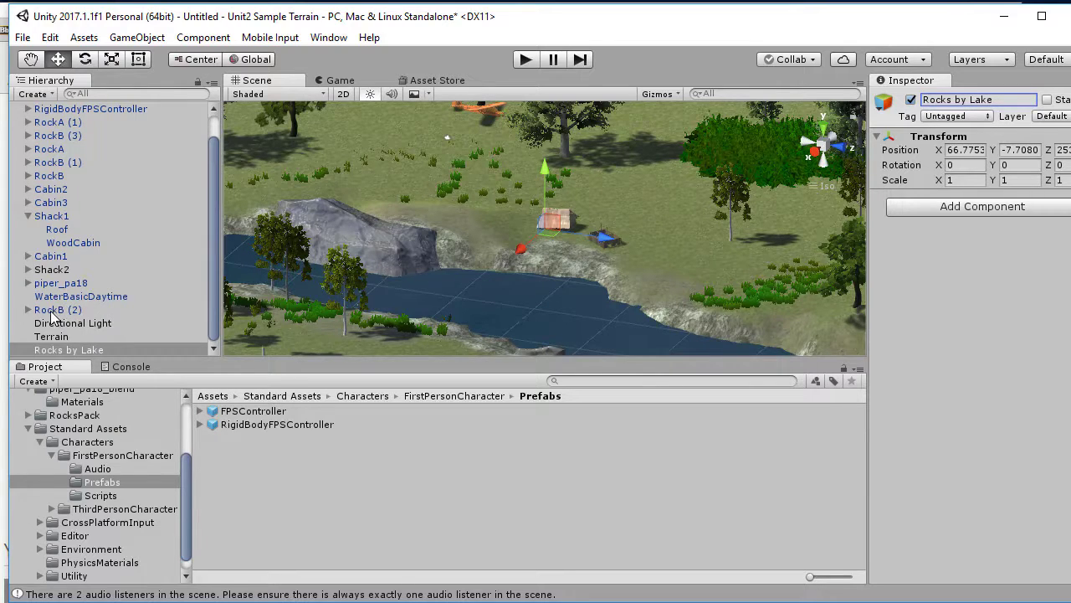
pyautogui.moveTo(59, 311); pyautogui.dragTo(61, 351)
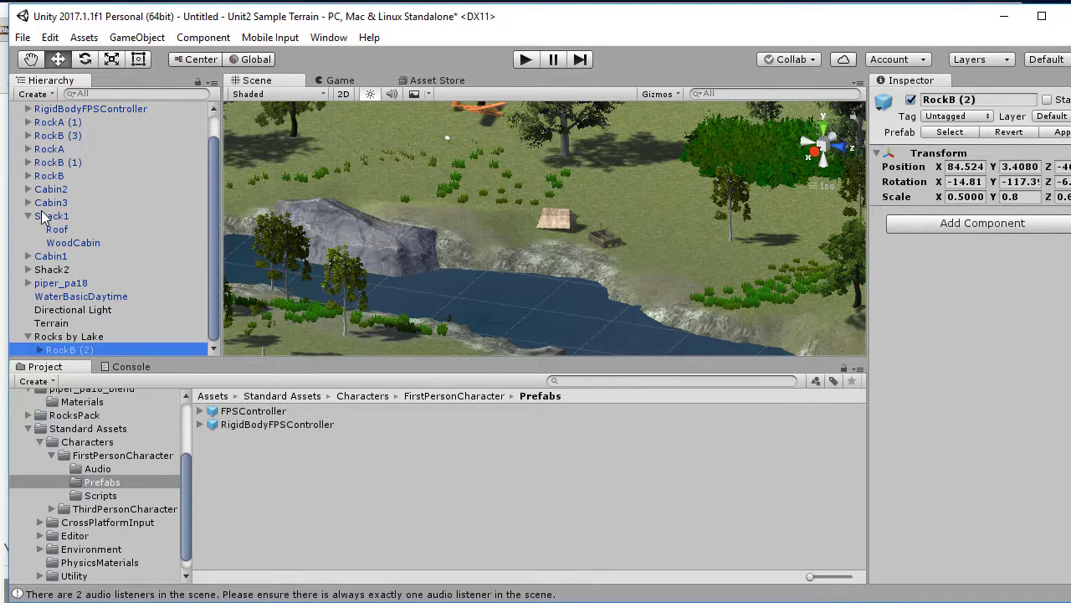
pyautogui.moveTo(52, 163); pyautogui.dragTo(72, 335)
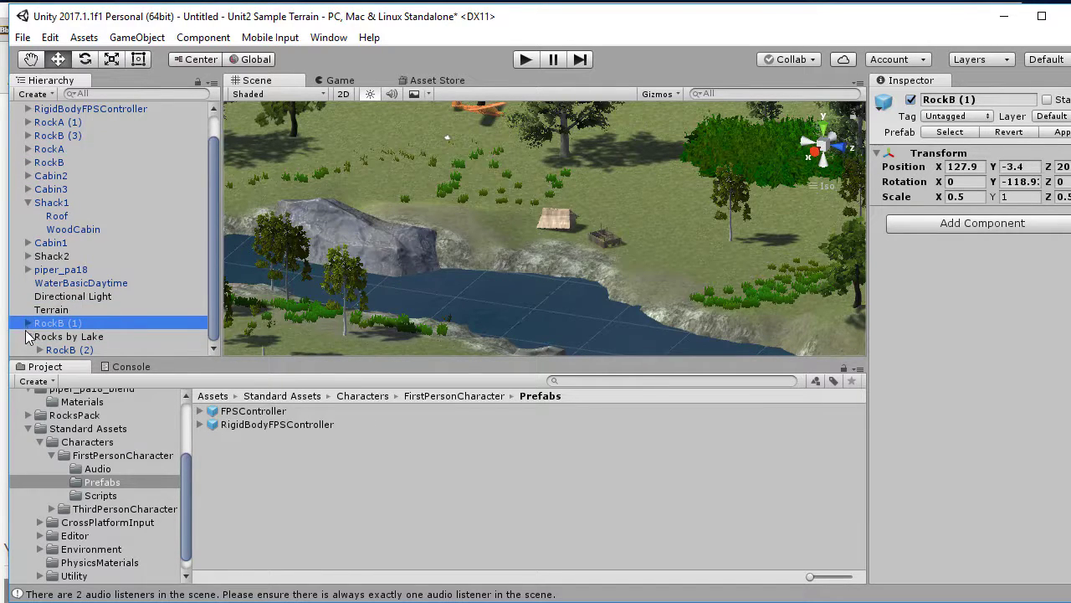
pyautogui.moveTo(50, 329); pyautogui.dragTo(41, 333)
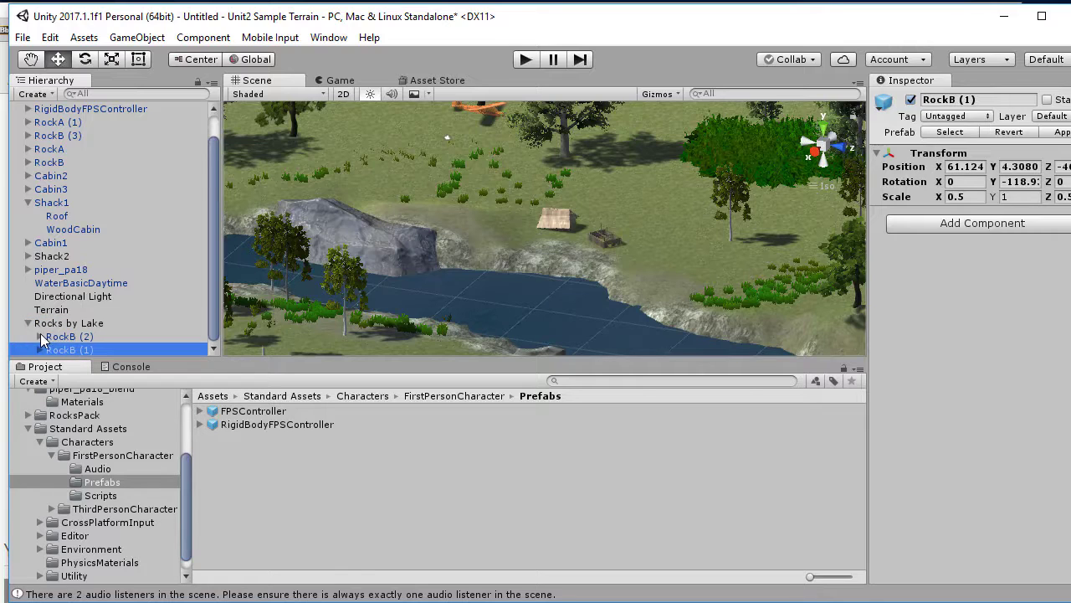
pyautogui.click(29, 324)
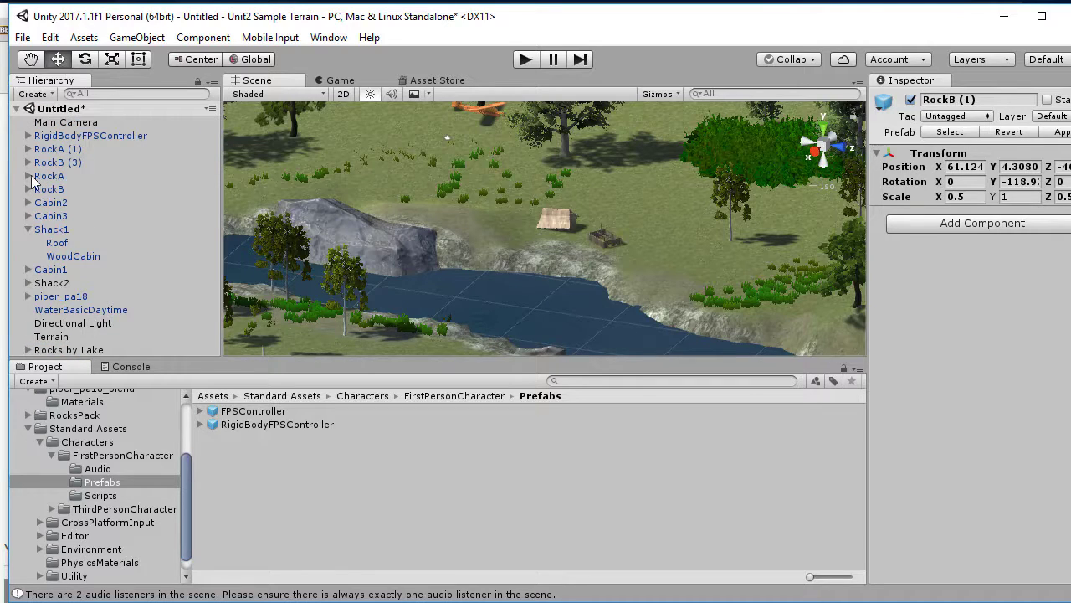
# - Nest RockA (1), RockB (3), RockA and RockB under Rocks by Lake, collapsing that group and Shack1
pyautogui.moveTo(69, 152); pyautogui.dragTo(77, 356)
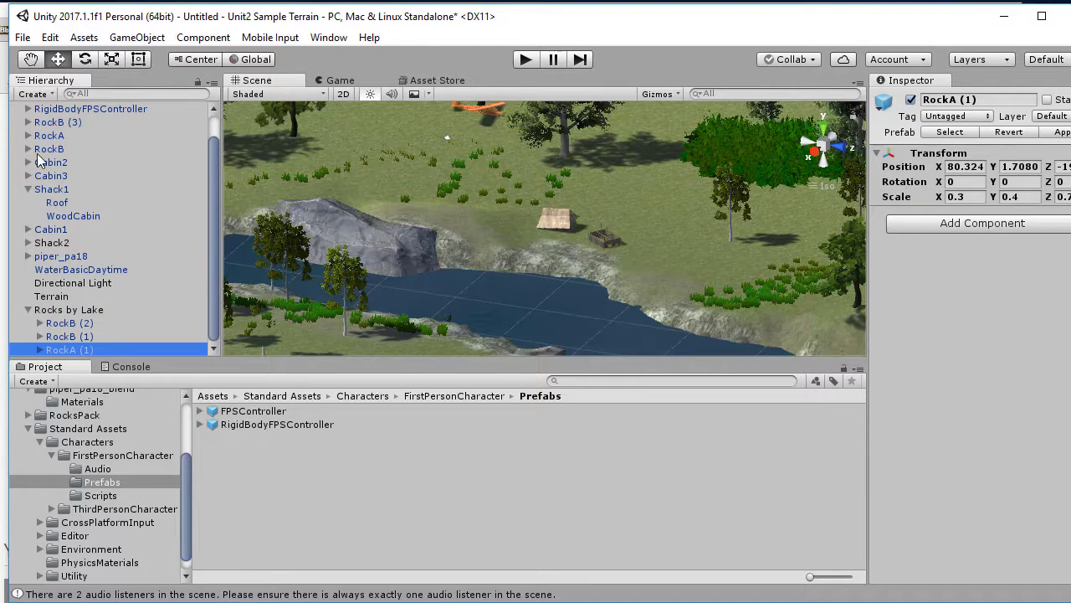
pyautogui.moveTo(46, 124); pyautogui.dragTo(62, 308)
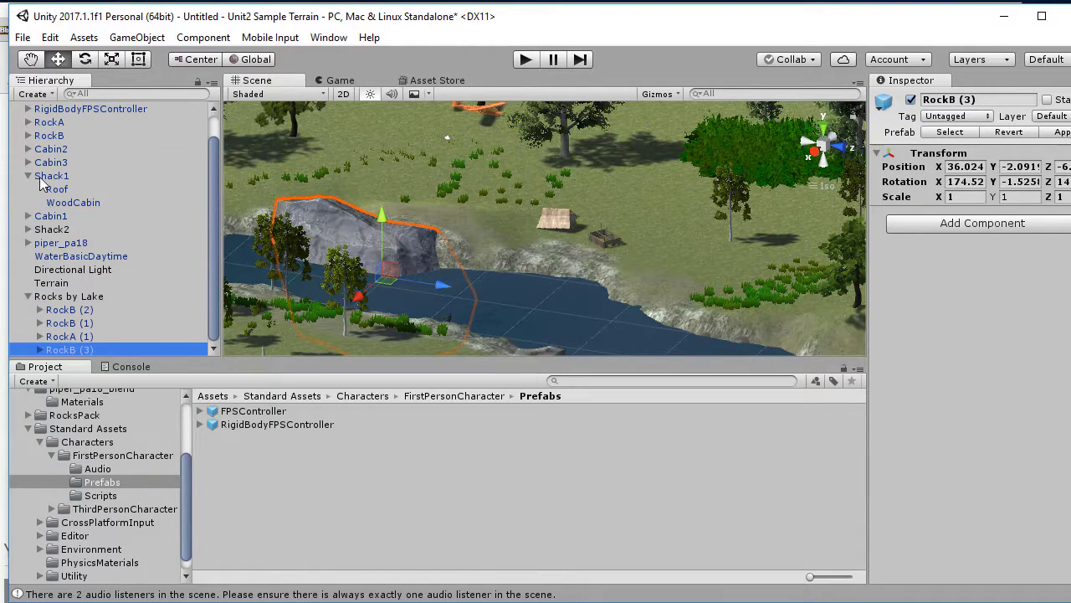
pyautogui.moveTo(49, 126); pyautogui.dragTo(50, 297)
pyautogui.moveTo(46, 123); pyautogui.dragTo(30, 275)
pyautogui.click(29, 270)
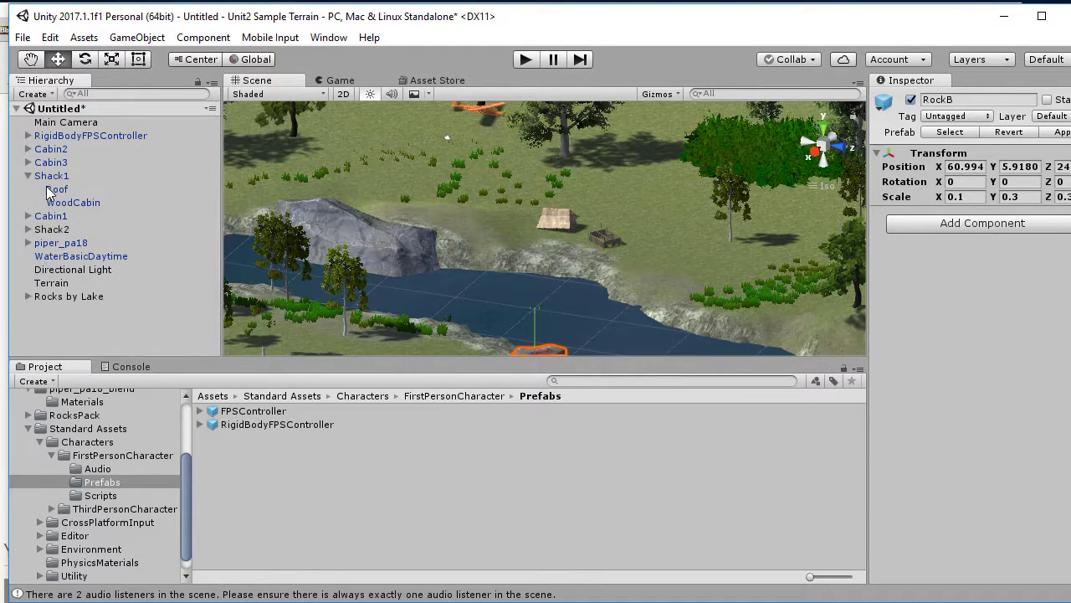
pyautogui.click(28, 175)
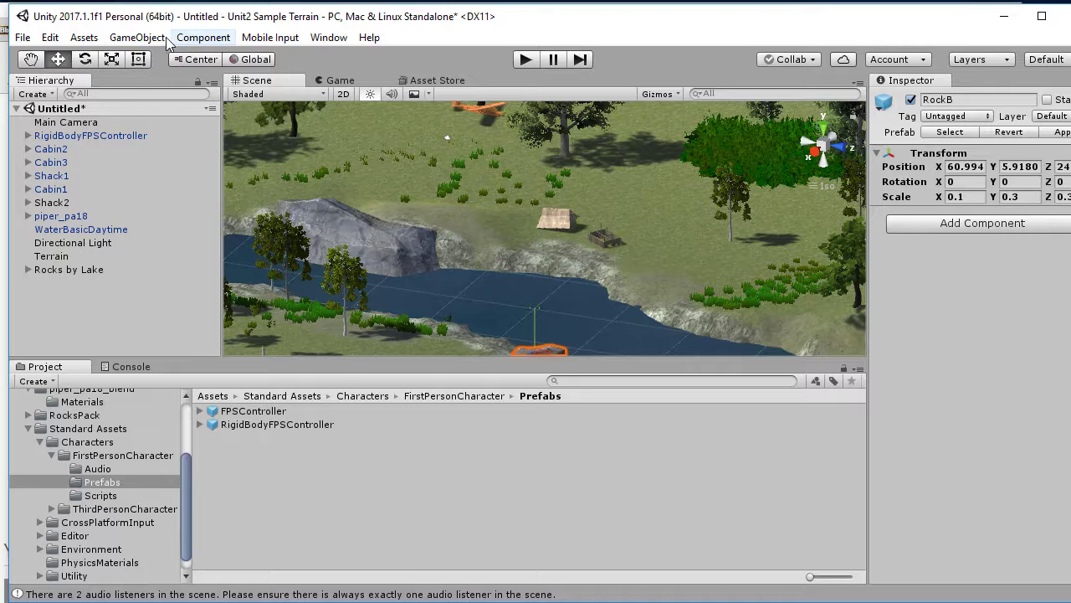
# - Create another empty game object and name it Lake Cabins
pyautogui.click(137, 38)
pyautogui.click(148, 58)
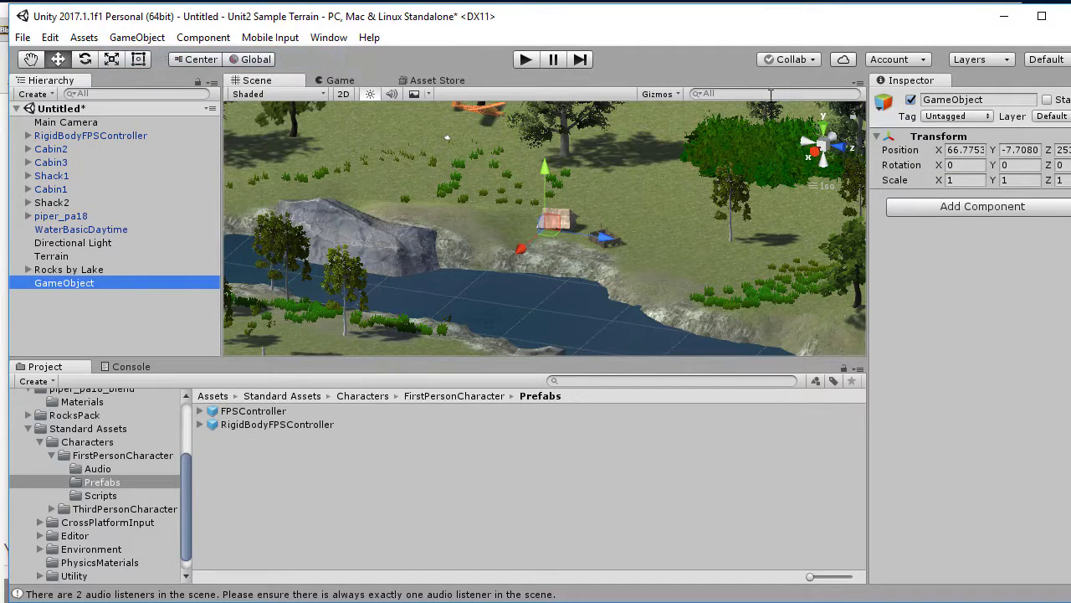
pyautogui.doubleClick(954, 100)
pyautogui.press('BackSpace')
pyautogui.press('BackSpace')
pyautogui.press('BackSpace')
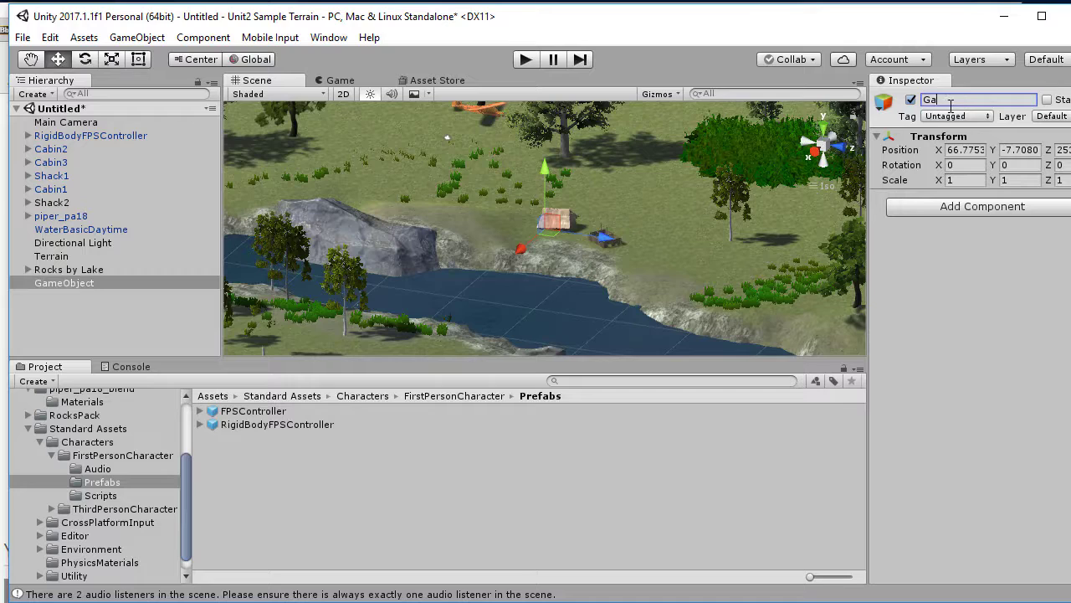
pyautogui.write('Lake ')
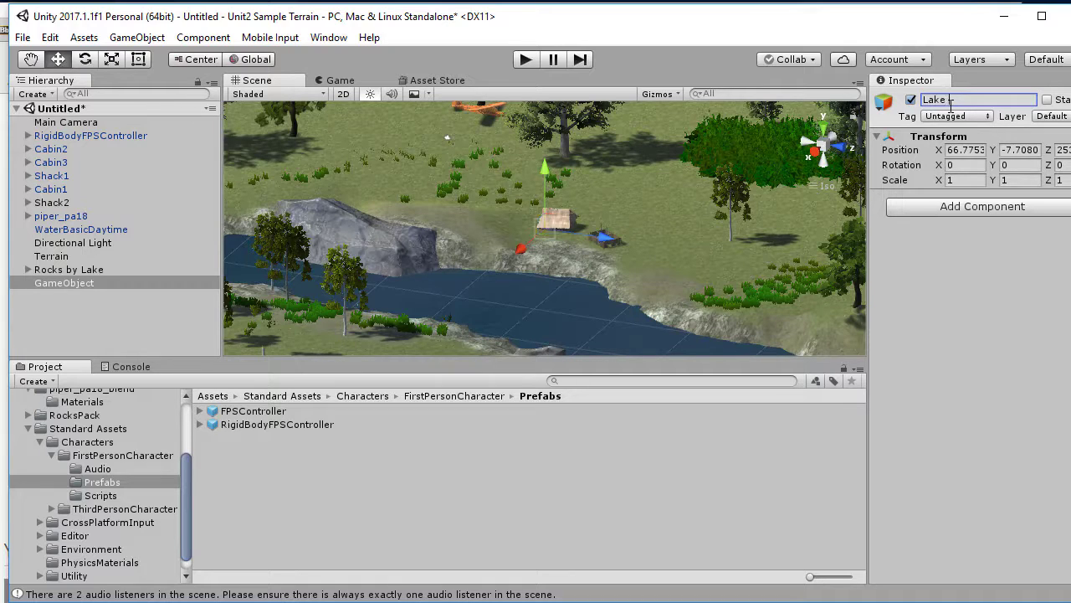
pyautogui.write('WC')
pyautogui.press('Return')
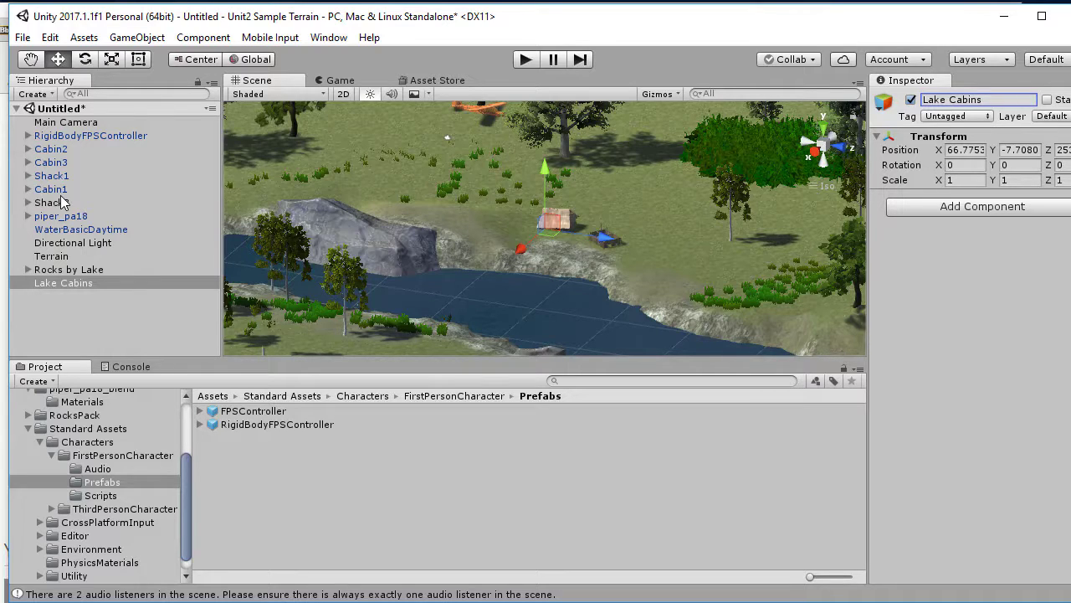
# - Nest Cabin1, Cabin2 and Cabin3 in numerical order under Lake Cabins and collapse the group
pyautogui.moveTo(62, 192); pyautogui.dragTo(84, 290)
pyautogui.moveTo(52, 163); pyautogui.dragTo(48, 270)
pyautogui.click(35, 286)
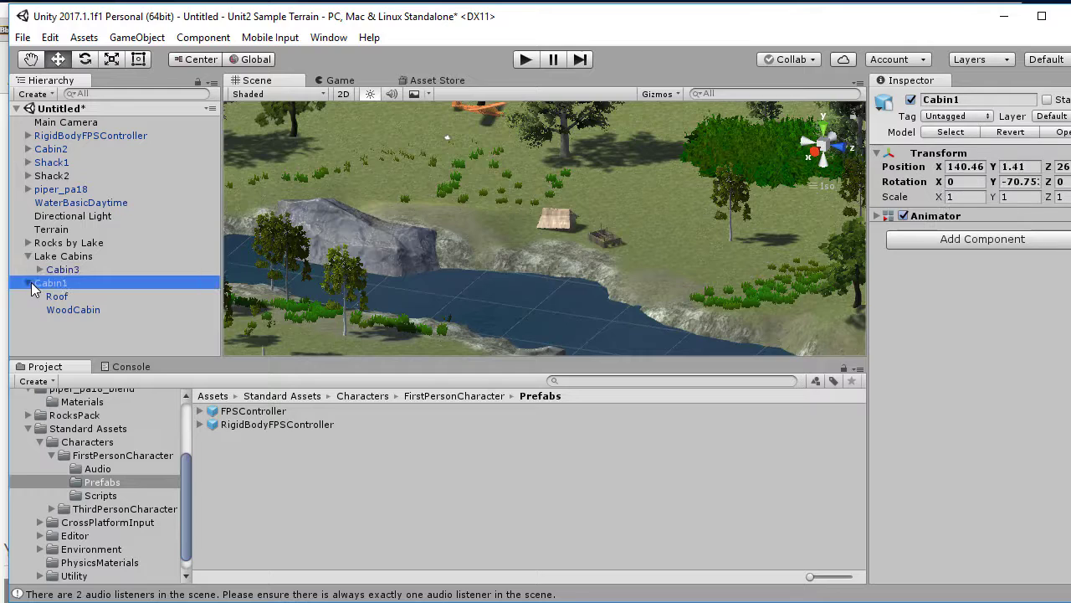
pyautogui.click(29, 284)
pyautogui.moveTo(46, 284); pyautogui.dragTo(60, 260)
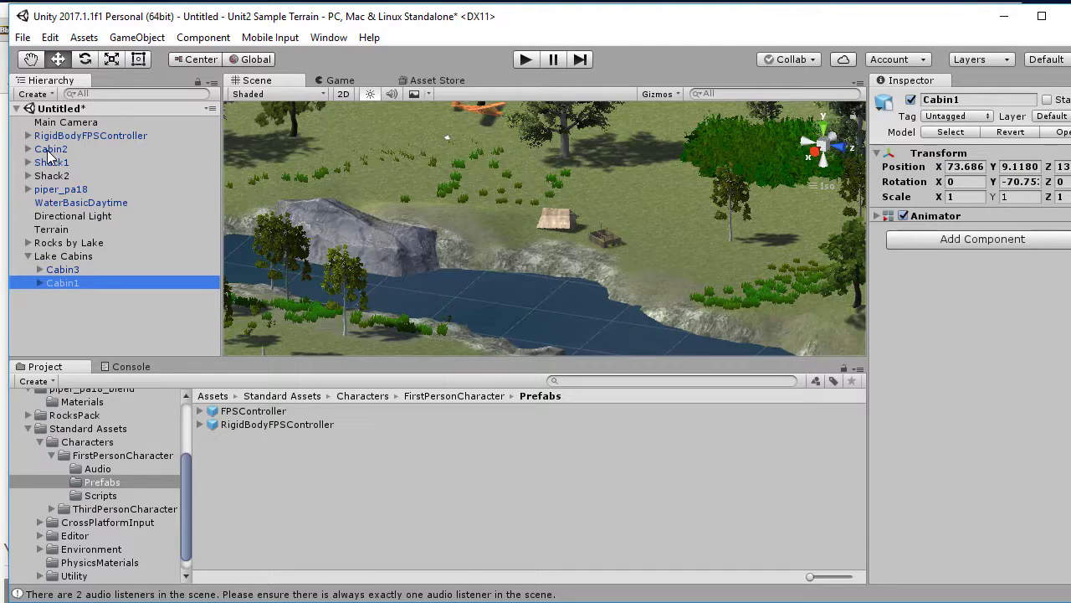
pyautogui.moveTo(48, 152); pyautogui.dragTo(60, 283)
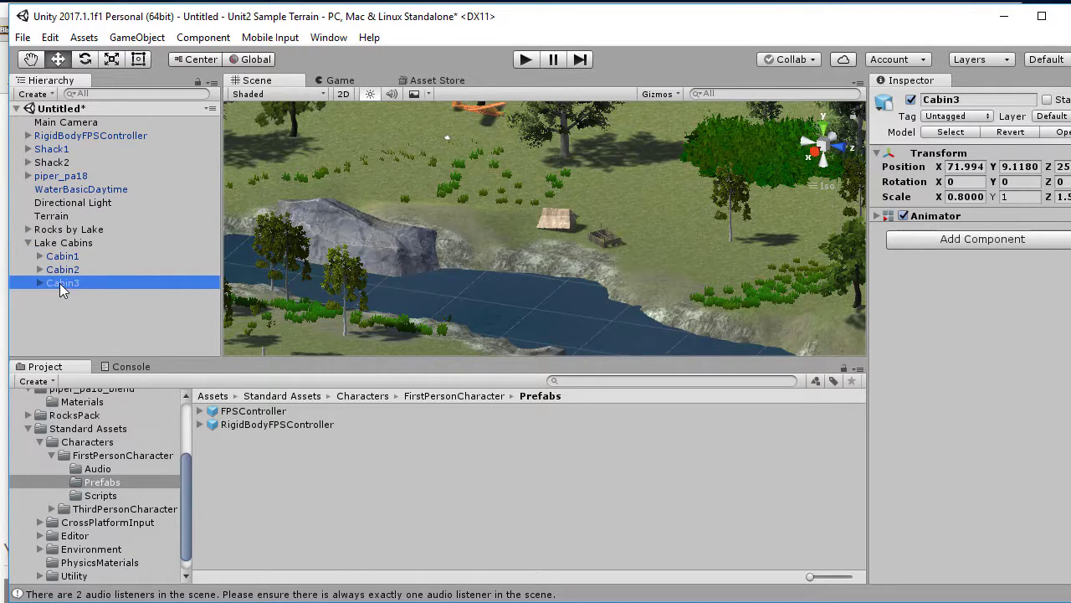
pyautogui.click(28, 243)
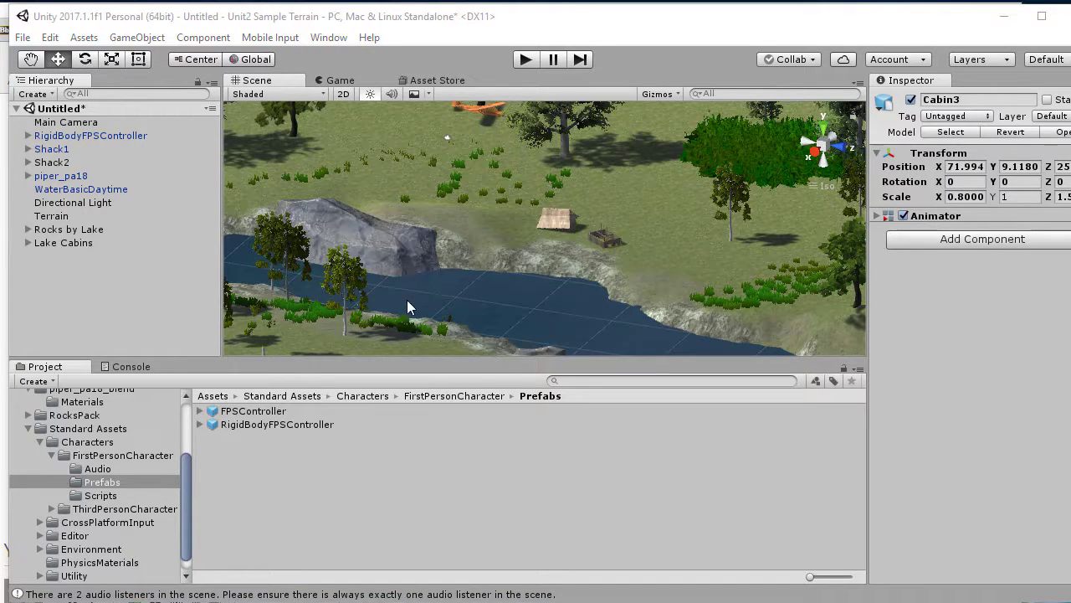
# - Collapse the Standard Assets and piper_pa18_blend folders in the project's asset tree
pyautogui.scroll(-1, 383, 302)
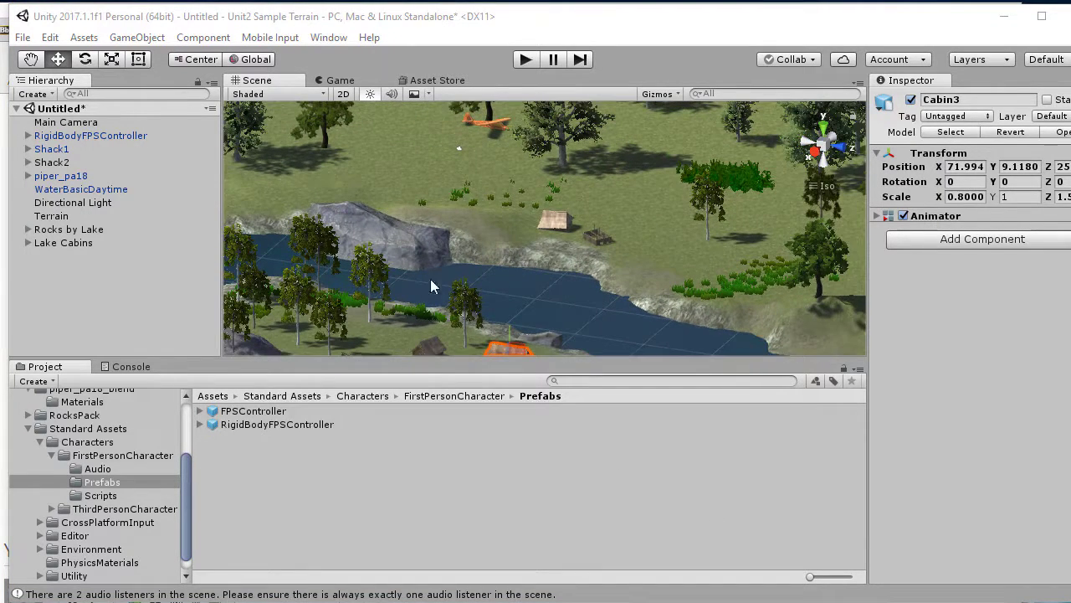
pyautogui.click(28, 428)
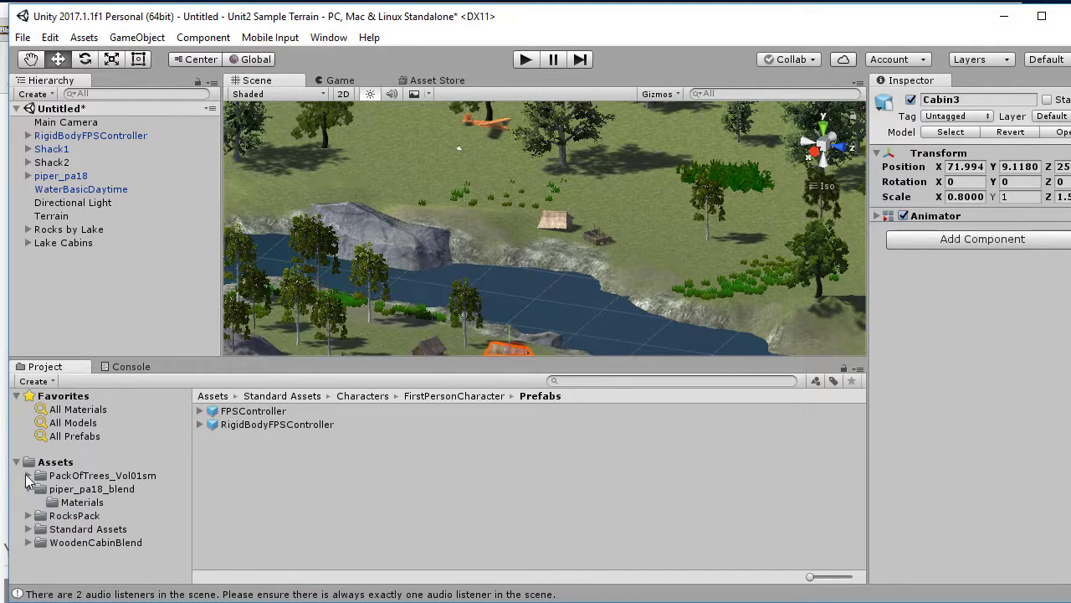
pyautogui.click(28, 489)
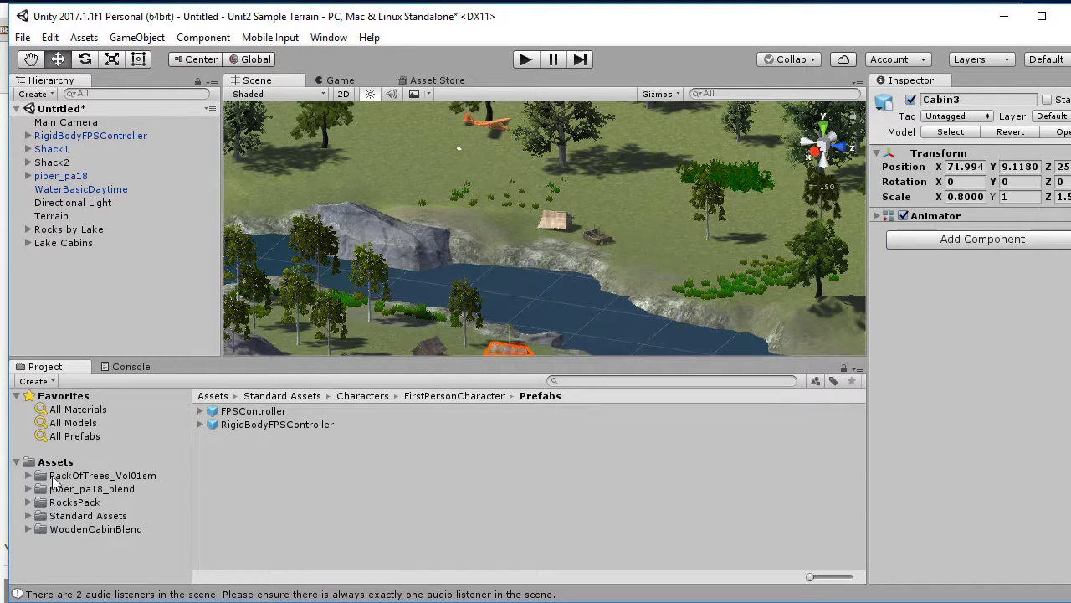
# - Playtest the organized scene by walking across the grass and over the large riverbank rock, ending play mode at the end
pyautogui.scroll(3, 649, 207)
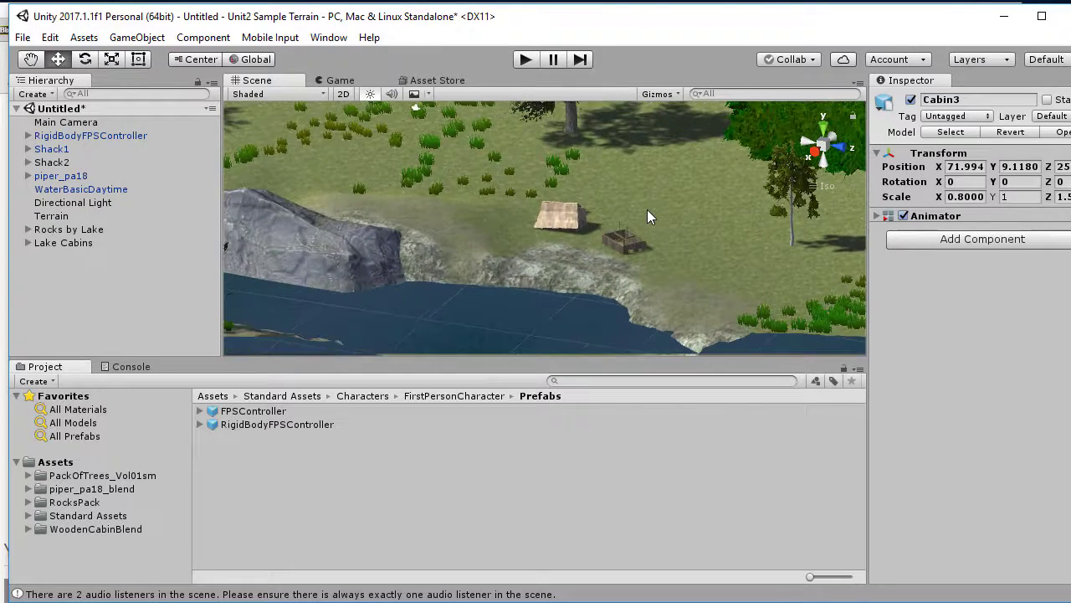
pyautogui.scroll(-5, 513, 201)
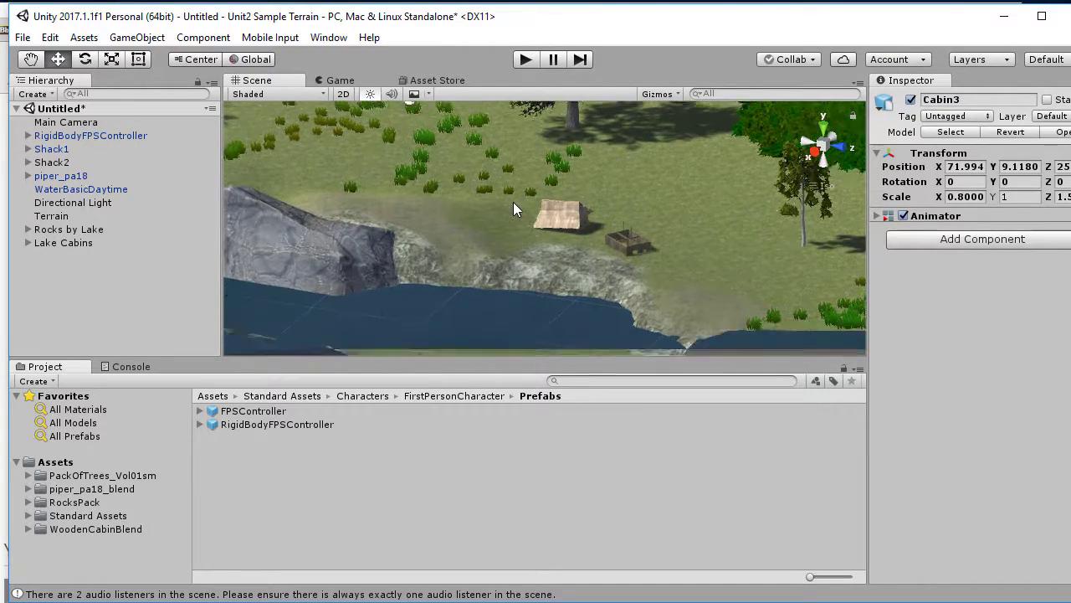
pyautogui.scroll(4, 511, 206)
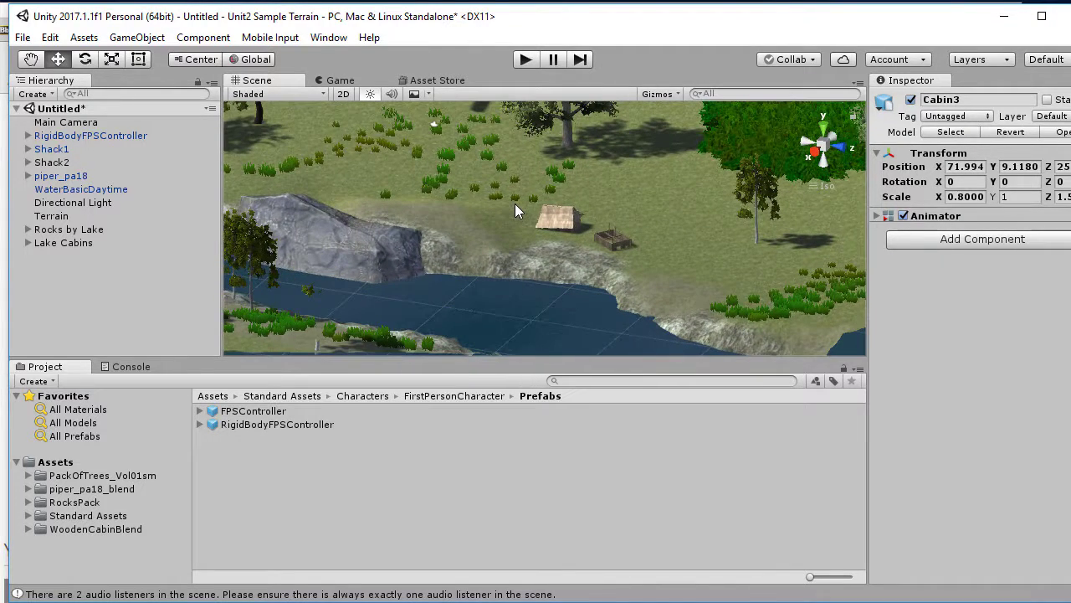
pyautogui.scroll(-1, 421, 173)
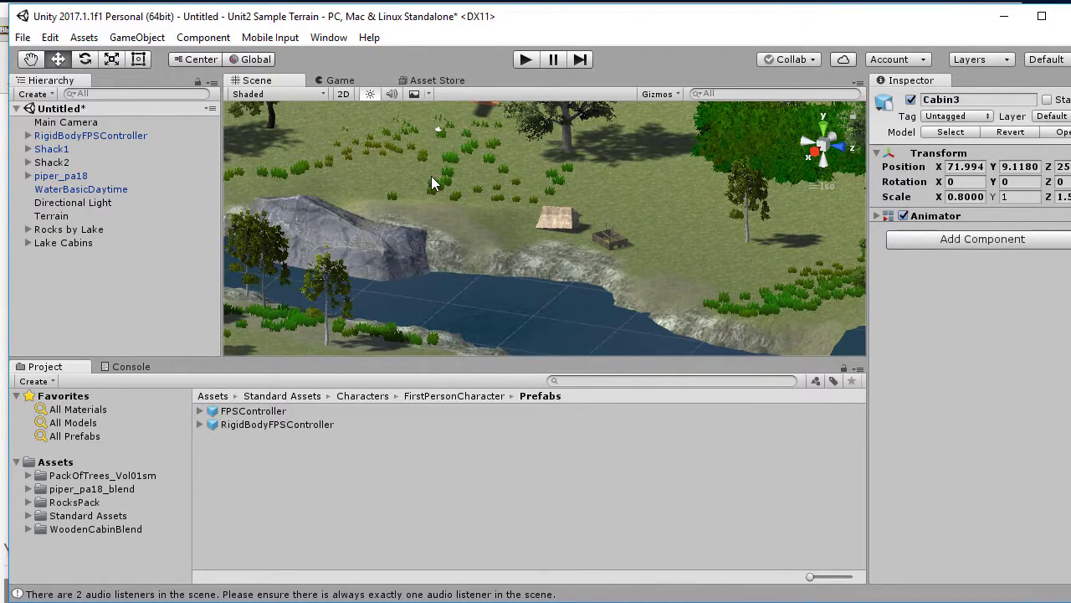
pyautogui.moveTo(459, 172); pyautogui.dragTo(467, 217, button='middle')
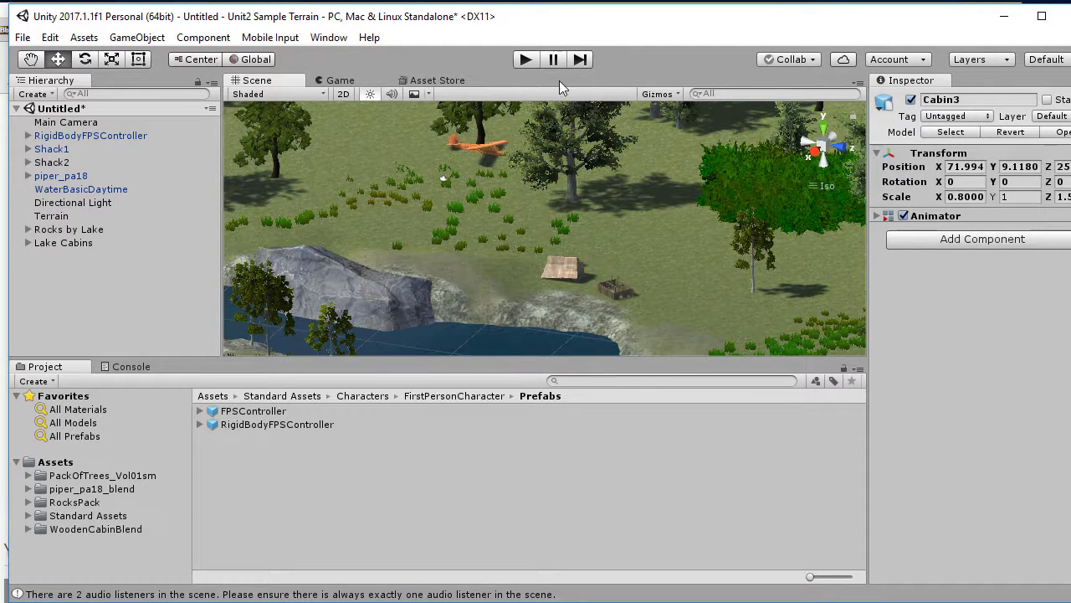
pyautogui.click(530, 59)
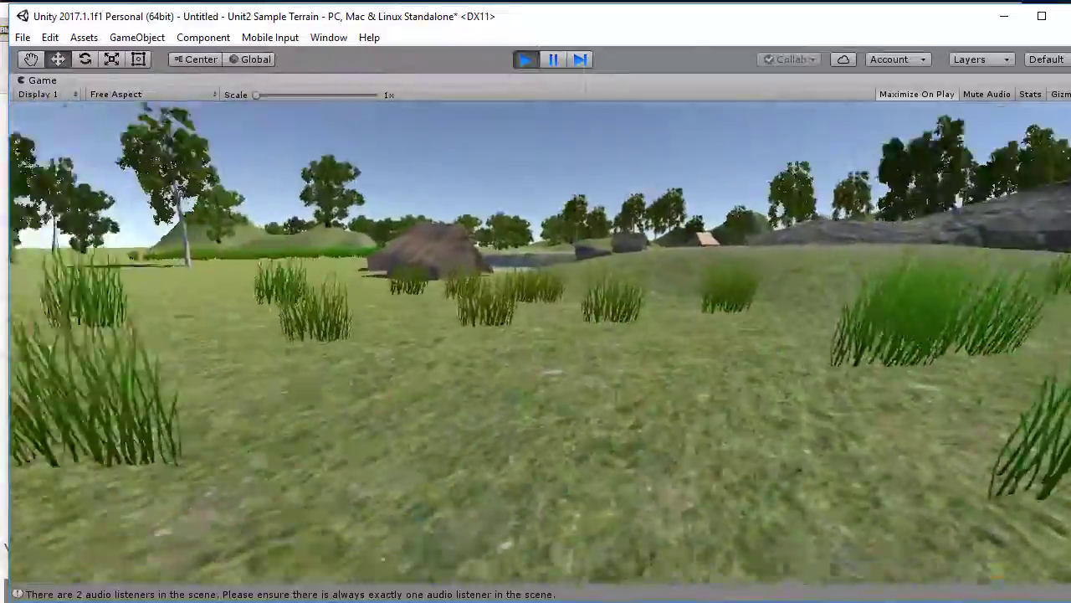
pyautogui.press('w')
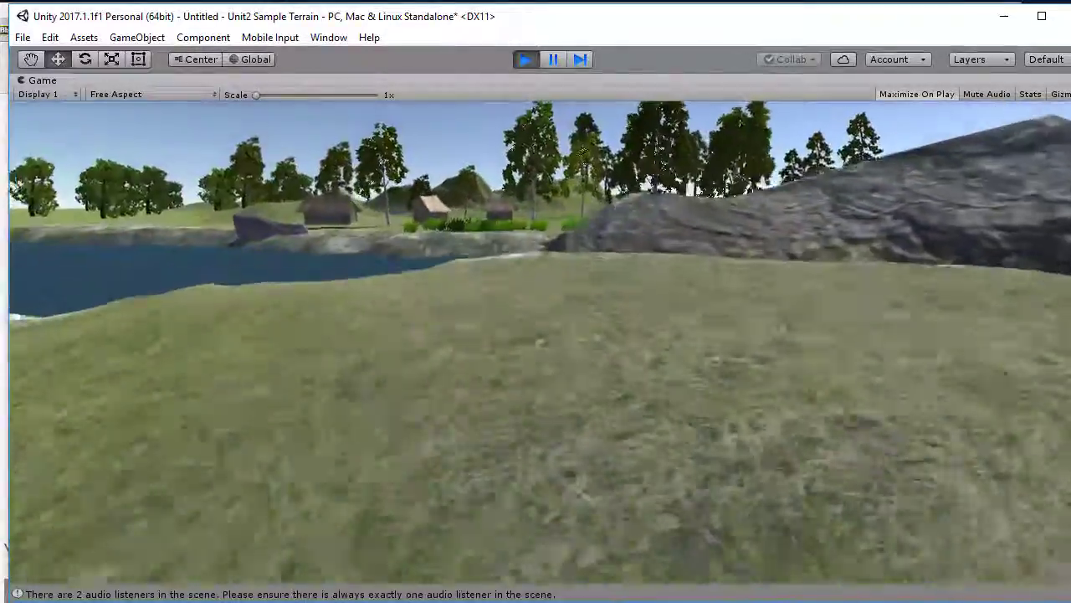
pyautogui.press('w')
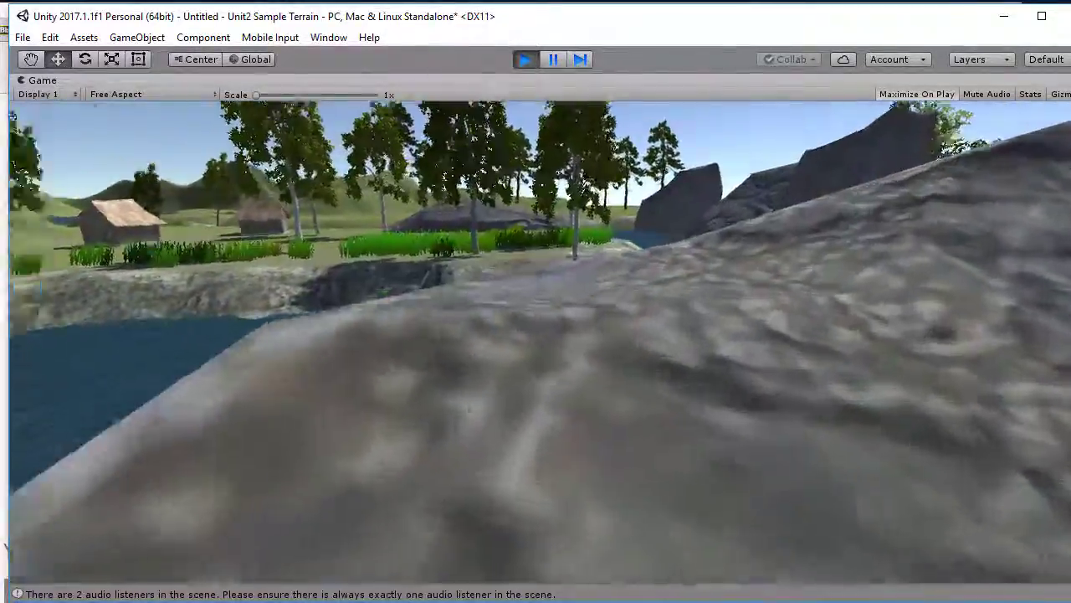
pyautogui.press('w')
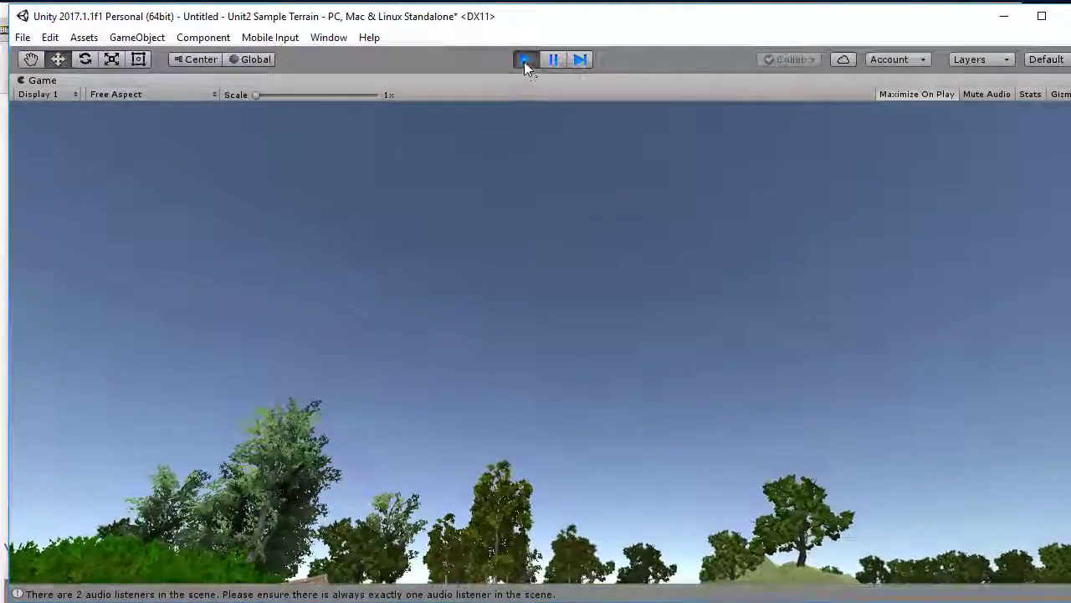
pyautogui.click(525, 59)
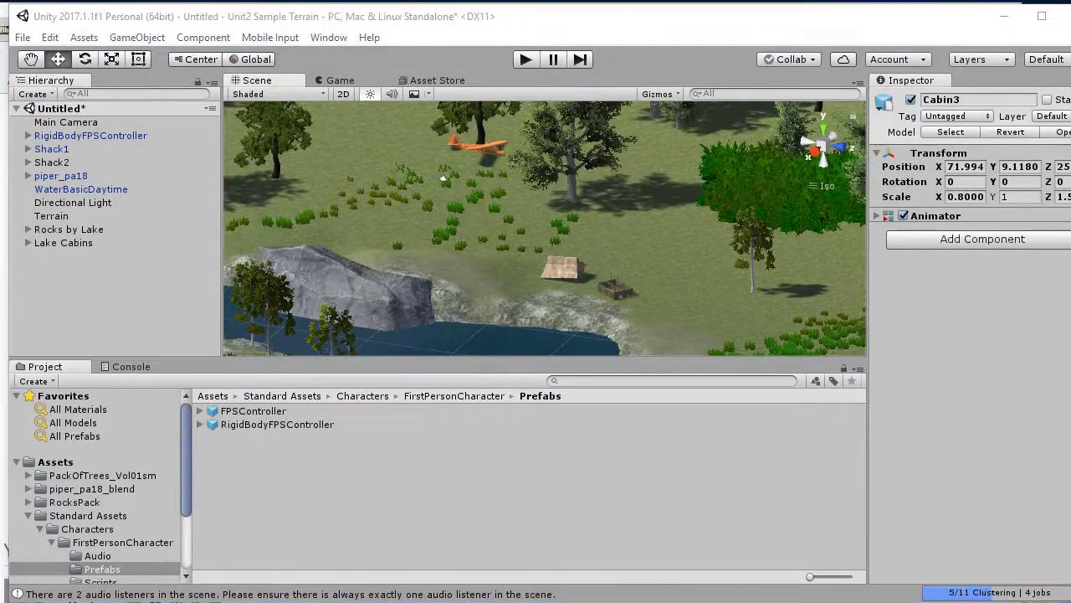